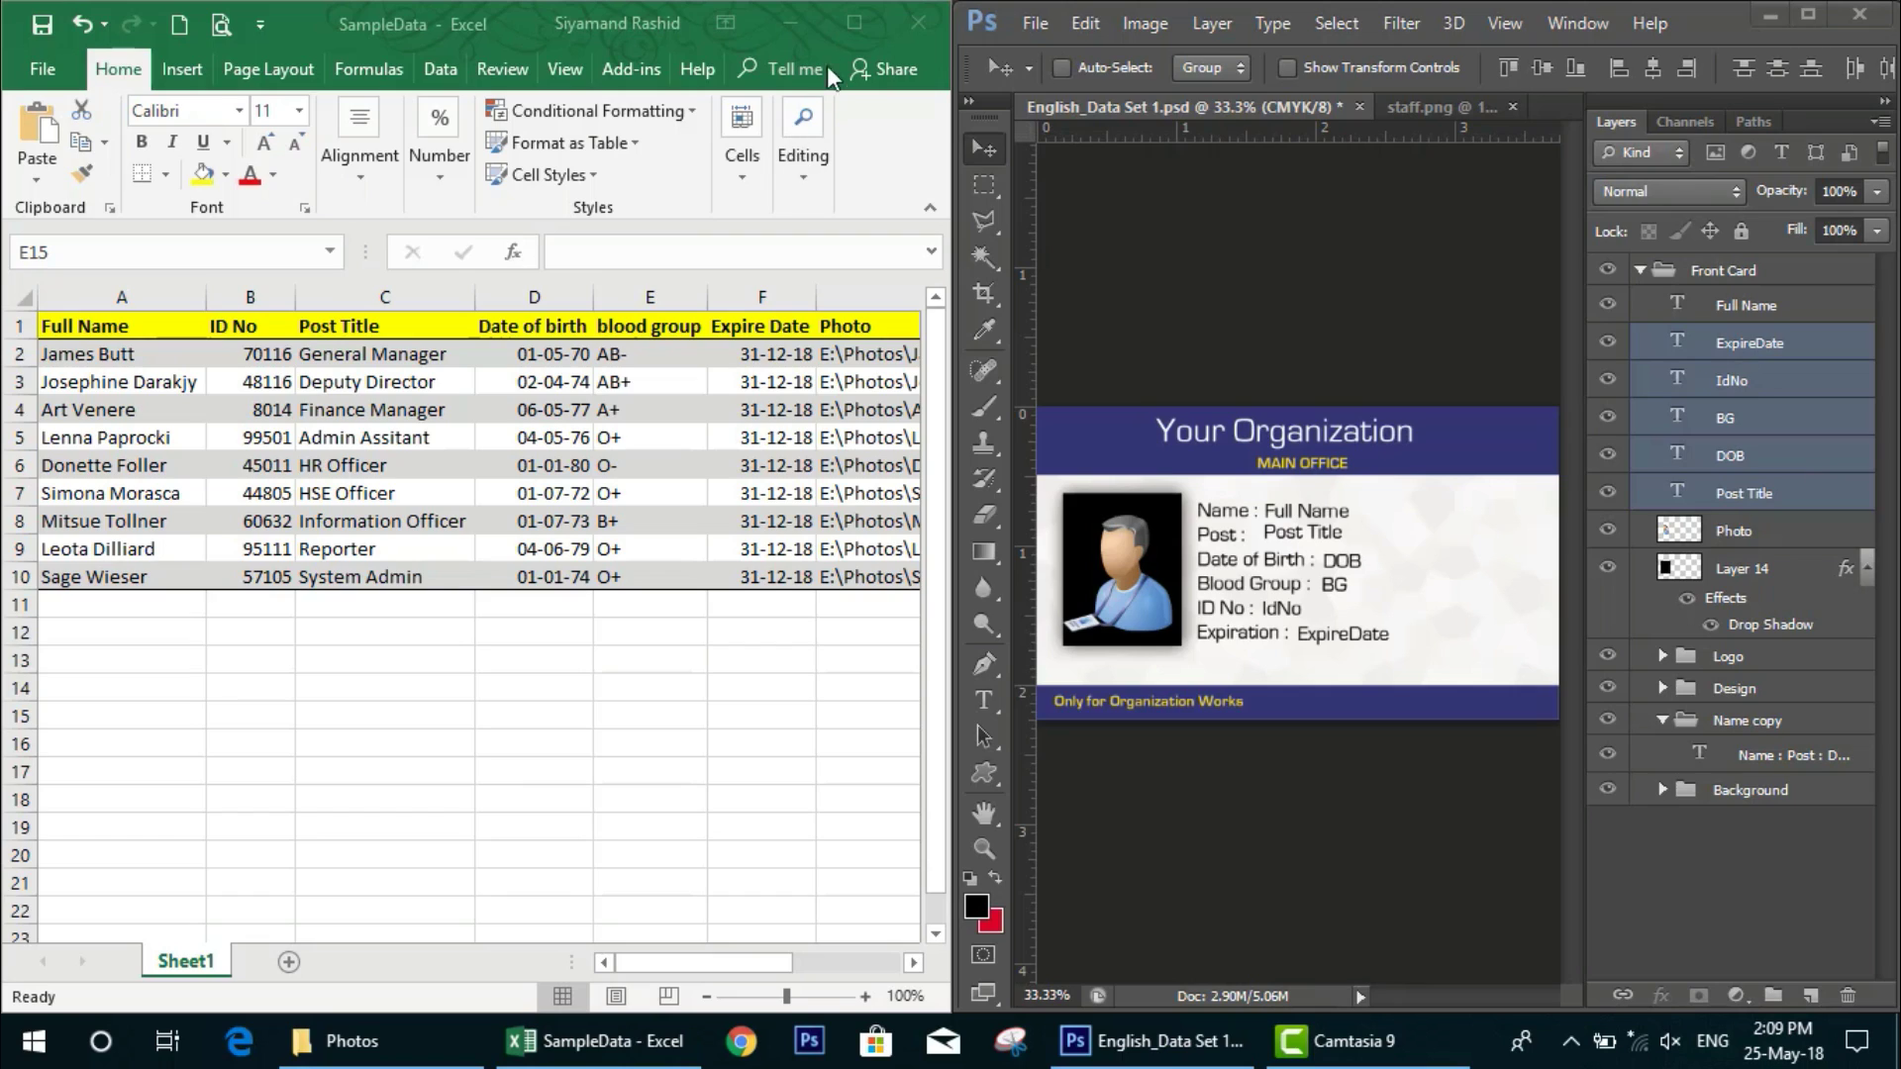
Maximize the SampleData Excel window to show the whole nine-row employee table
click(857, 20)
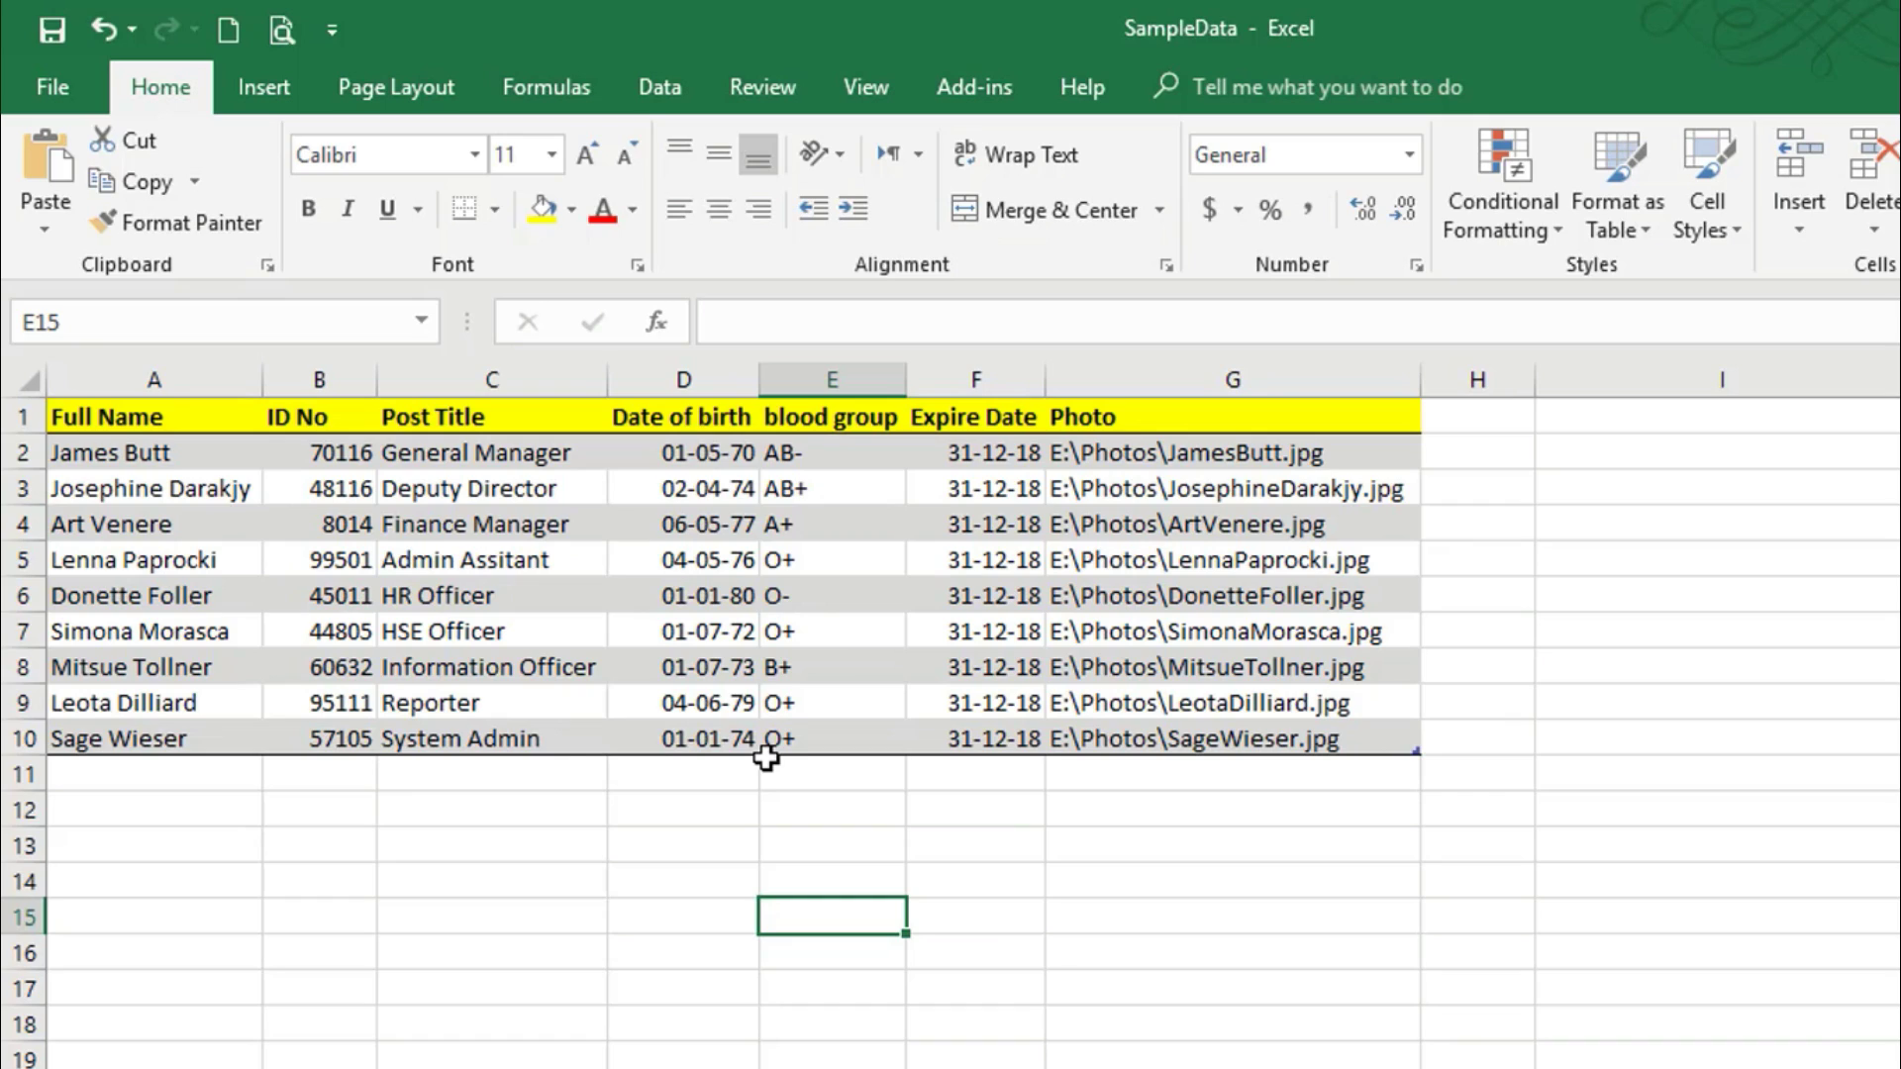
Compare the G2 photo path with the E:\Photos folder open in File Explorer
click(1342, 456)
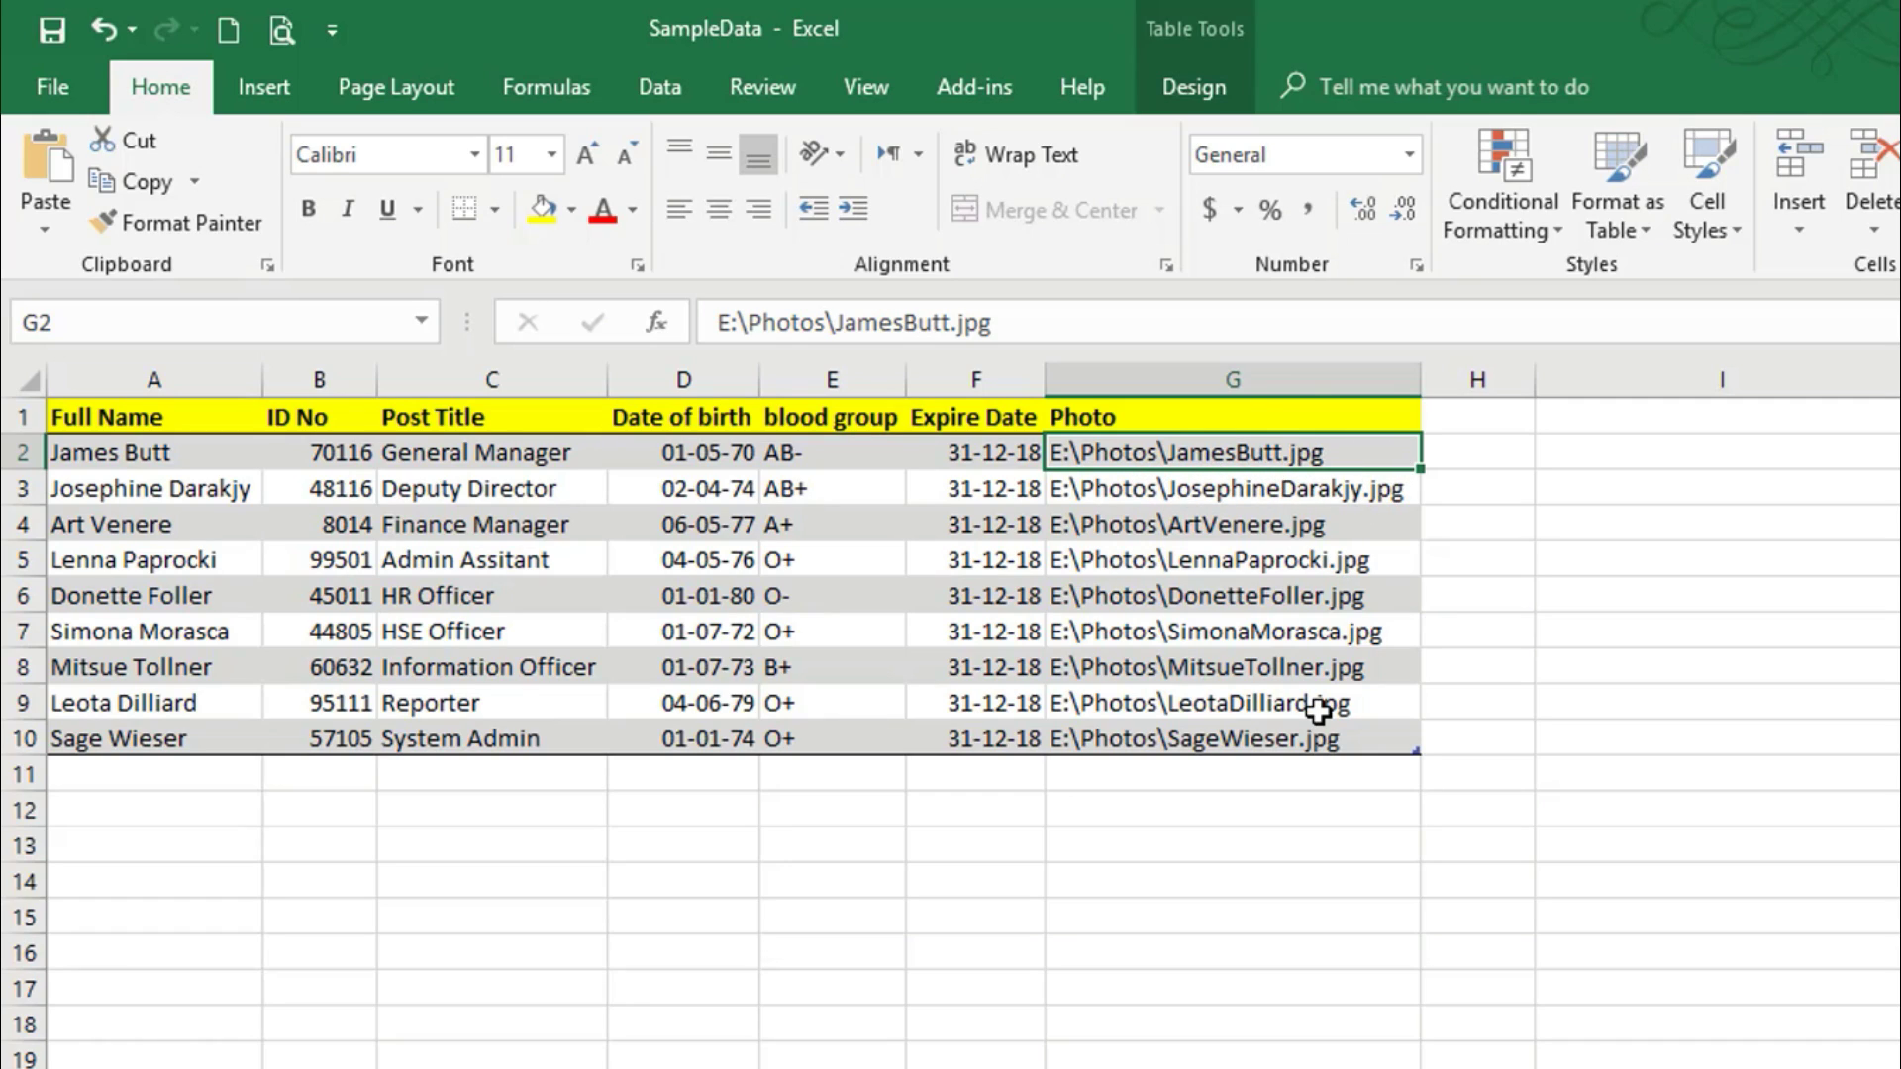
key(alt+Tab)
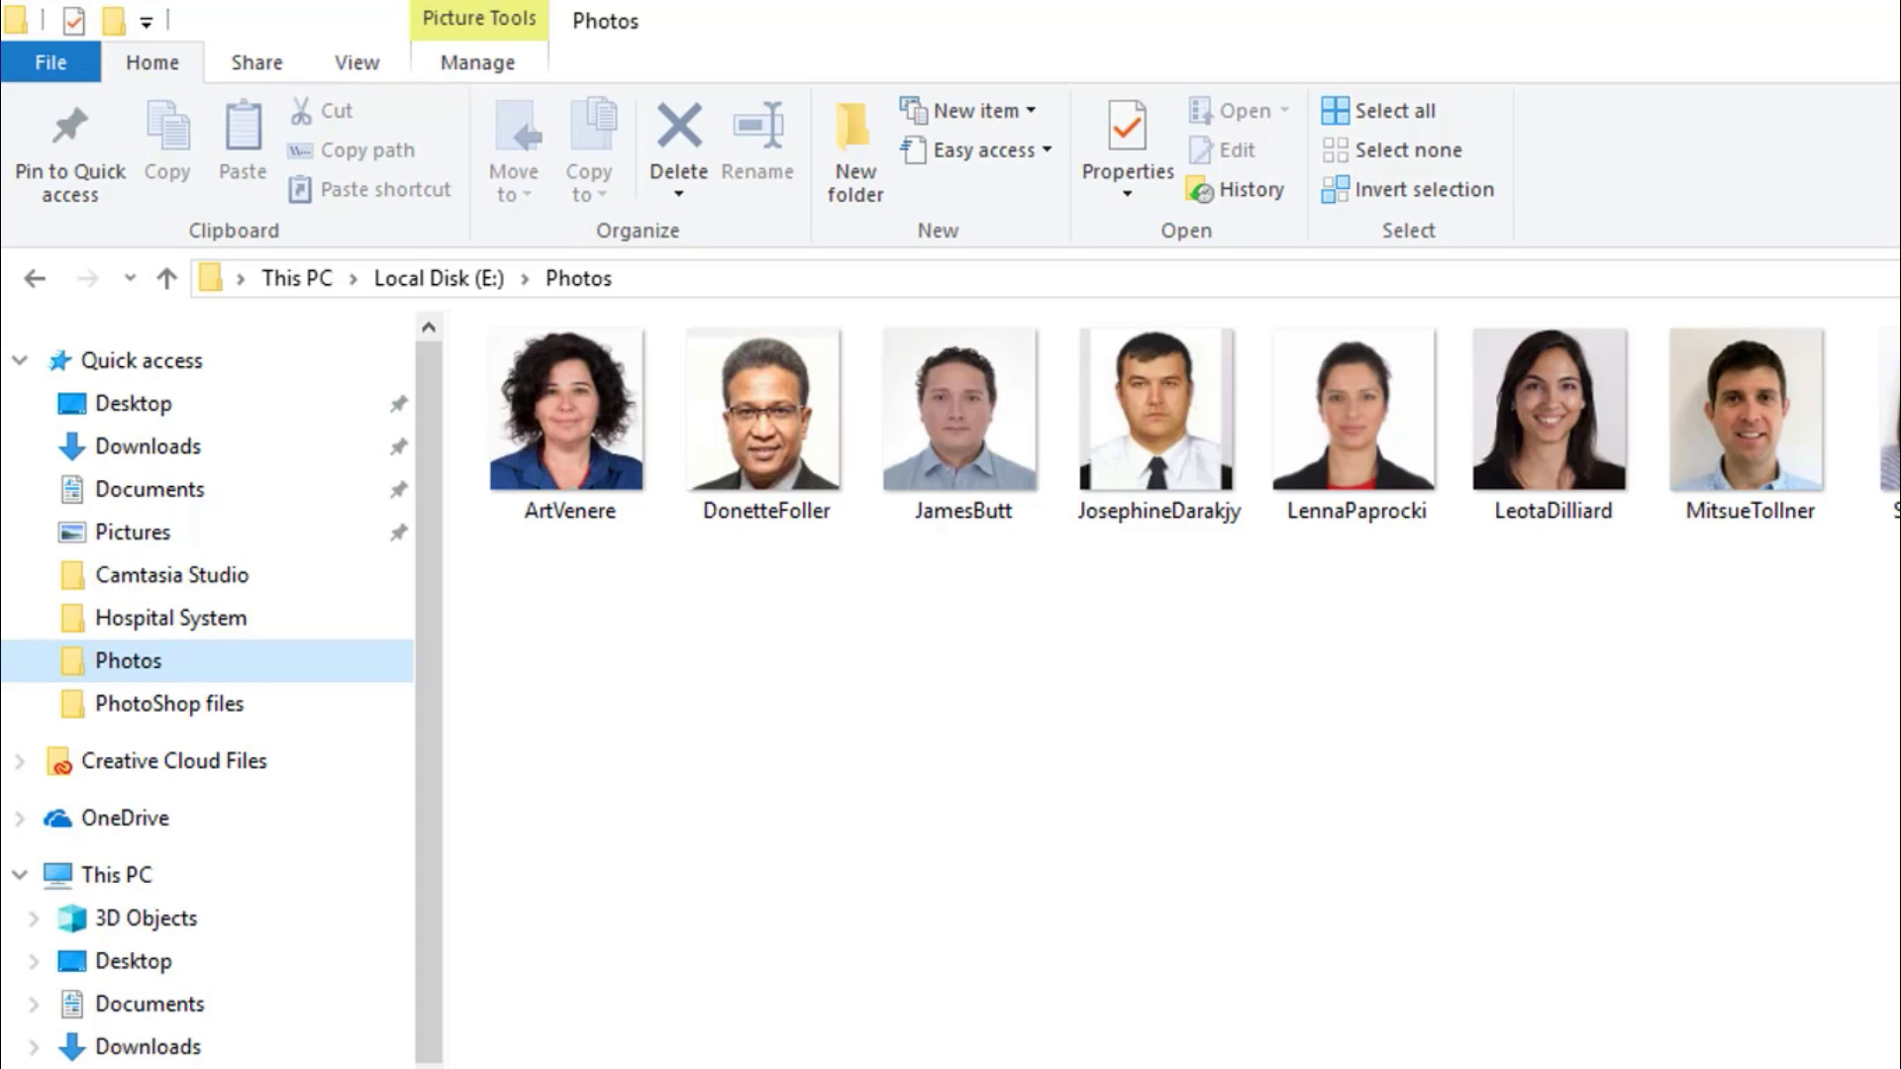
click(731, 289)
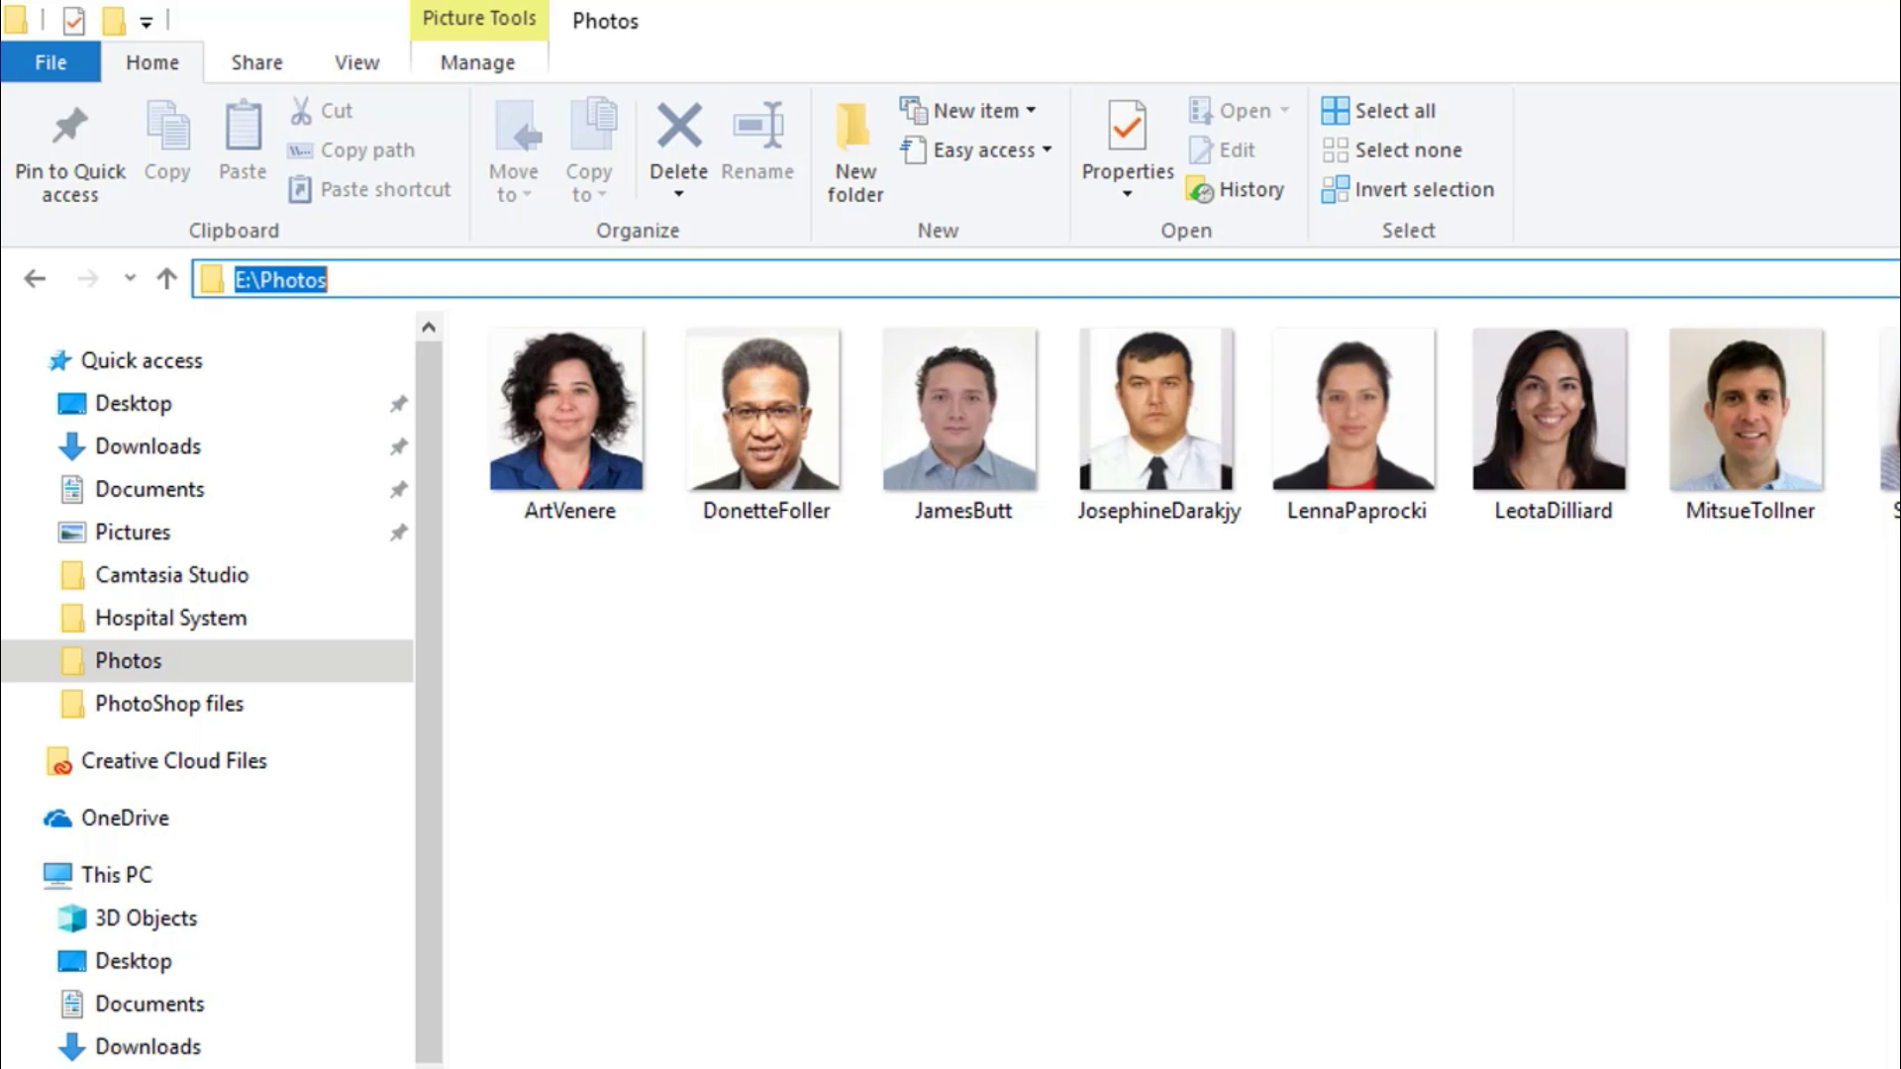
key(alt+Tab)
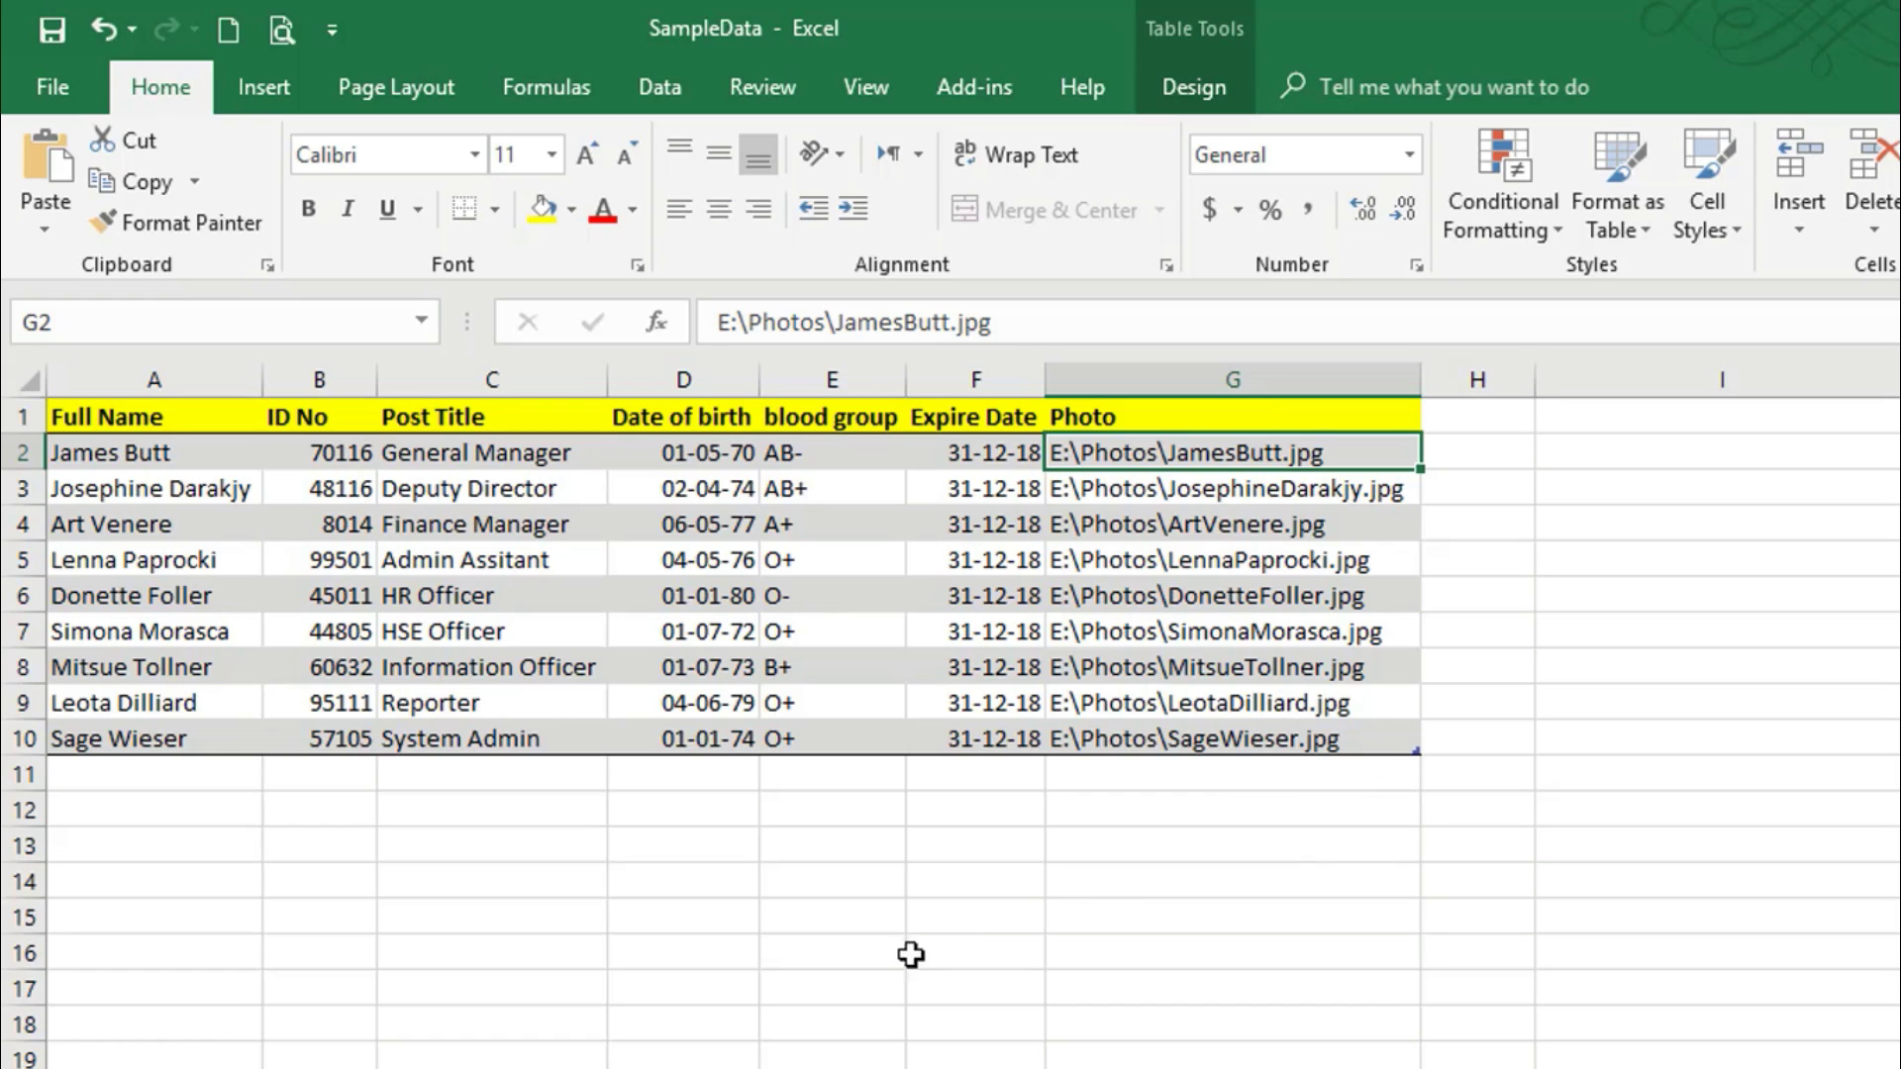
key(alt+Tab)
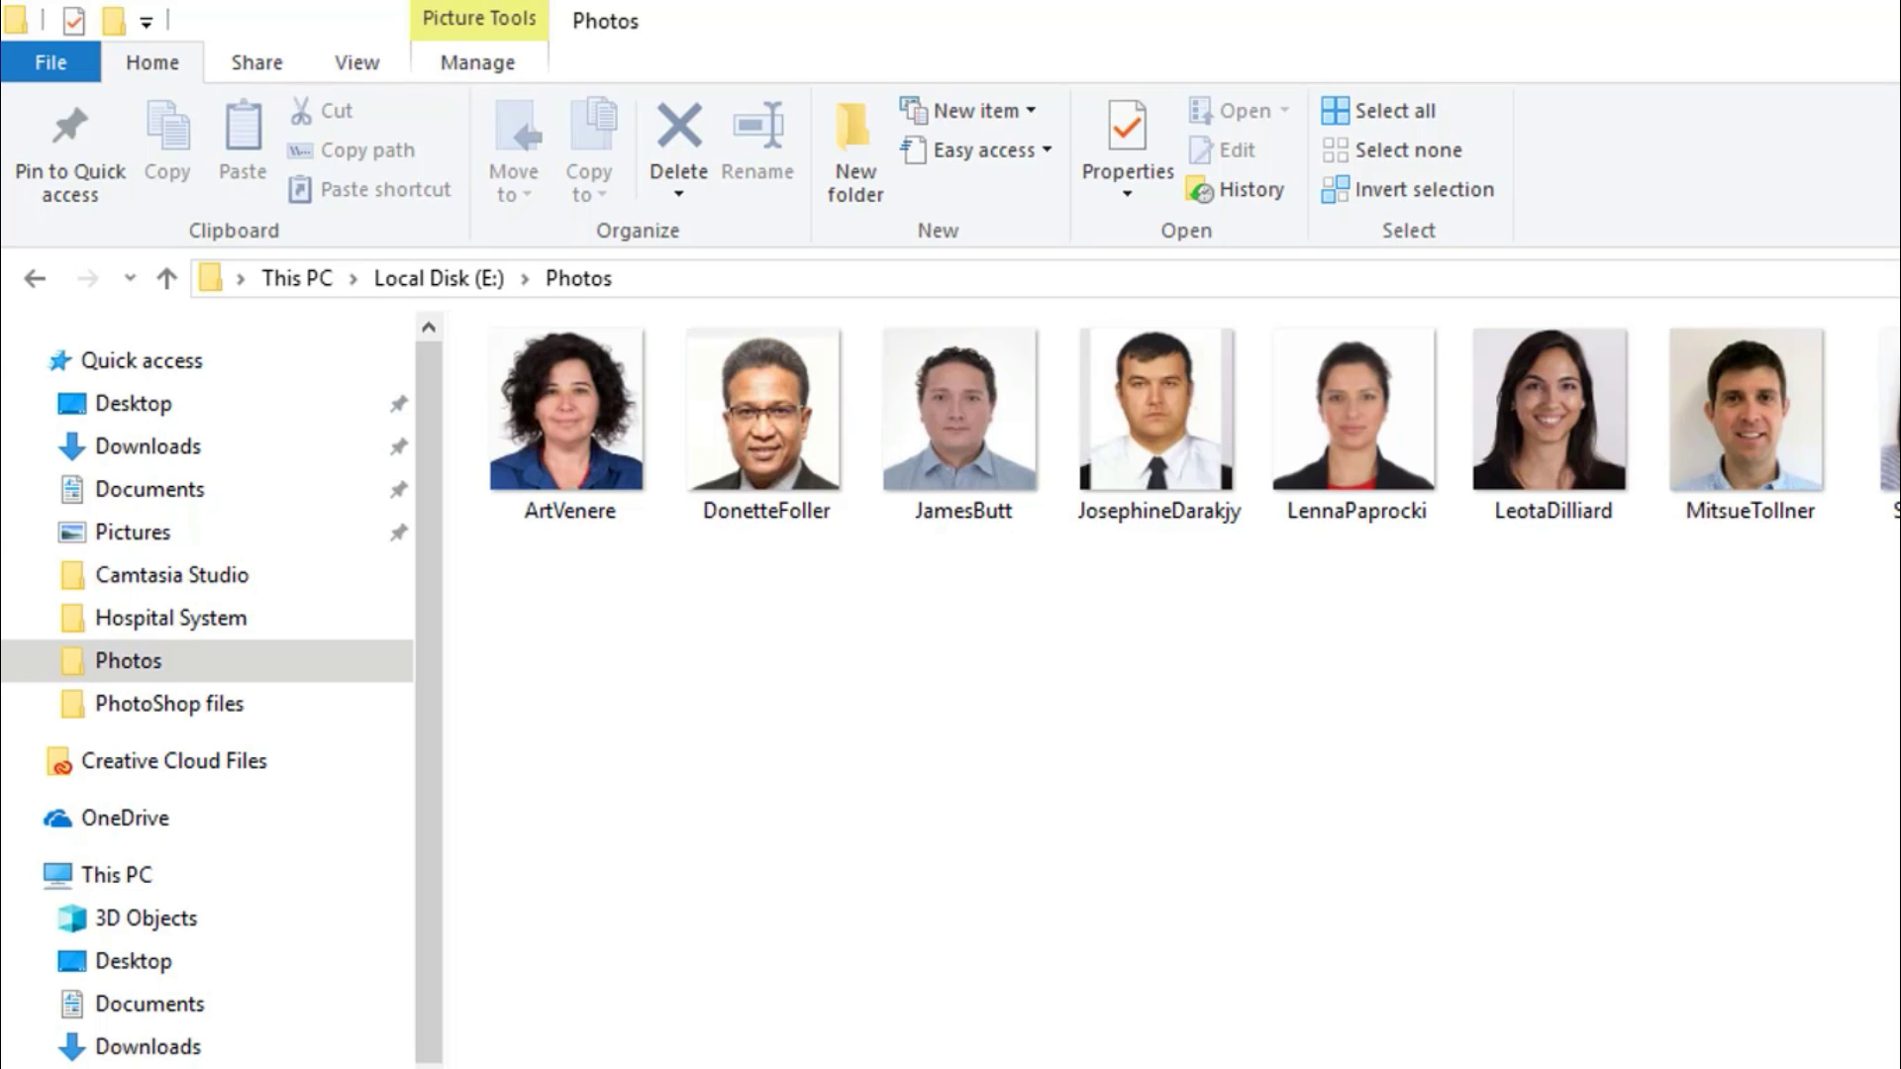
Copy the nine photos' paths, excluding SampleData, and paste them into Excel starting at I7
drag(1816, 572, 44, 490)
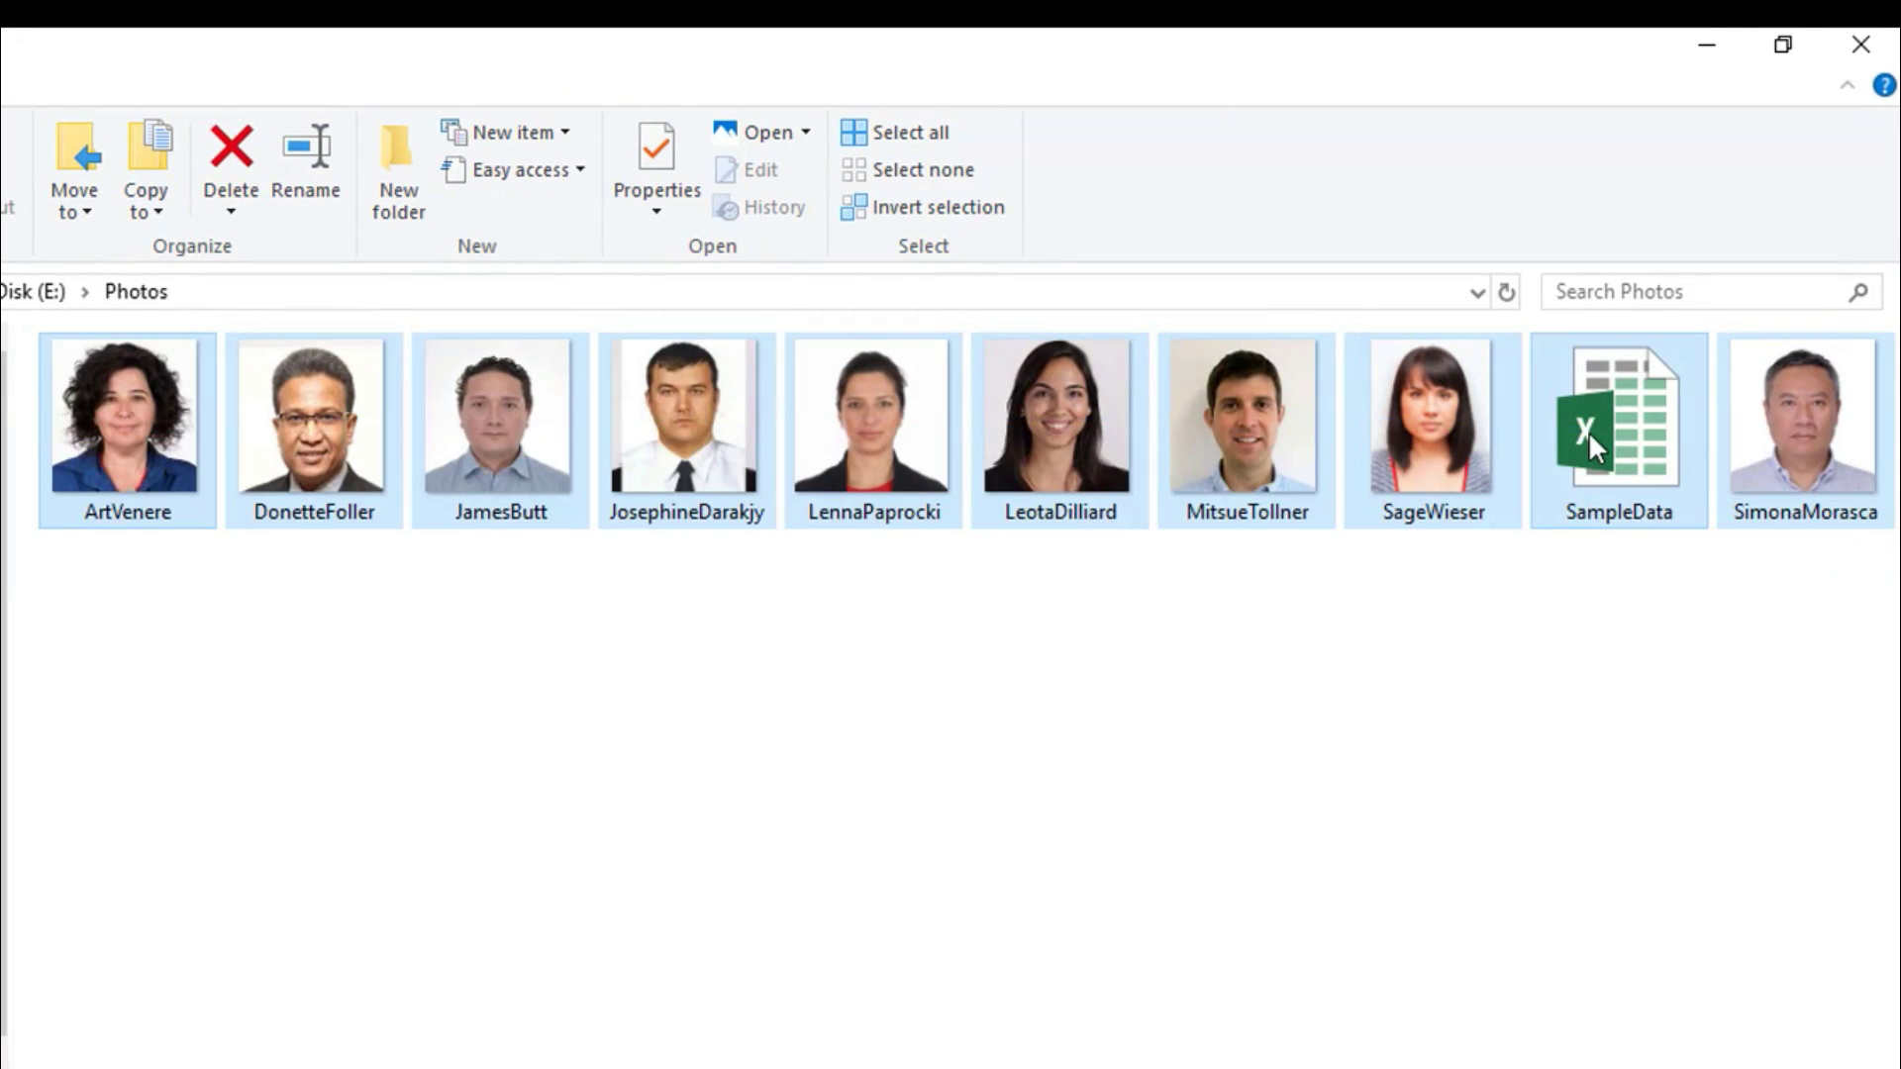
ctrl+click(1657, 451)
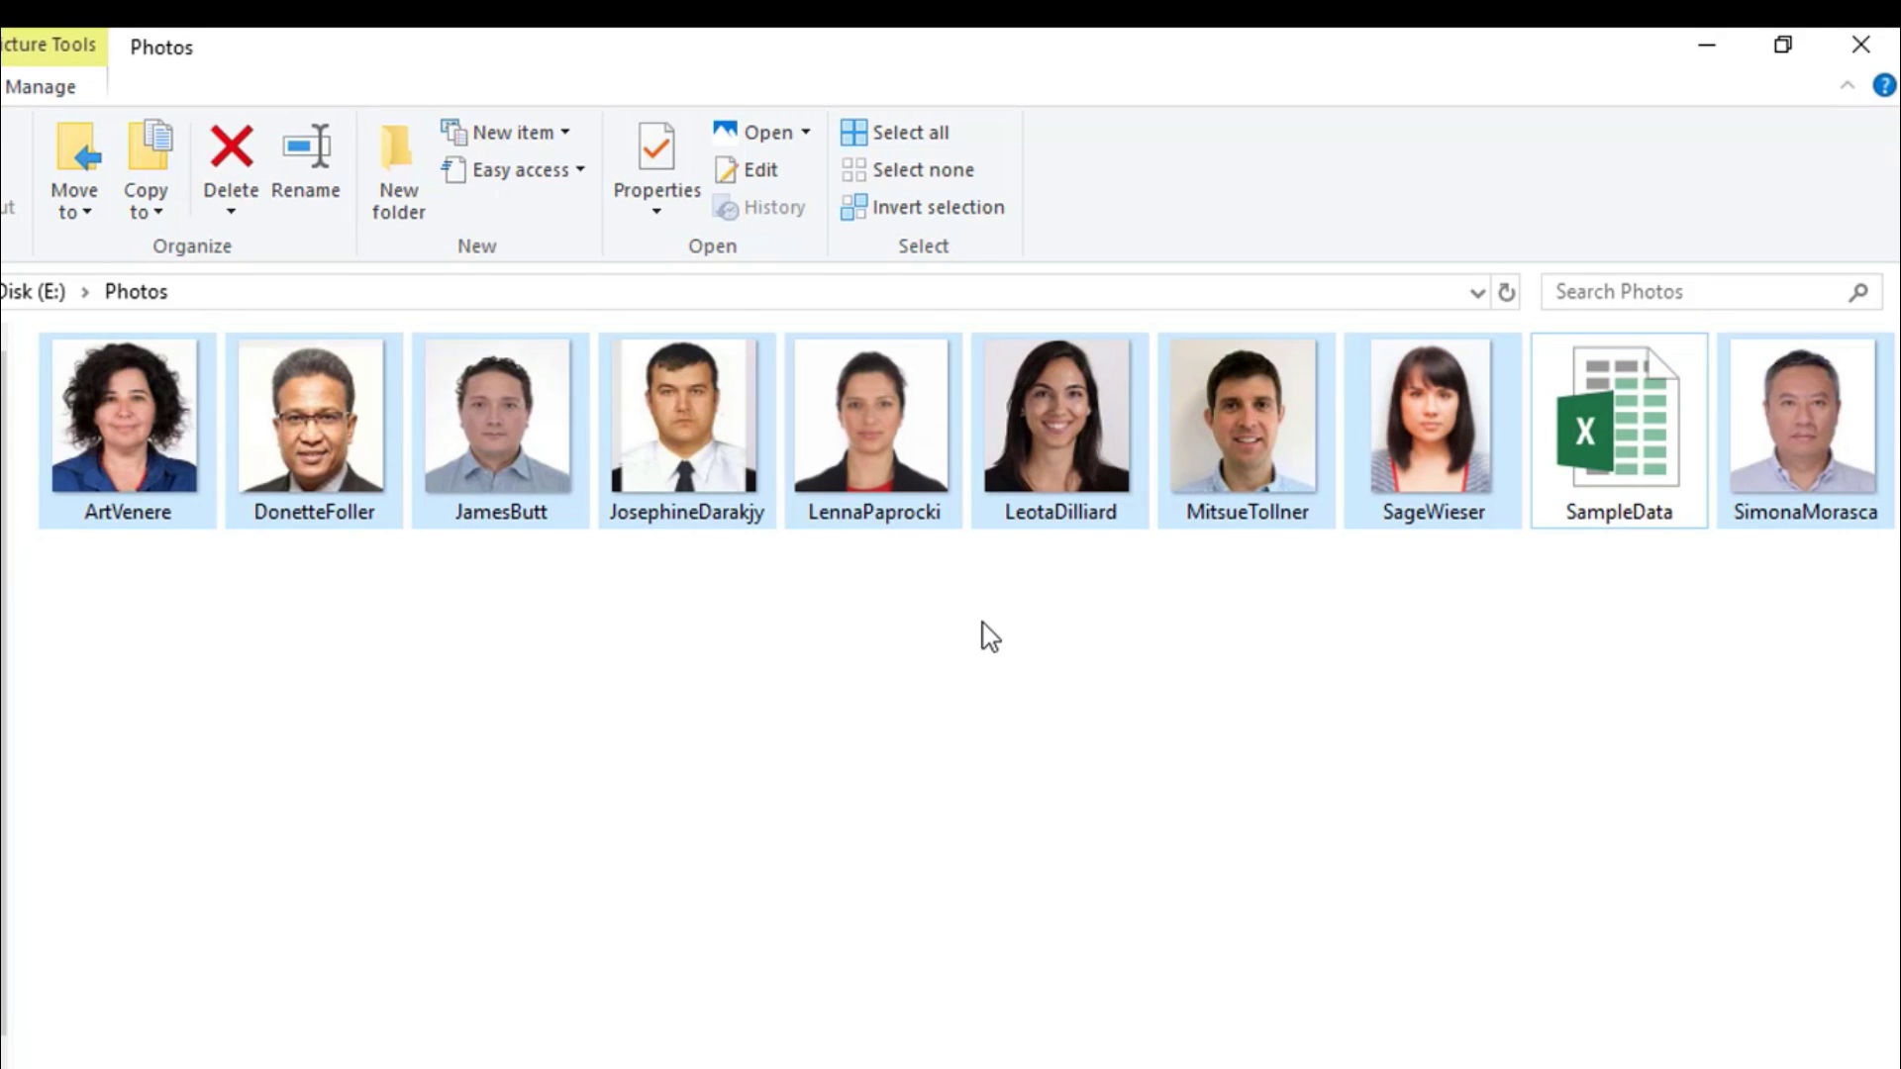
right_click(876, 423)
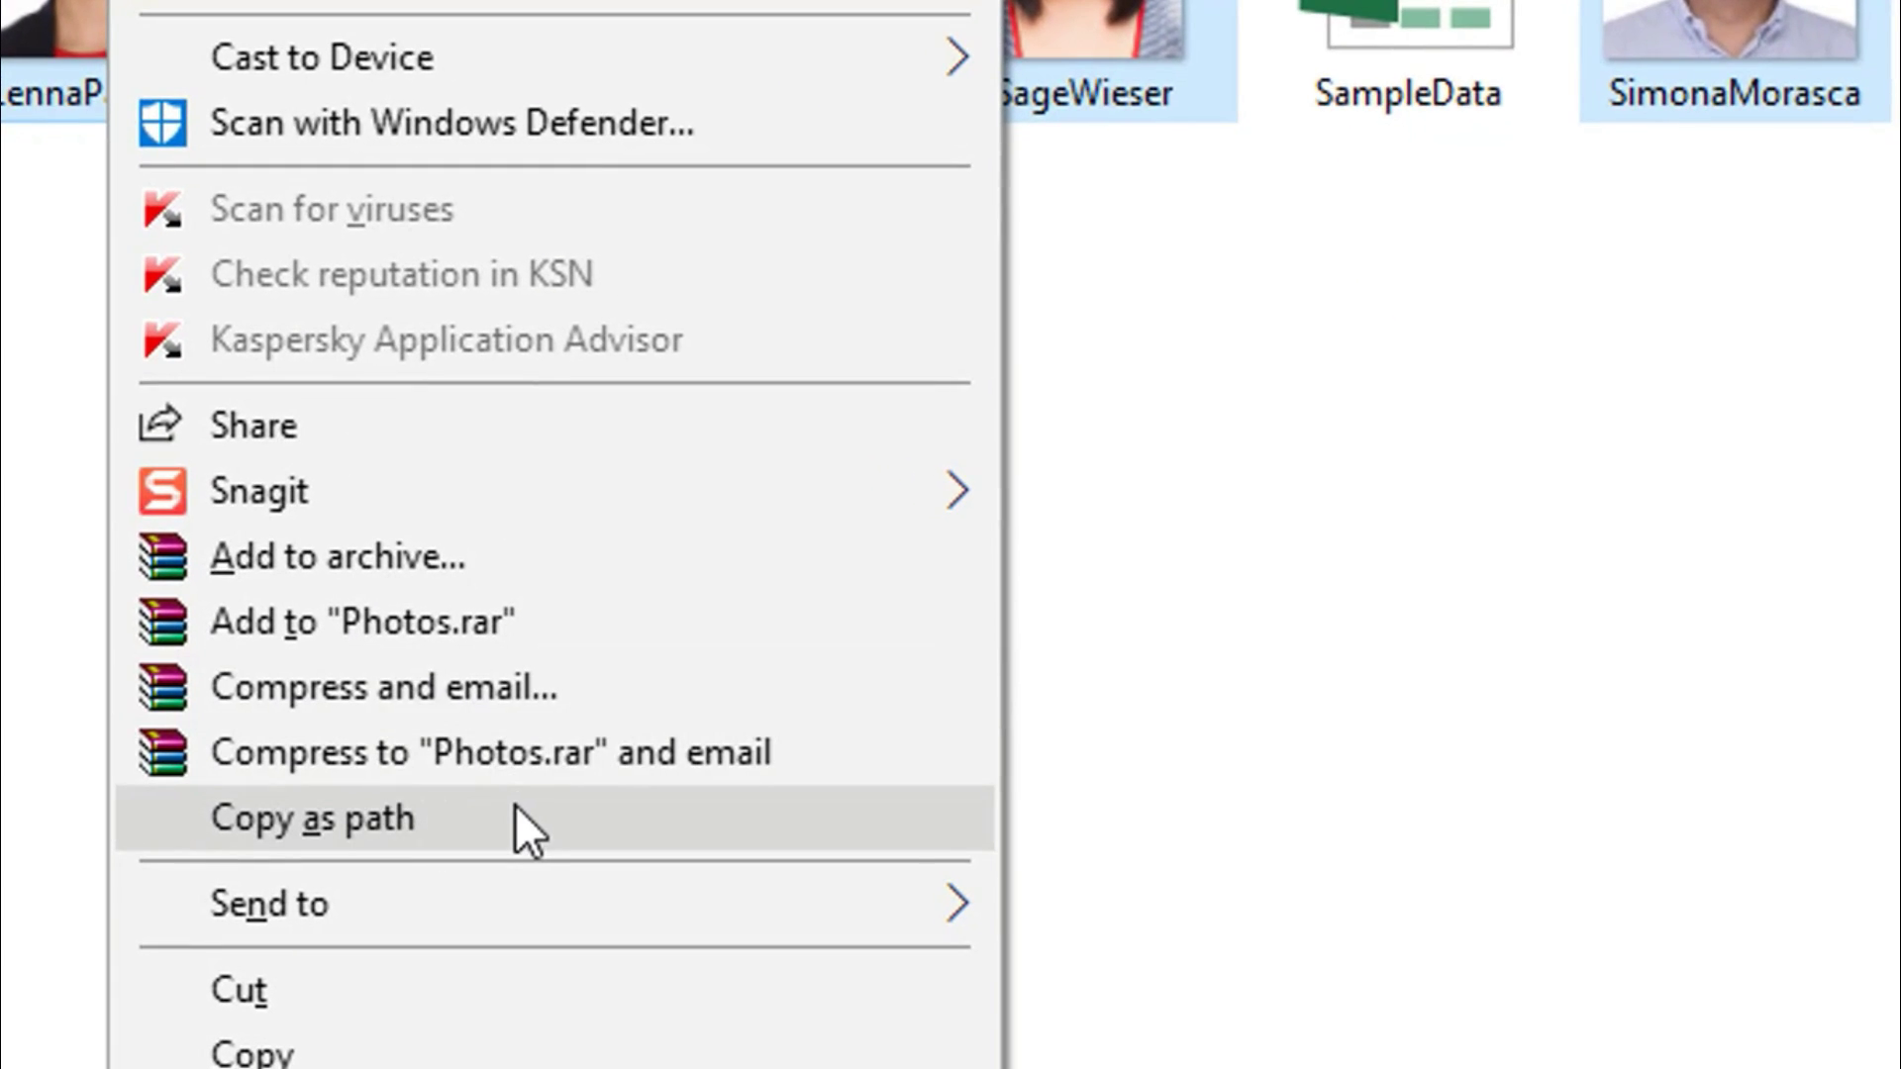
click(515, 807)
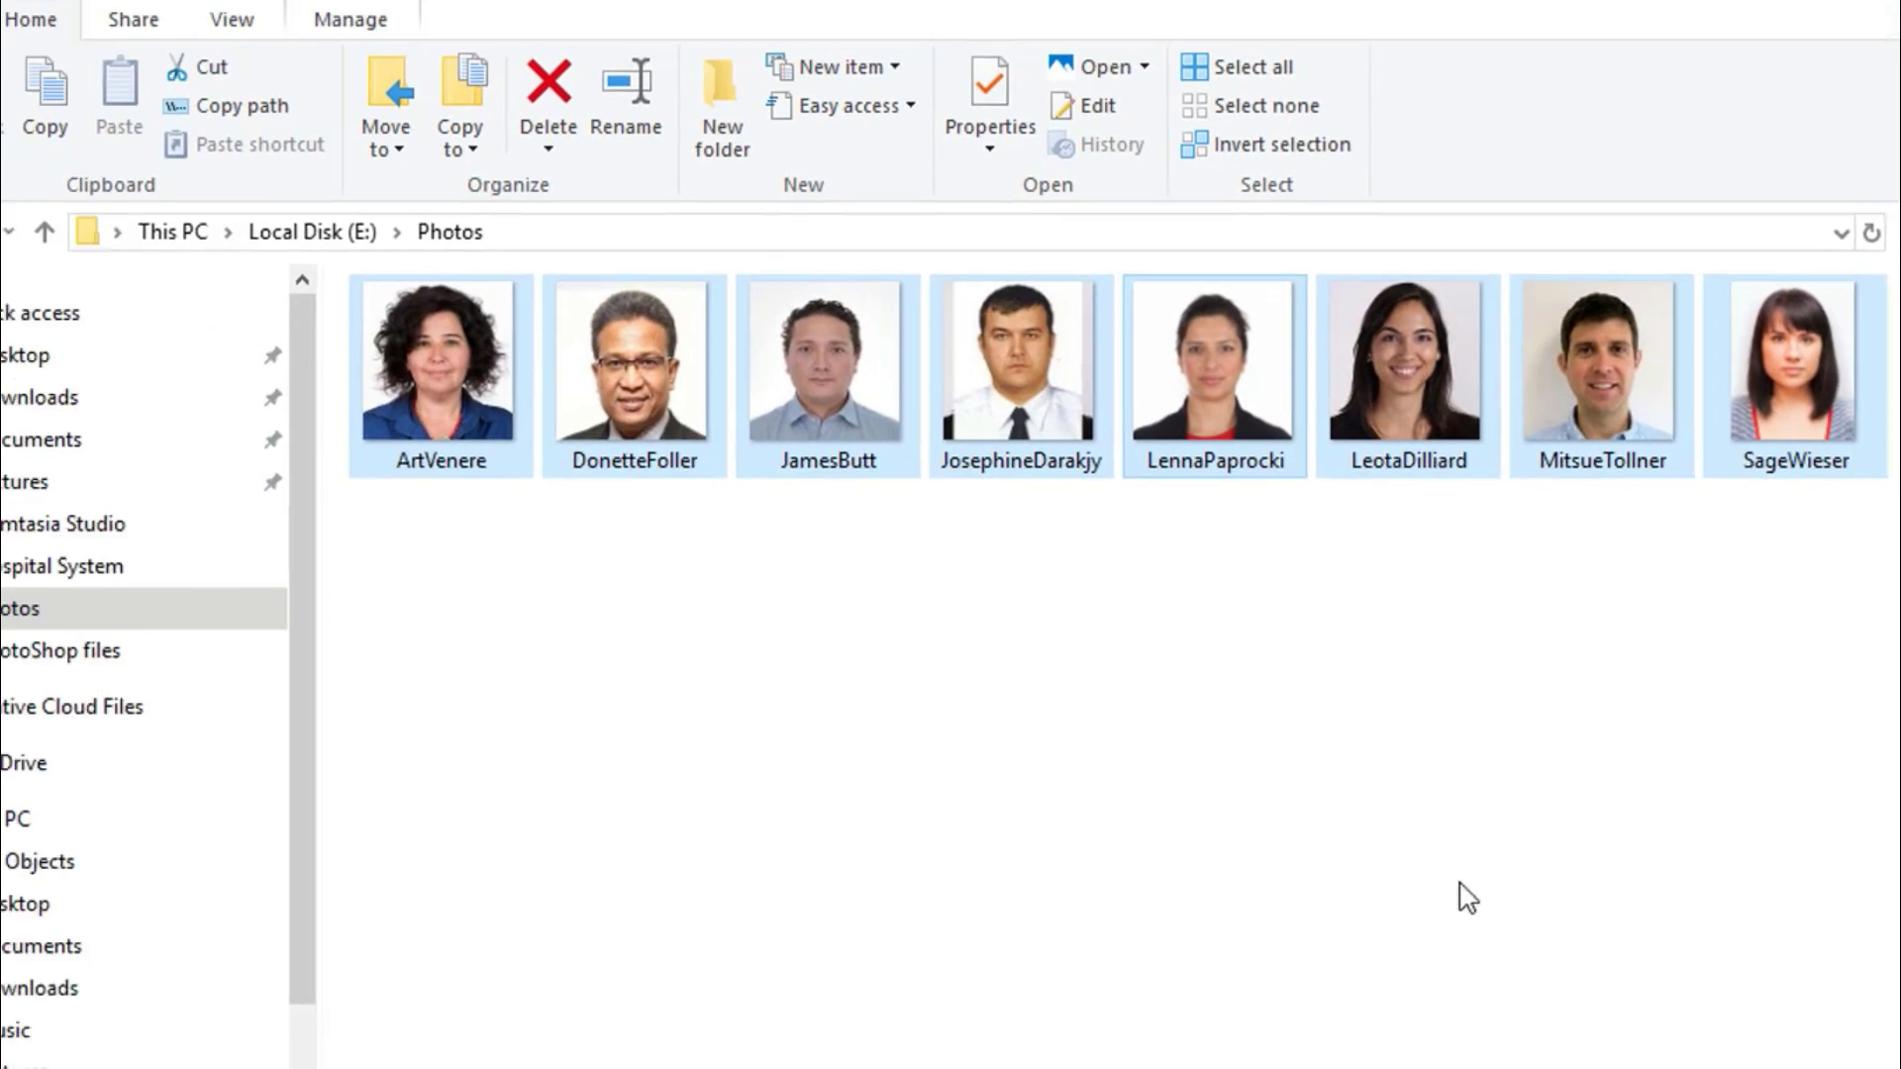
click(723, 1050)
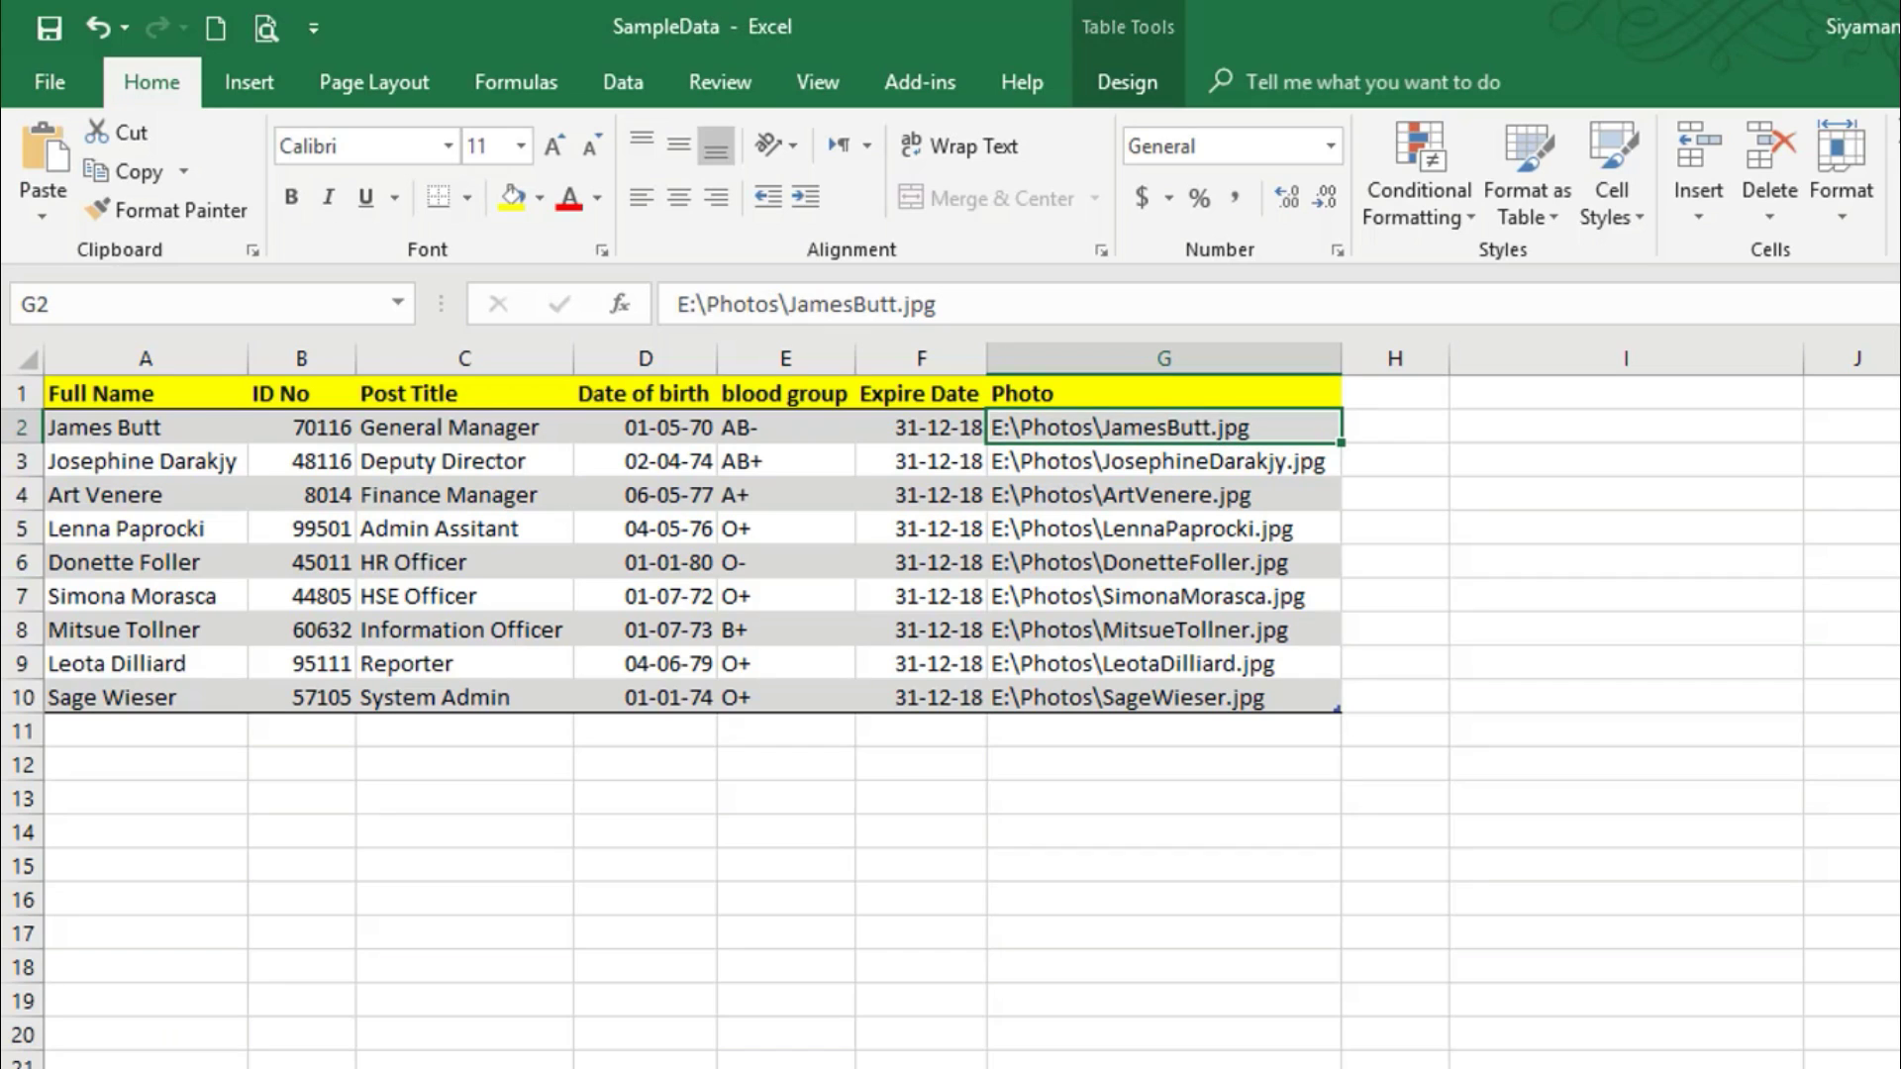
click(1666, 606)
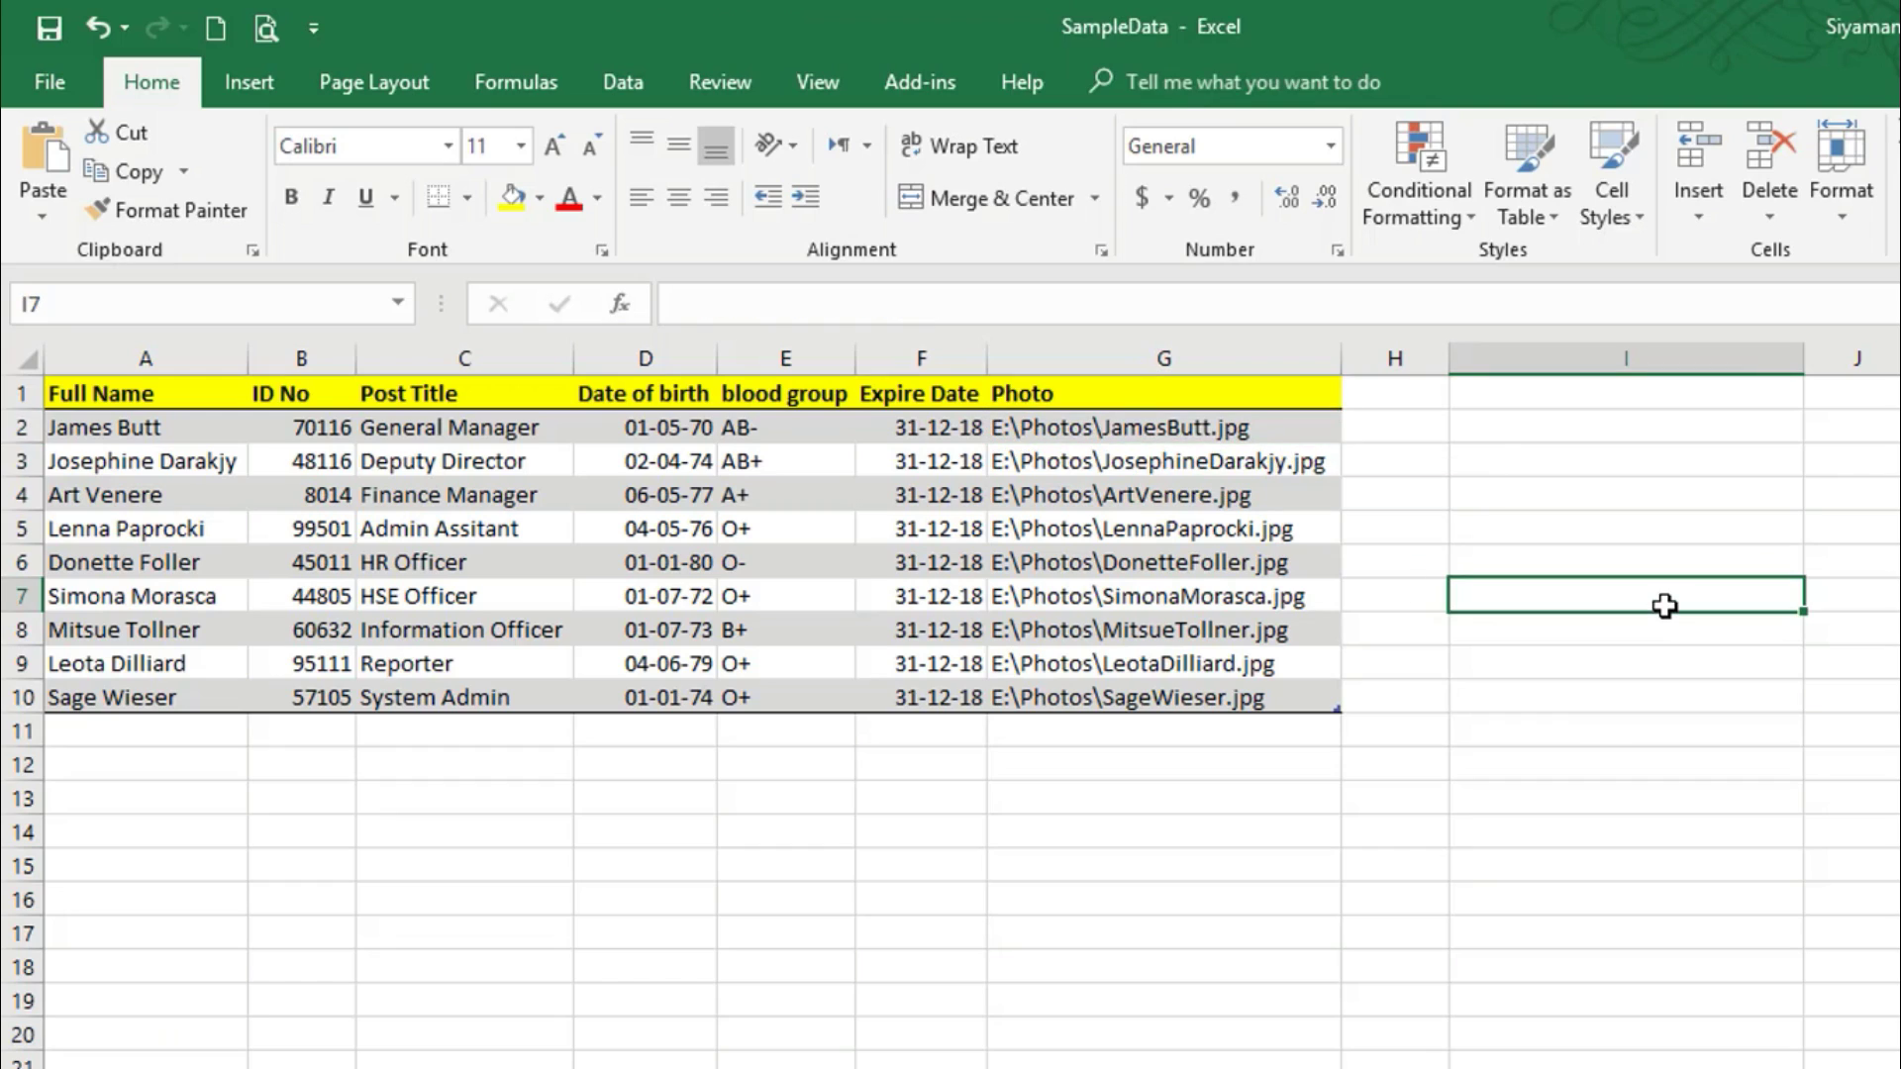
click(43, 158)
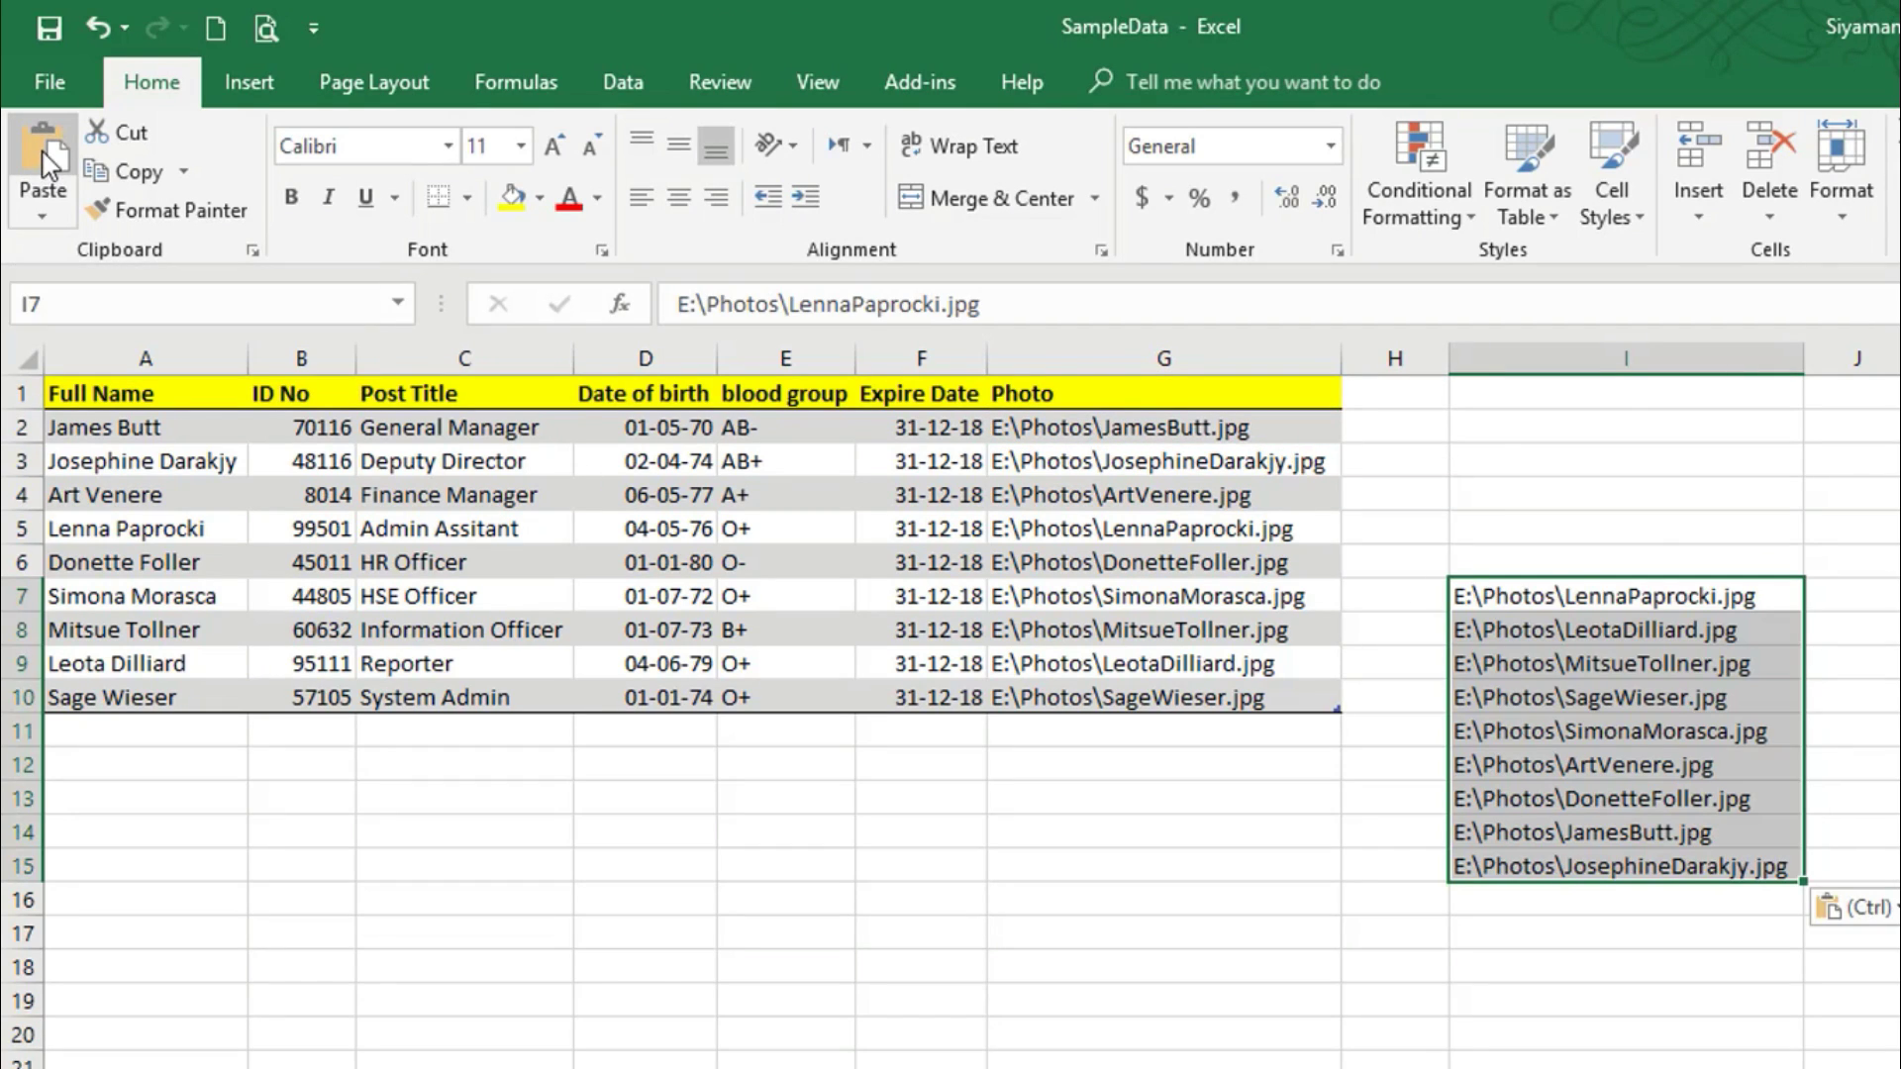
click(1663, 655)
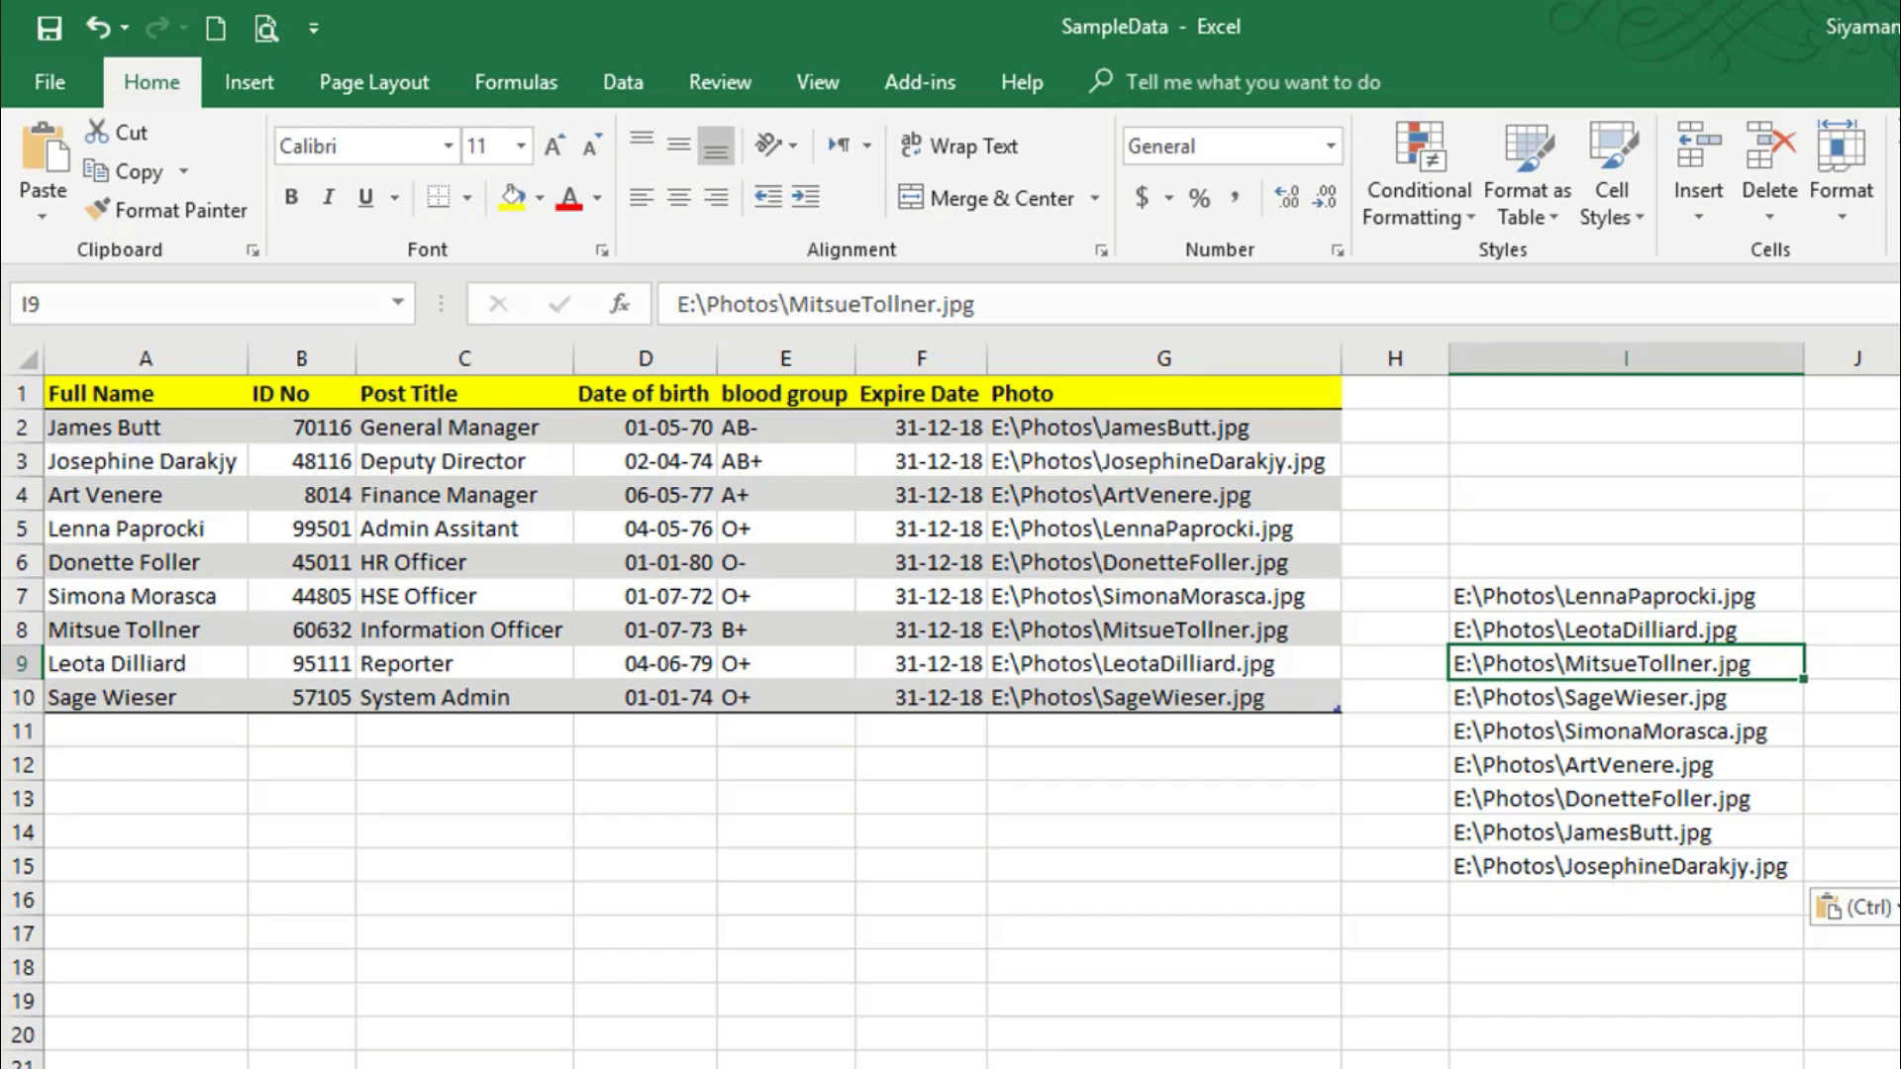
Copy the selected photos' paths from File Explorer a second time
key(alt+Tab)
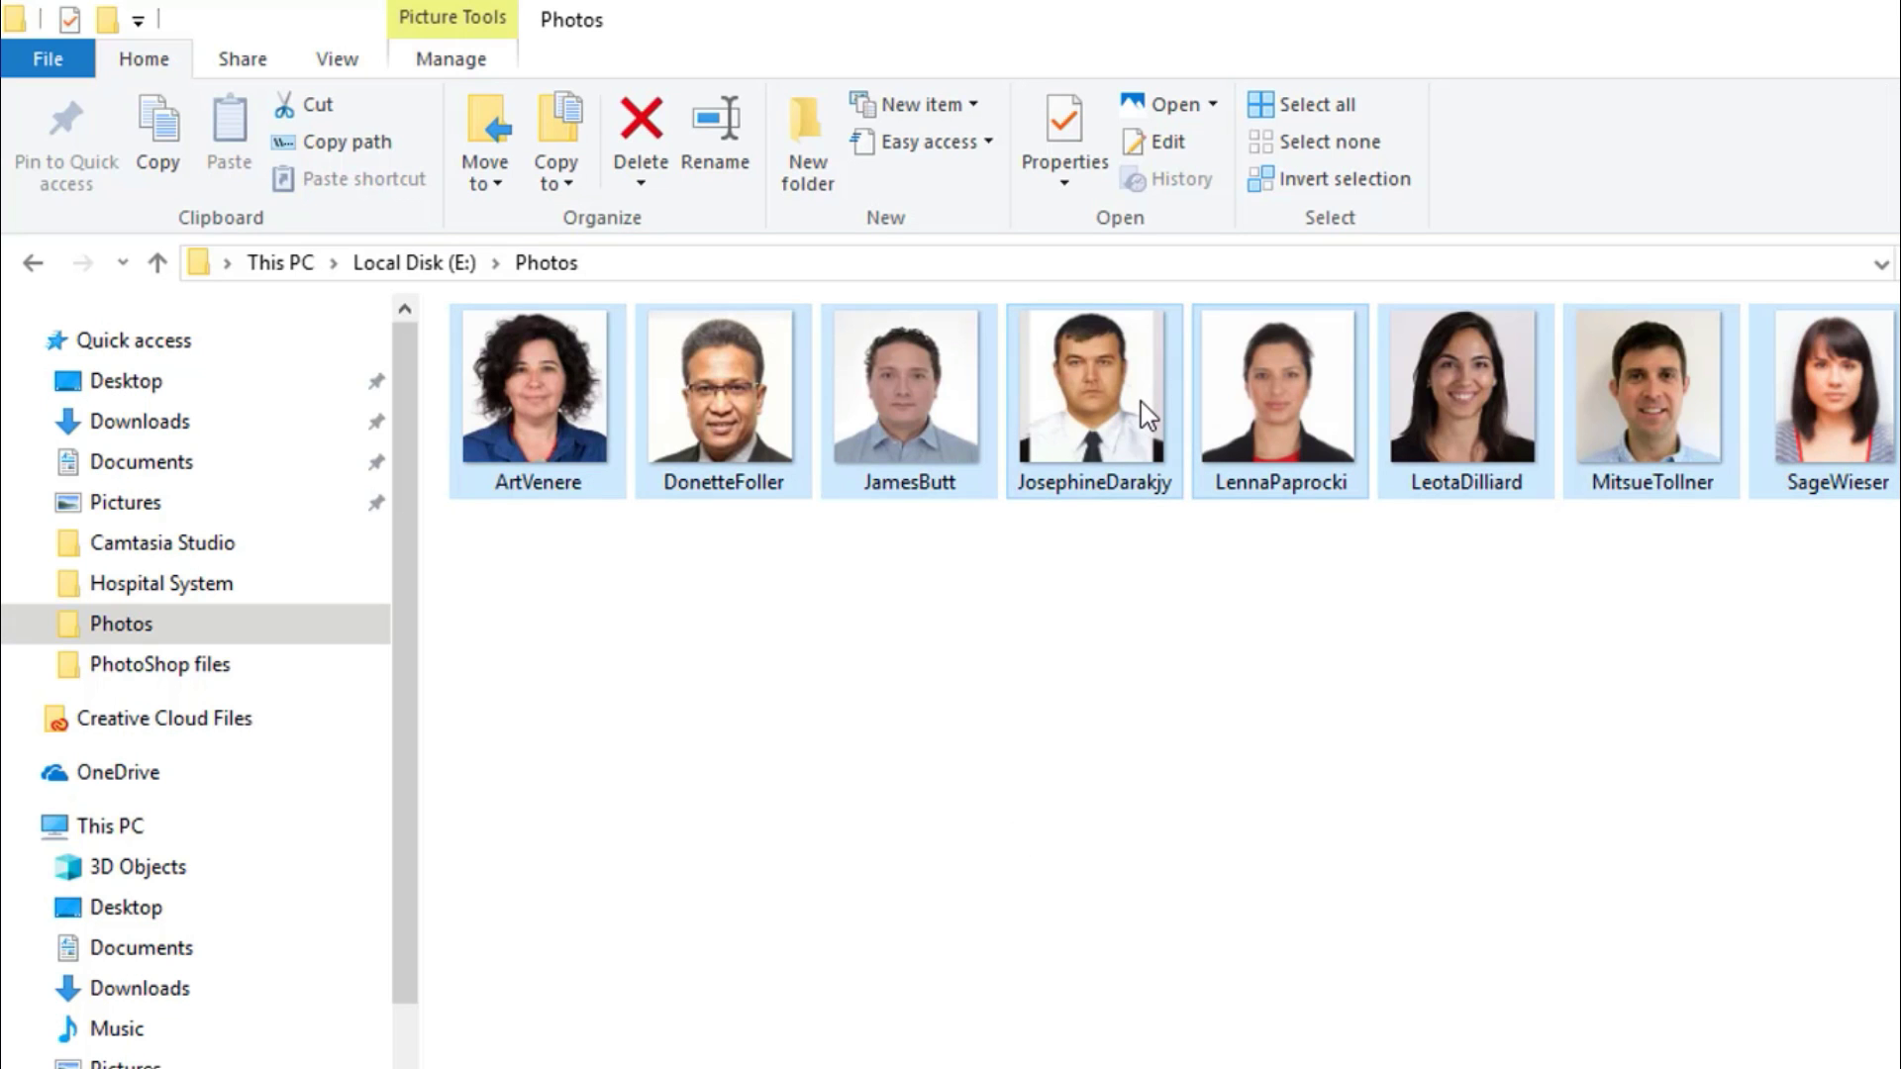
right_click(1147, 413)
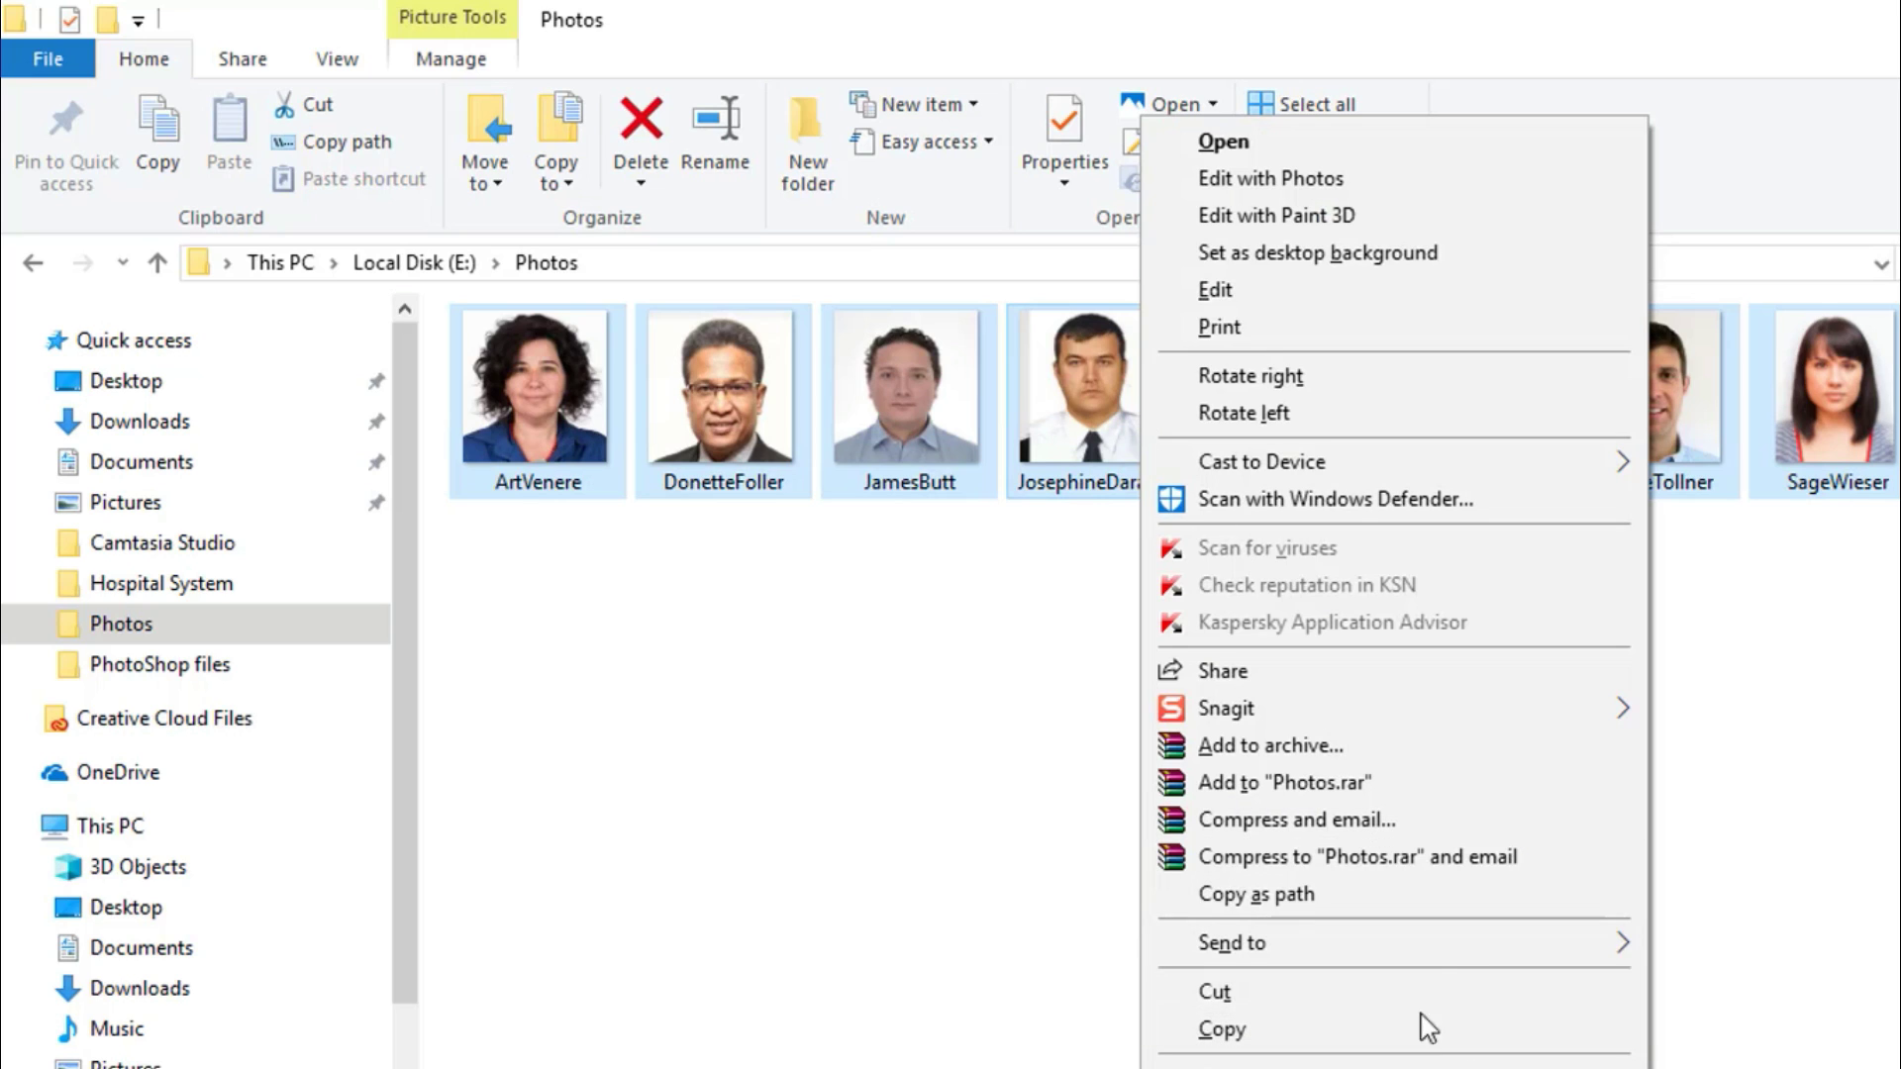
click(1415, 893)
key(alt+Tab)
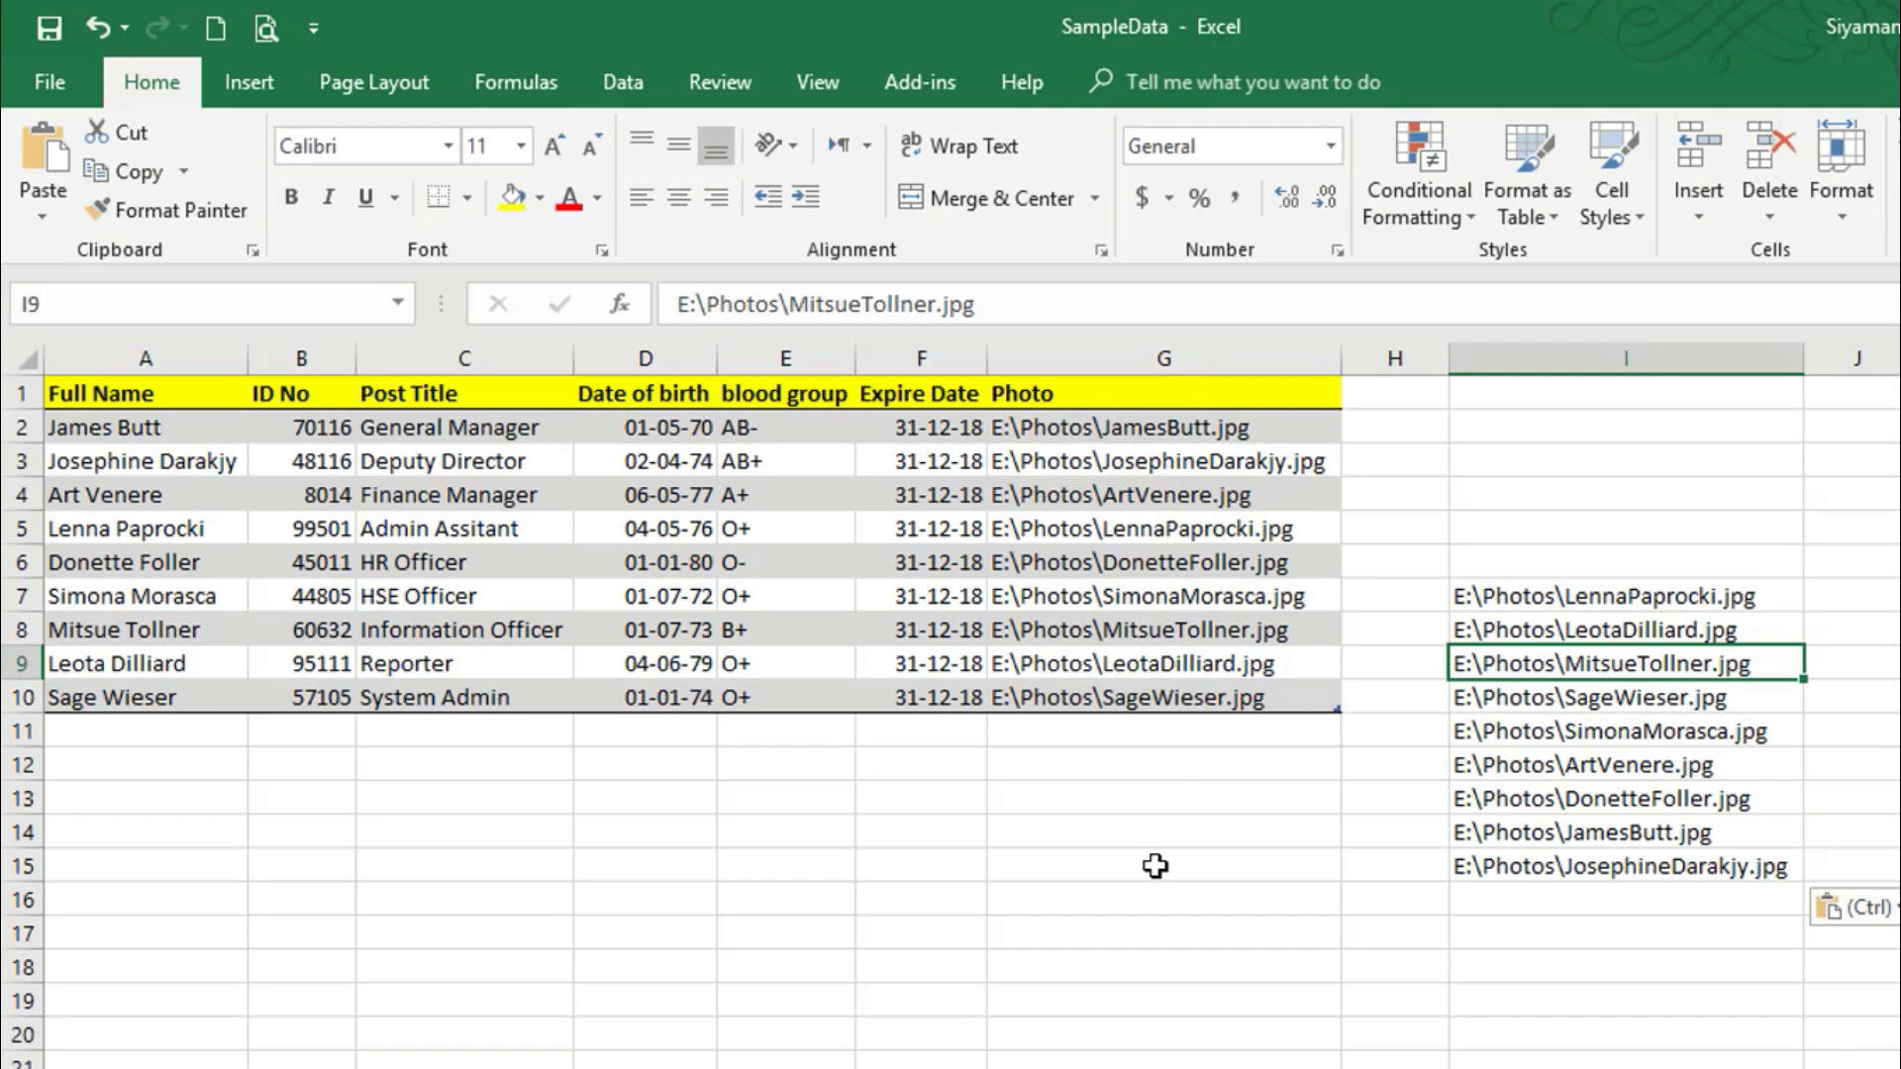
Clear the pasted paths from I4:I17 and show the Photoshop ID-card template beside Excel
key(alt+Tab)
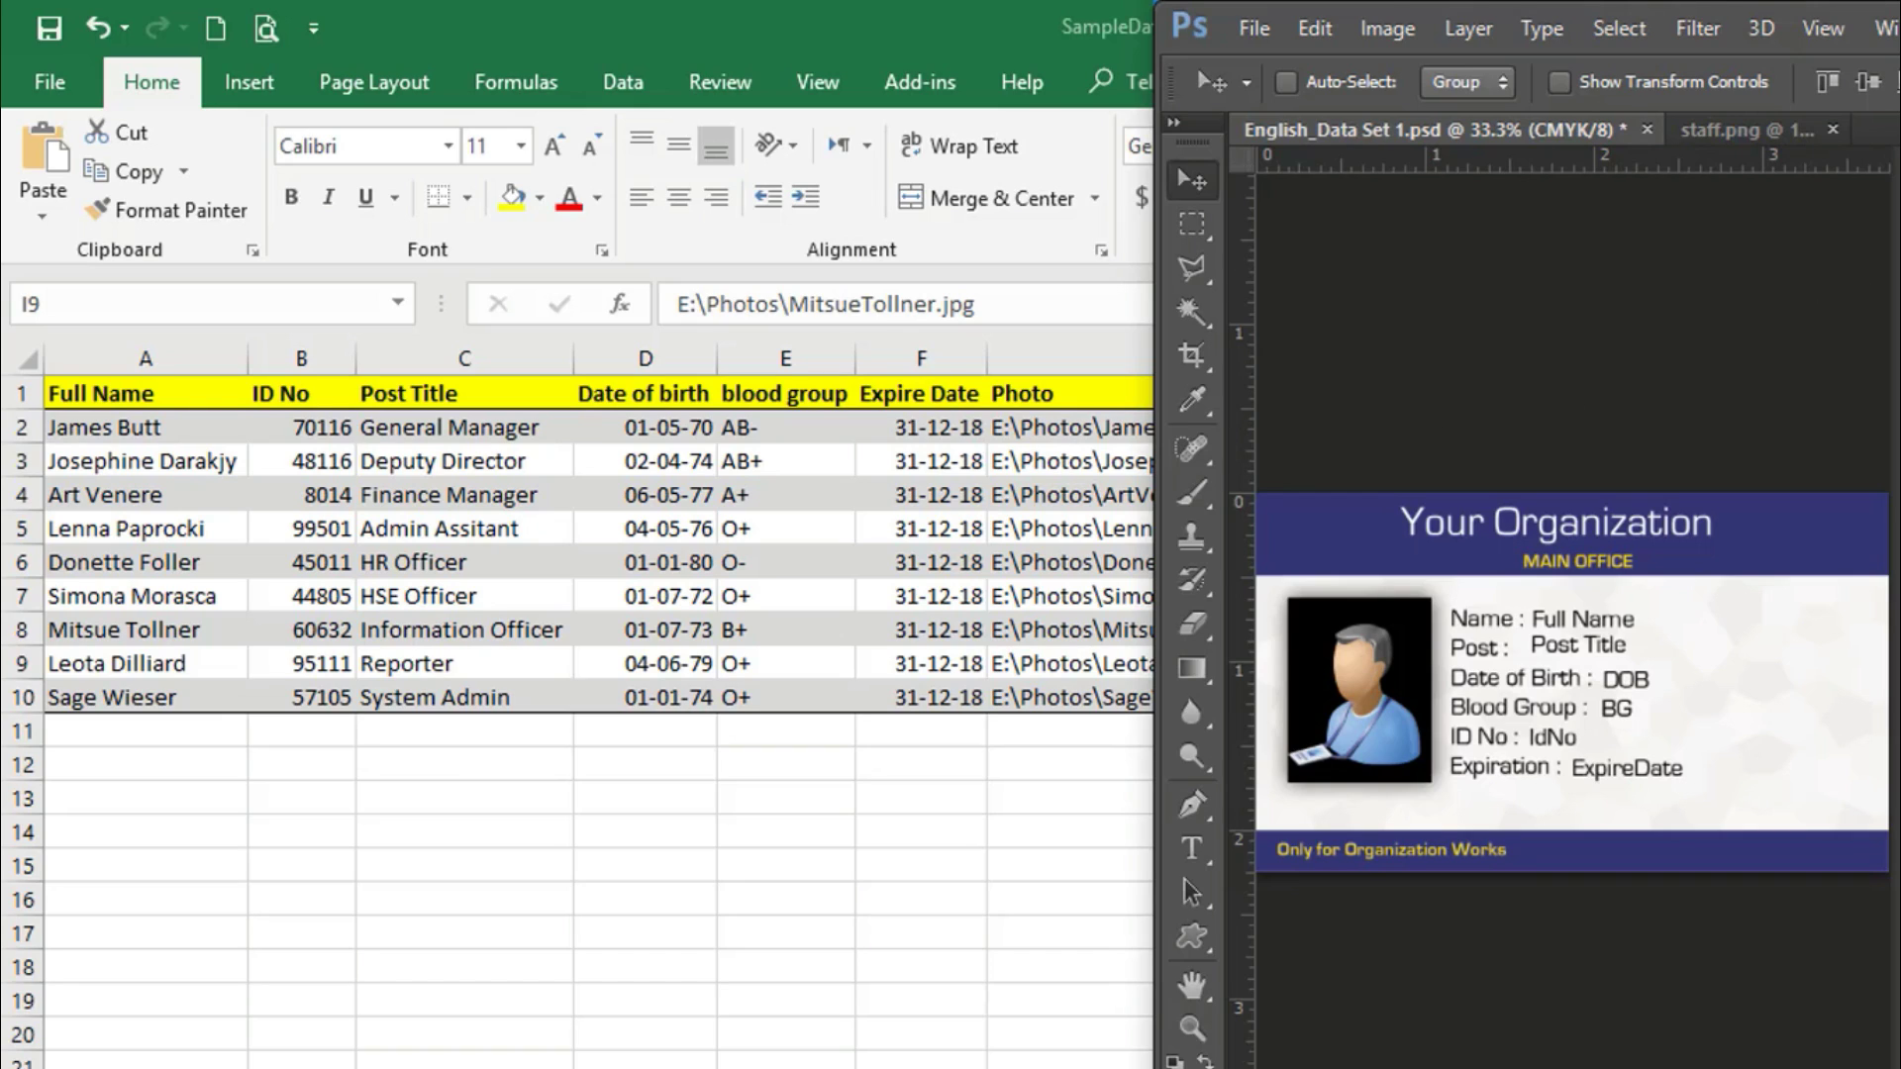
click(819, 8)
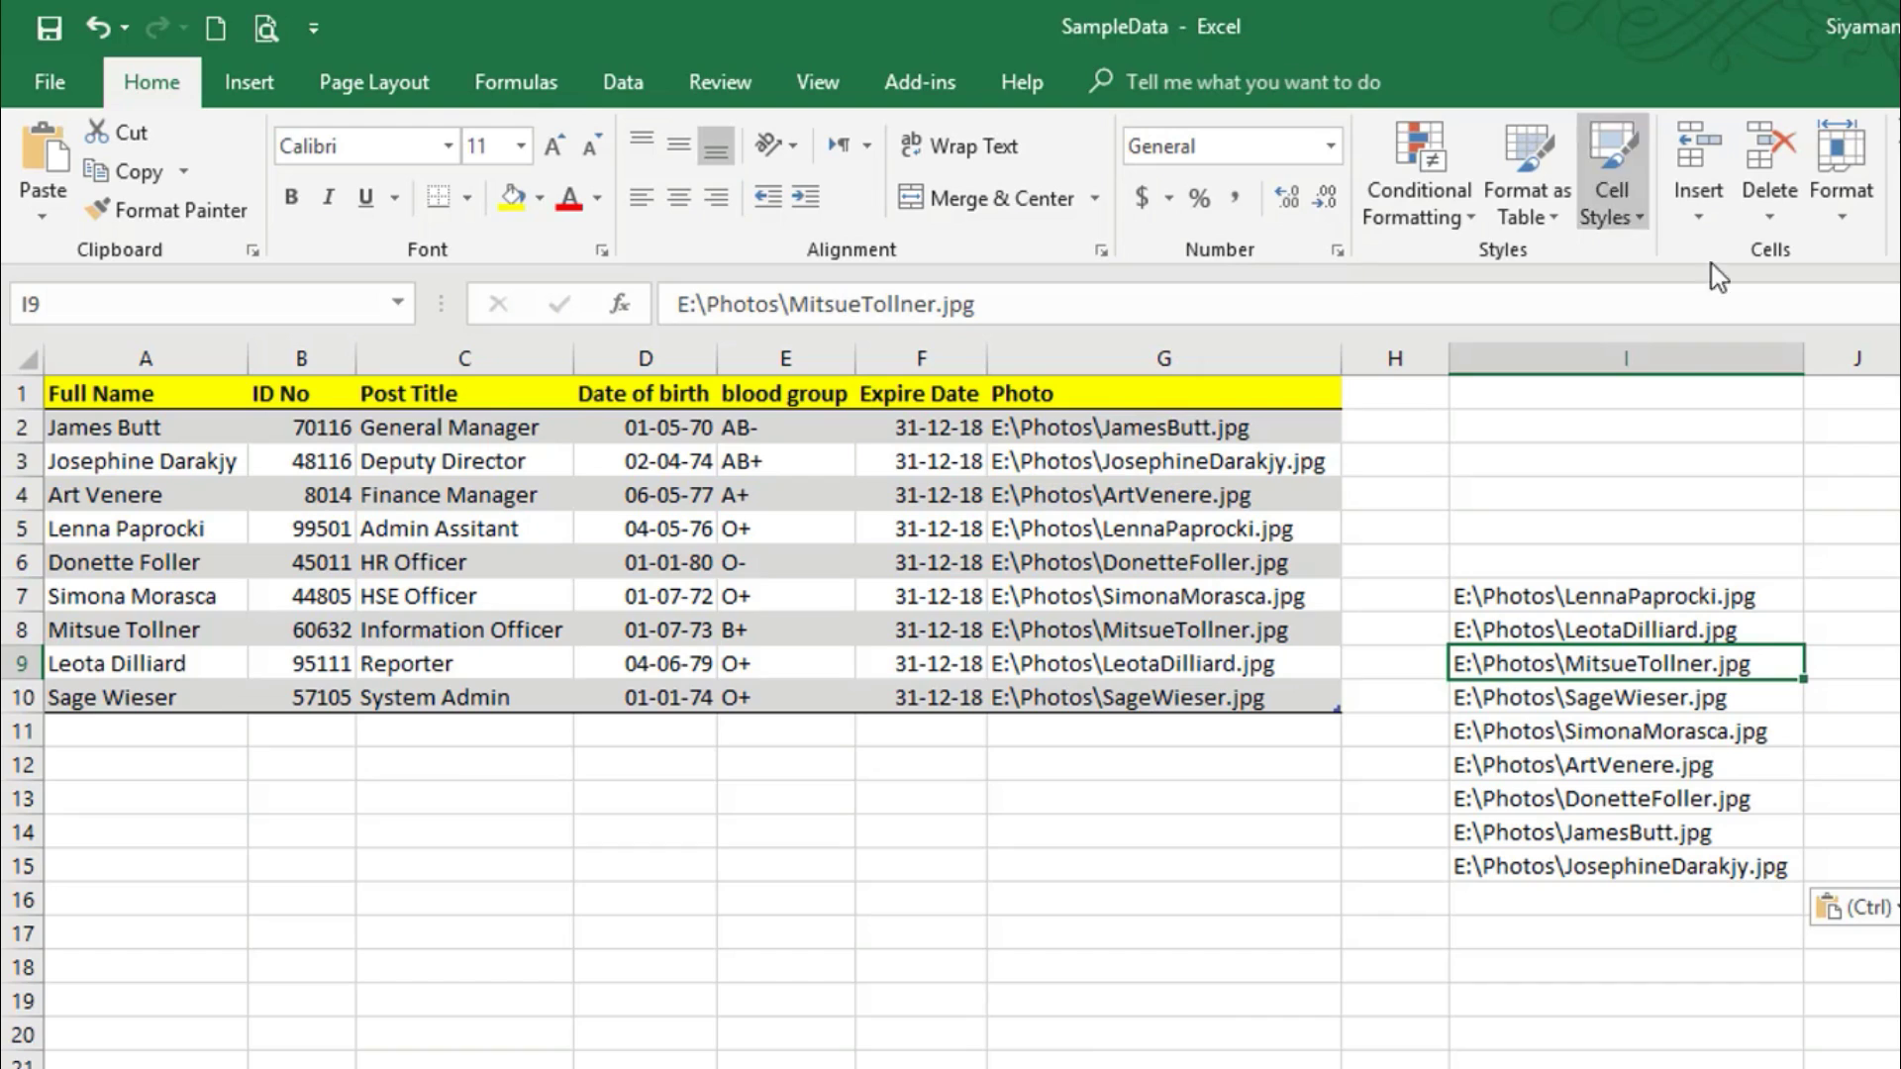
drag(1533, 495, 1603, 946)
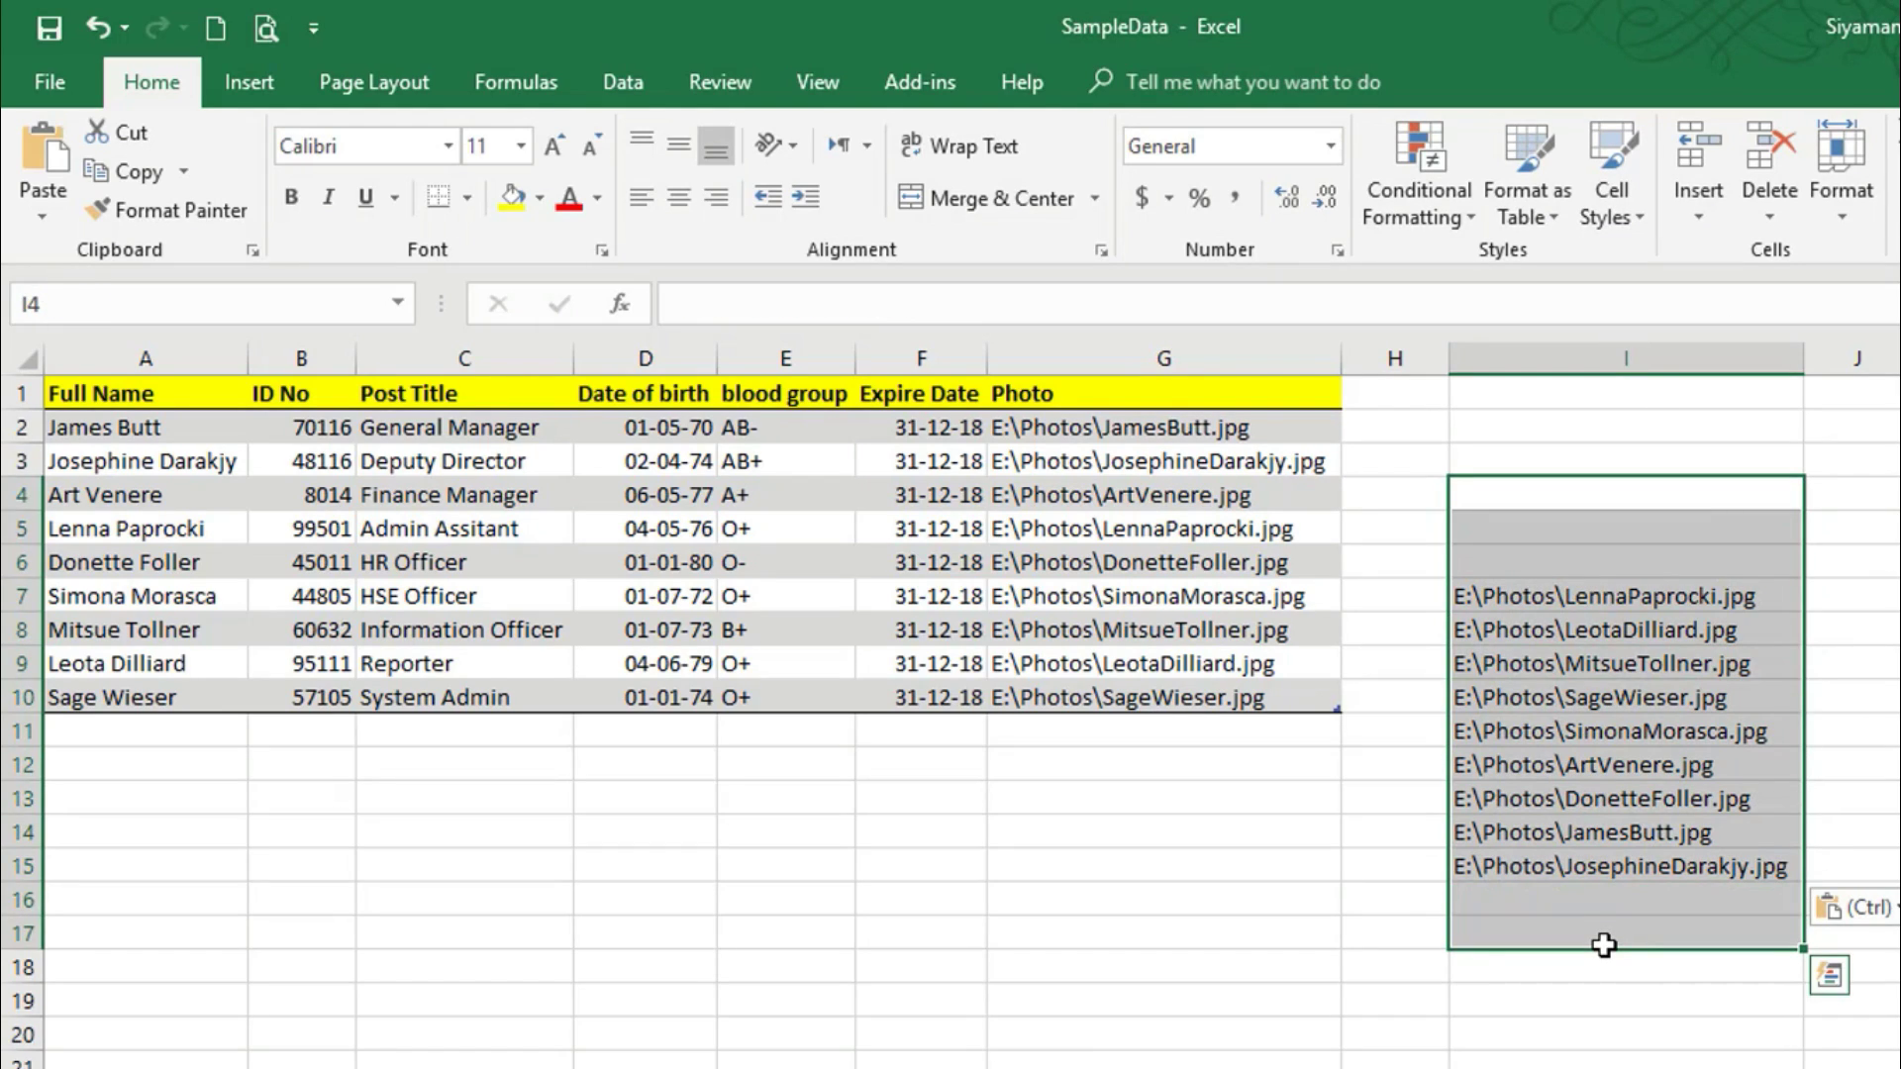
key(Delete)
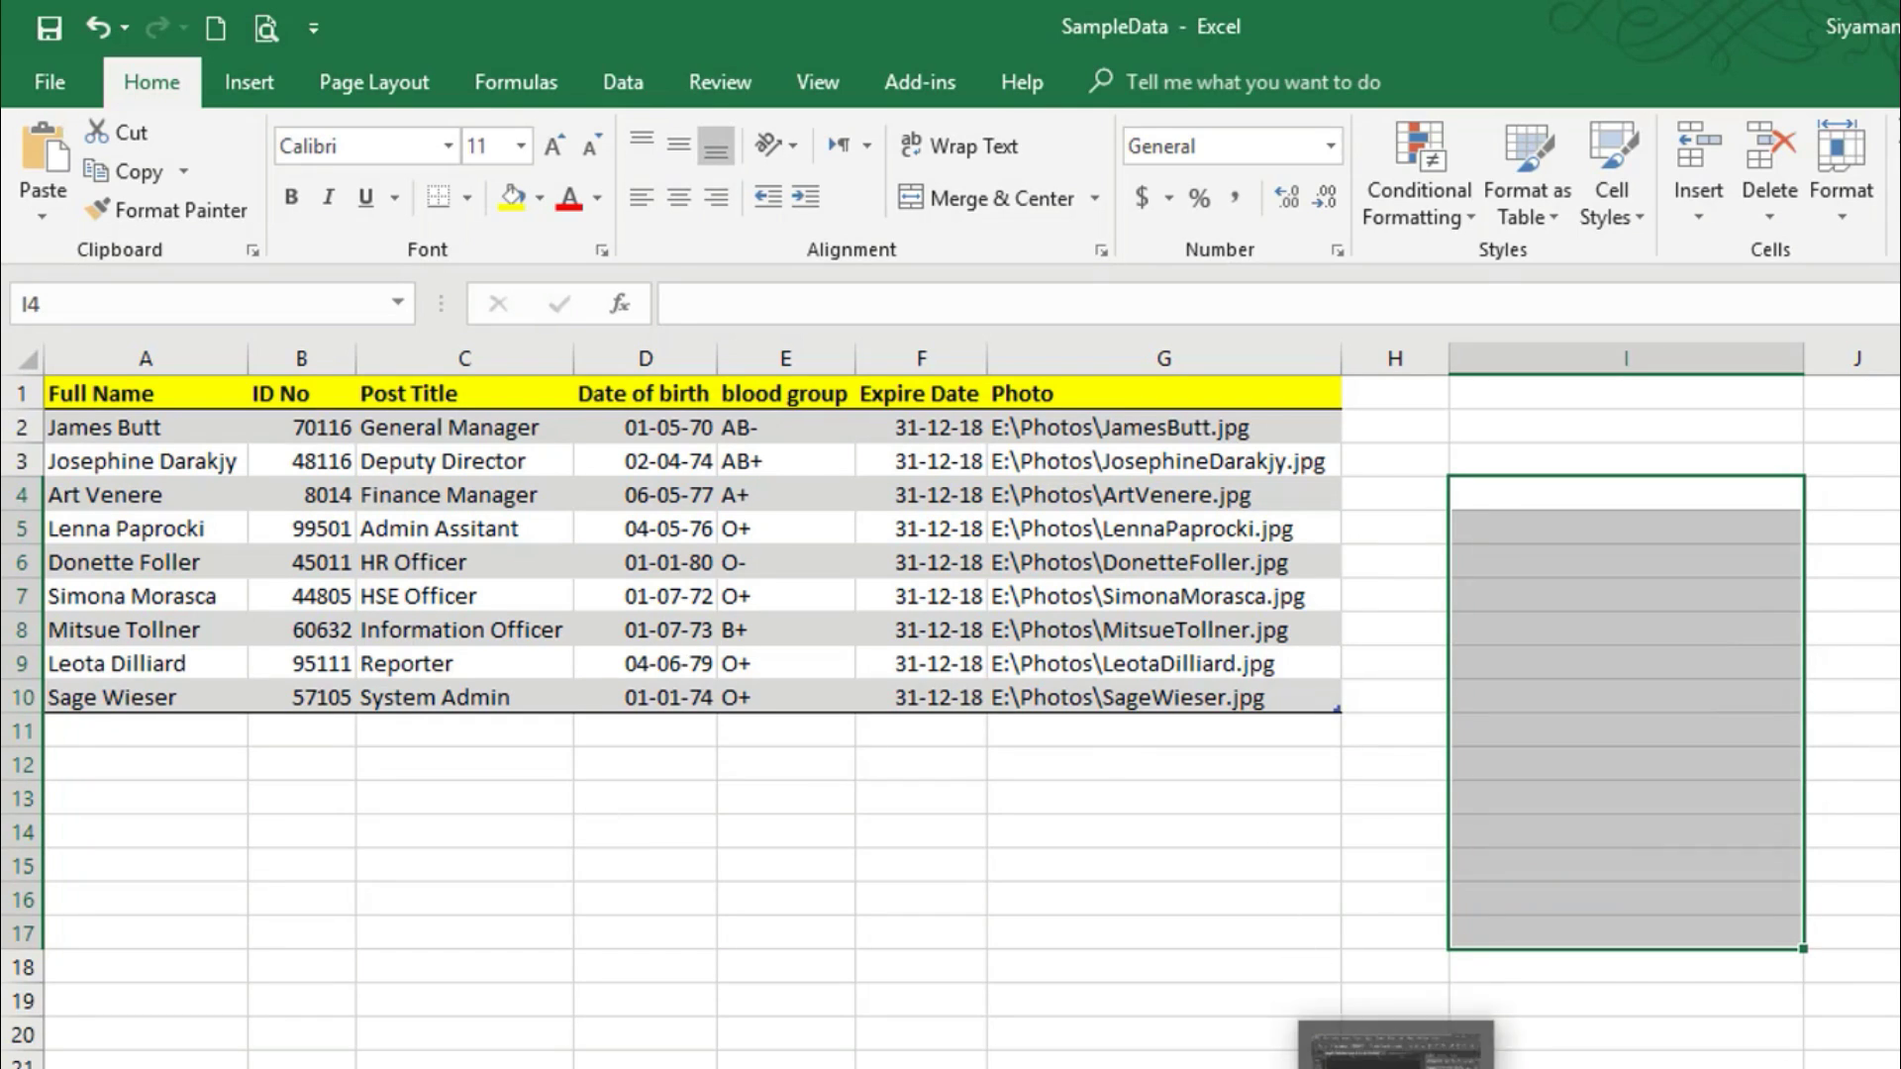
click(1396, 1055)
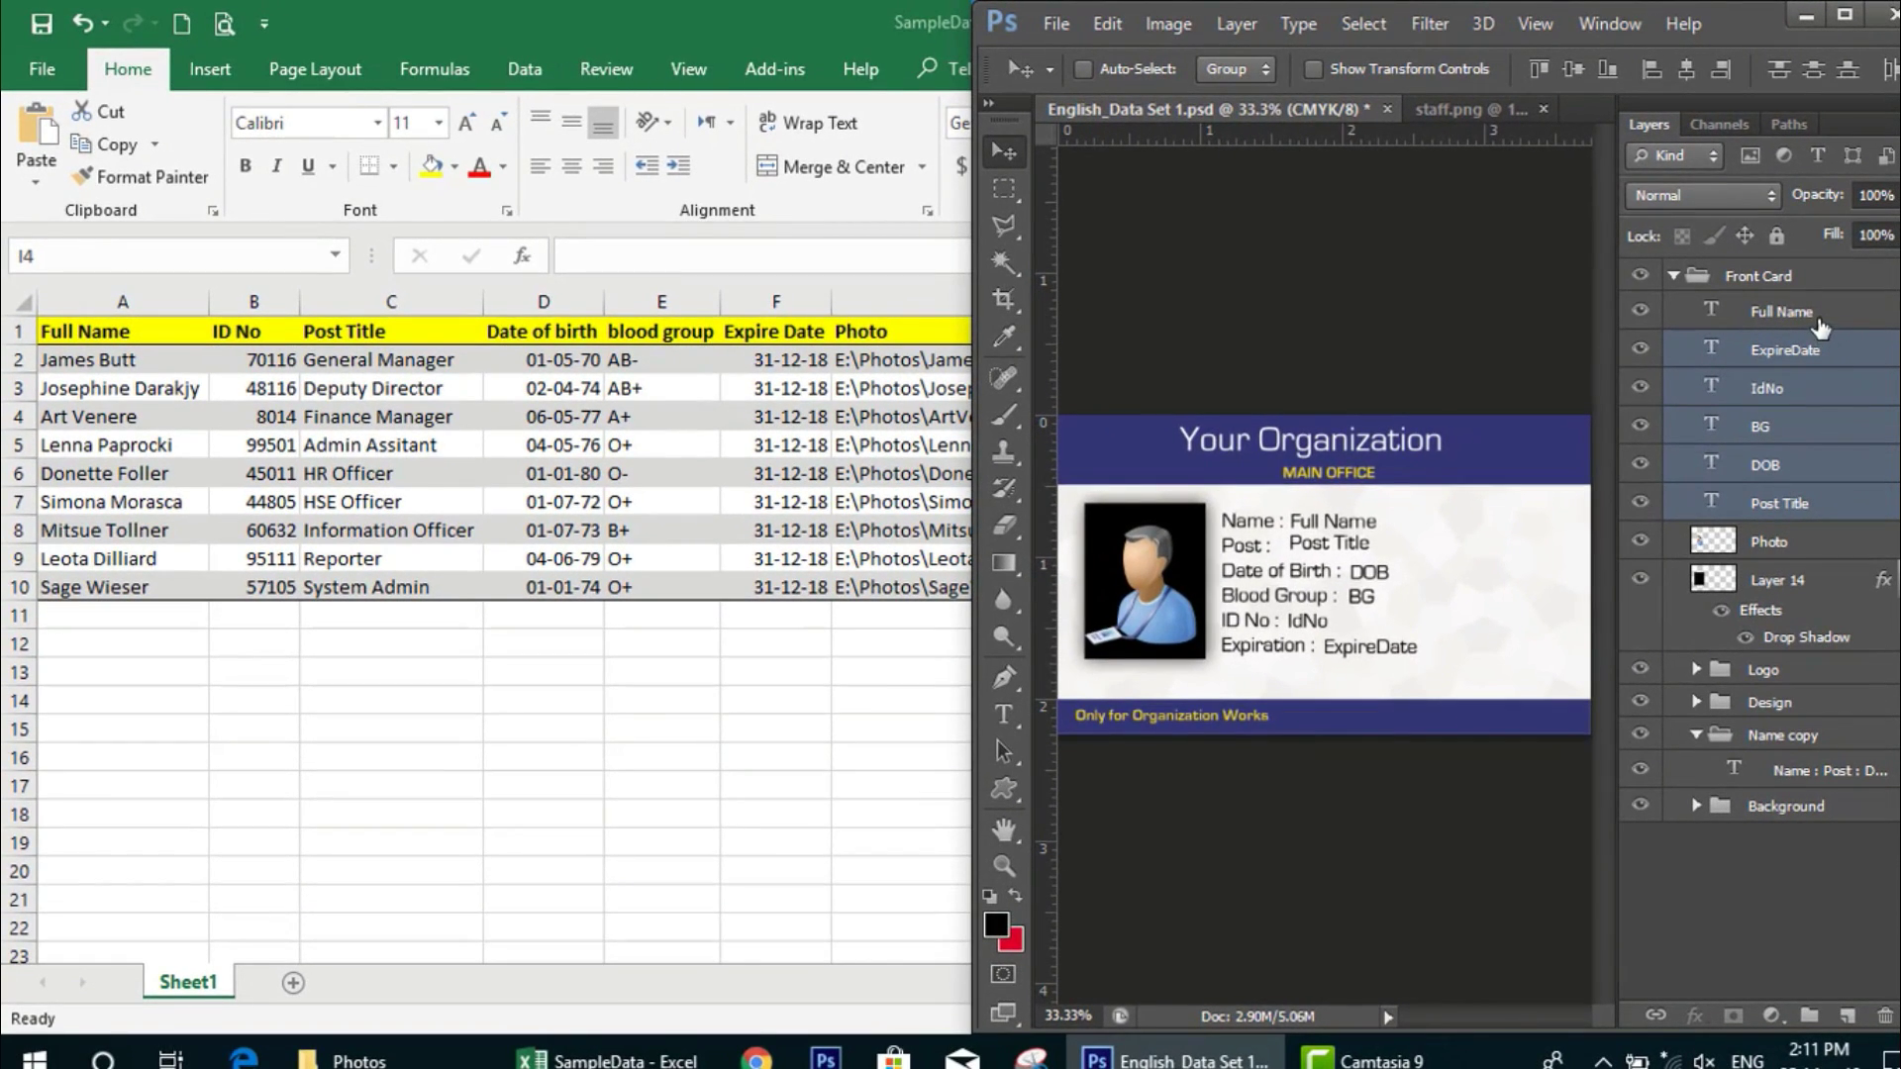
Inspect the Full Name and DOB placeholder text layers in the Layers panel
click(1827, 317)
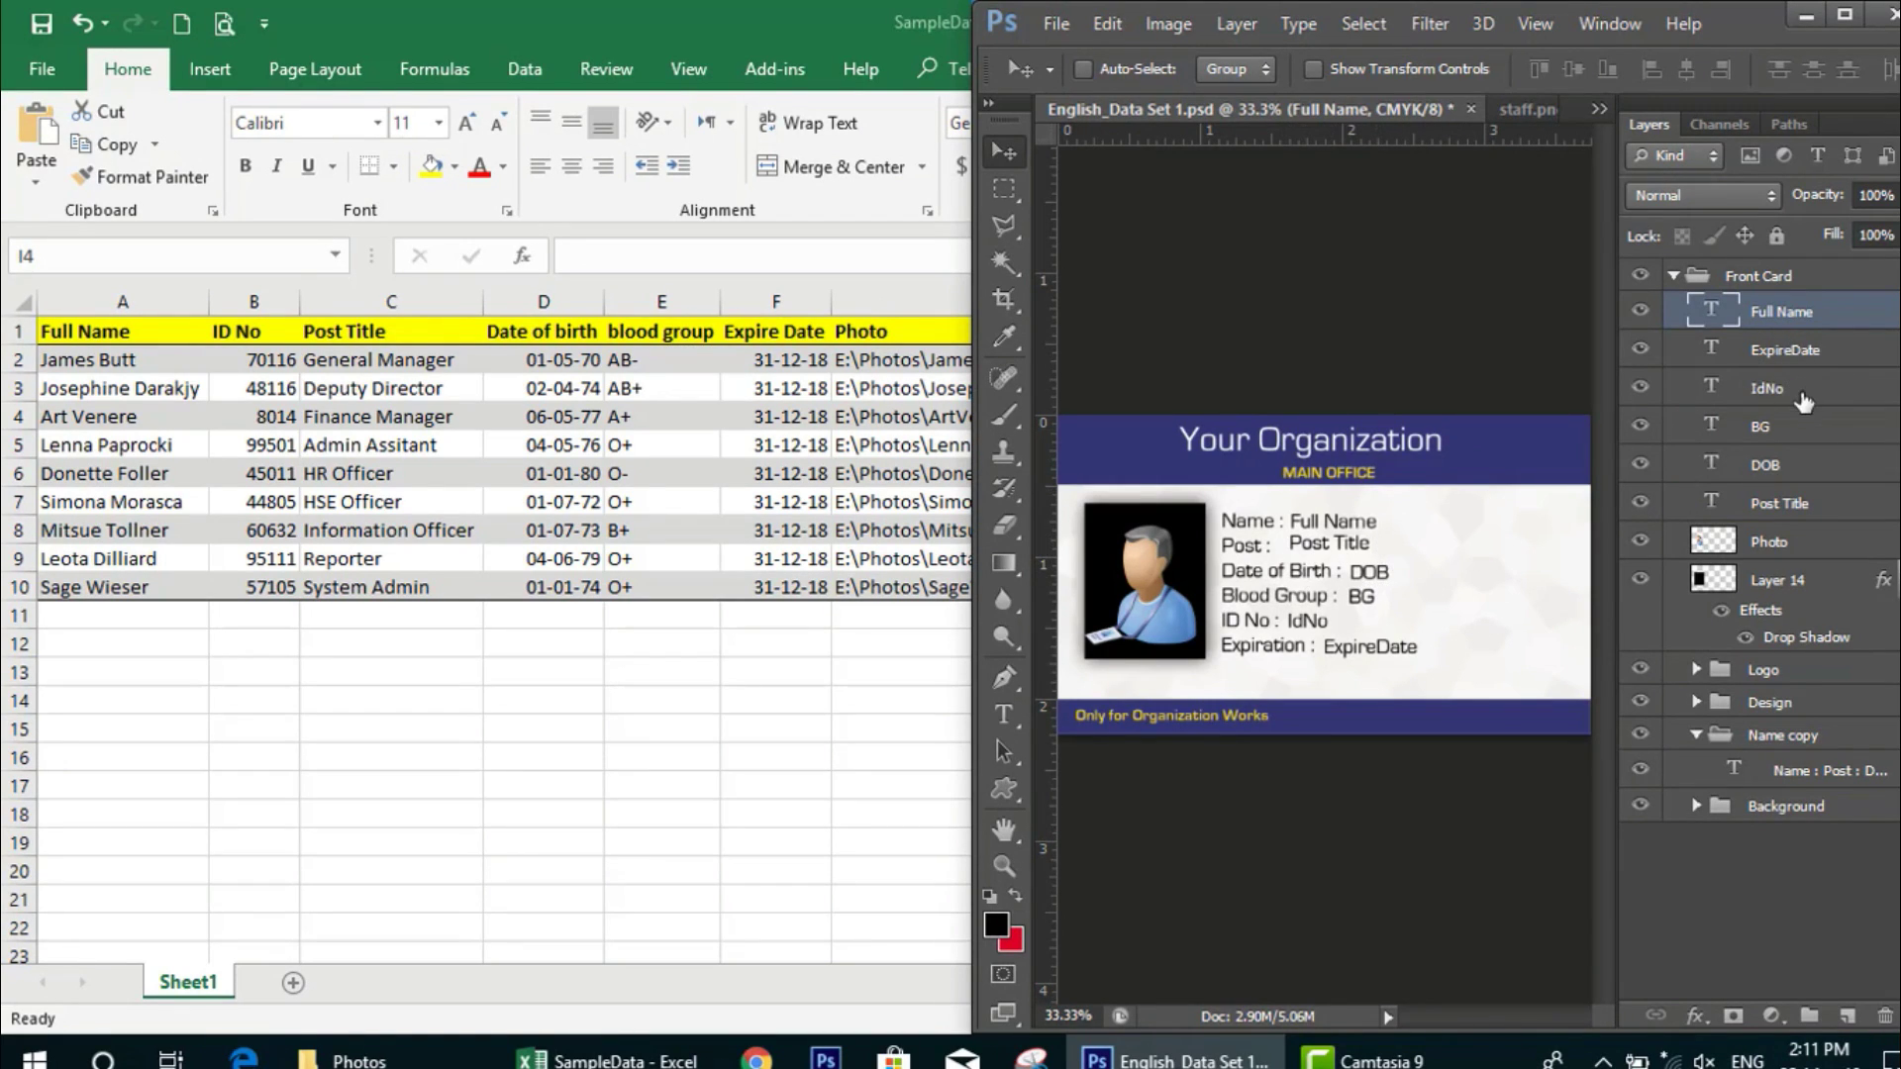
click(1779, 465)
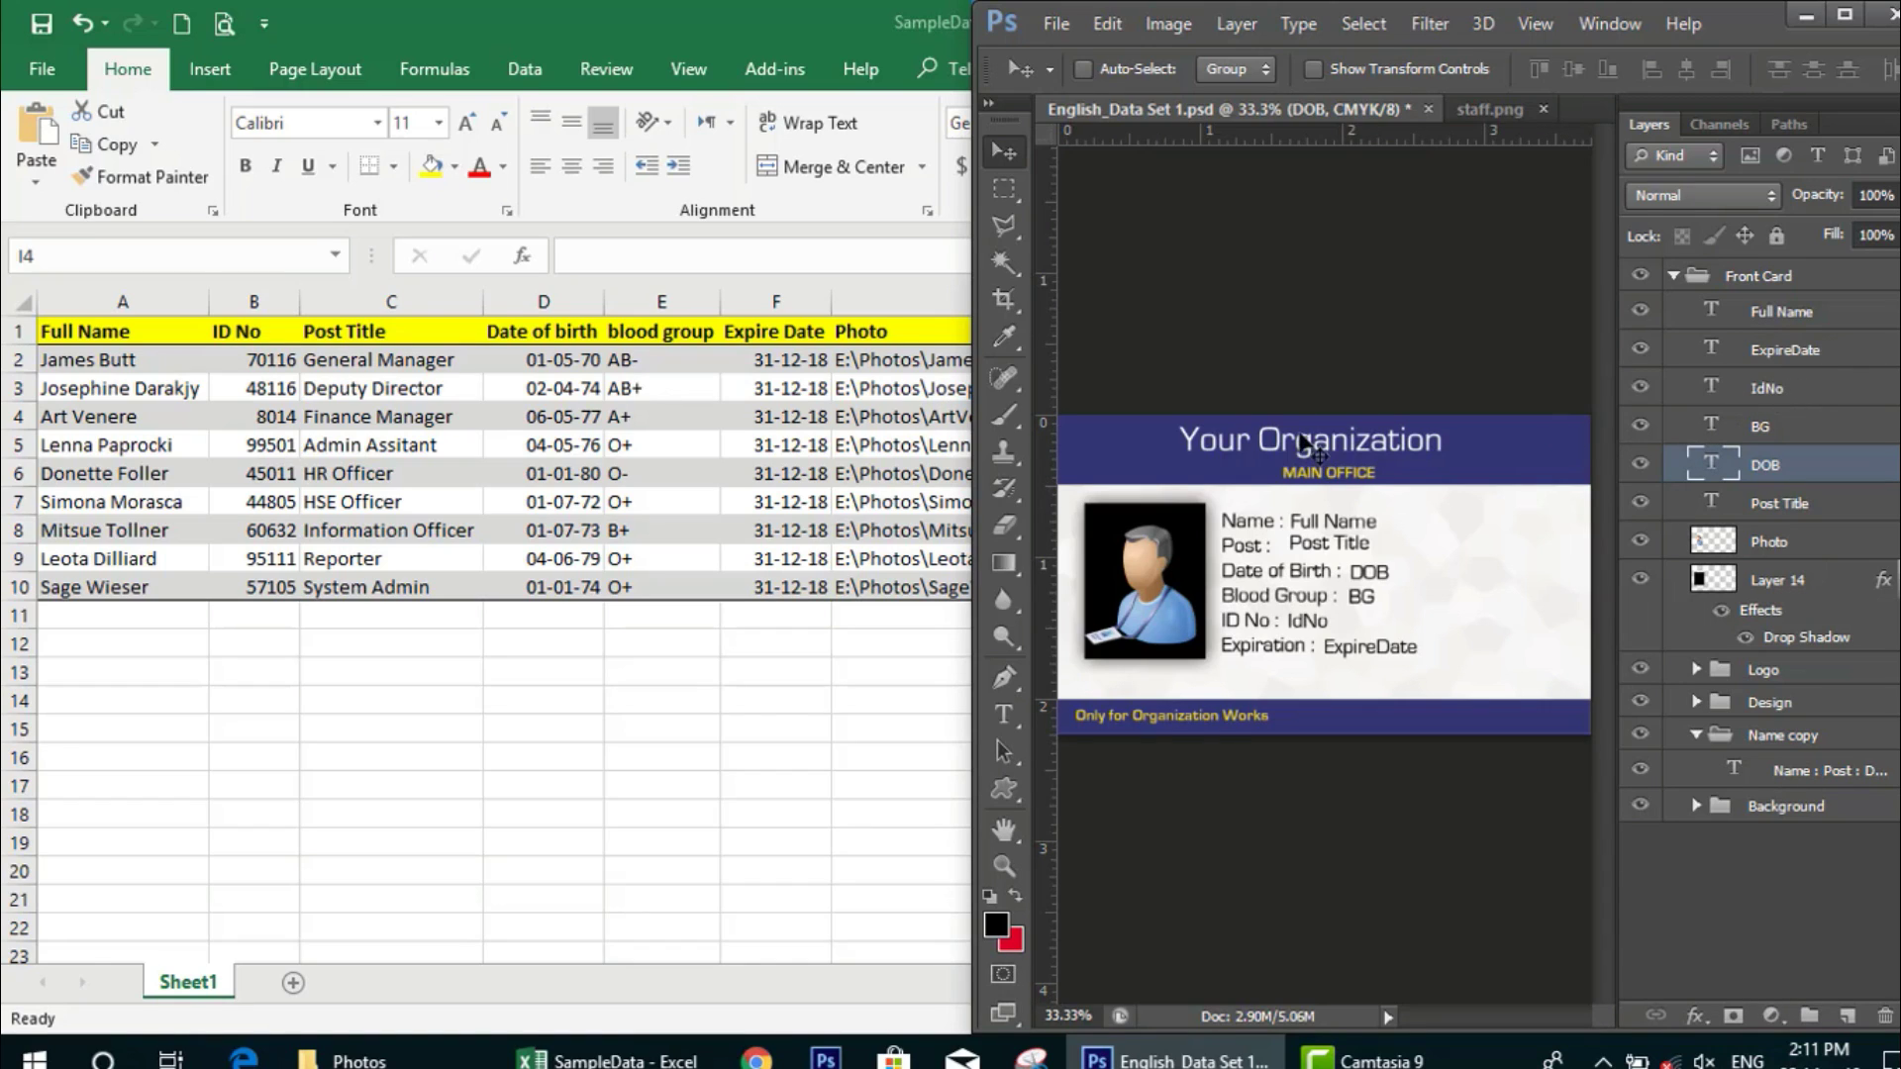
Resize the Excel window so every employee row is visible
key(alt+Tab)
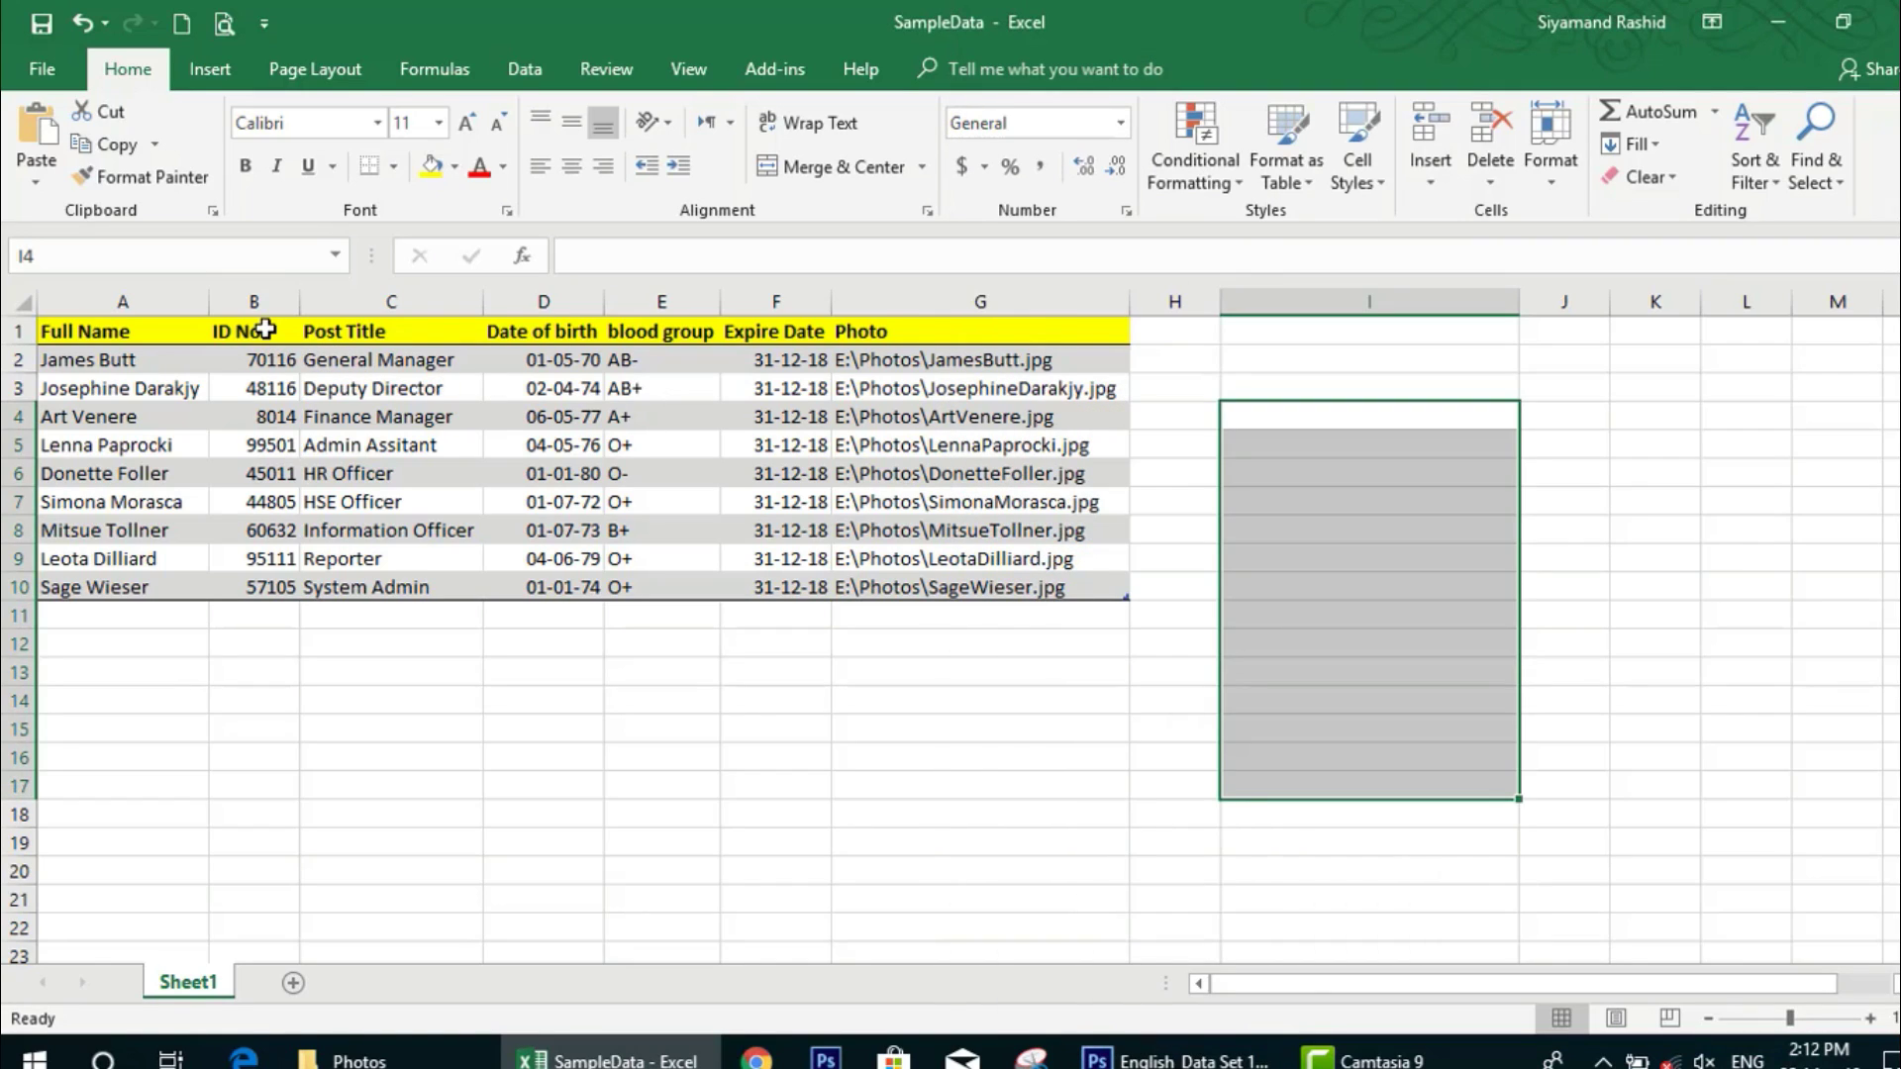
click(266, 329)
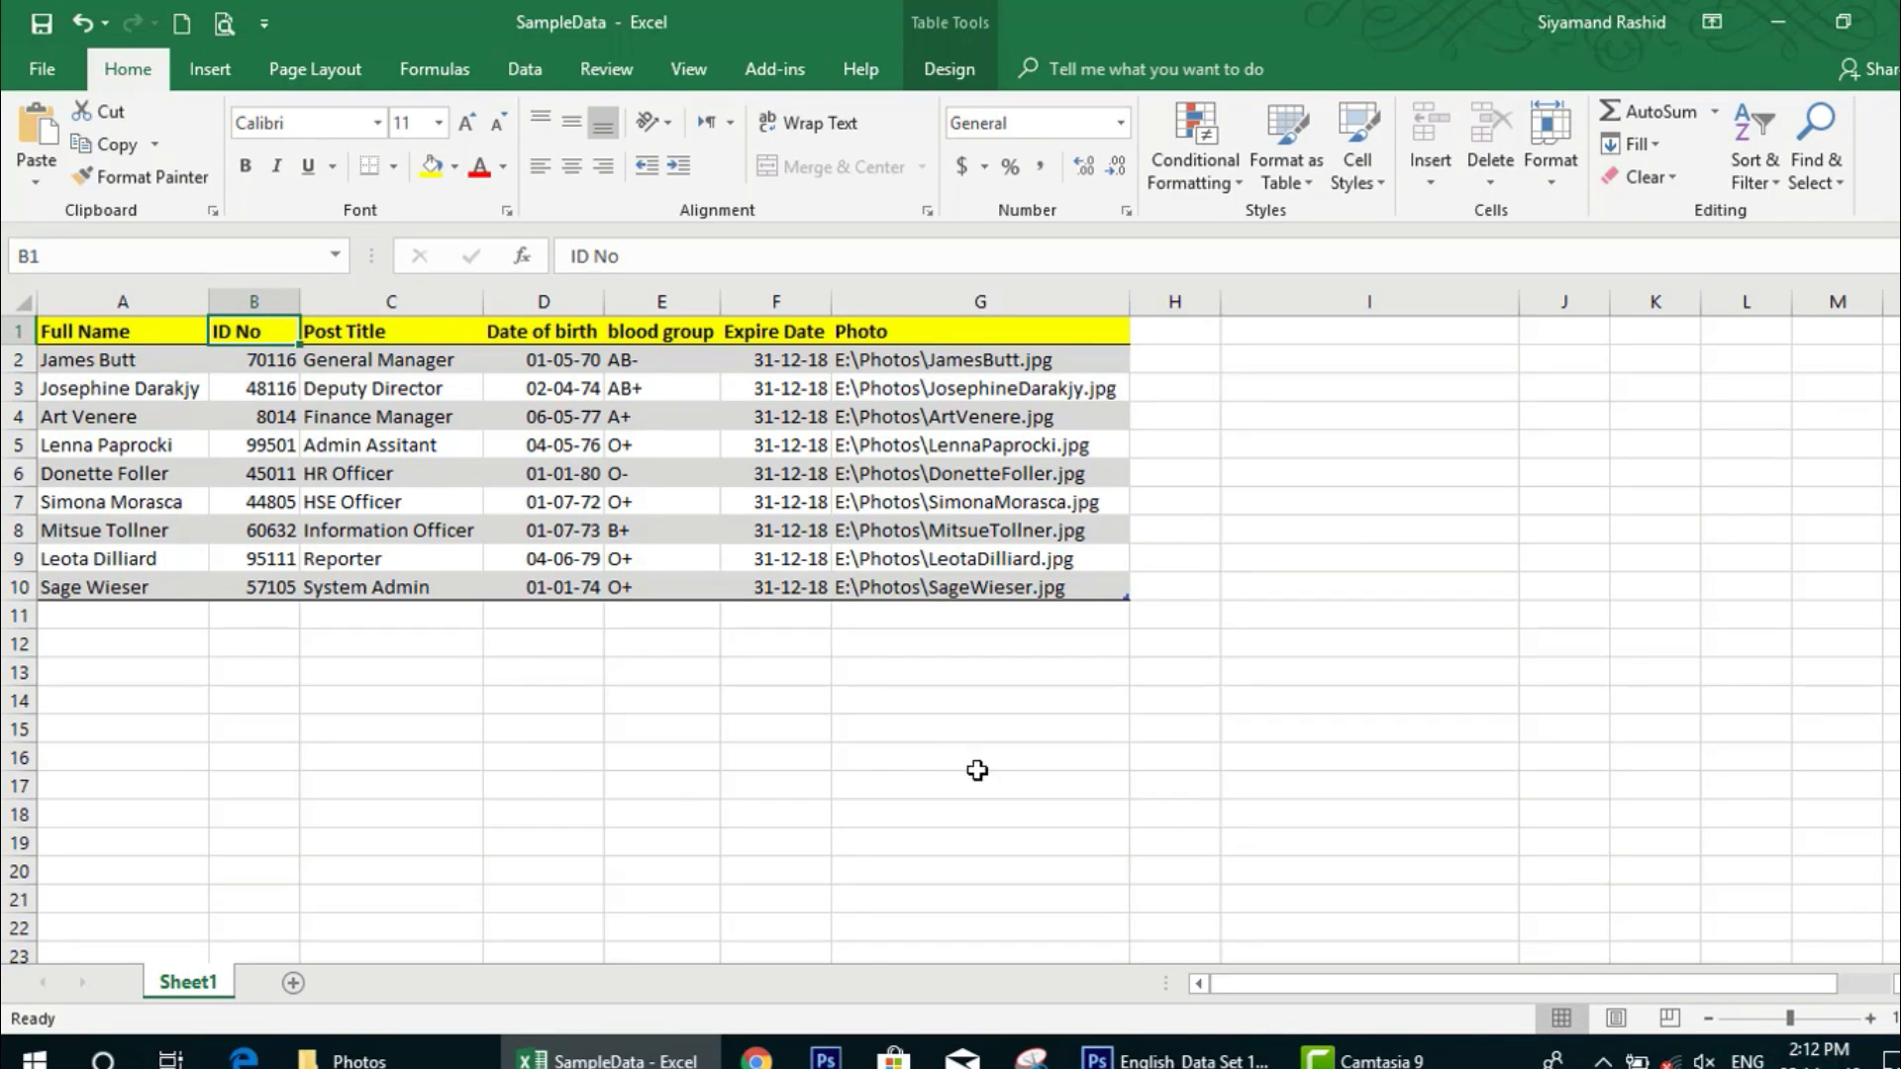
mouse_move(1173, 1060)
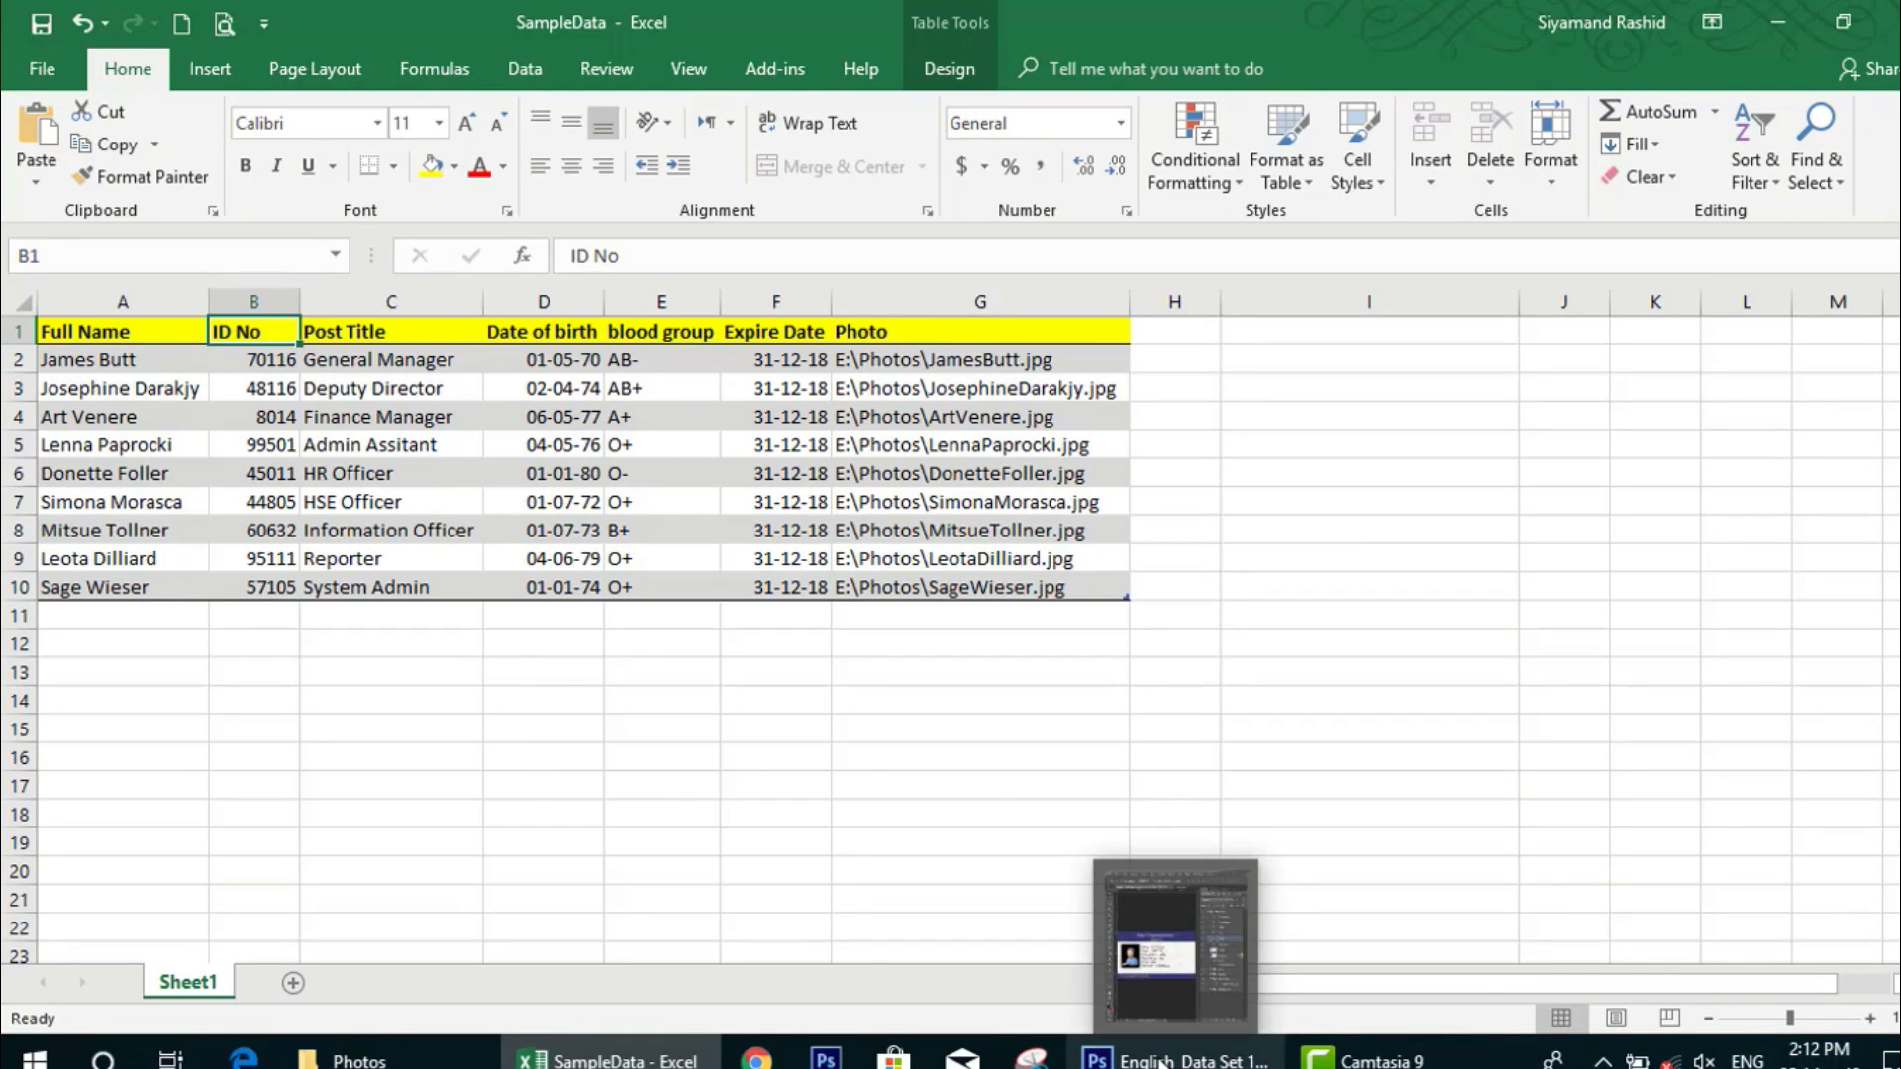
click(1160, 949)
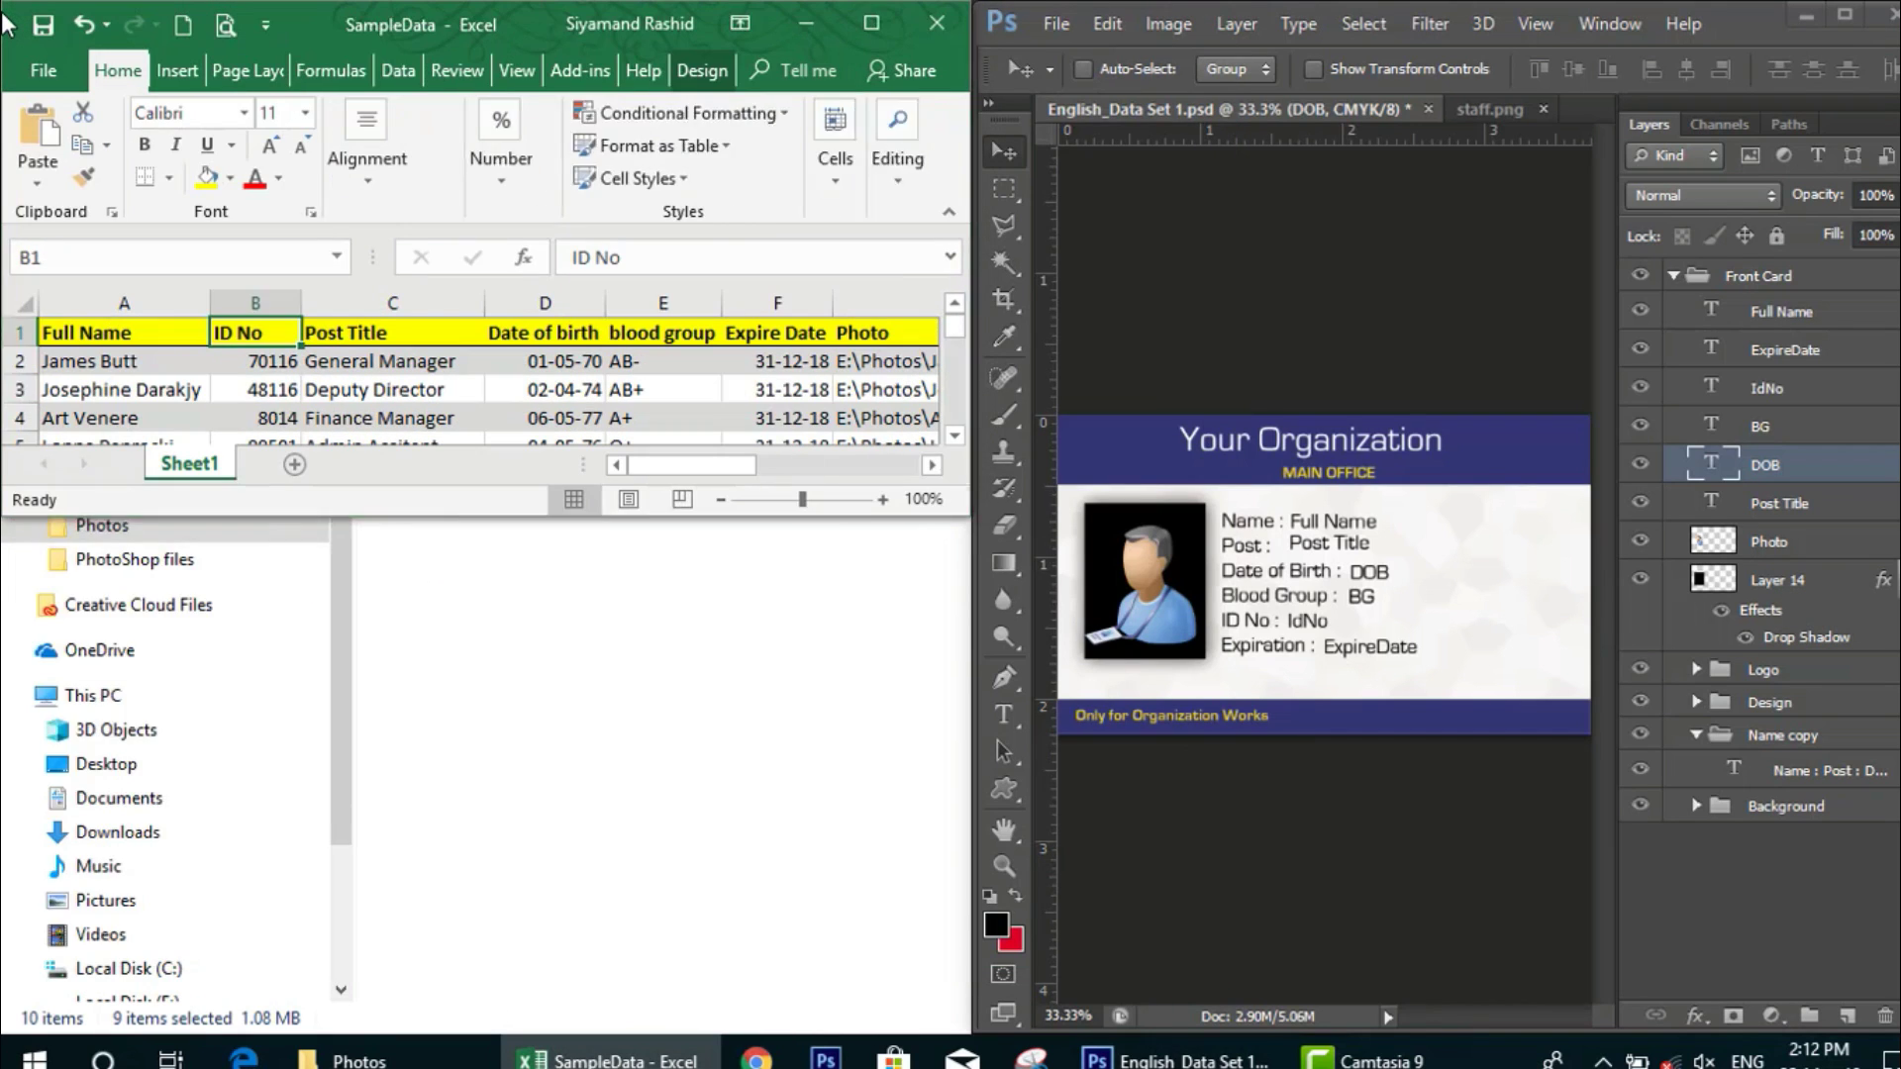
drag(5, 22, 5, 21)
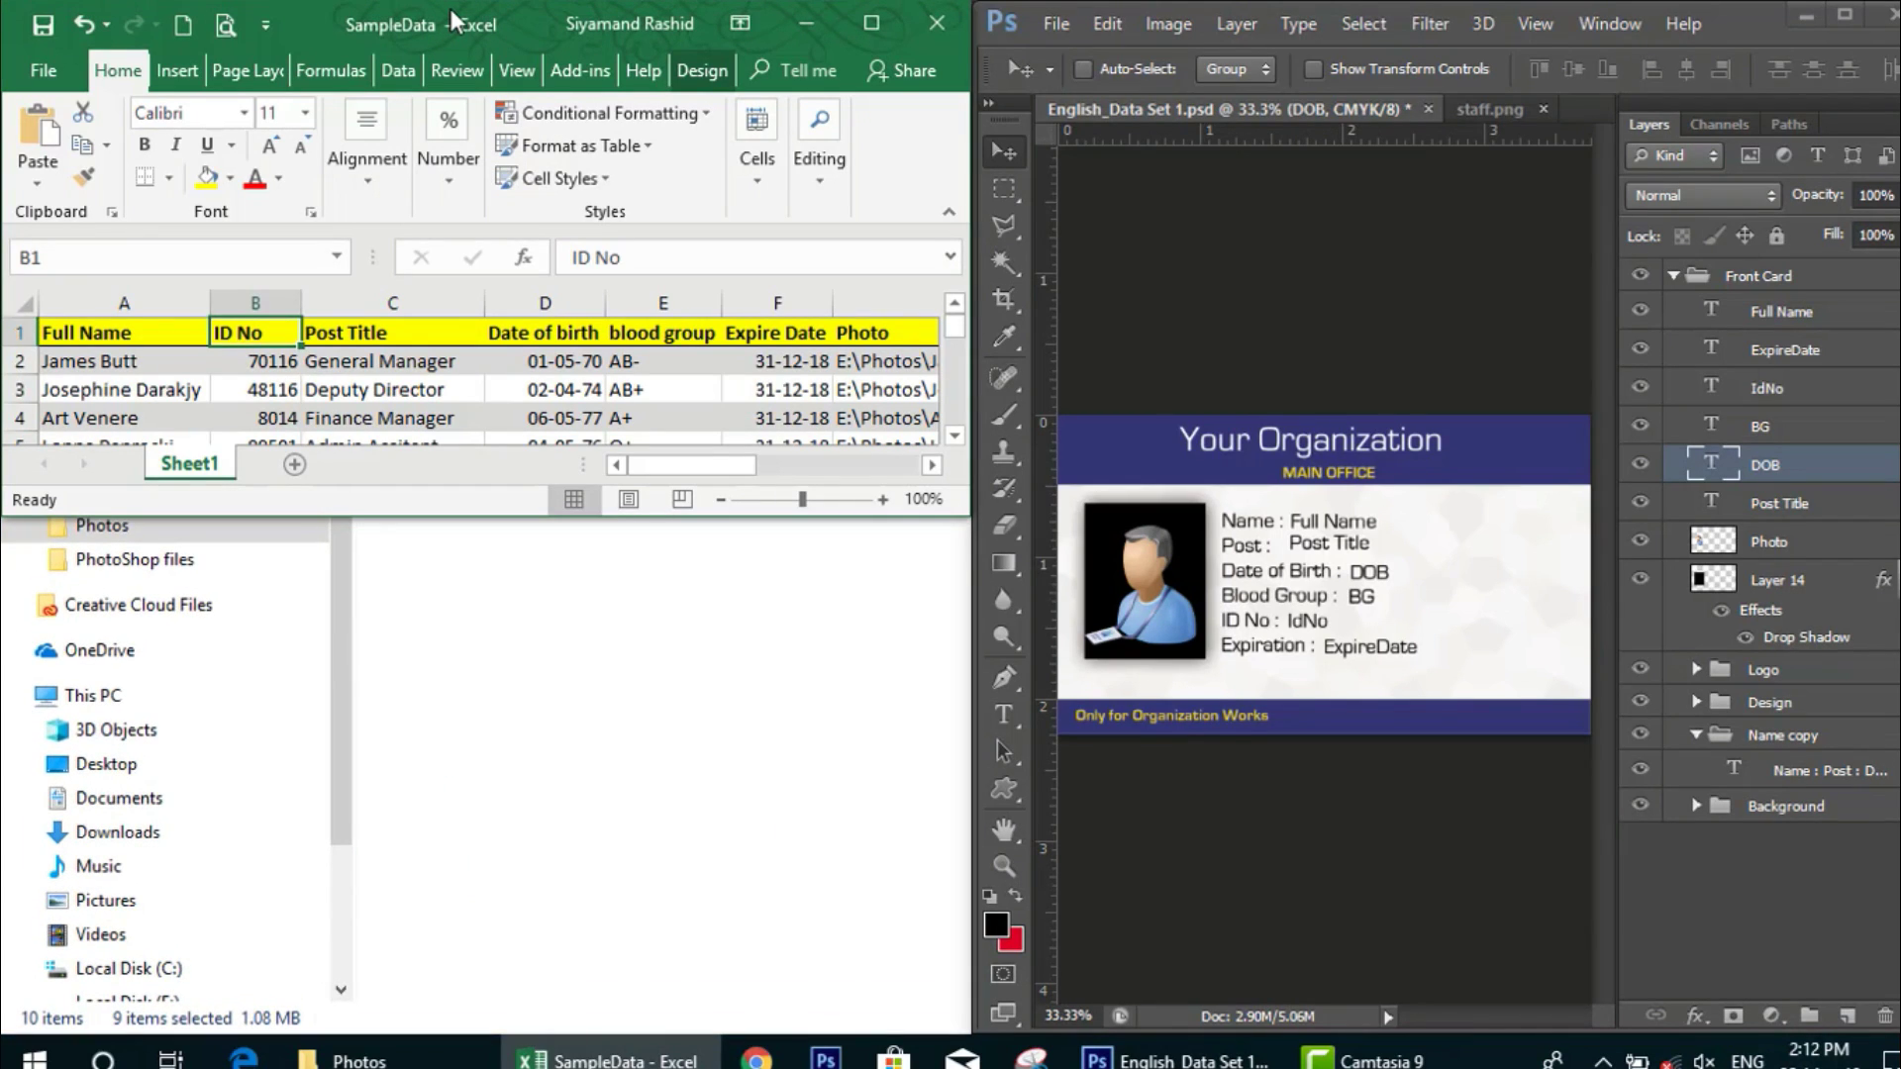
drag(877, 511, 817, 950)
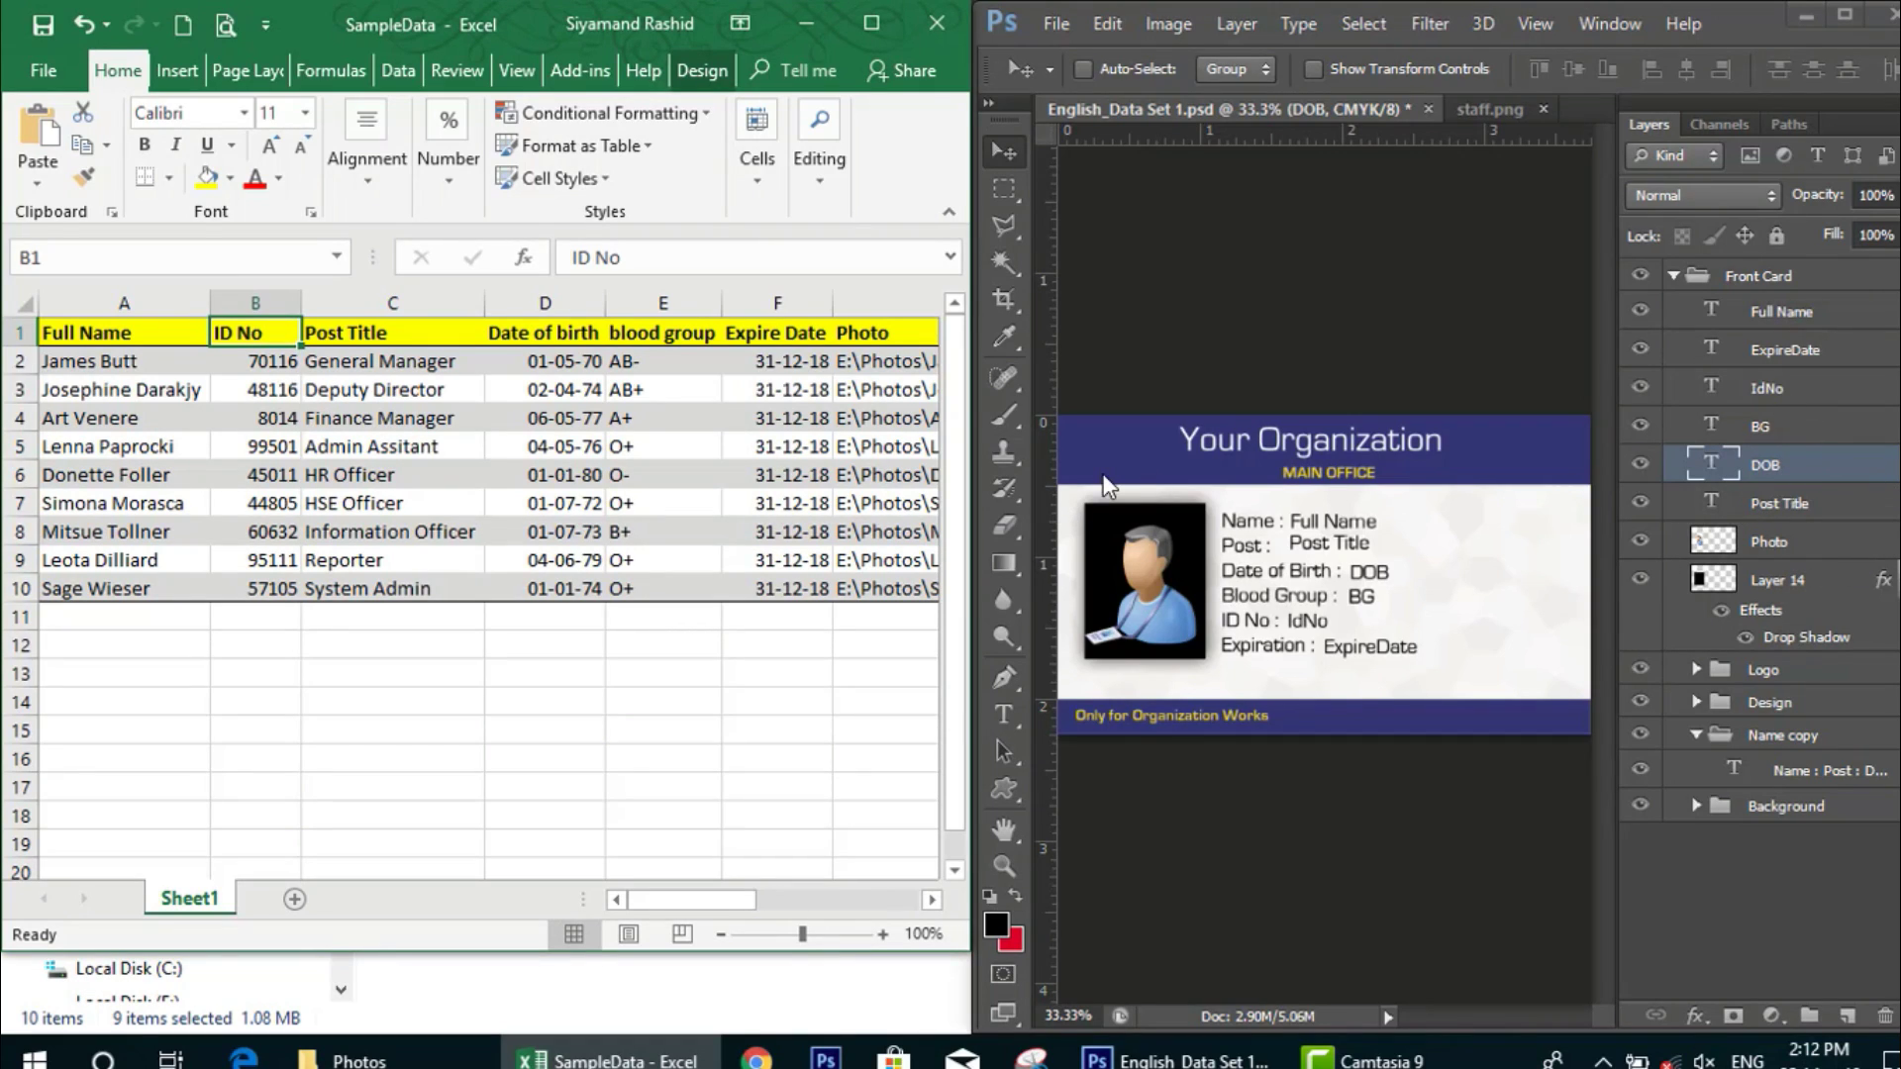
Rename the B1 header to IdNO and the D1 header to DOB
double_click(284, 339)
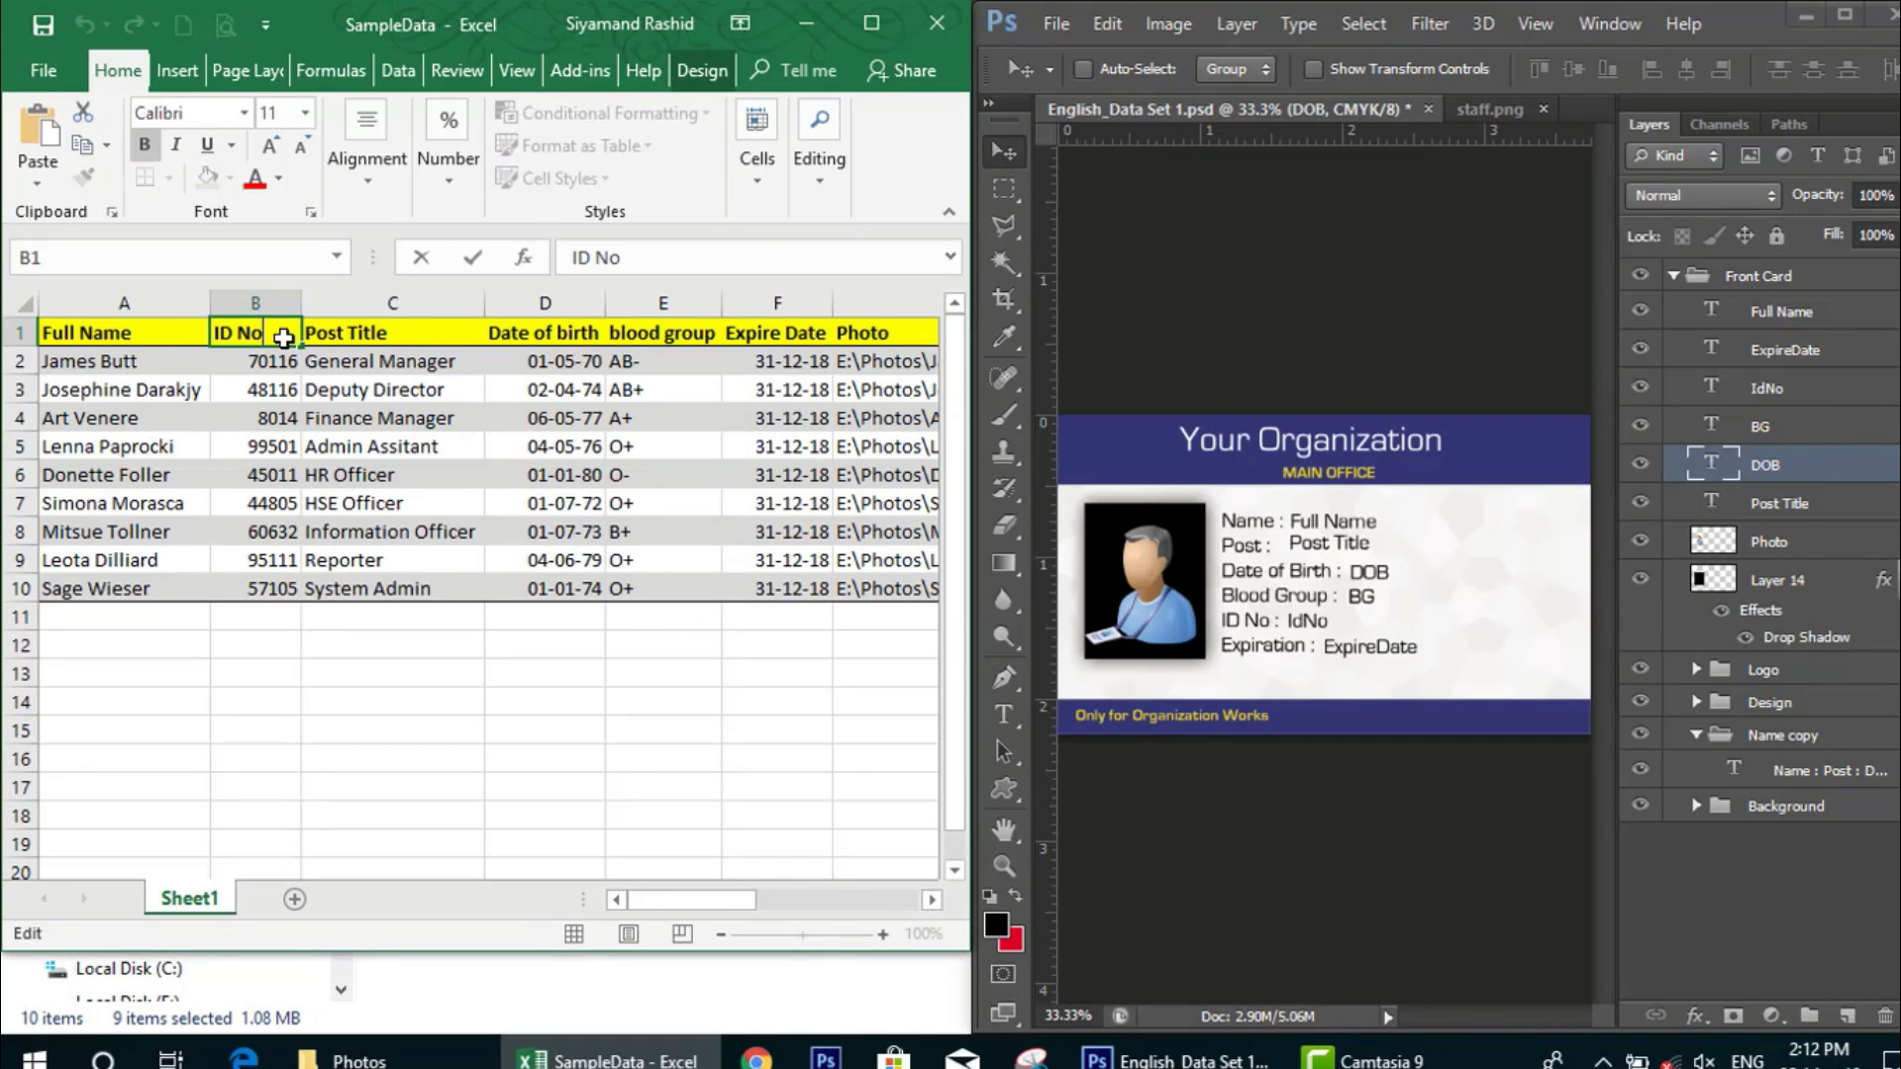
key(BackSpace)
key(BackSpace)
key(BackSpace)
text(NO)
click(462, 334)
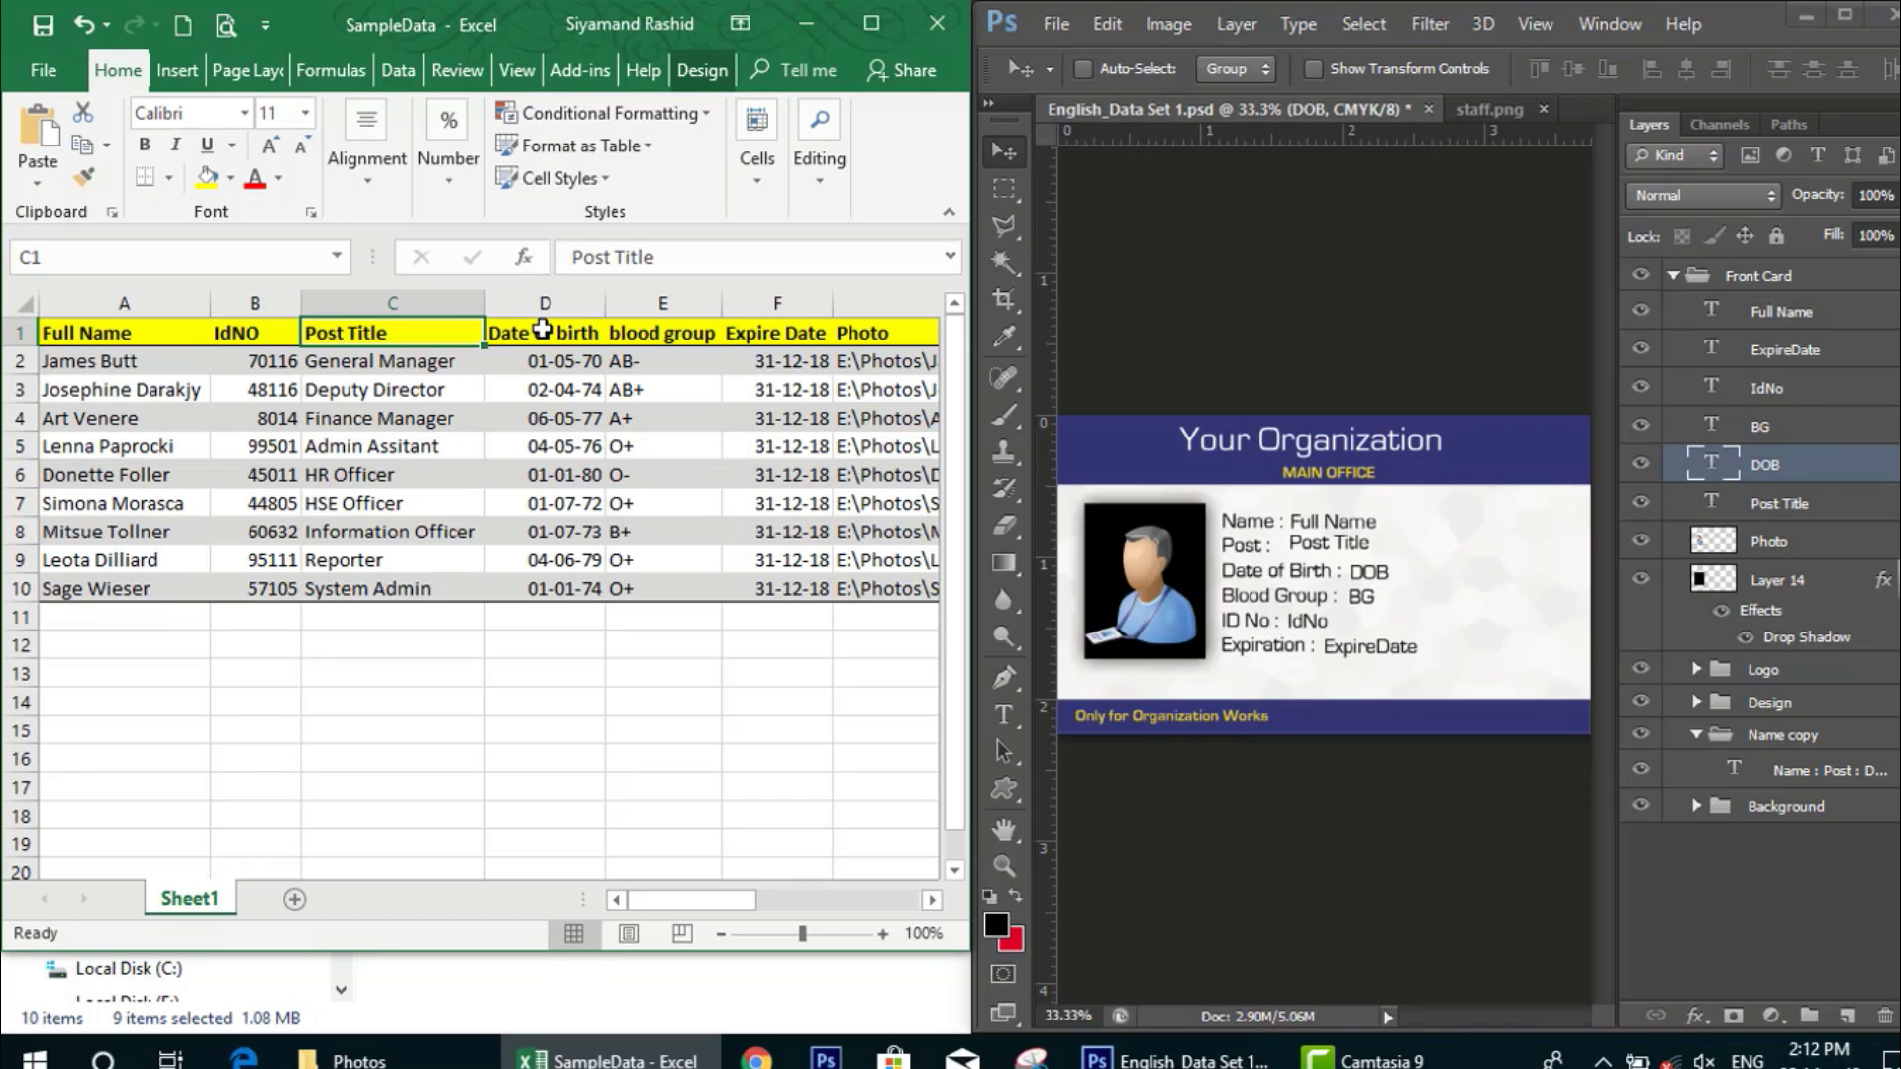
click(542, 329)
text(DOB)
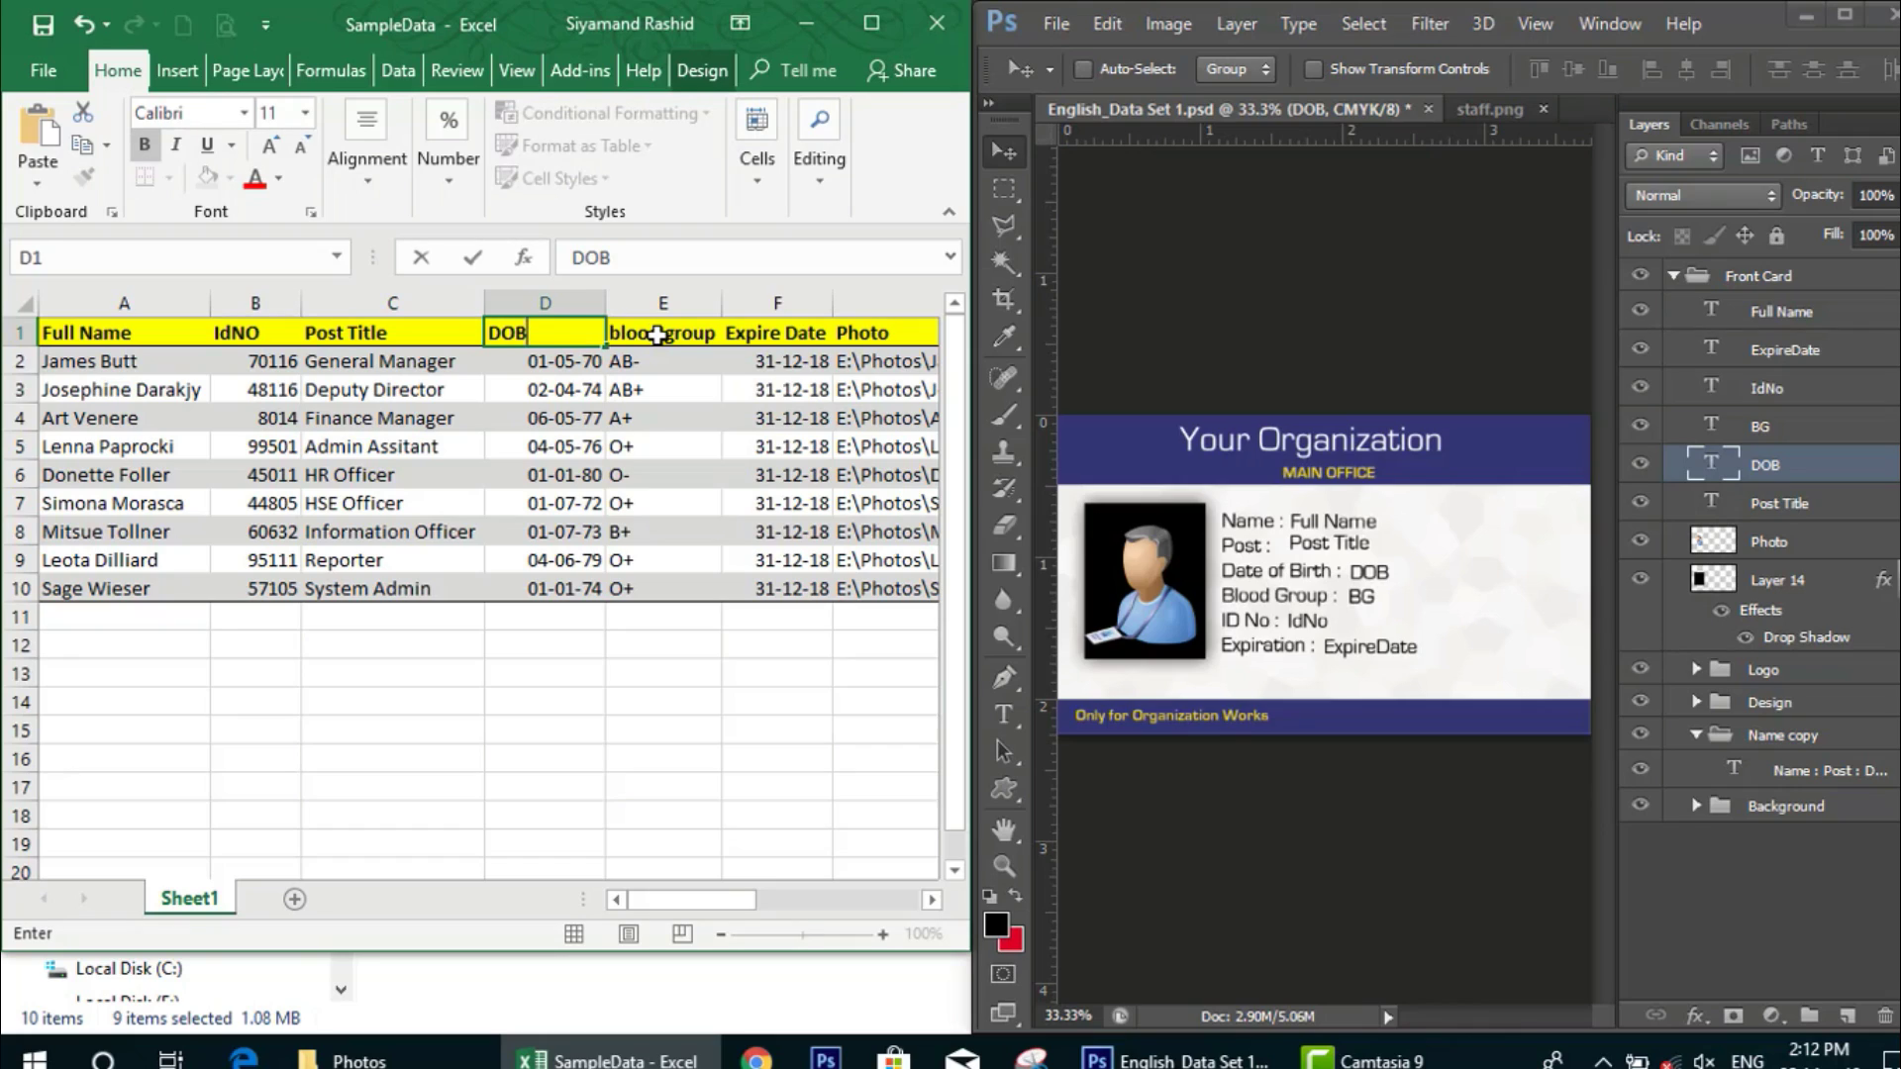
click(657, 333)
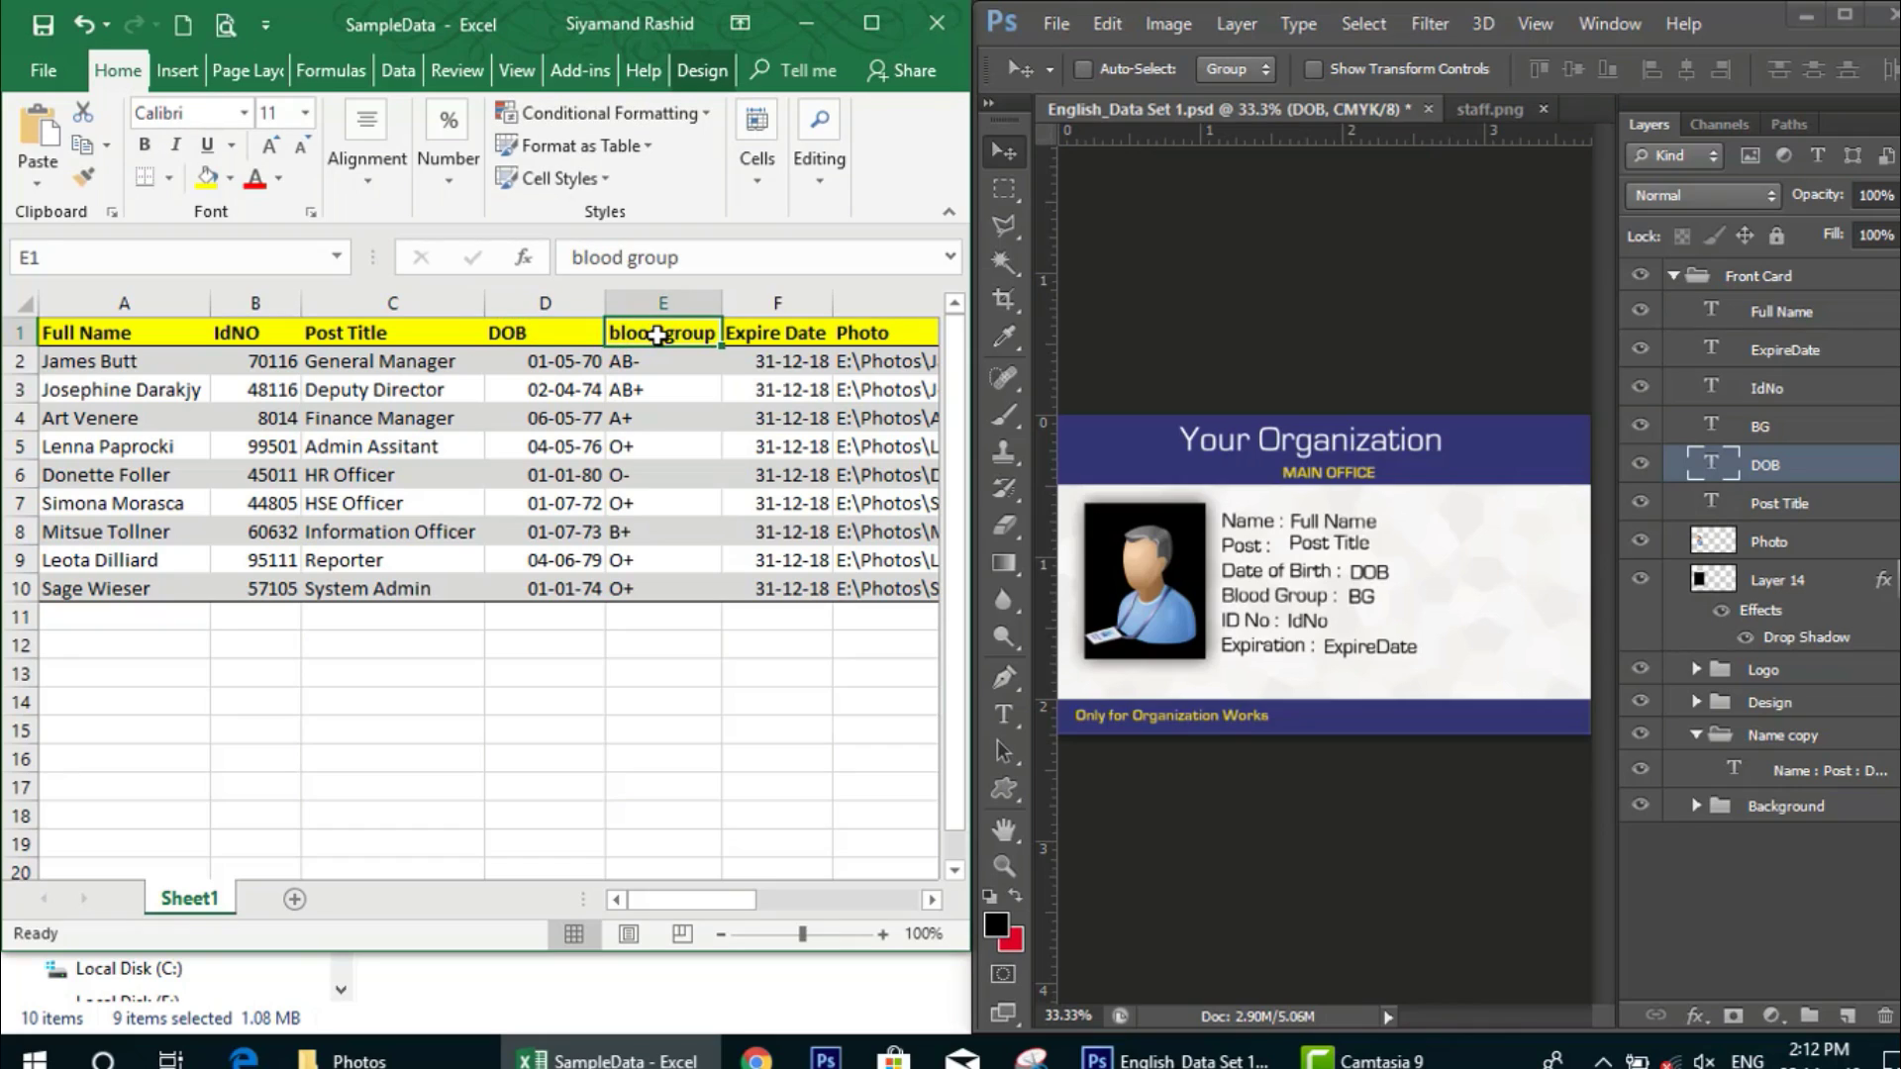
Rename the E1 header to BG and the F1 header to ExpireDate
text(B+)
key(BackSpace)
text(G)
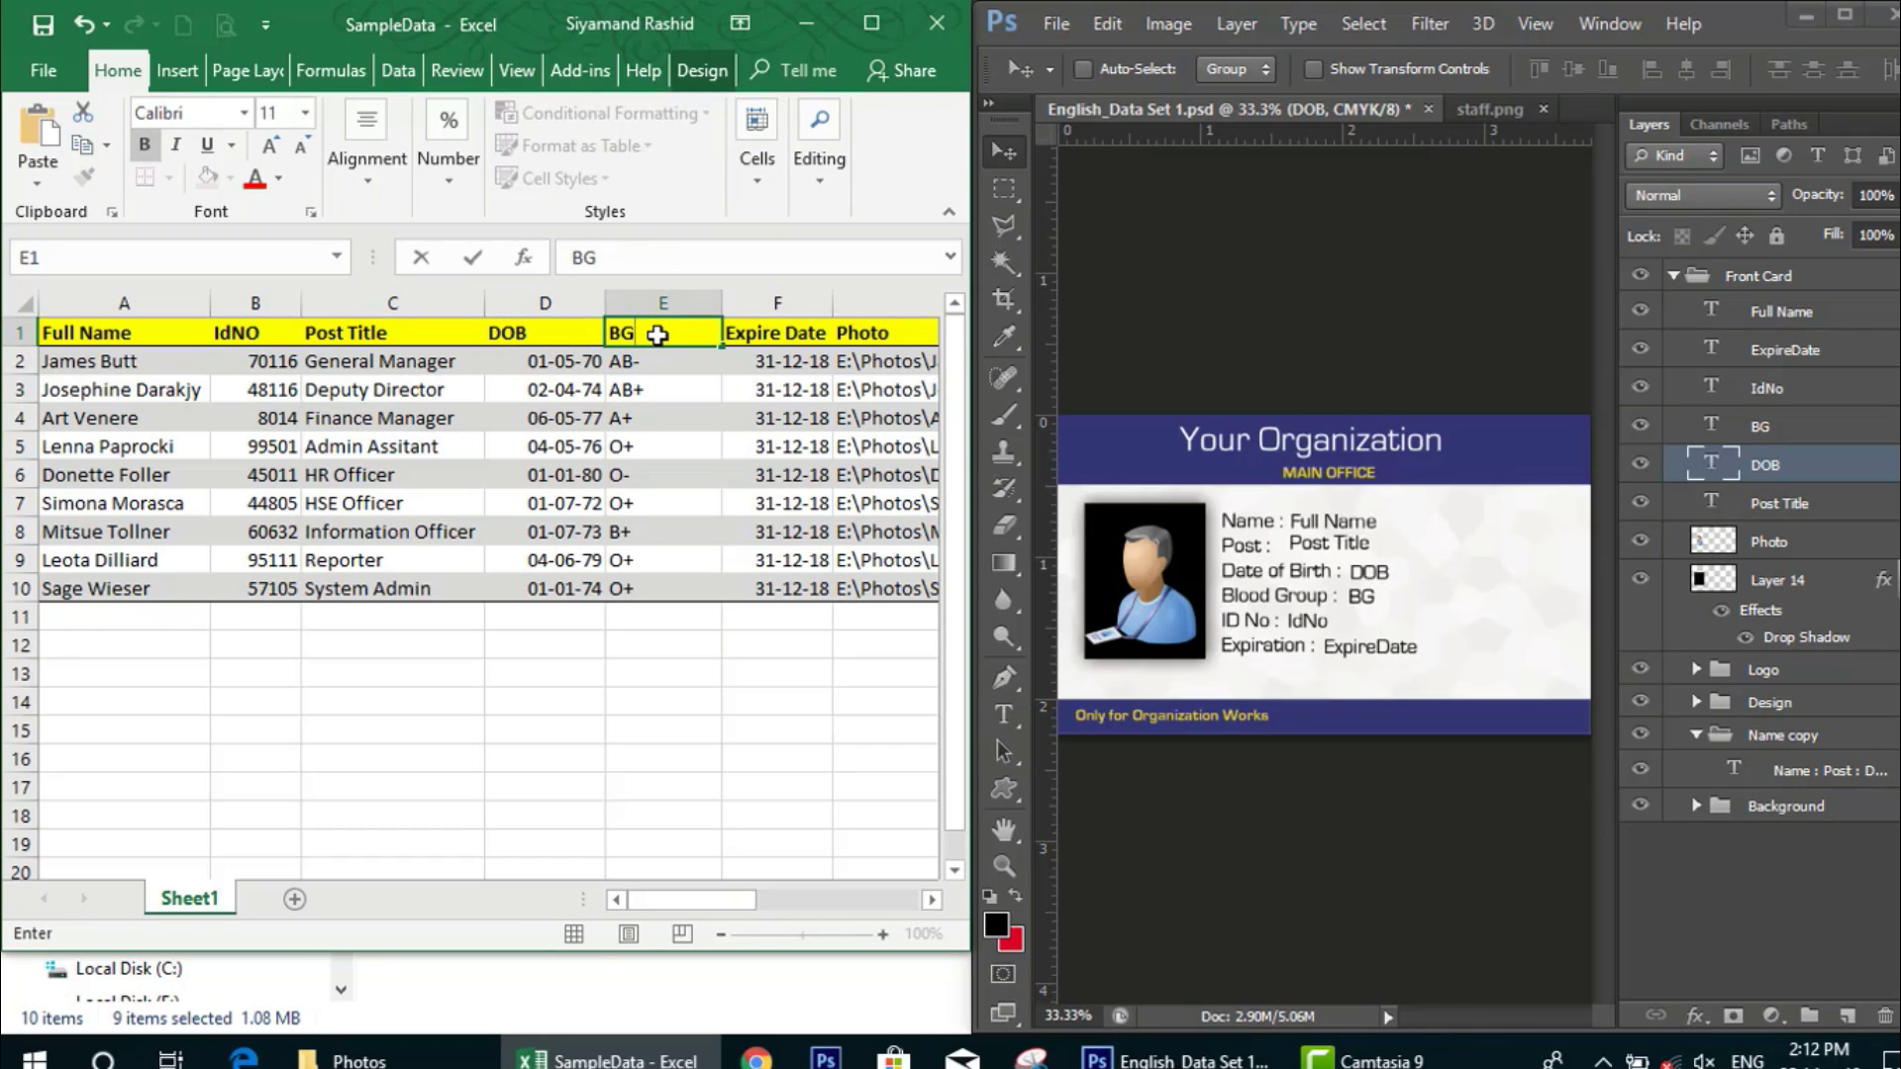
click(752, 335)
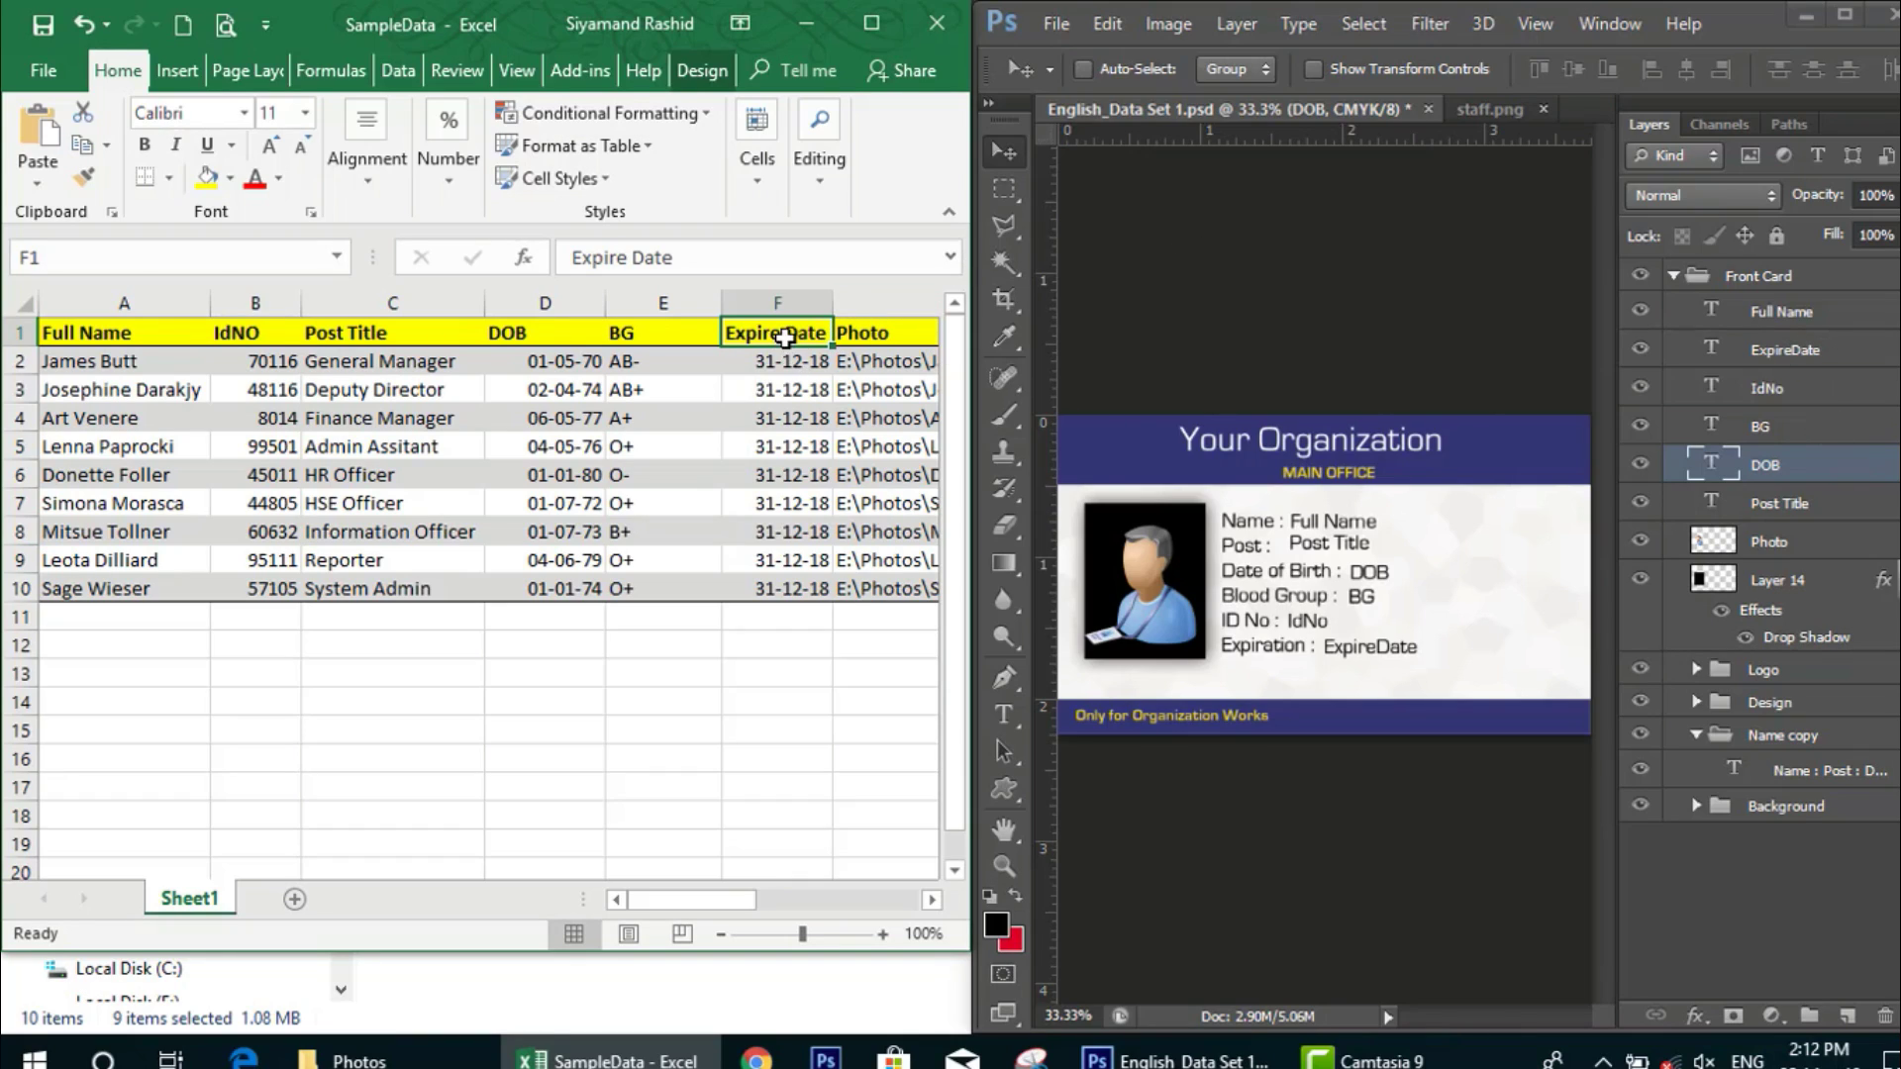
double_click(785, 334)
key(BackSpace)
key(Return)
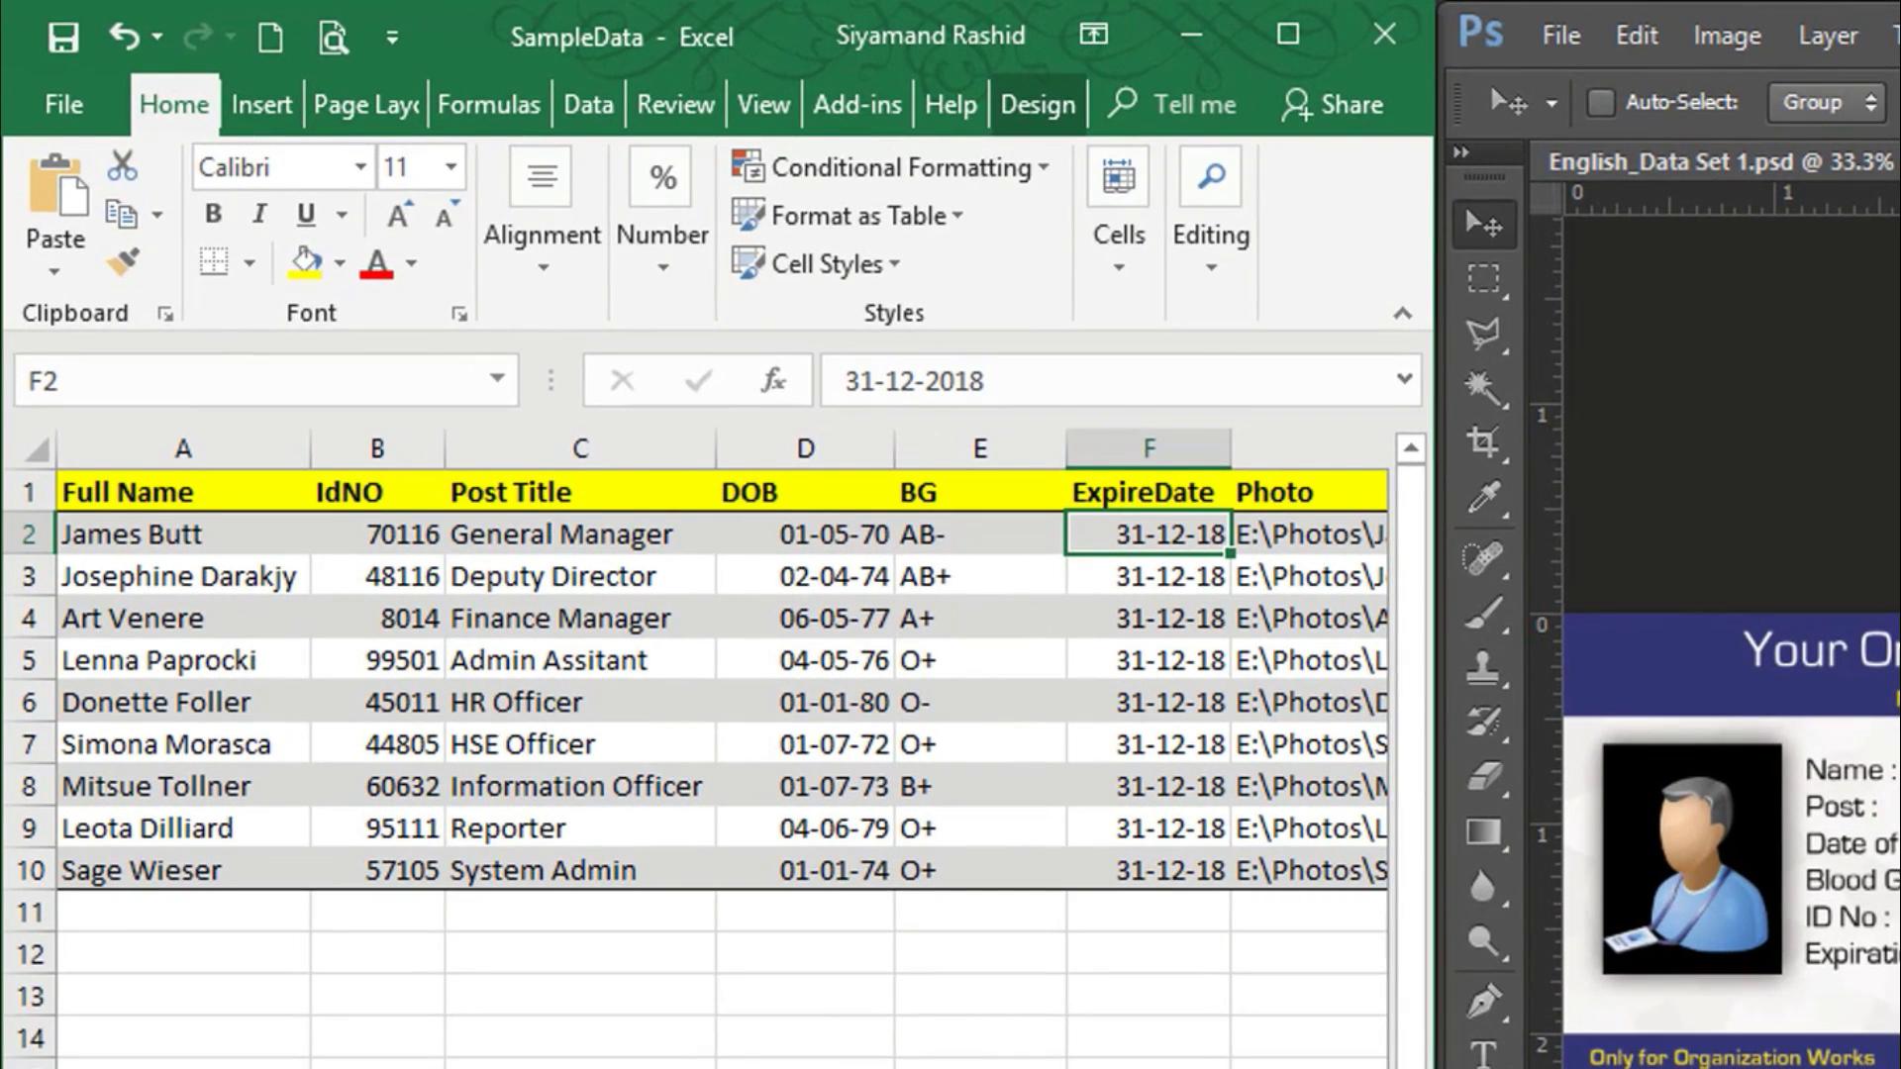
Select the employee table A1:G10 and copy it to the clipboard
scroll(723, 693, right, 2)
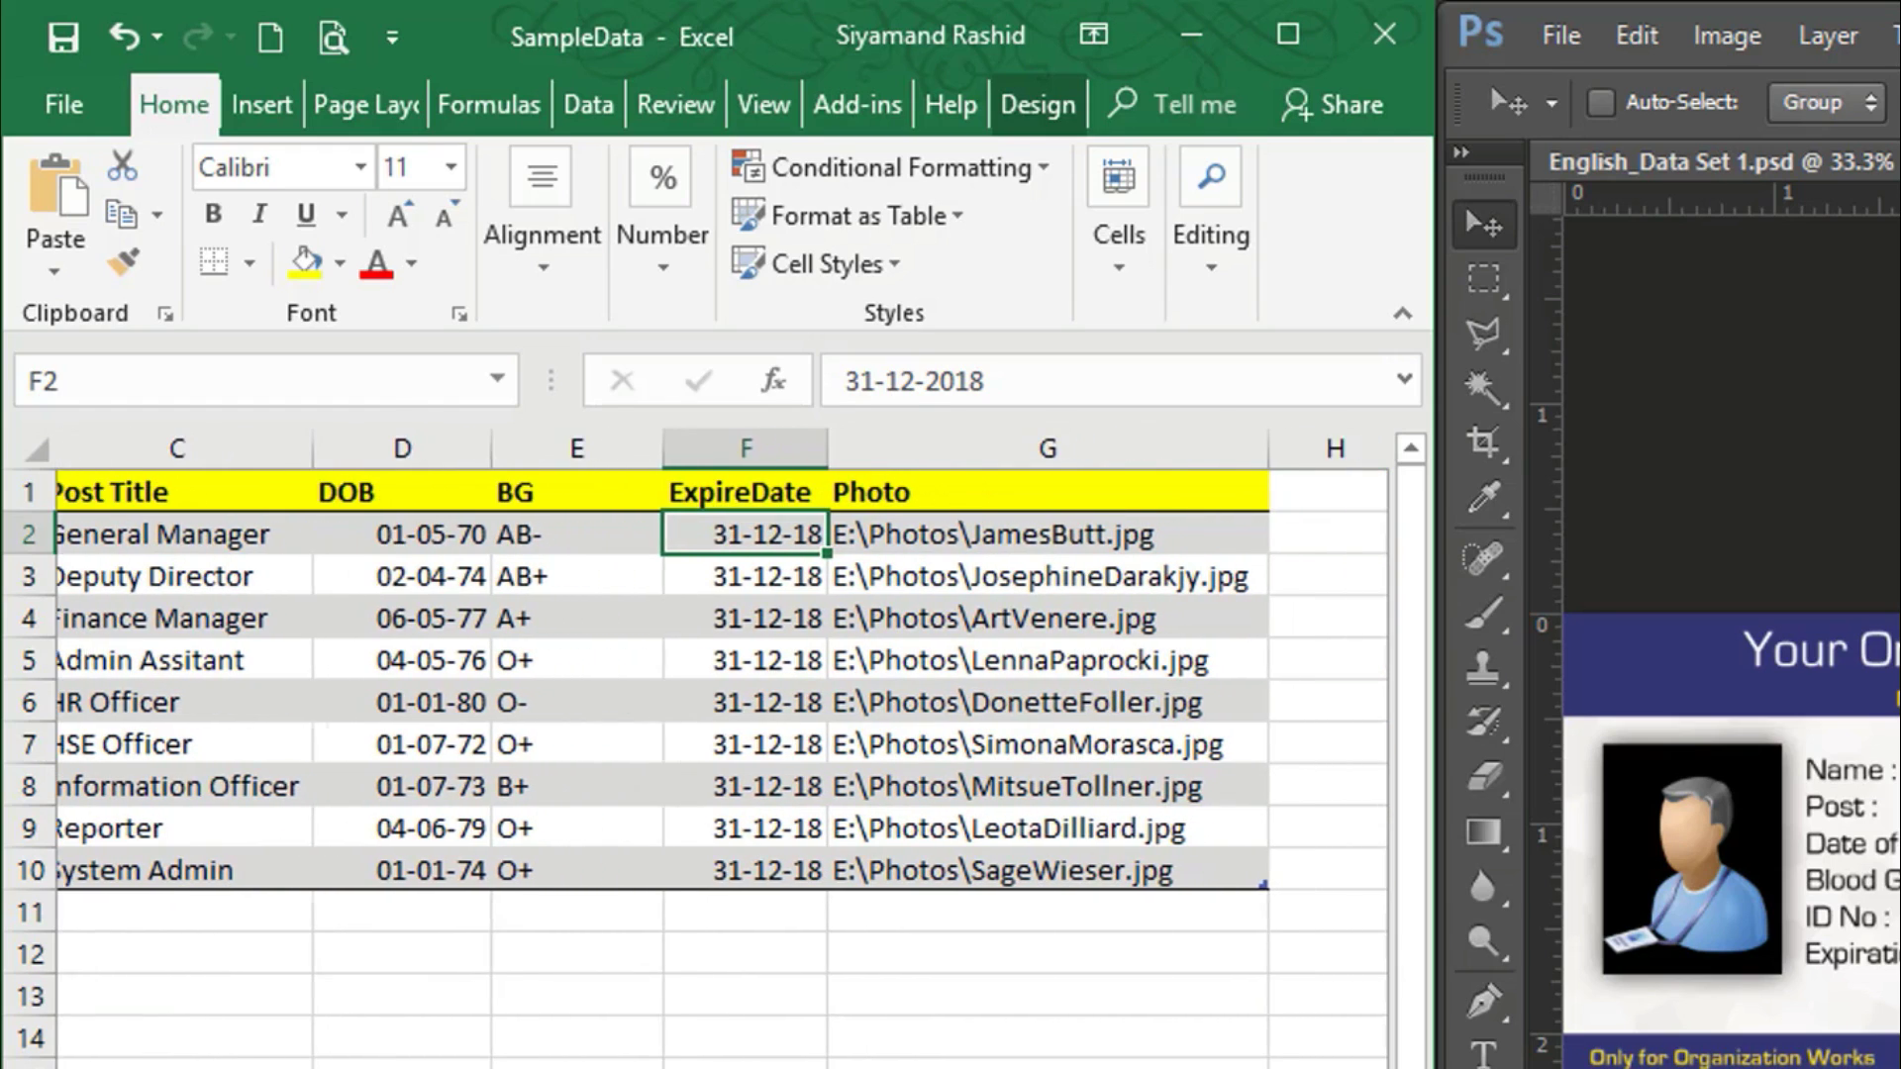
mouse_move(1233, 868)
mouse_down()
mouse_move(119, 454)
mouse_move(118, 484)
mouse_up()
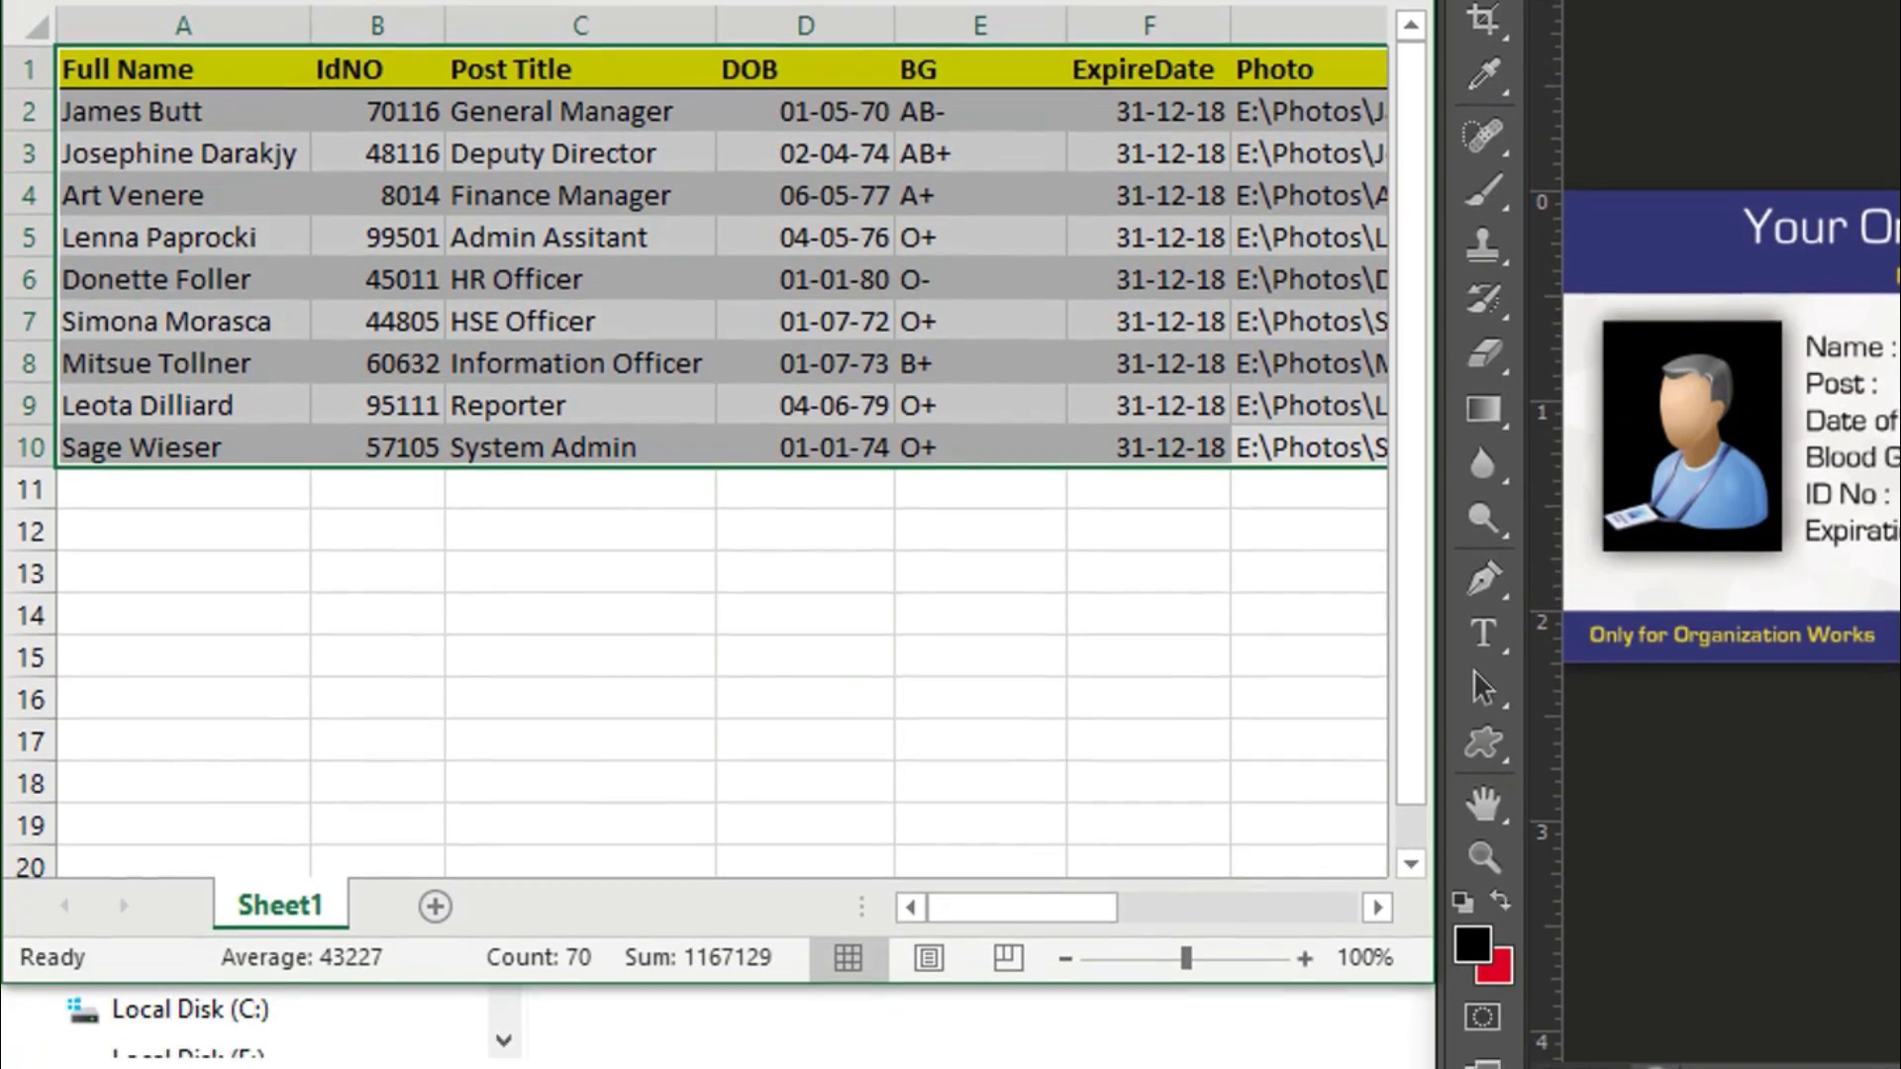
key(ctrl+c)
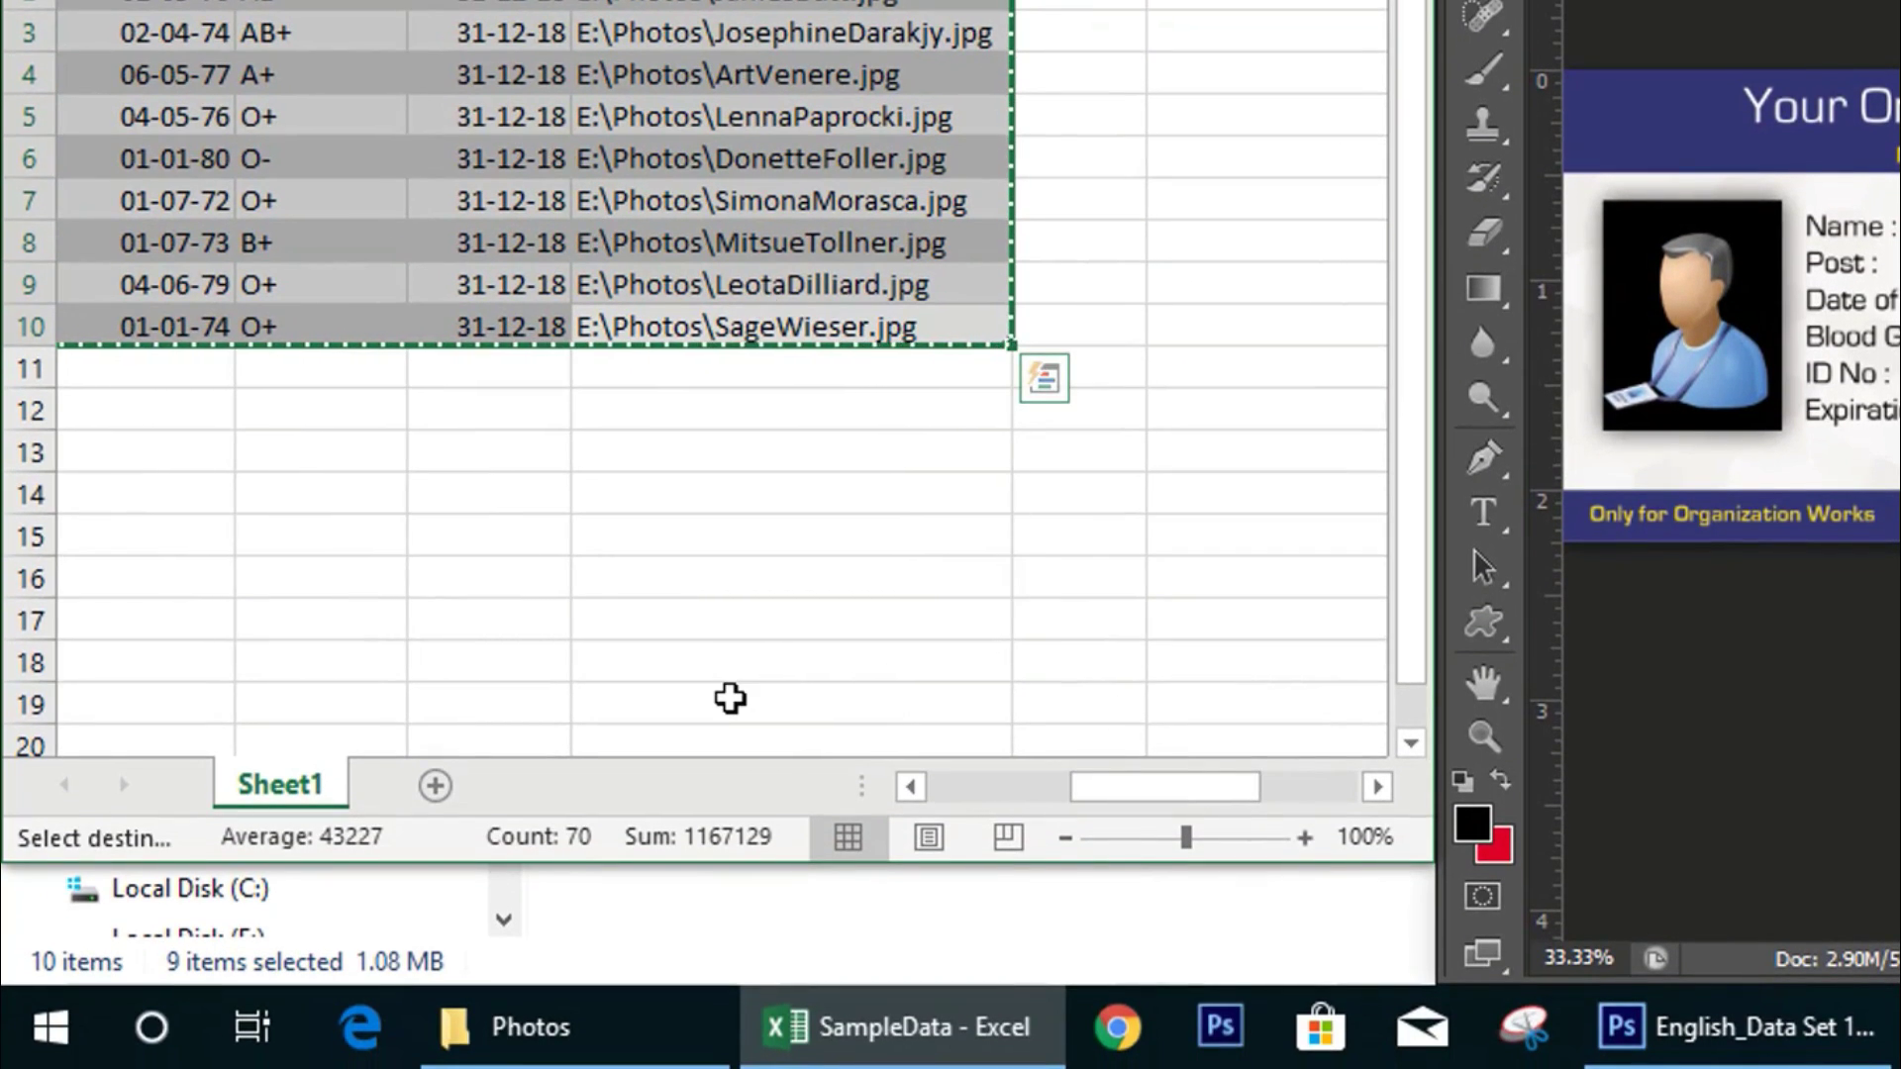
Launch Notepad from the Run prompt and paste the employee table into it
key(super+r)
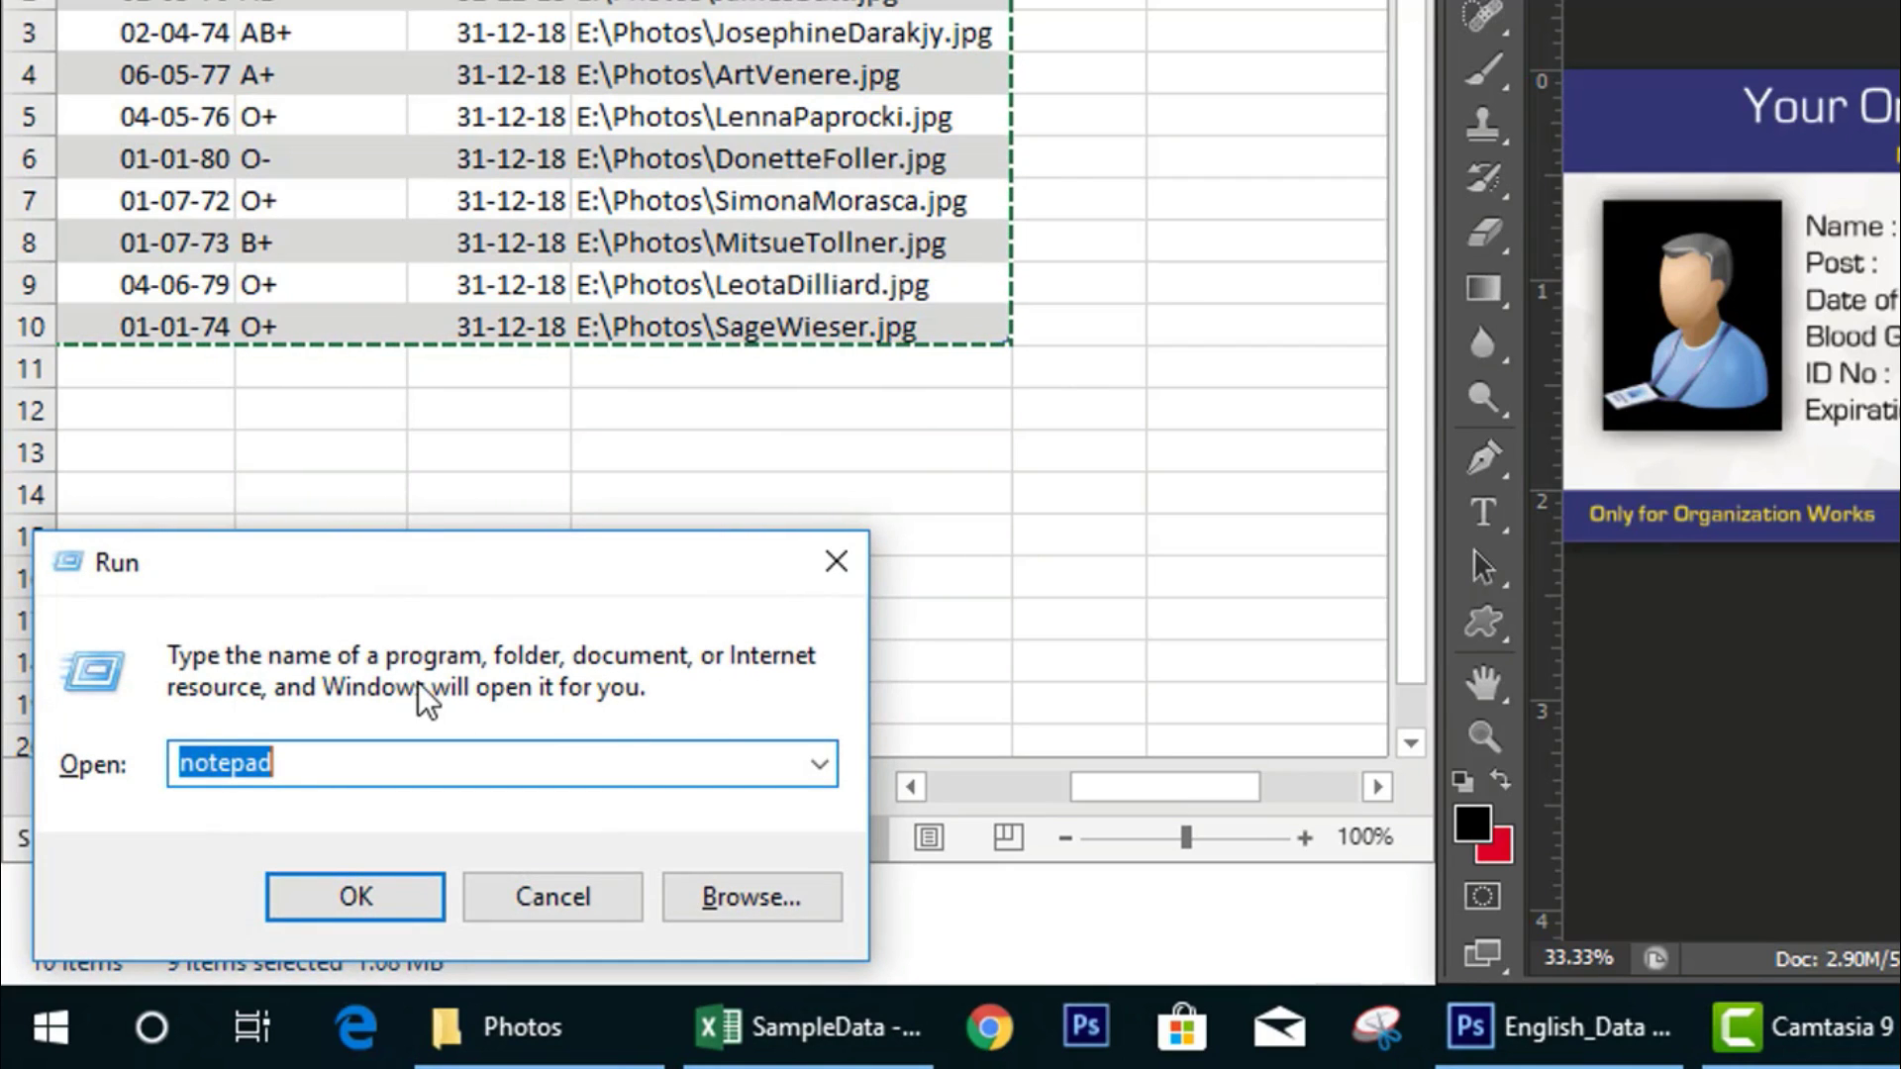
click(431, 890)
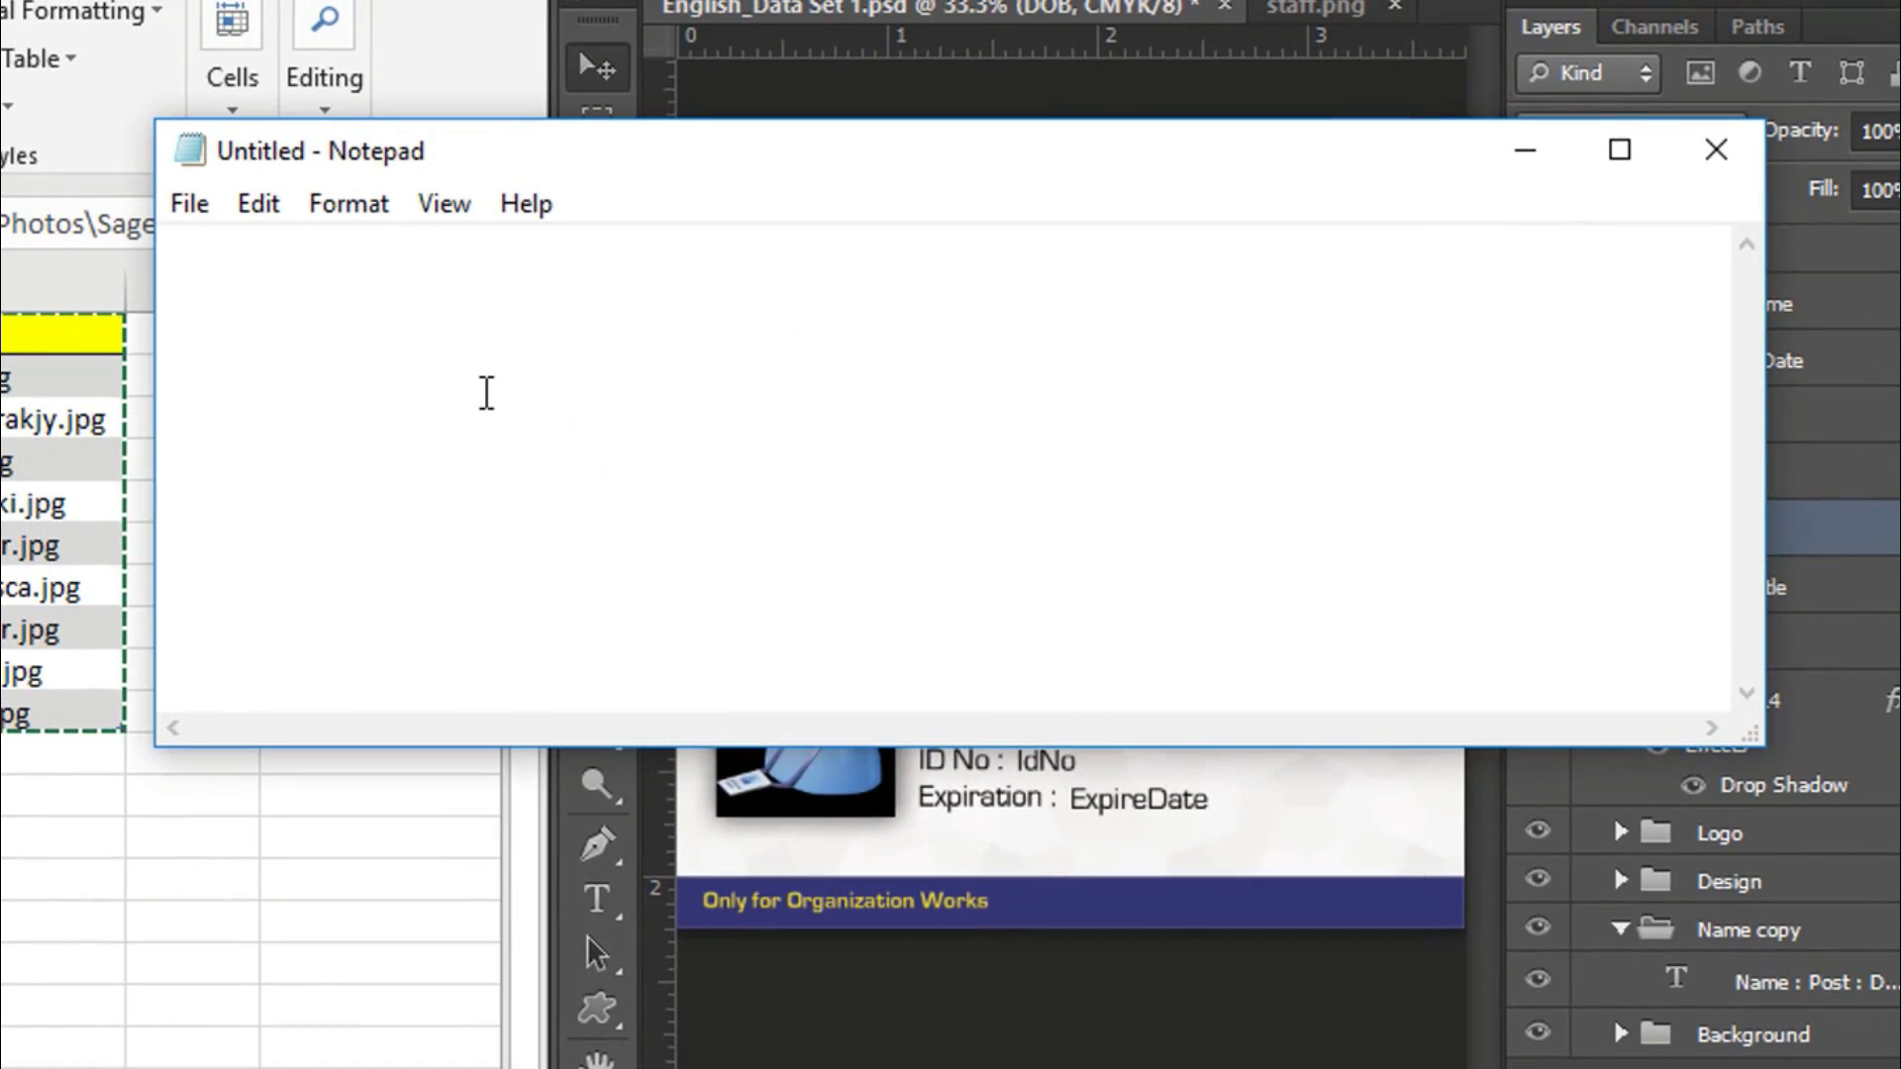
key(ctrl+v)
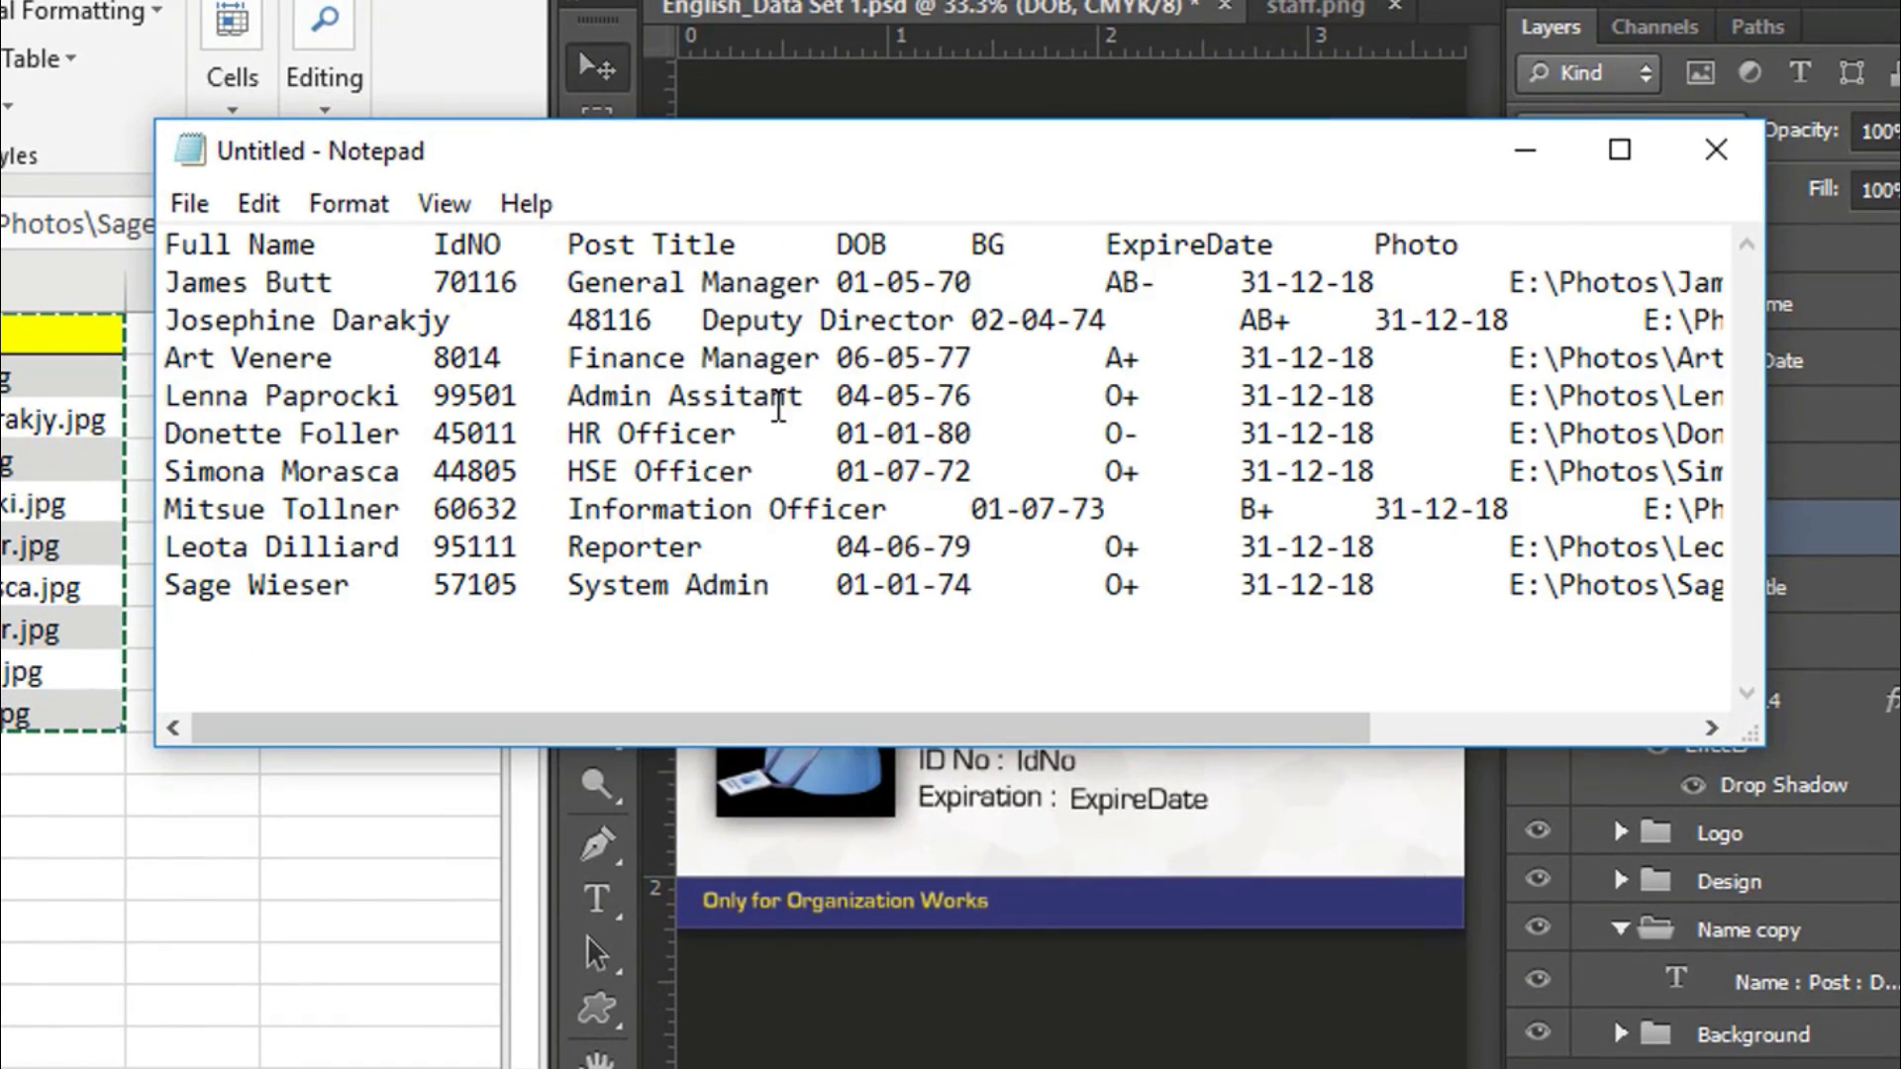
mouse_move(1138, 728)
mouse_down()
mouse_move(1426, 729)
mouse_move(835, 729)
mouse_up()
mouse_move(1001, 730)
mouse_down()
mouse_move(1275, 712)
mouse_move(744, 698)
mouse_up()
Save the Notepad text as MyEmployeeList with UTF-8 encoding
click(204, 209)
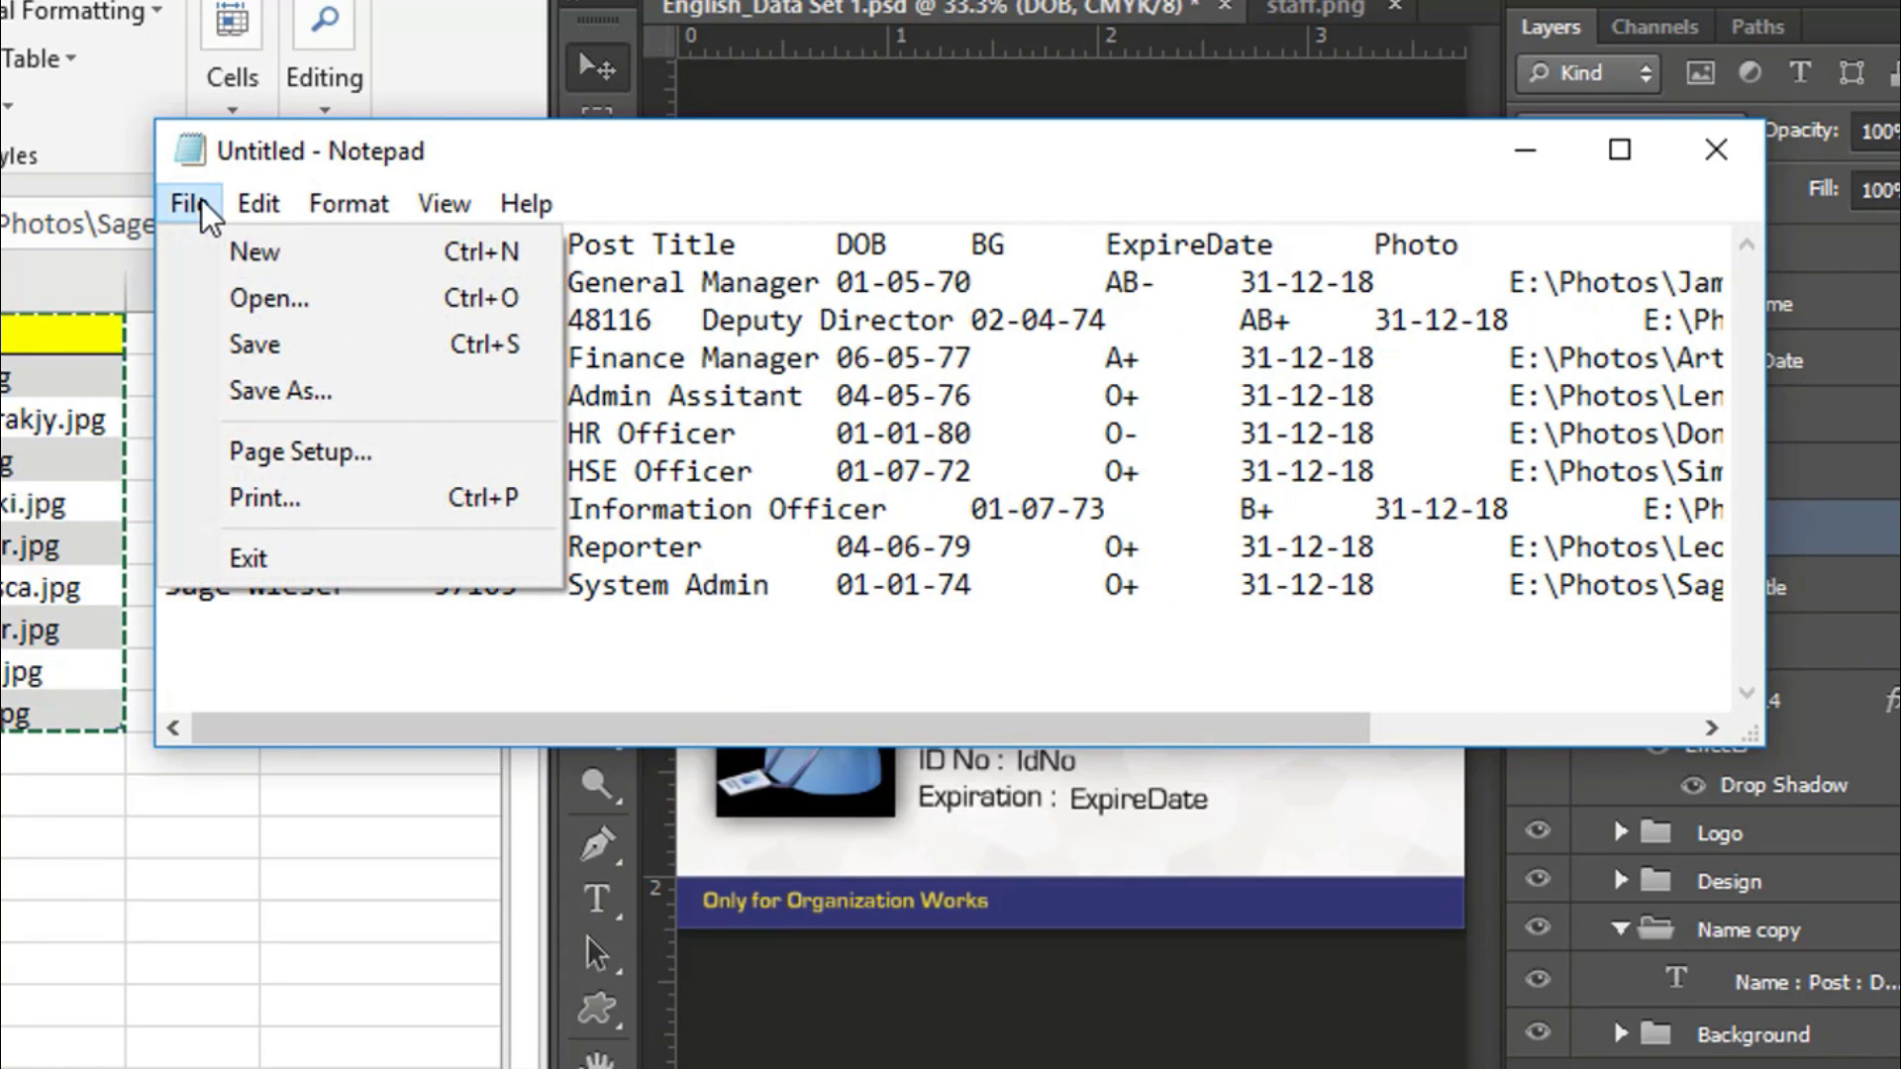
click(399, 394)
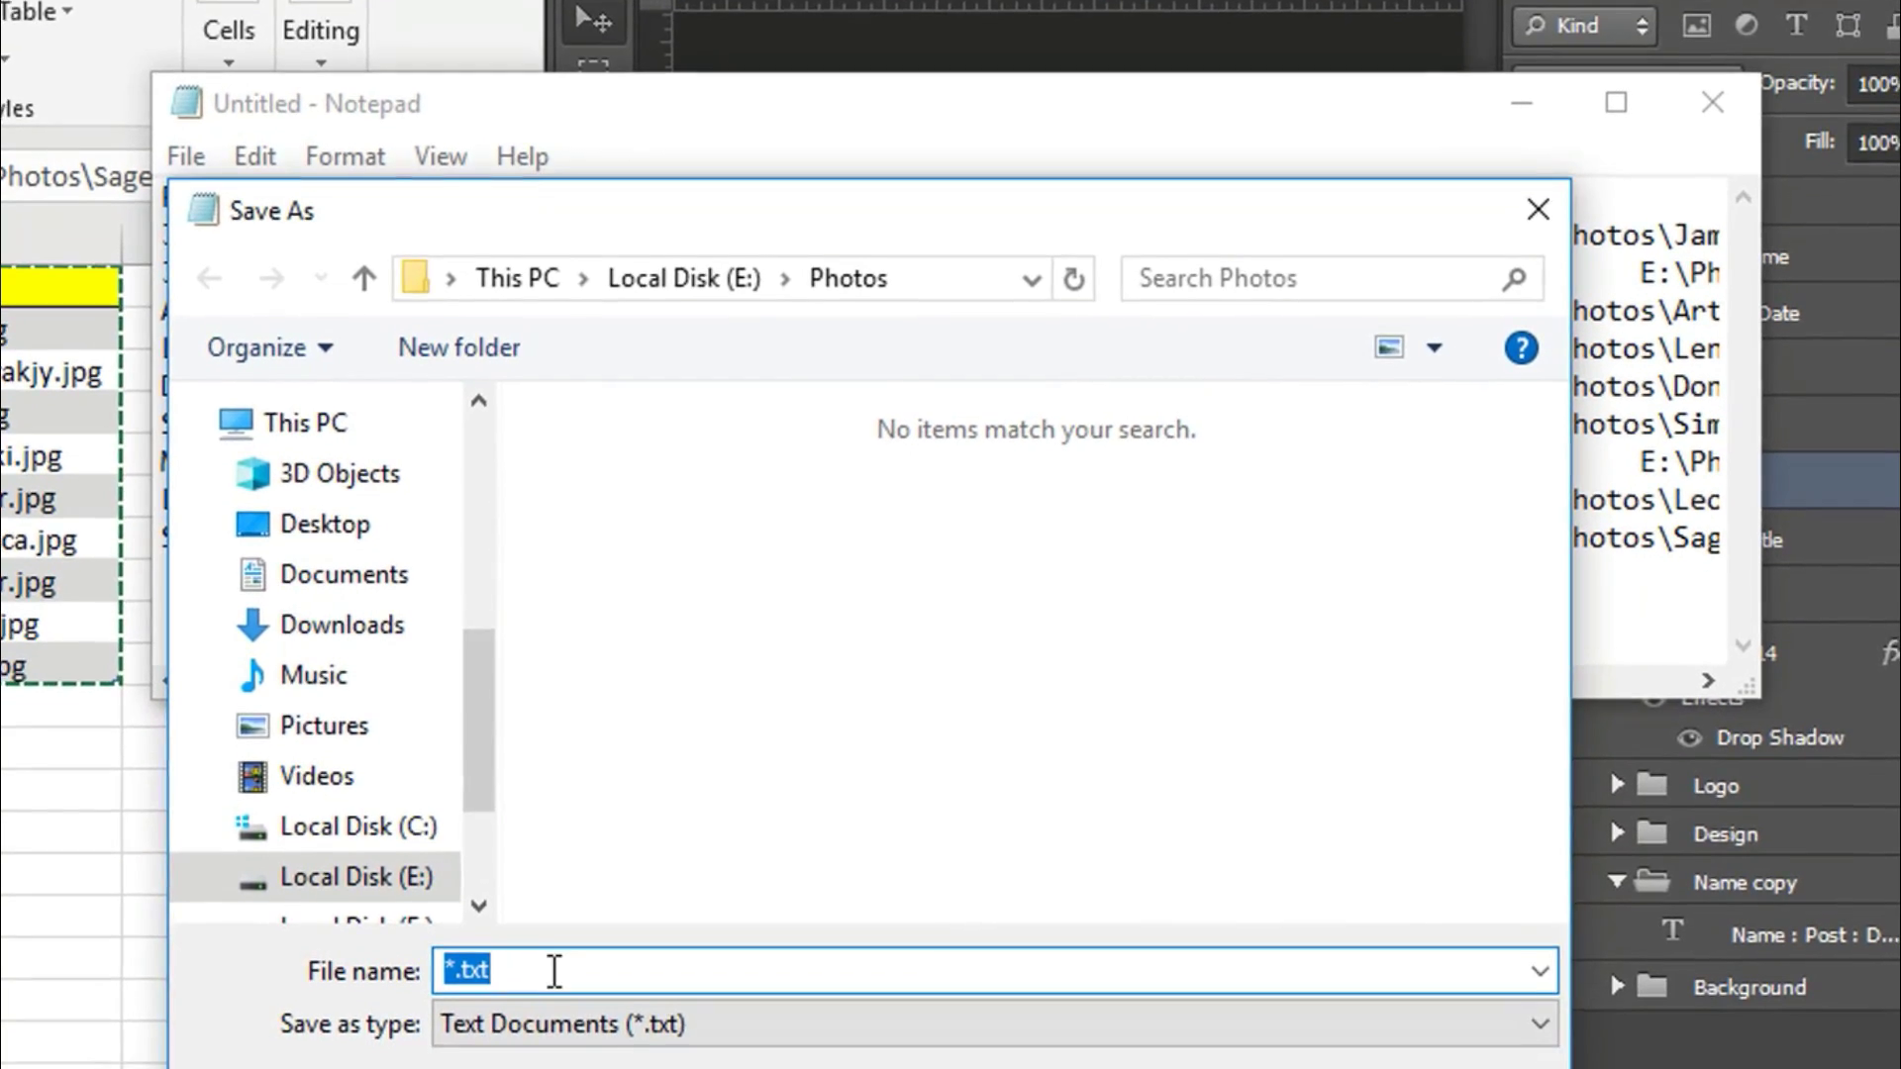
text(MyEm)
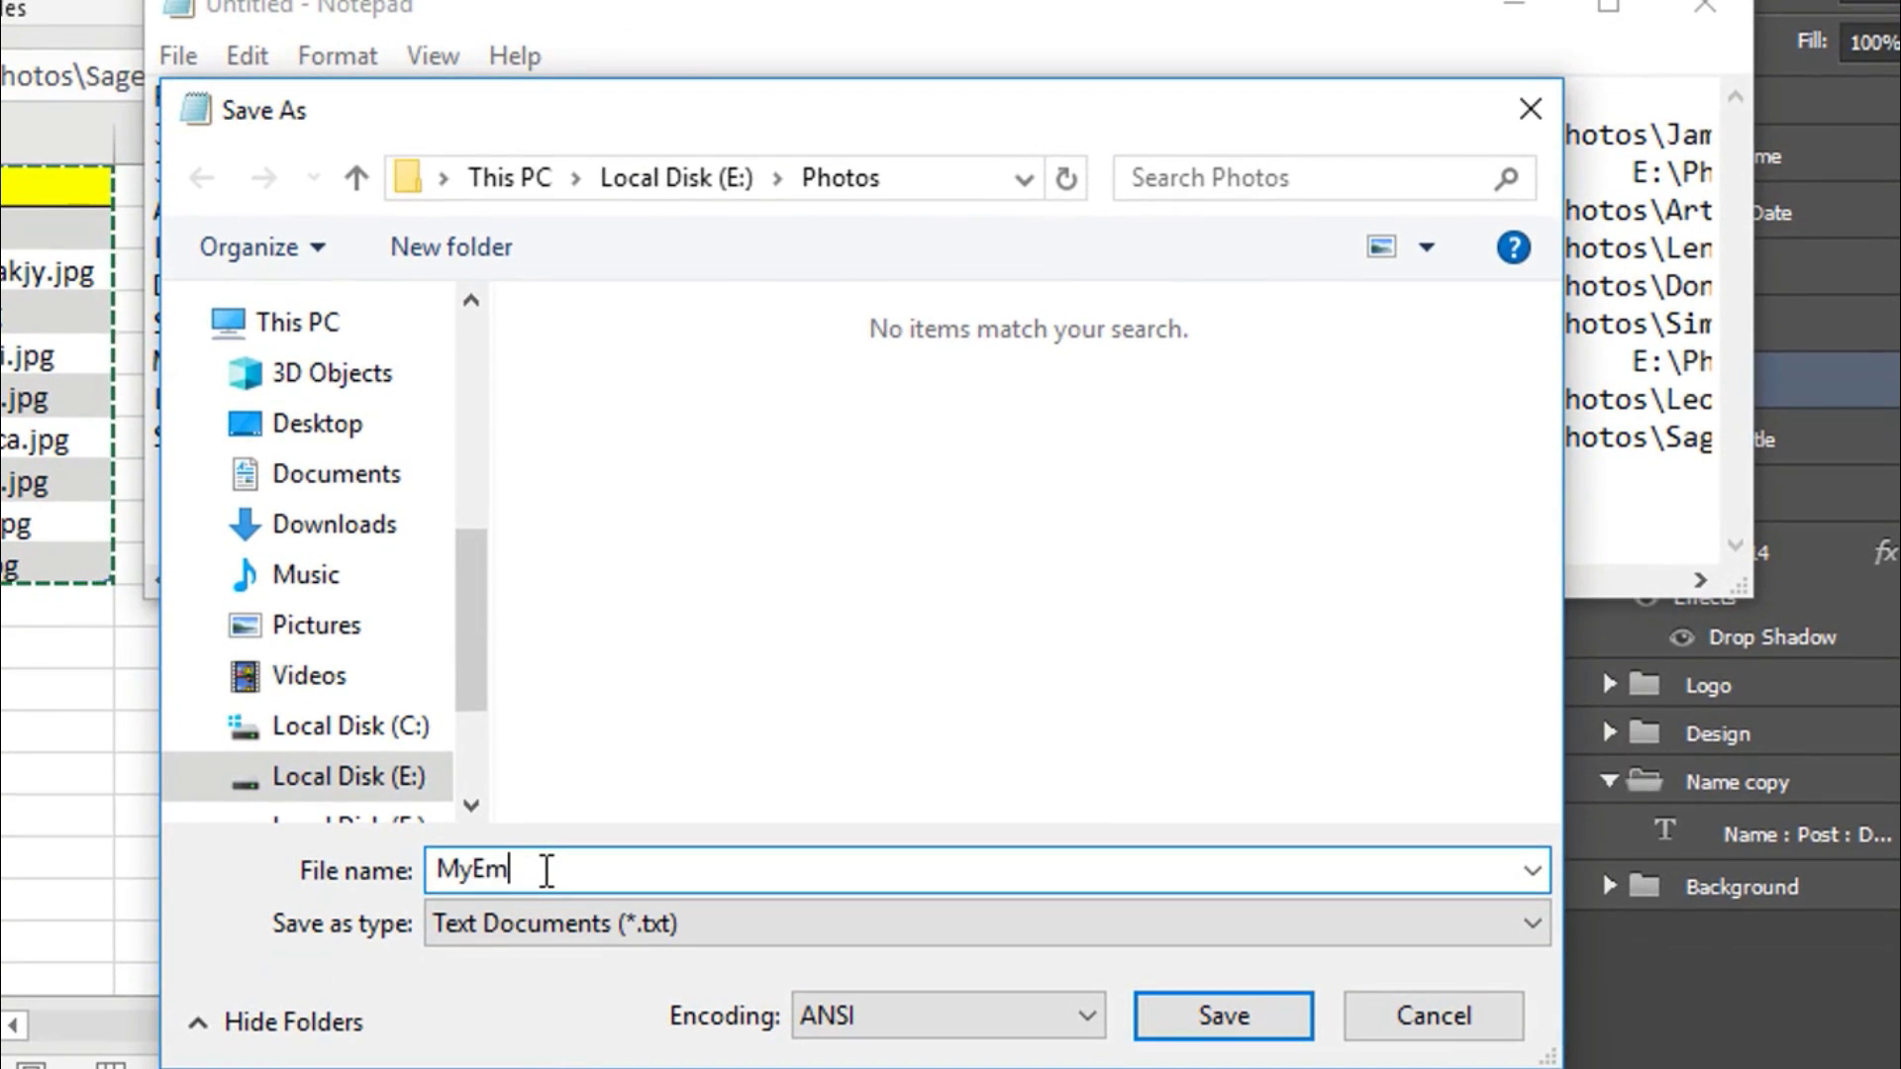
text(ployeel)
key(BackSpace)
text(L)
text(ist)
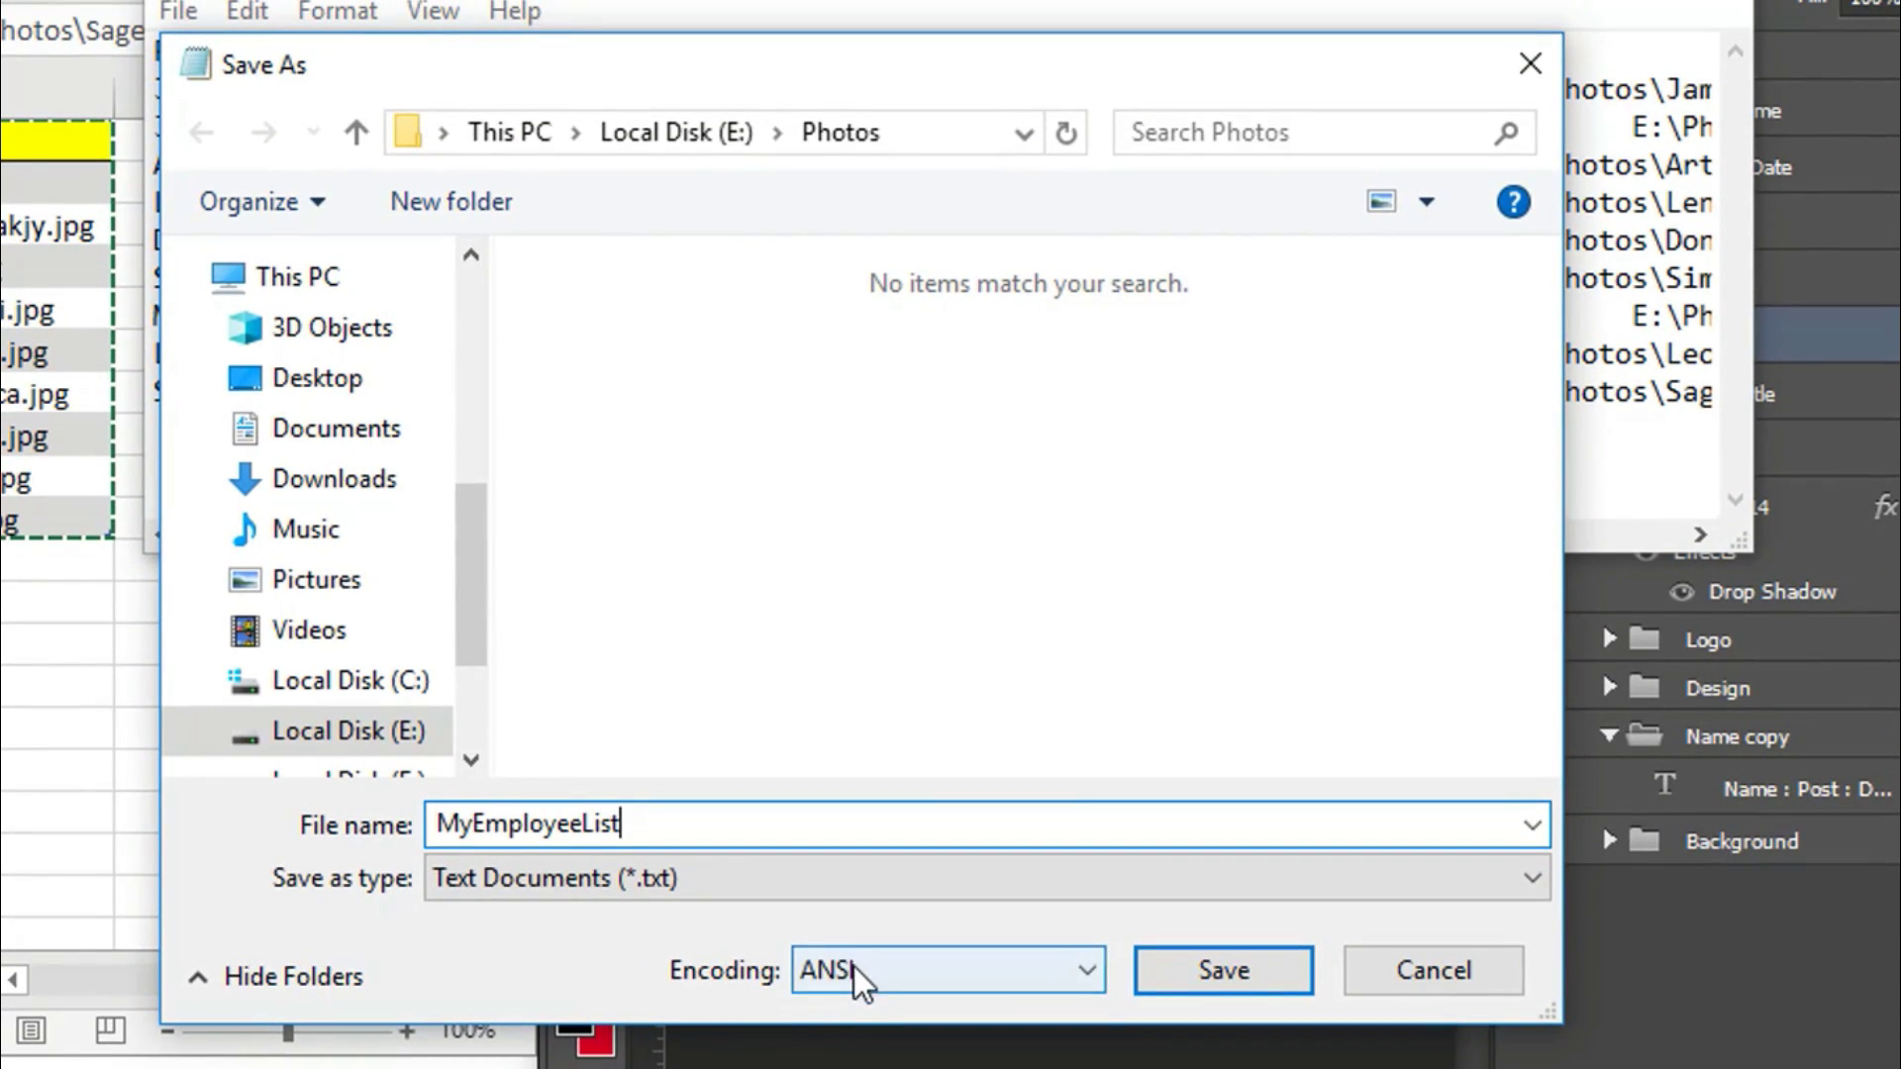
click(861, 980)
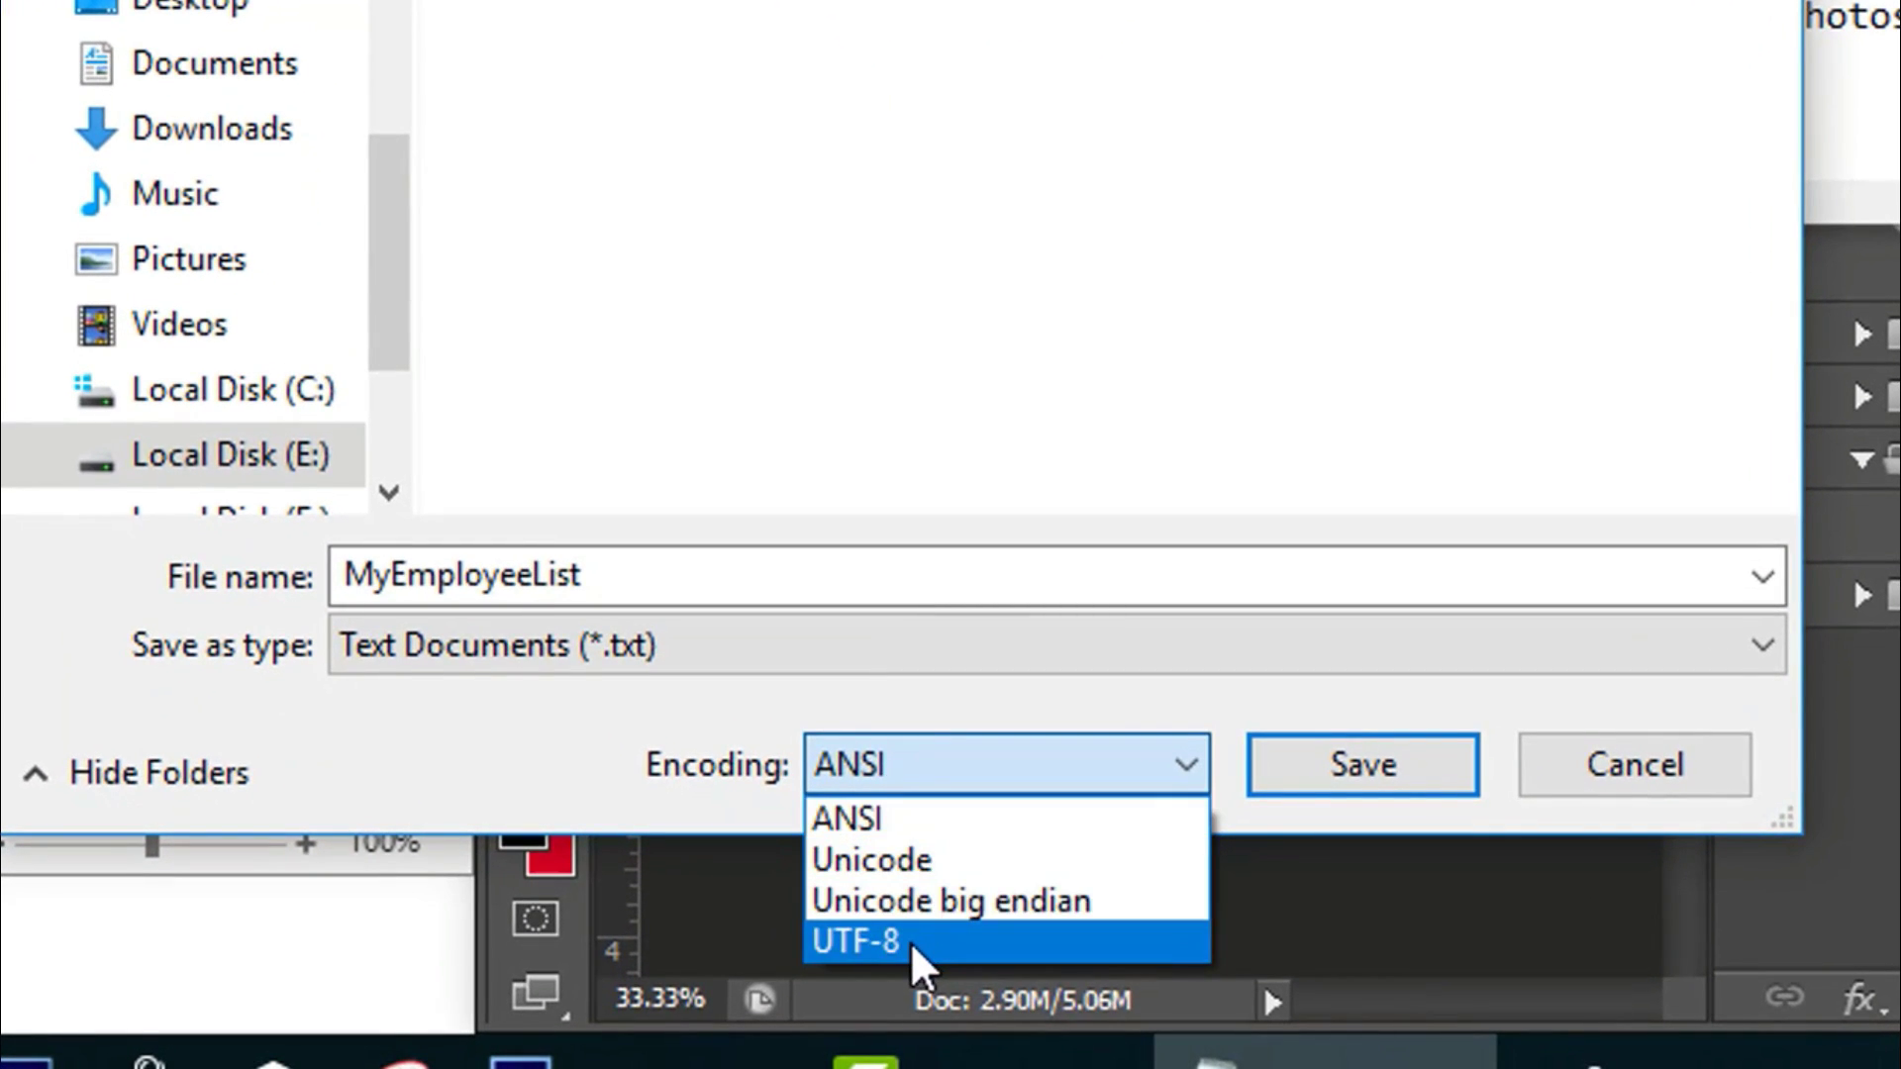
click(912, 943)
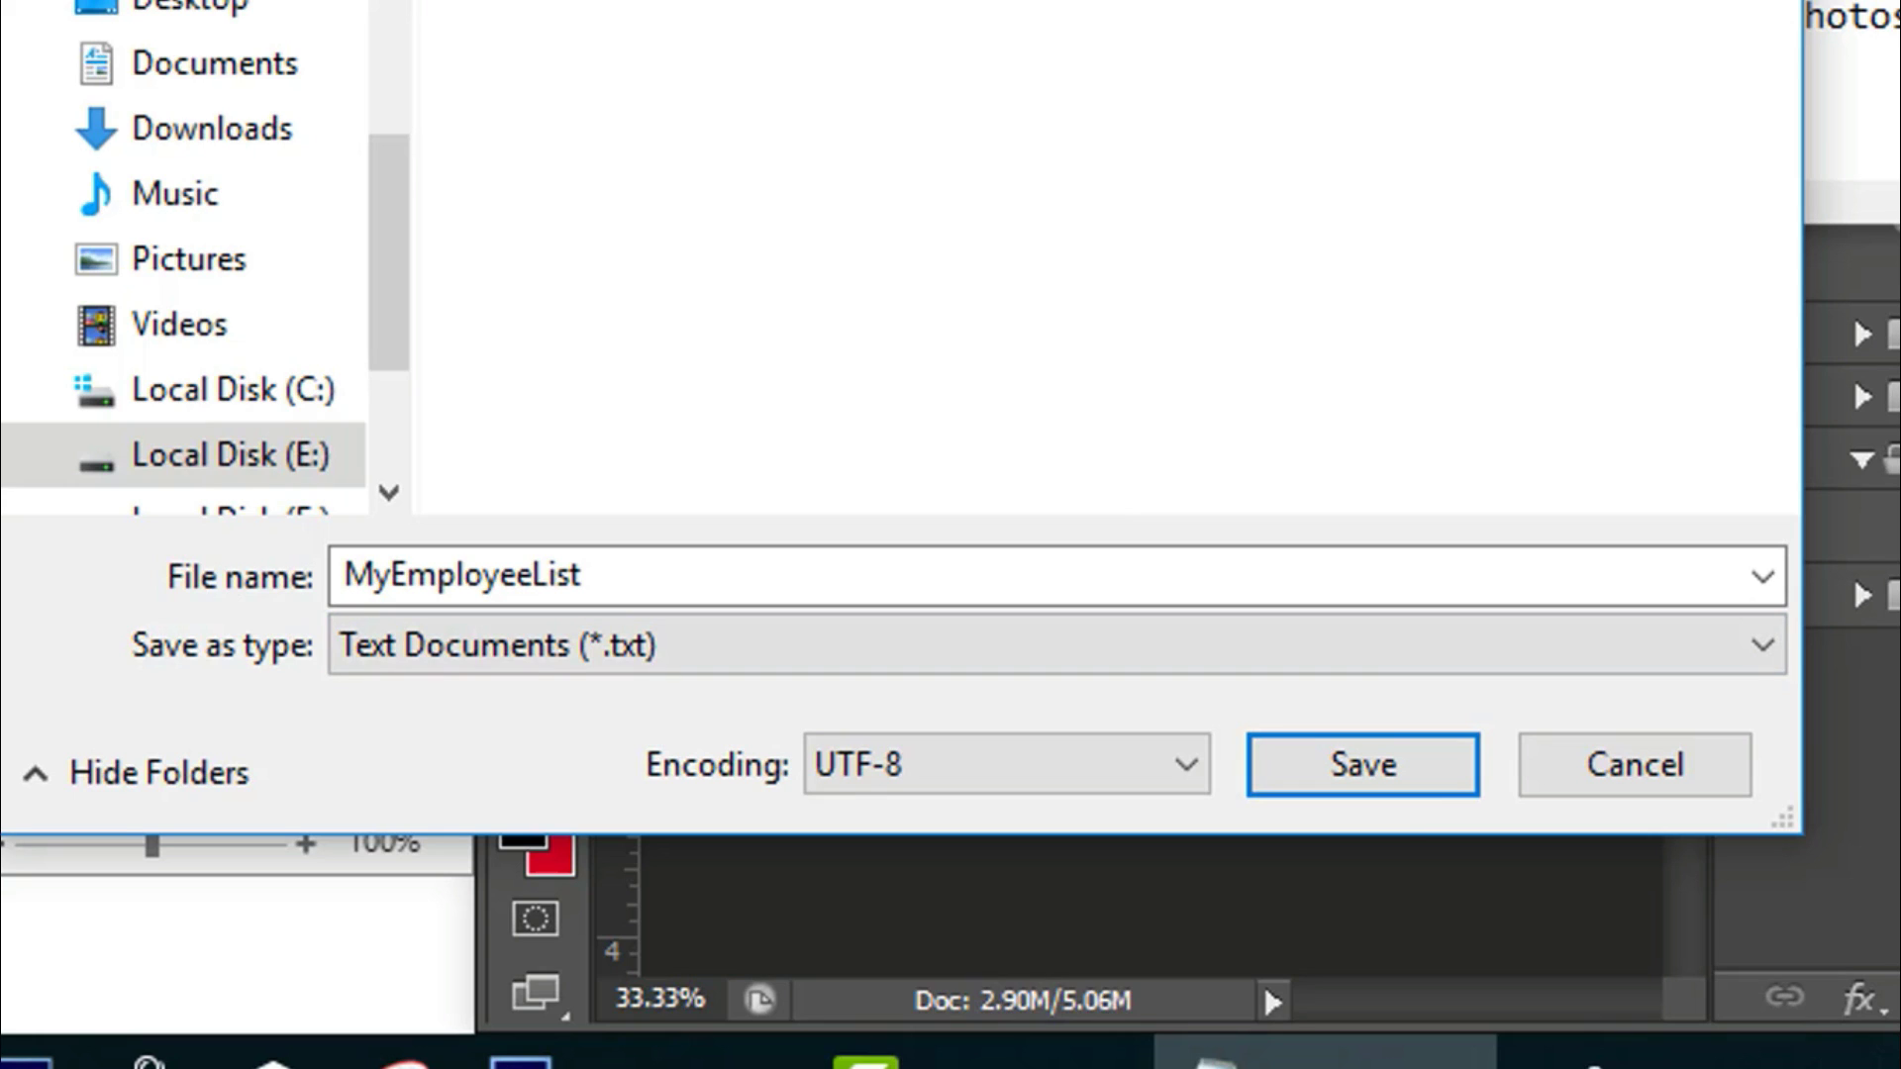
click(1345, 778)
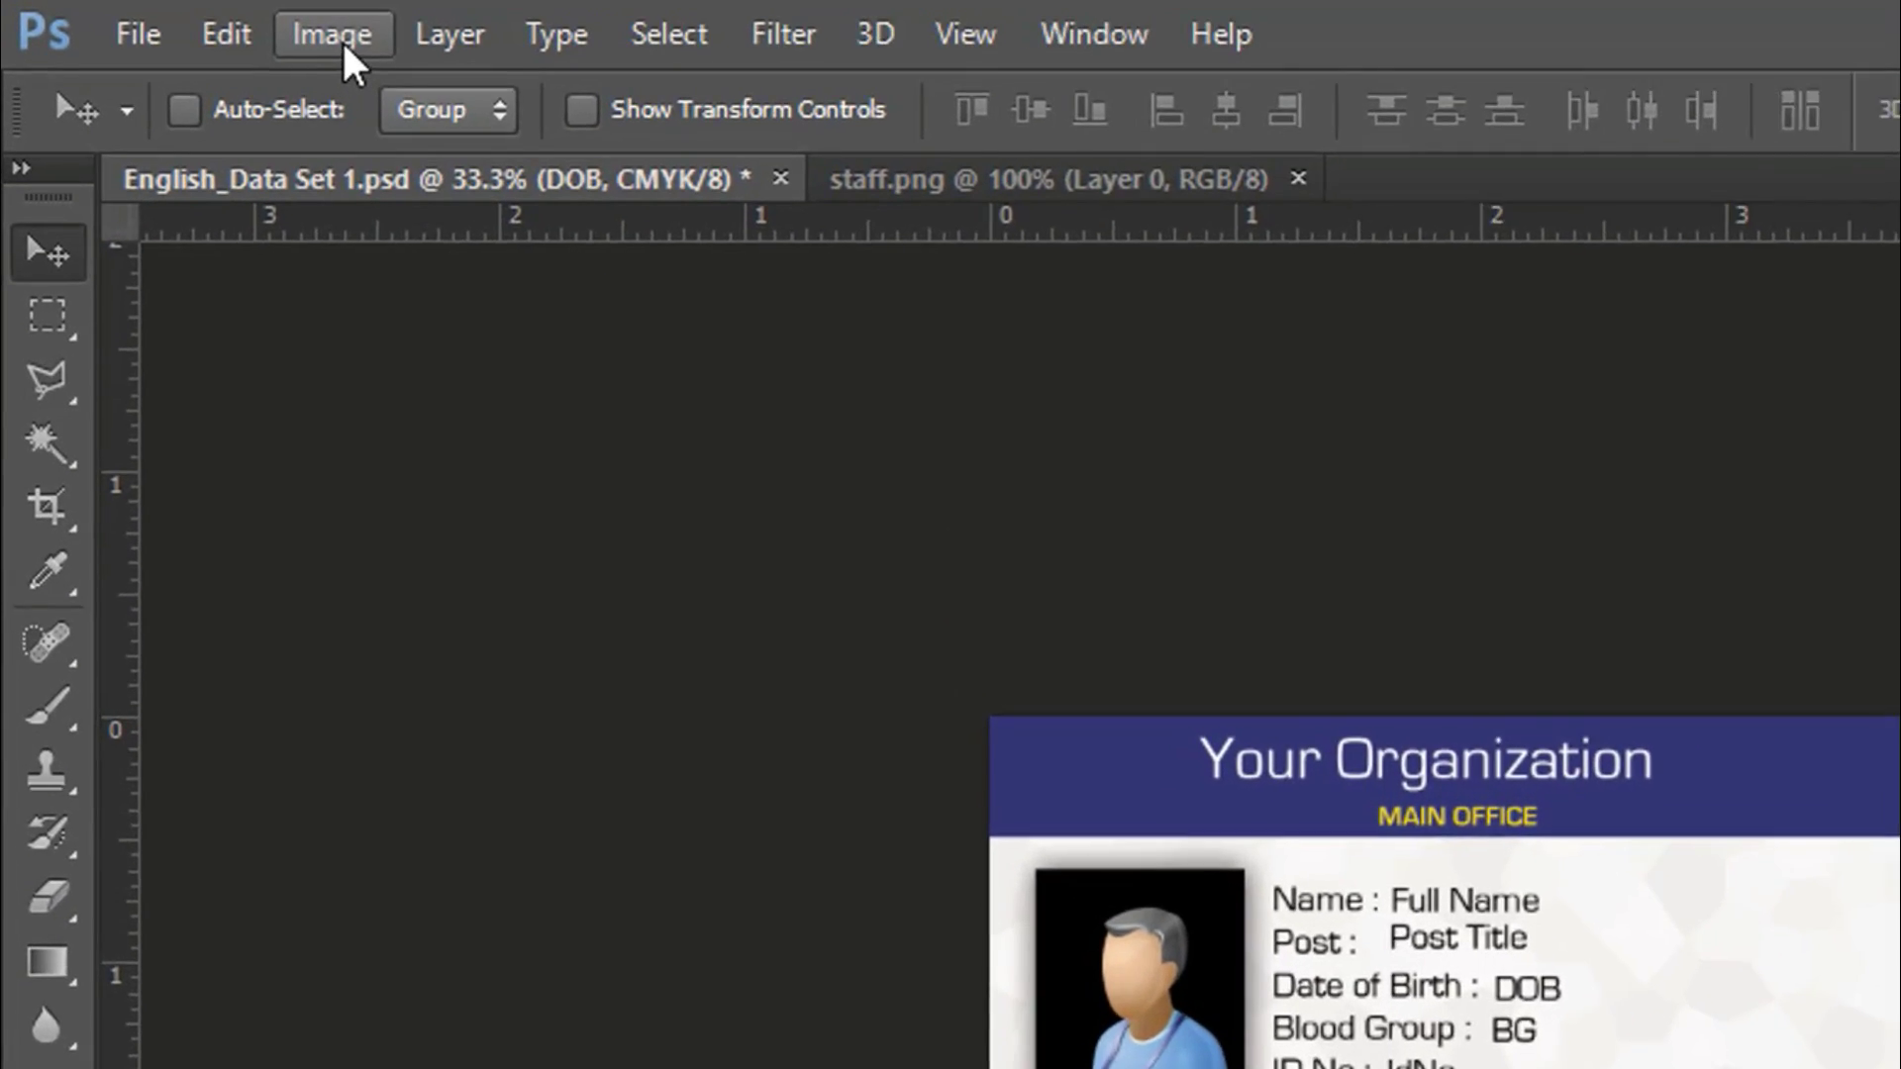
Define a Text Replacement variable on the Full Name layer and select its TextVariable1 name
click(265, 29)
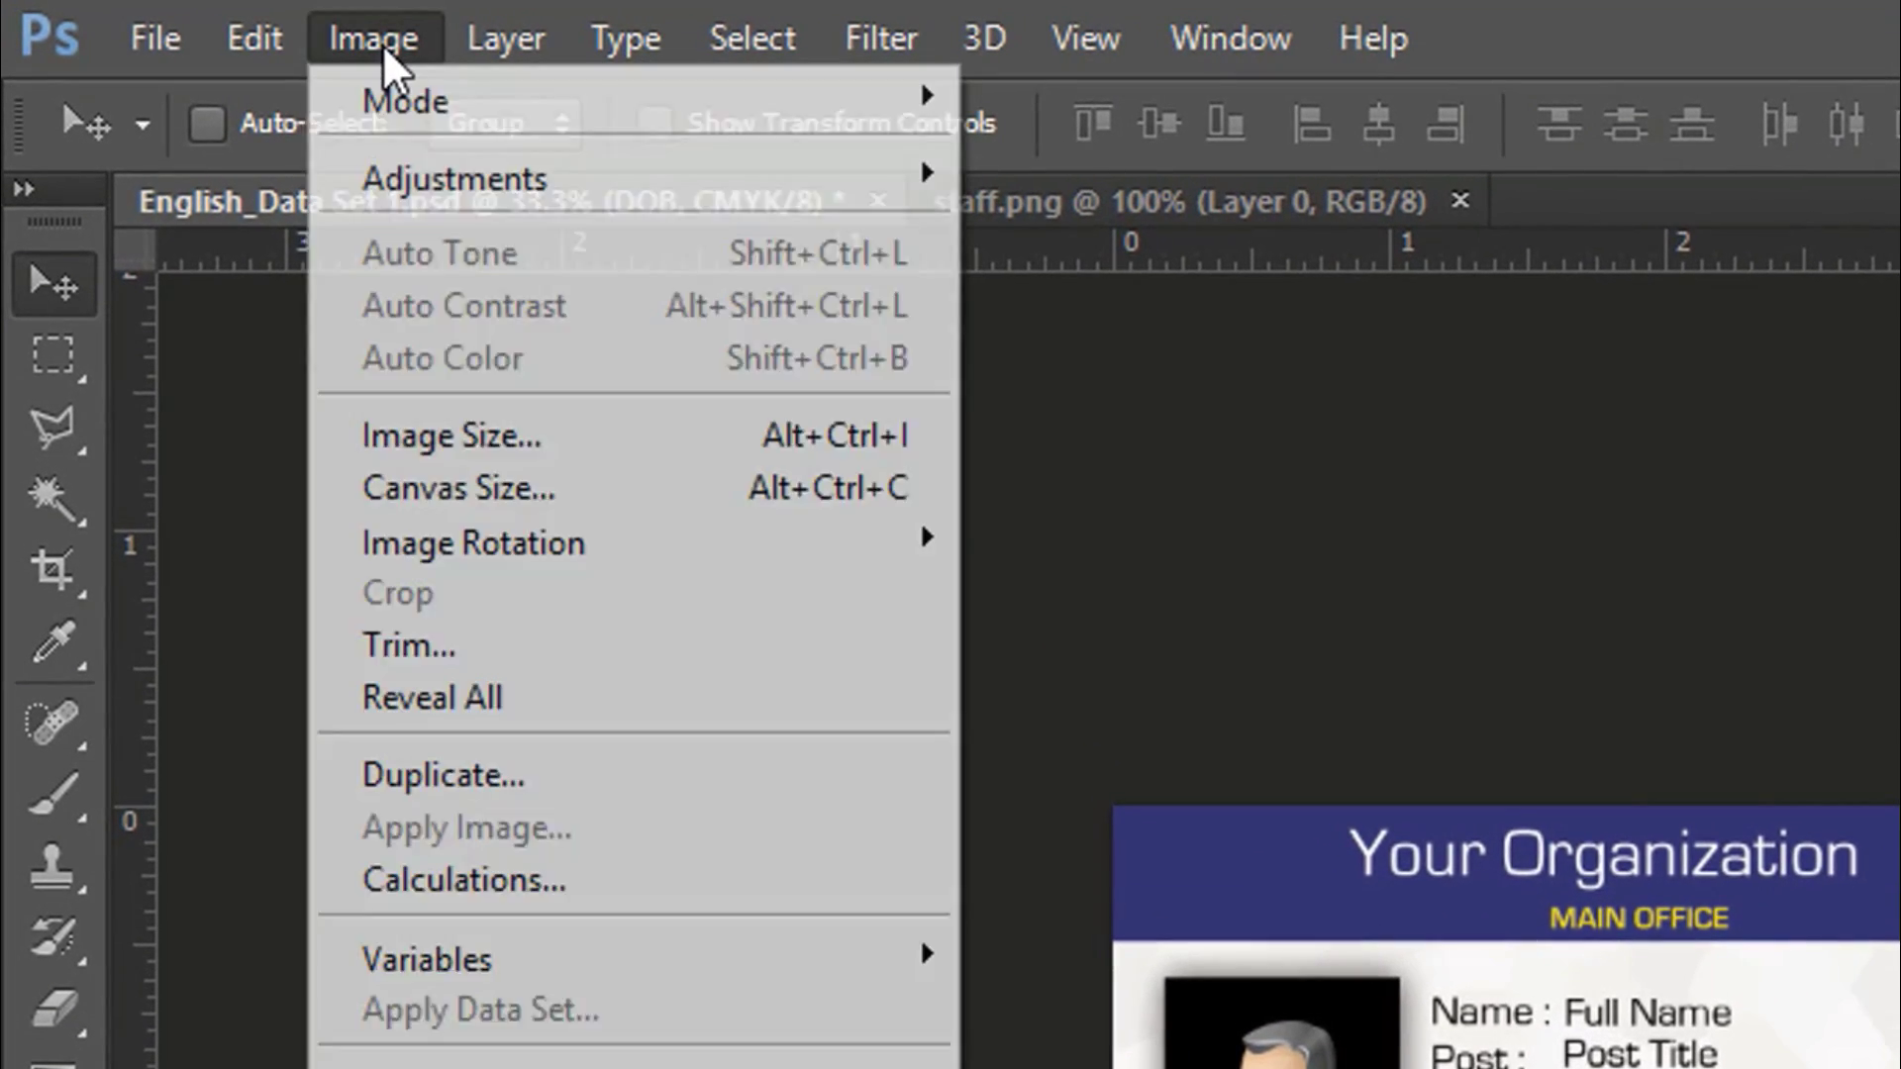
mouse_move(623, 960)
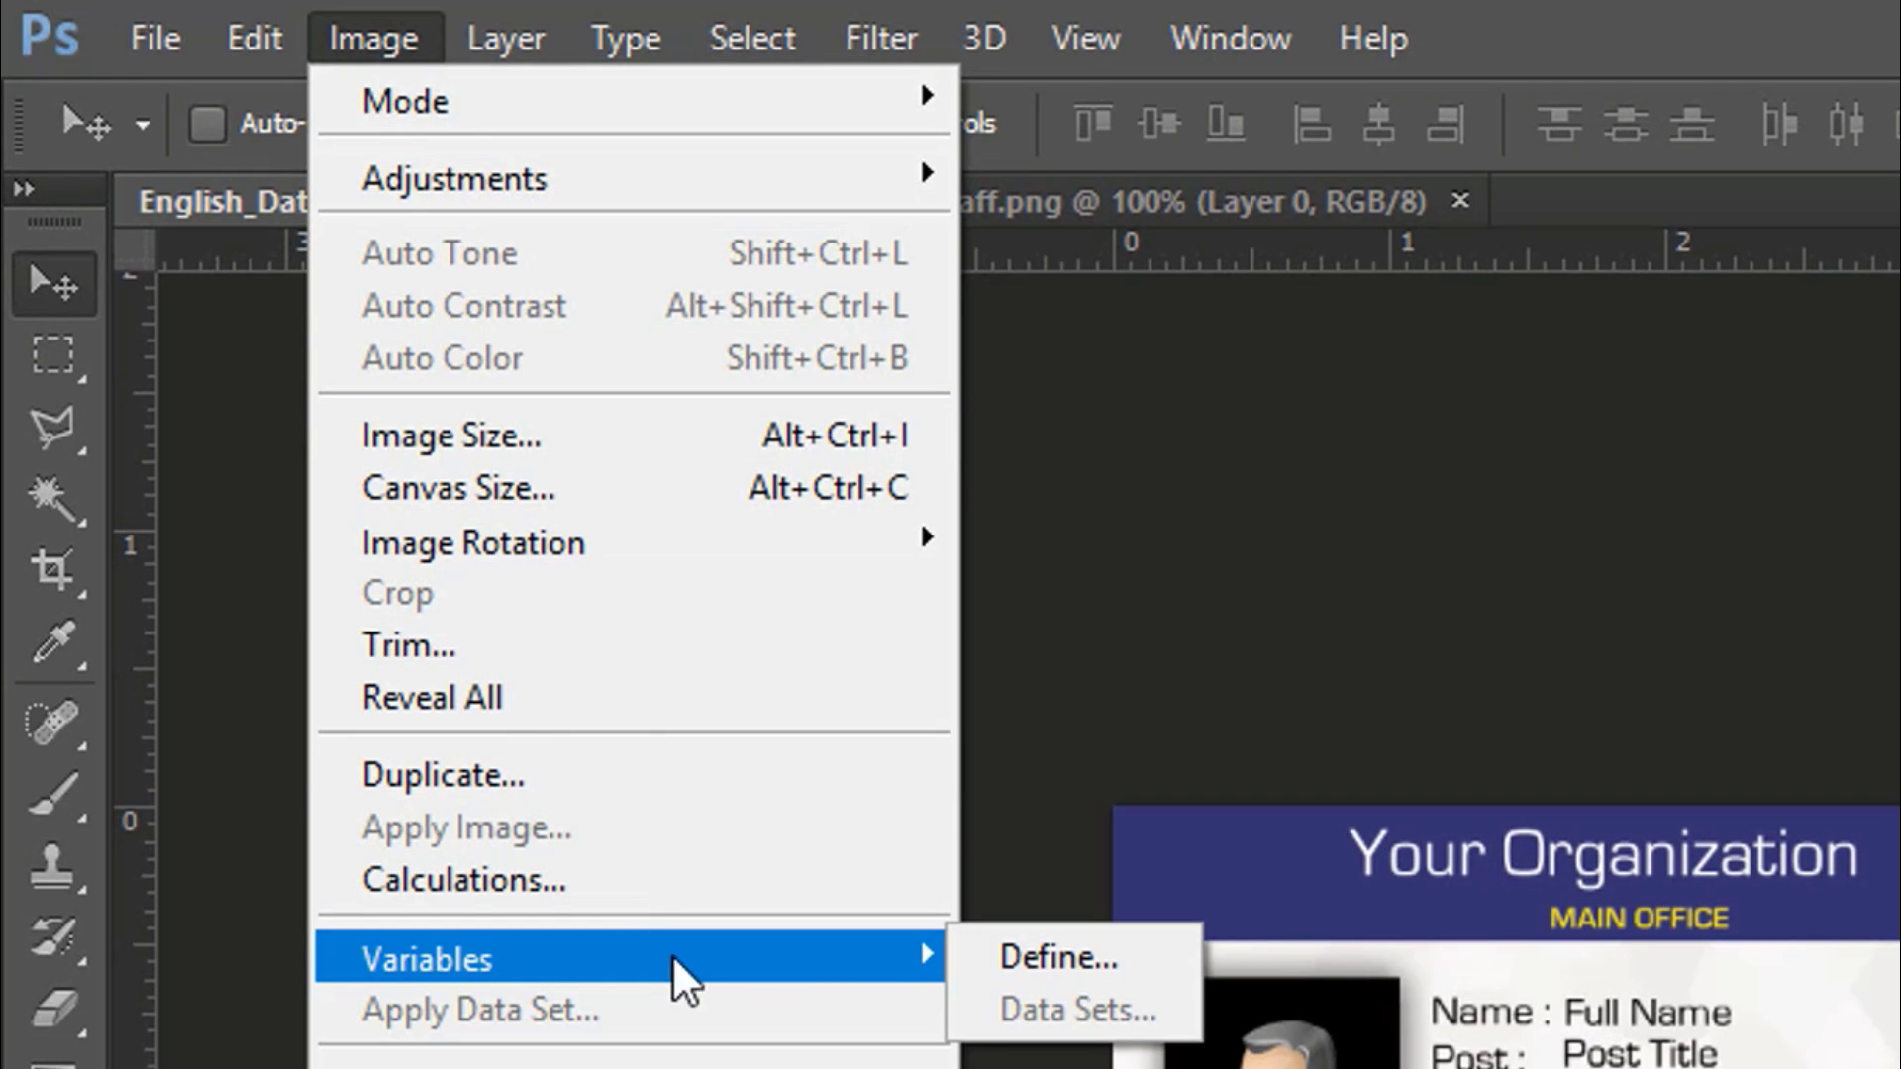
click(1047, 958)
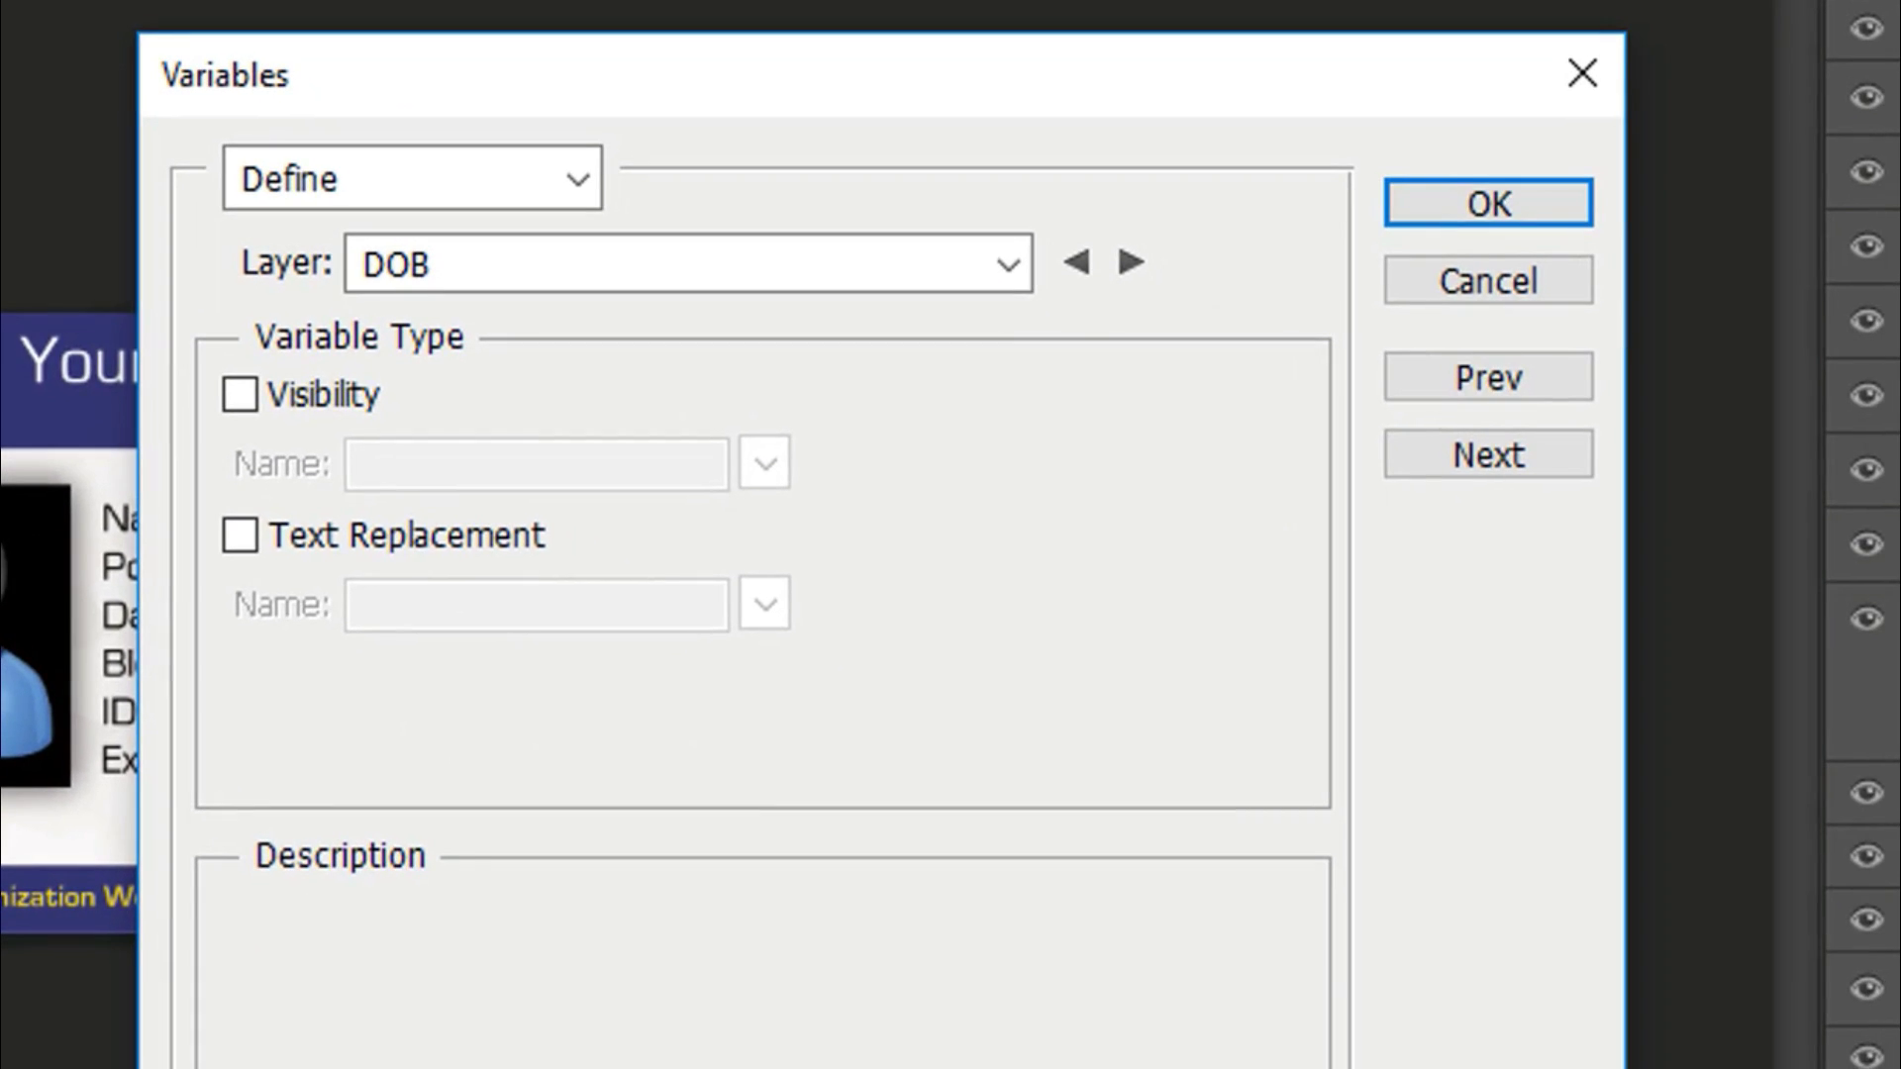
click(934, 273)
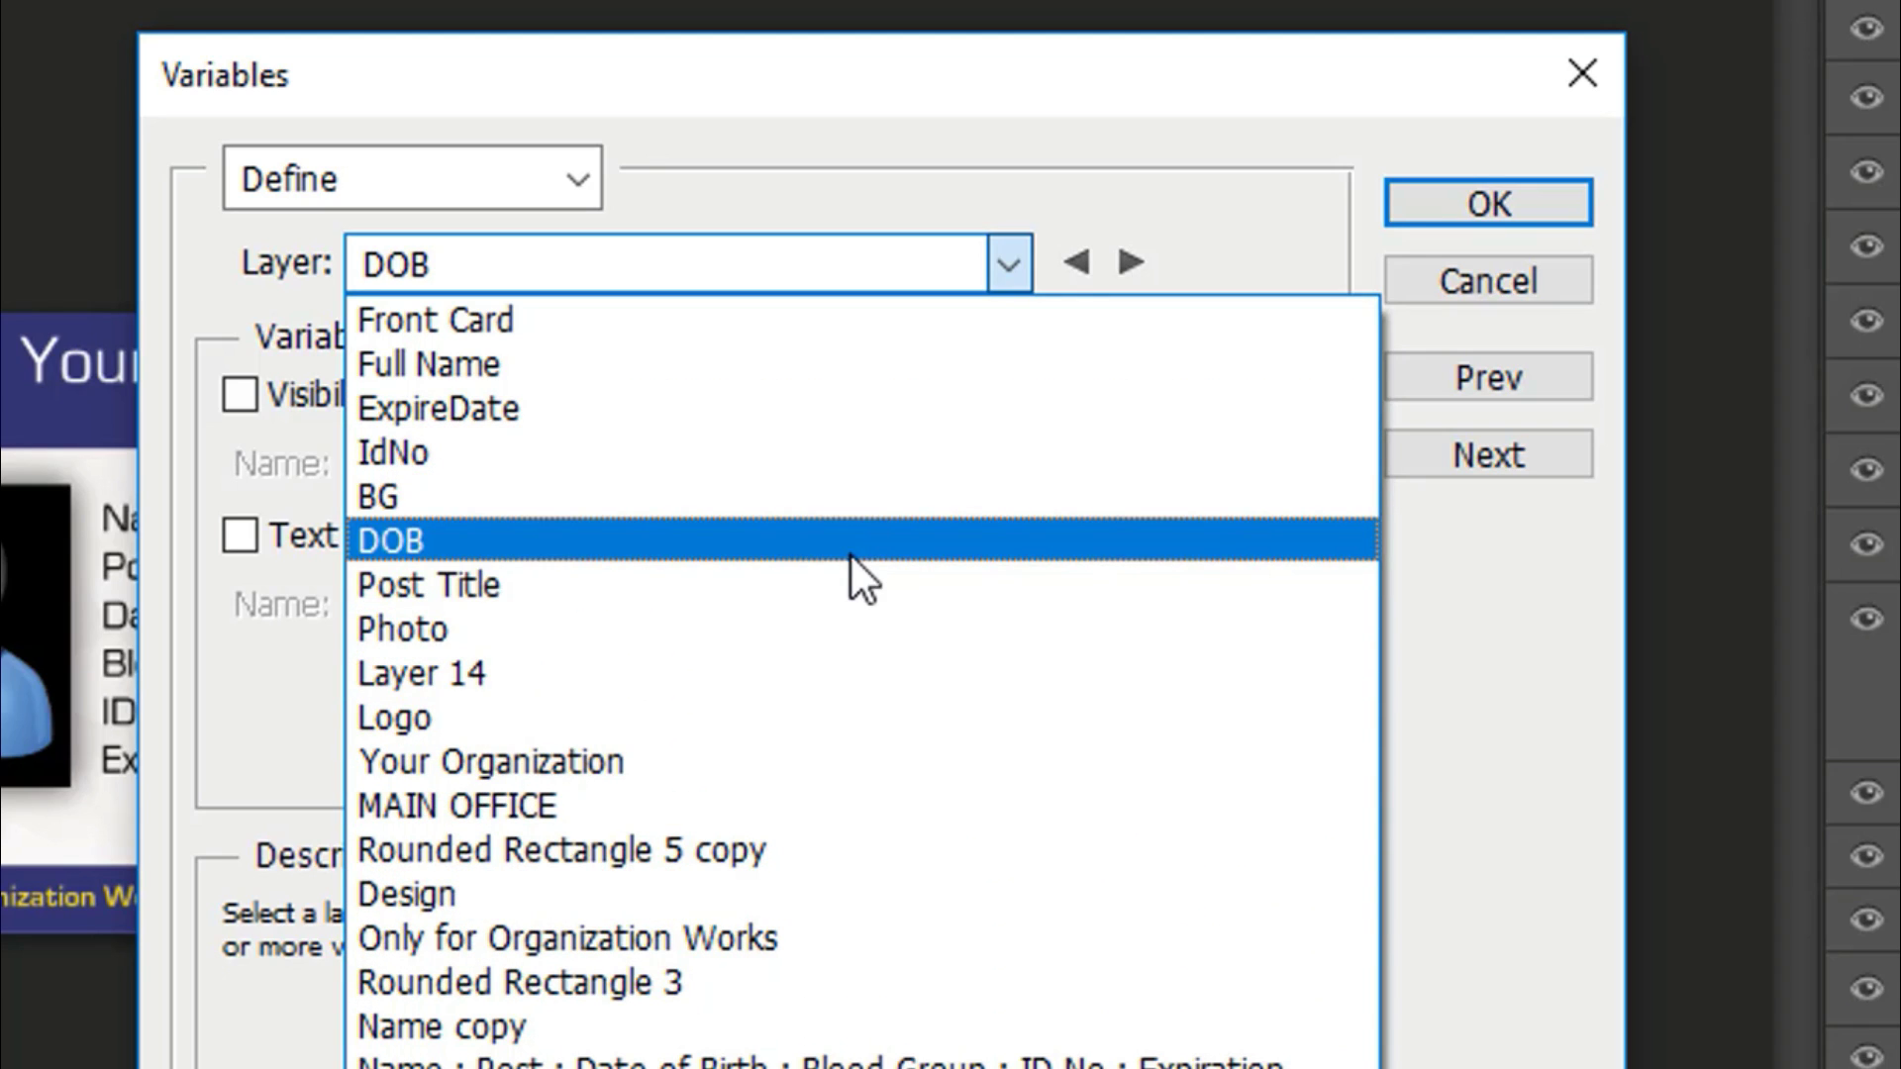
click(508, 366)
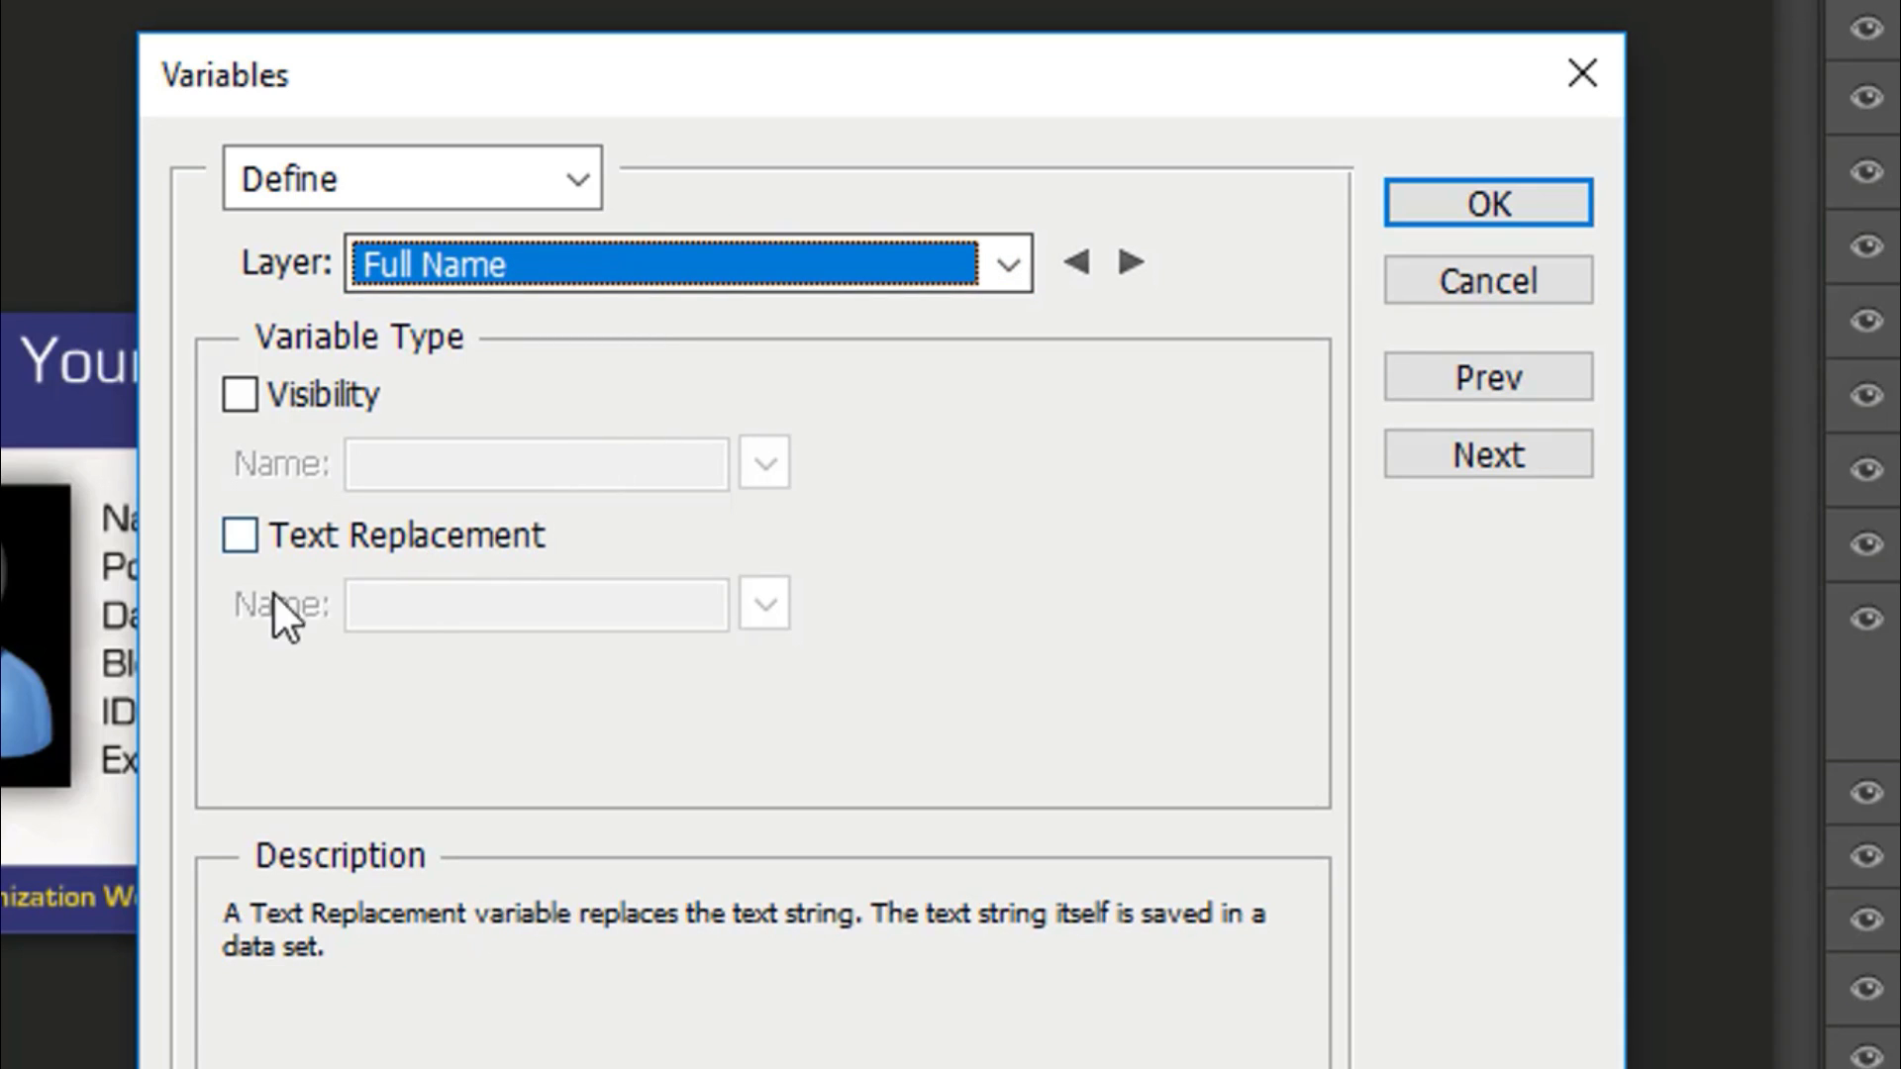
mouse_move(406, 534)
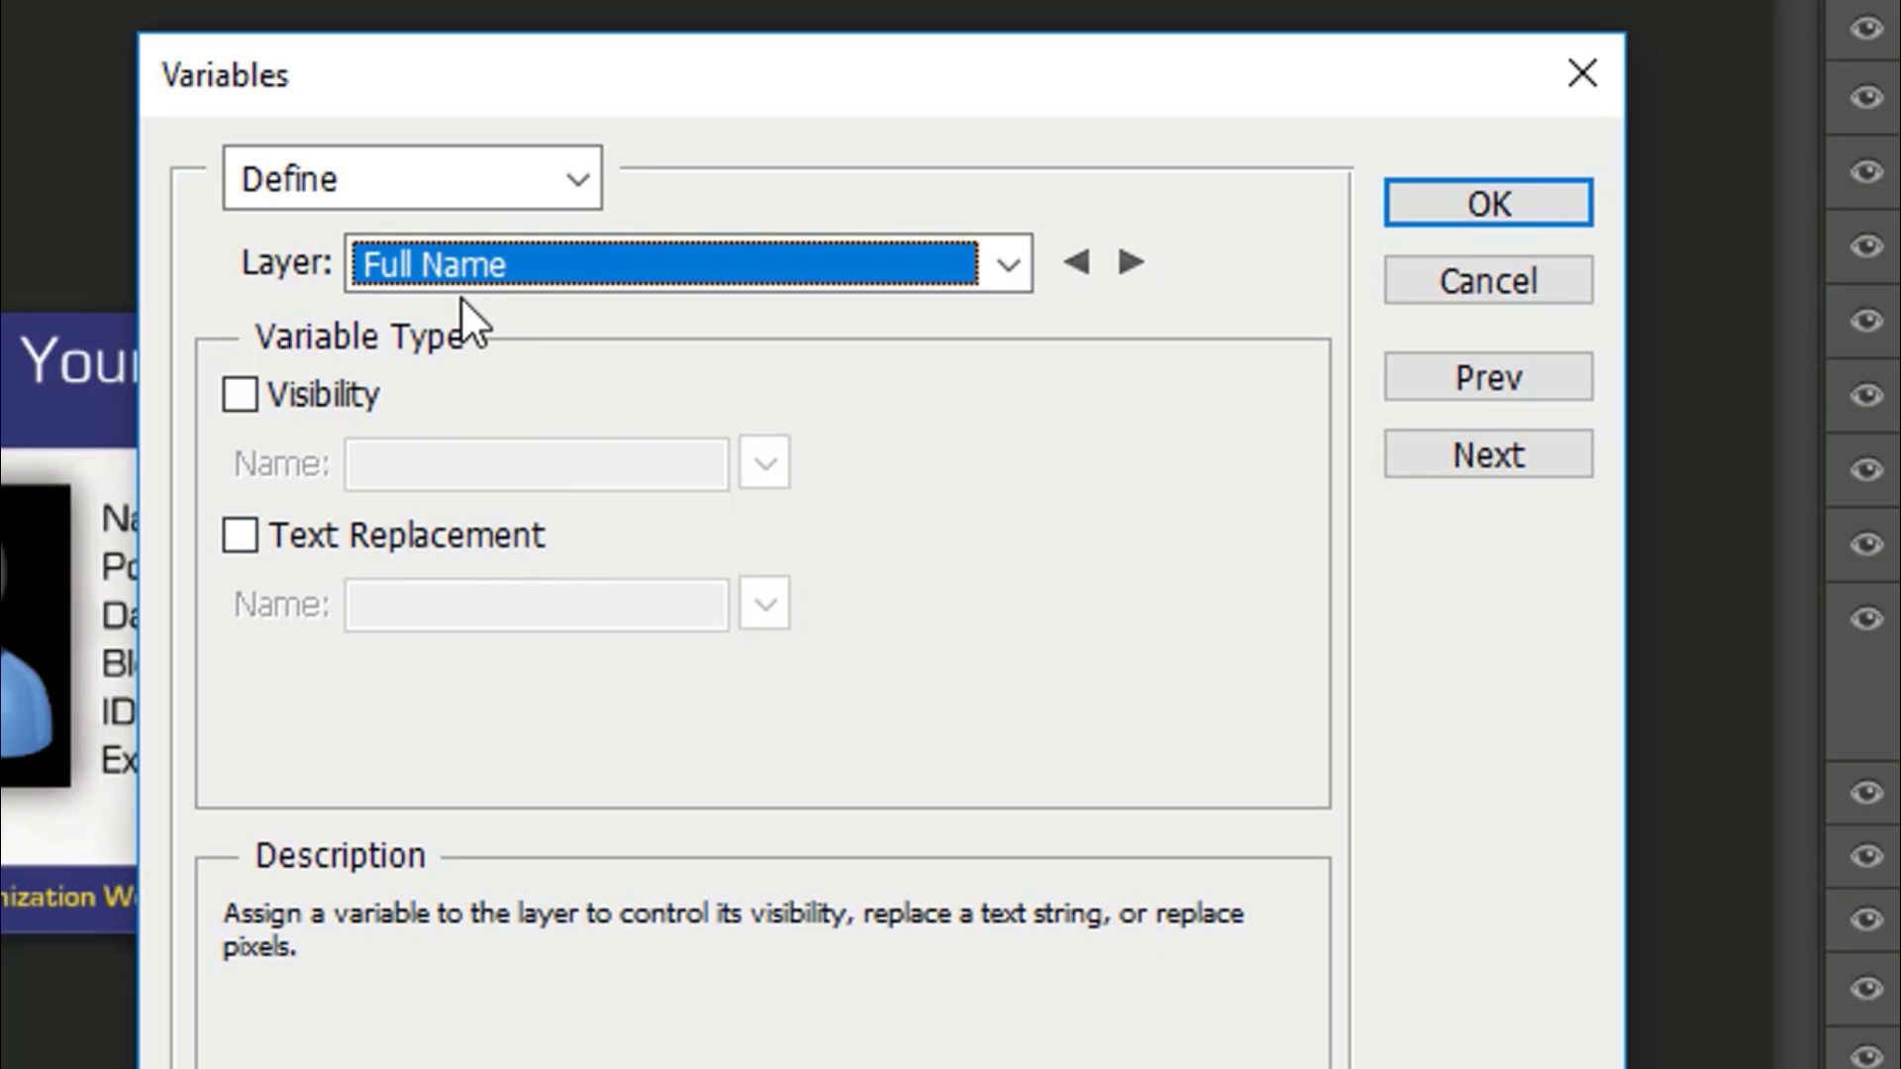
click(303, 542)
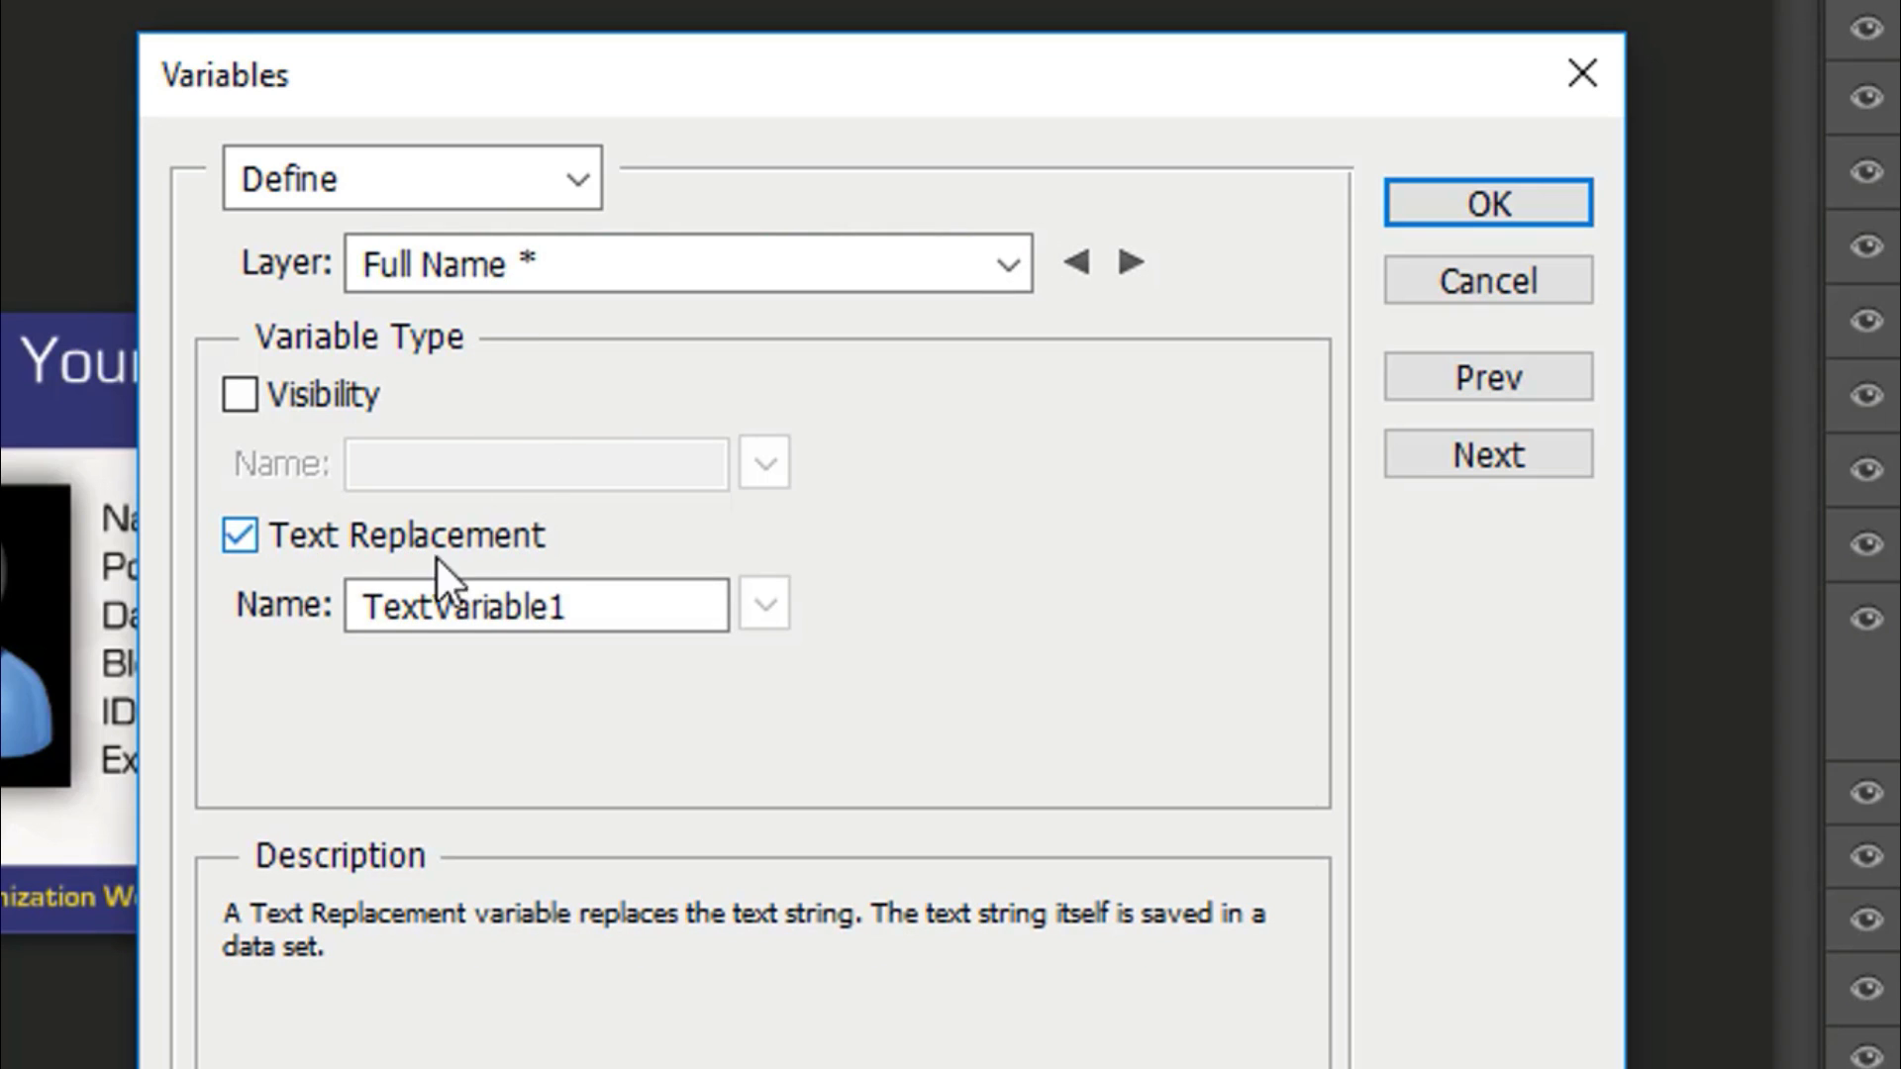
drag(637, 611, 215, 579)
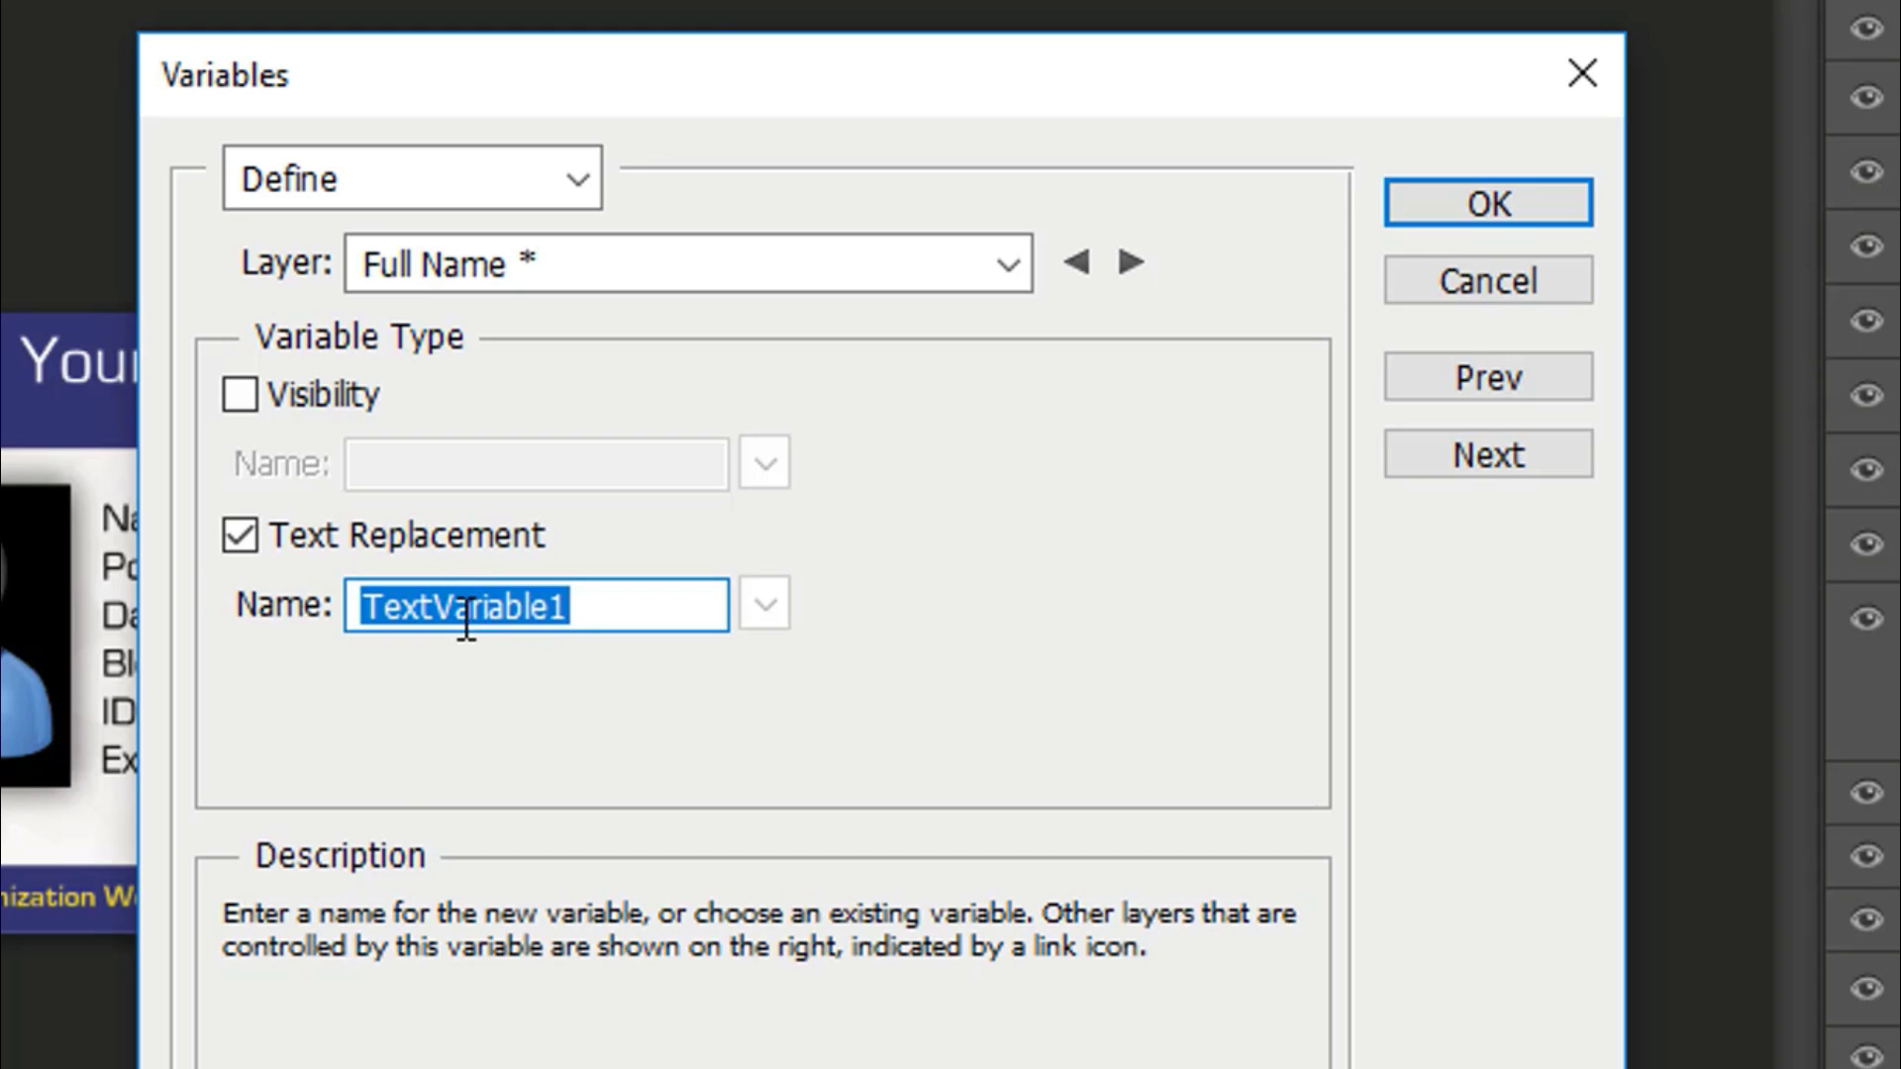
key(alt+Tab)
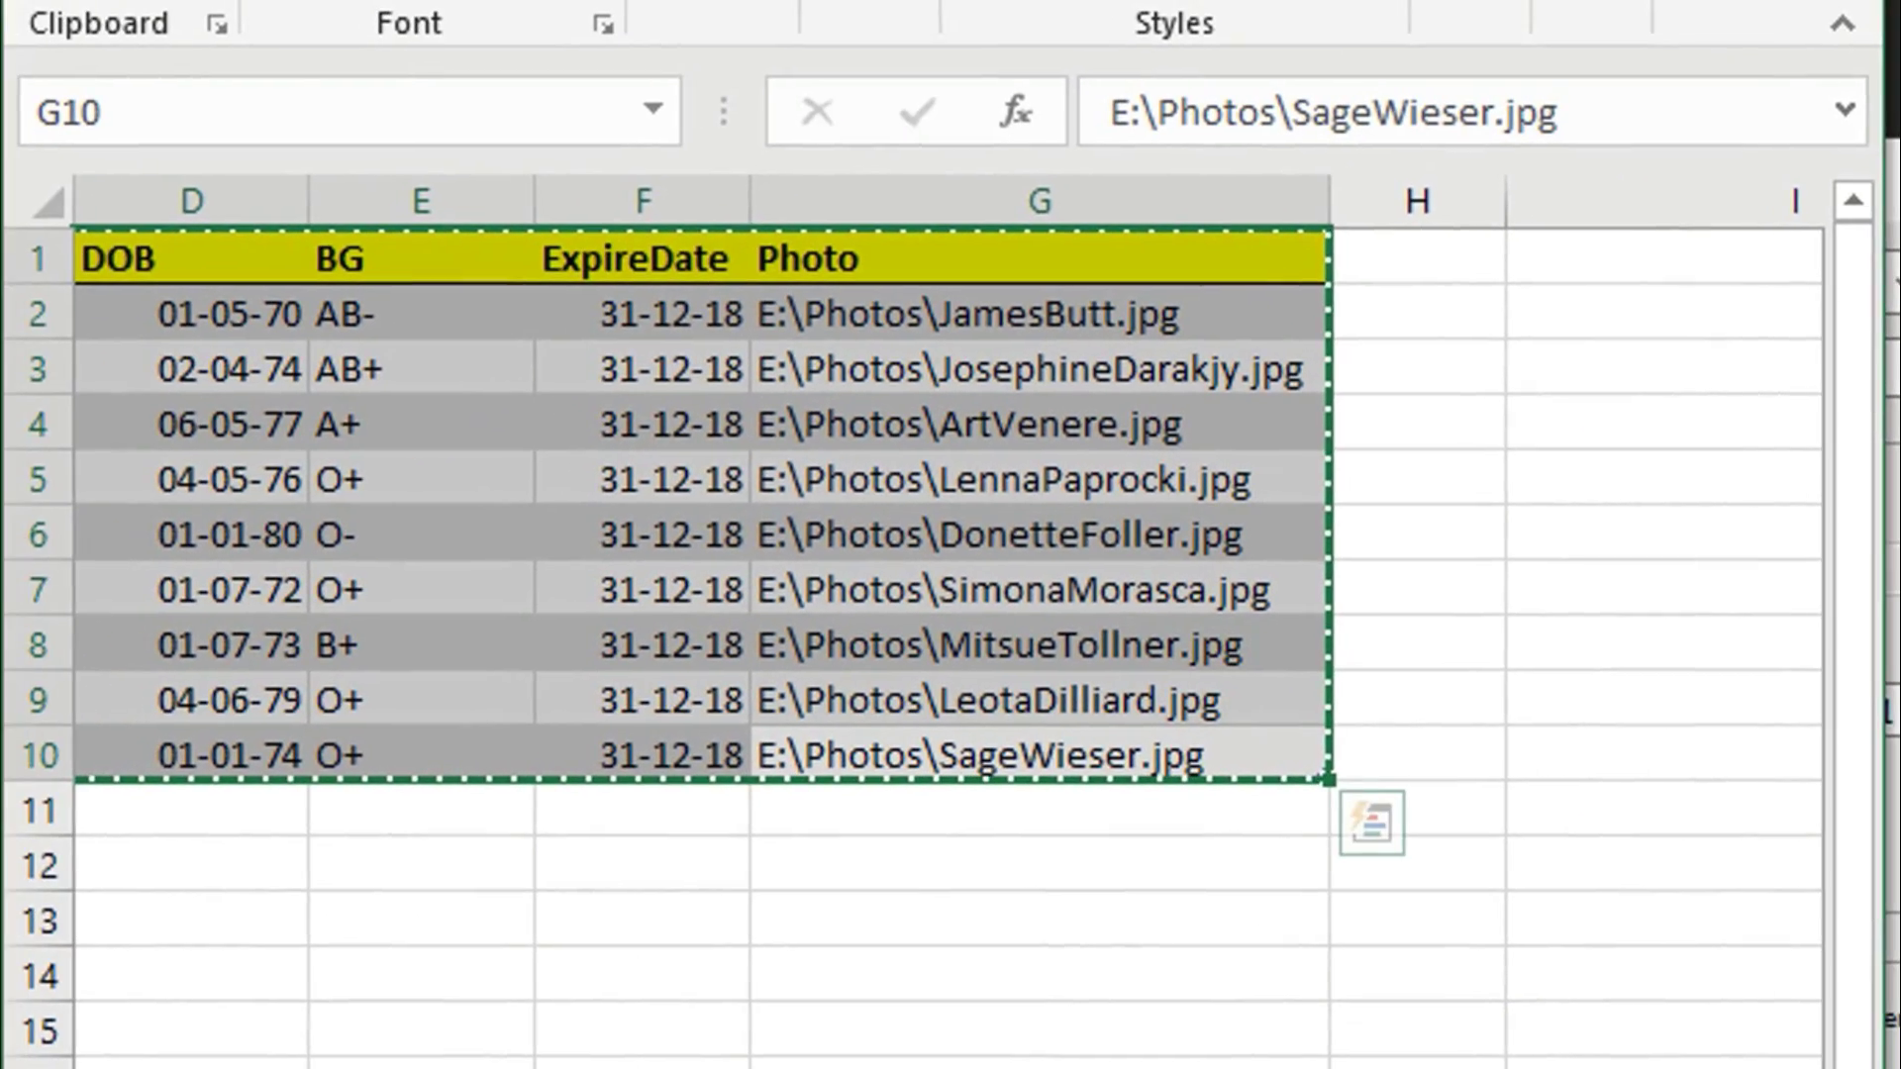
Name the Full Name text variable, clear the invalid-name warning, and delete the space to get FullName
key(alt+Tab)
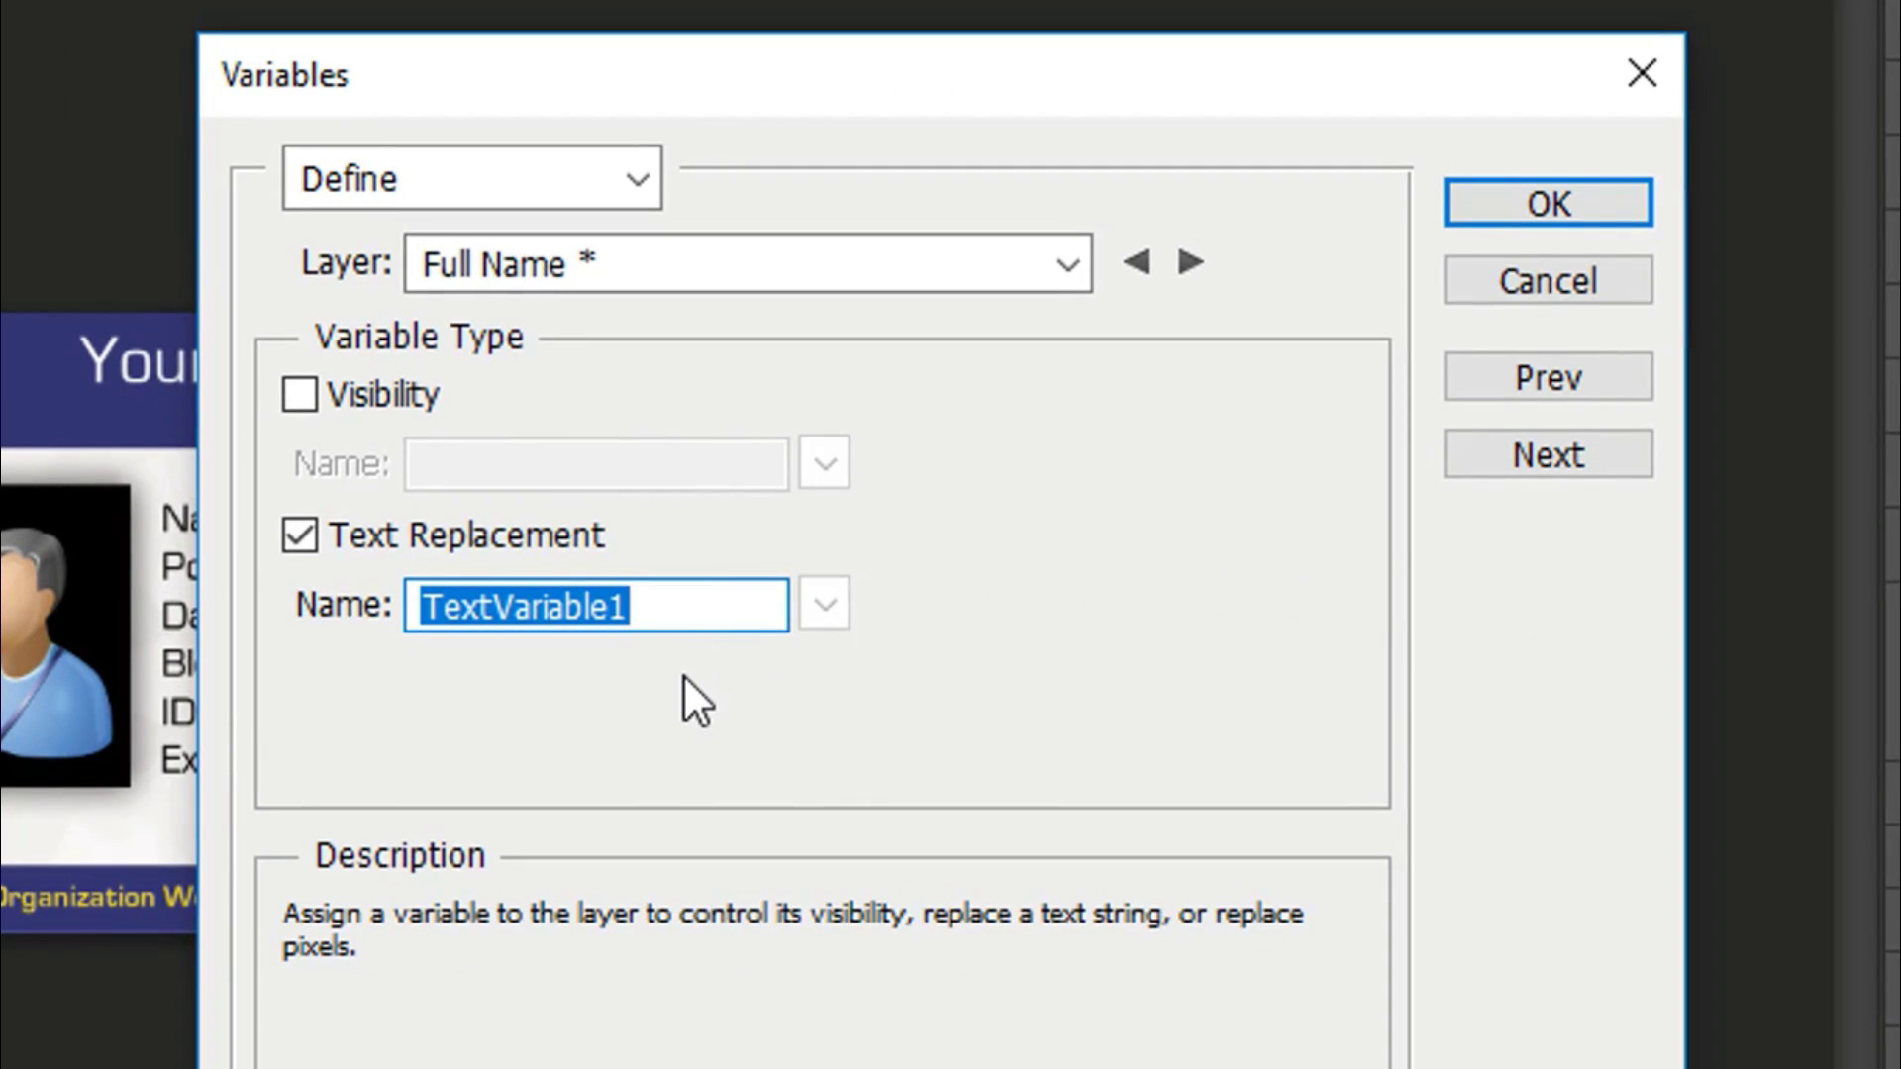
text(Full )
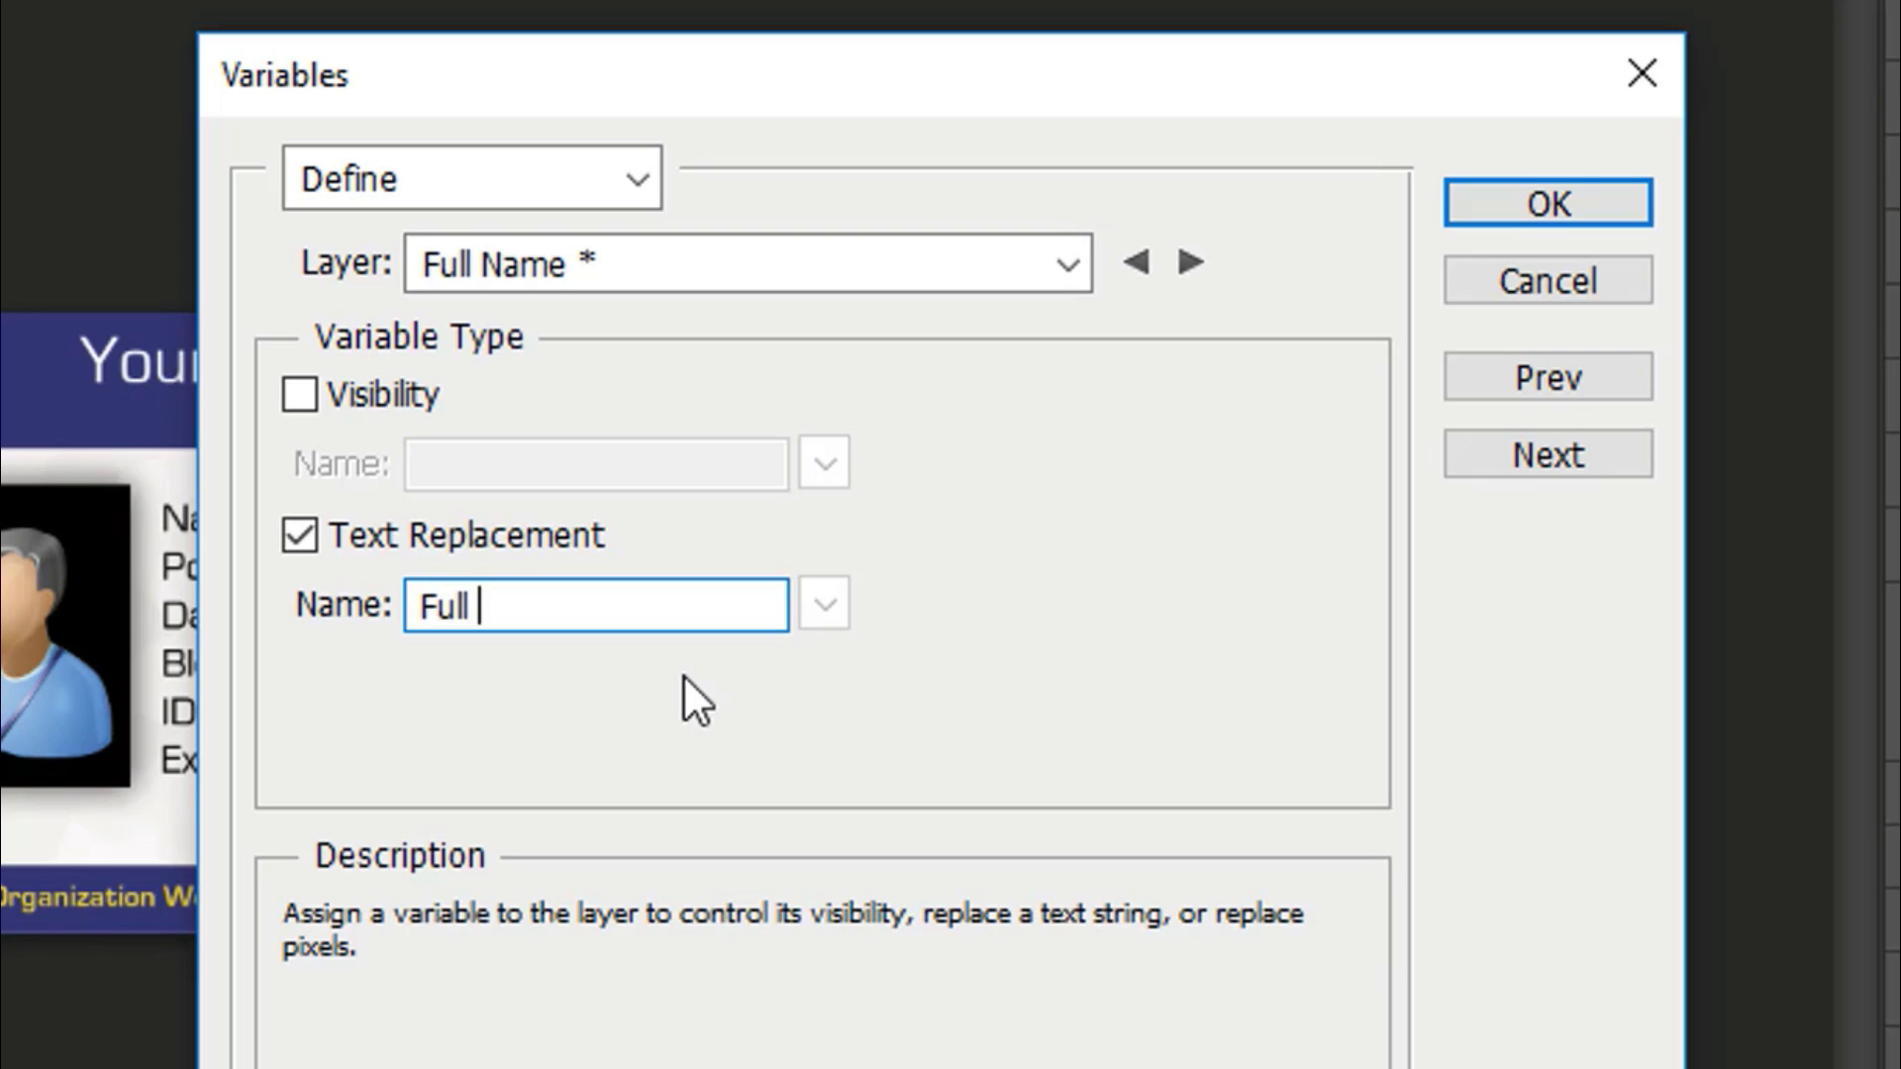
text(Name)
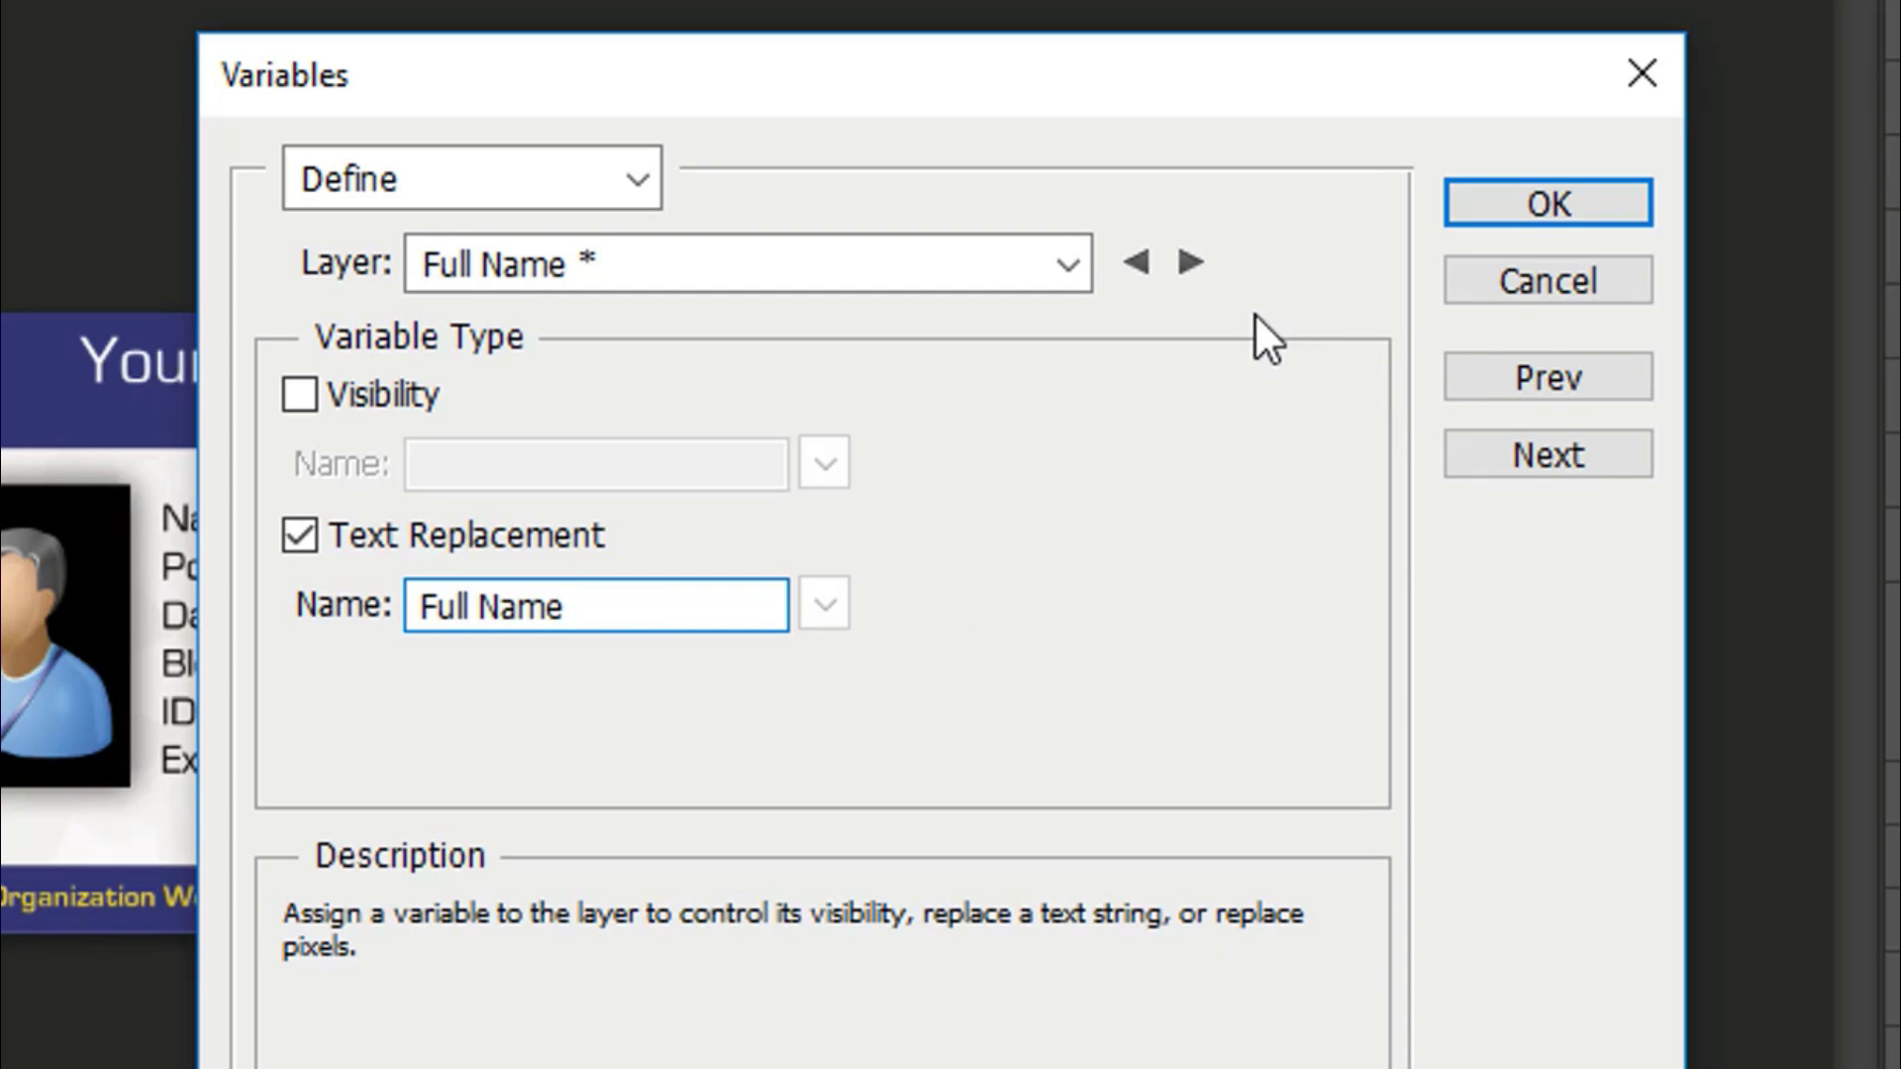
click(1073, 266)
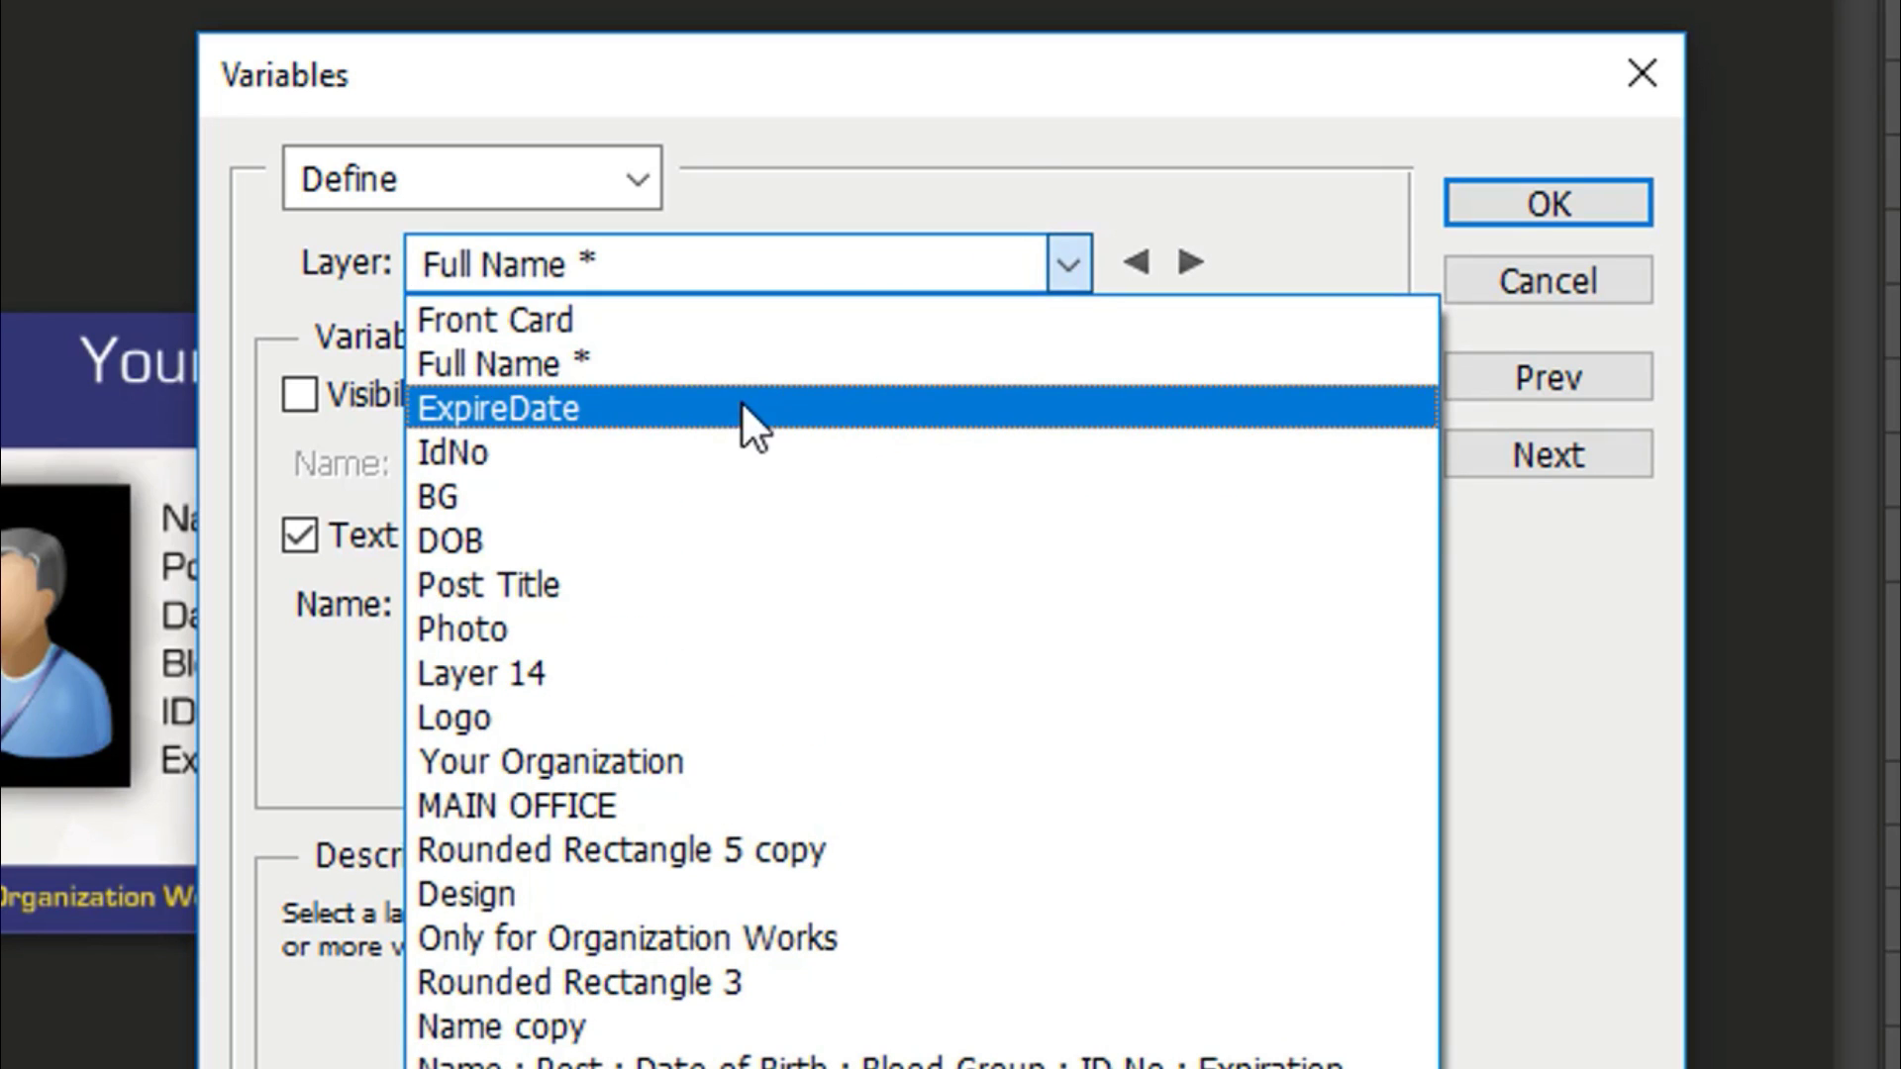
click(714, 410)
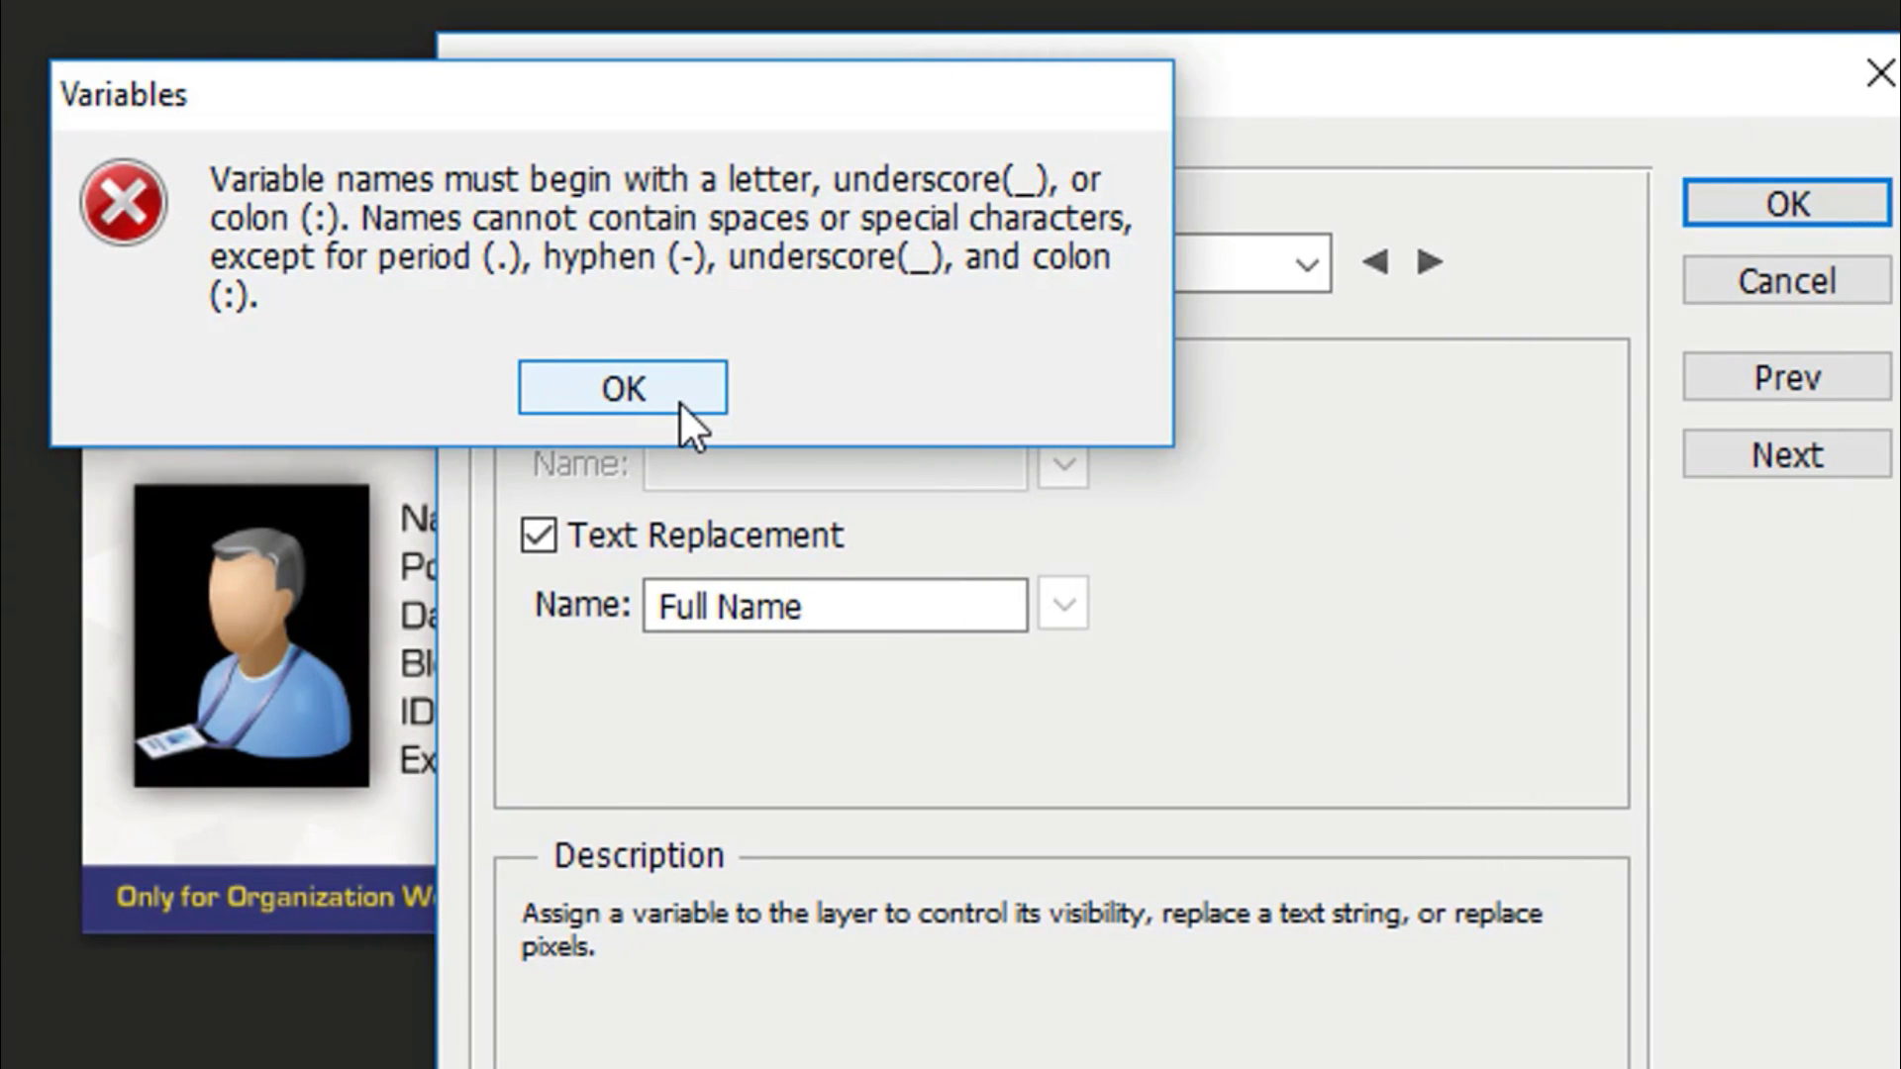
click(679, 401)
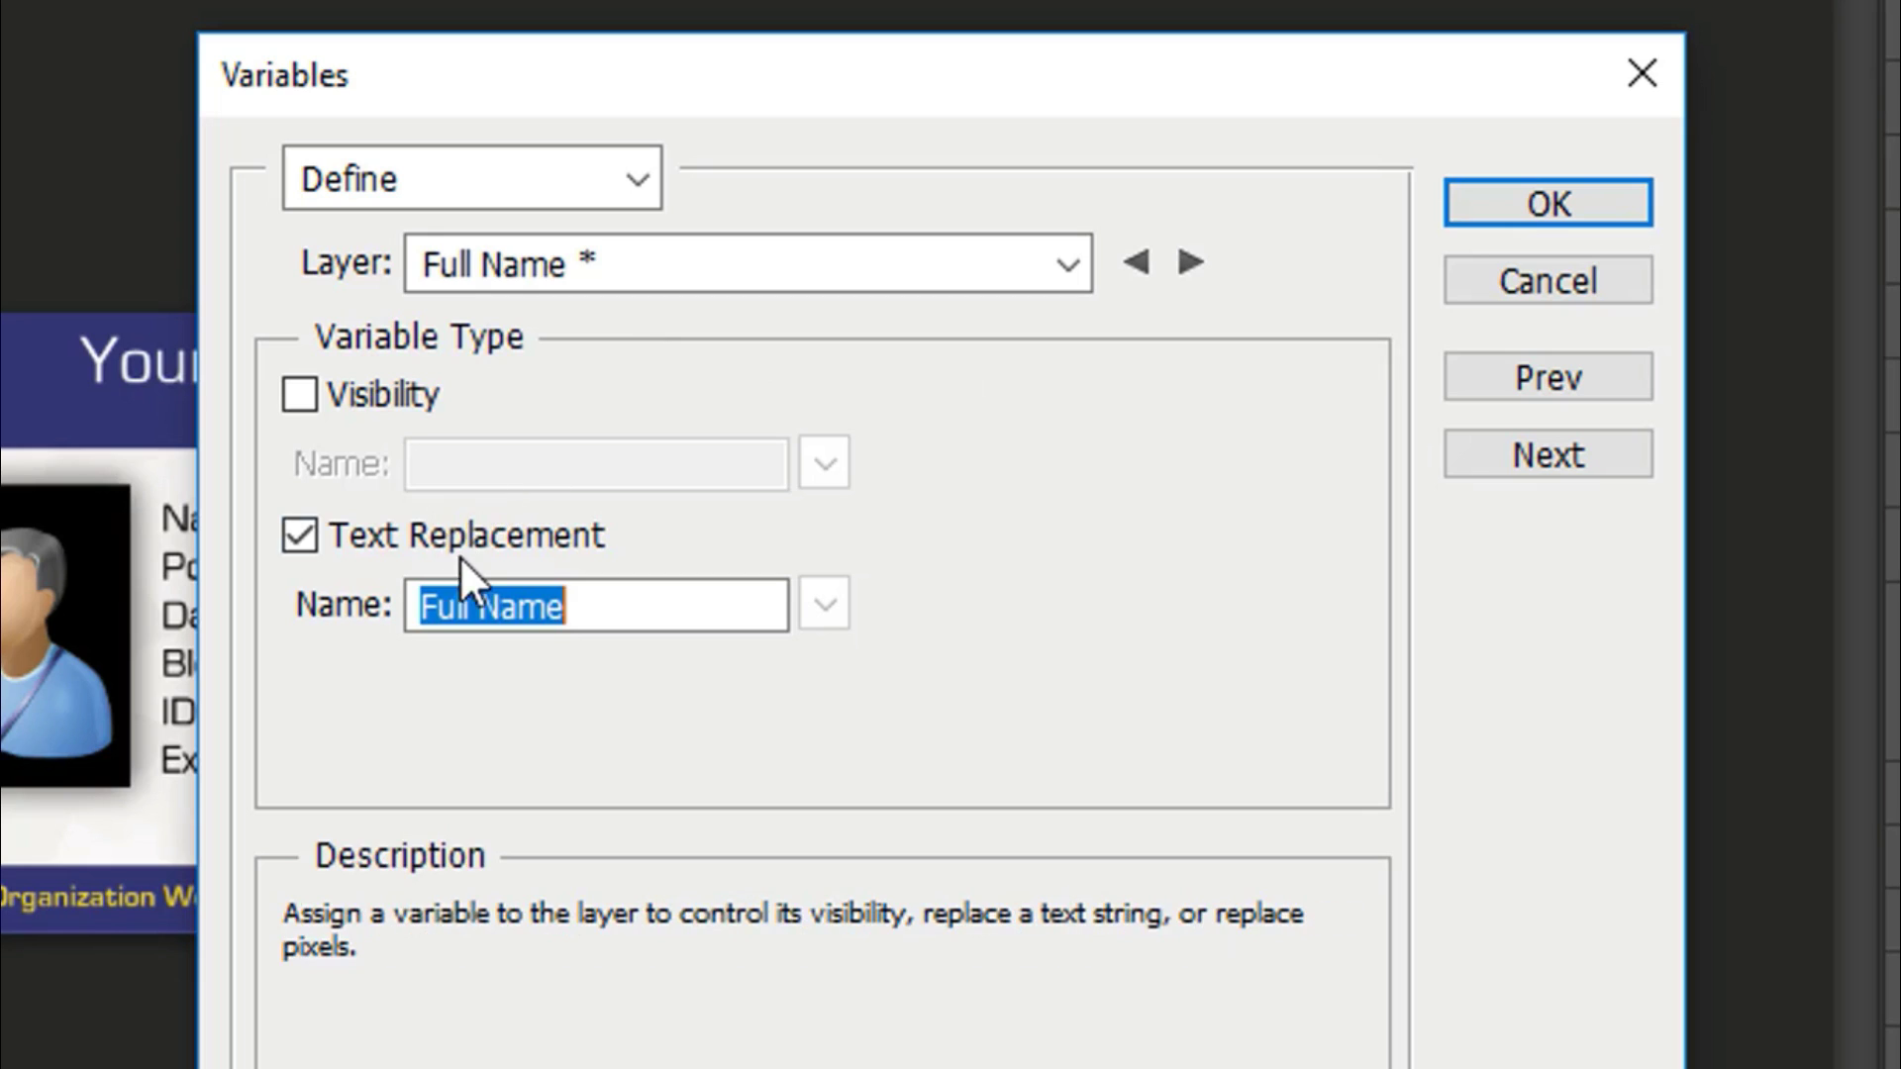
click(479, 609)
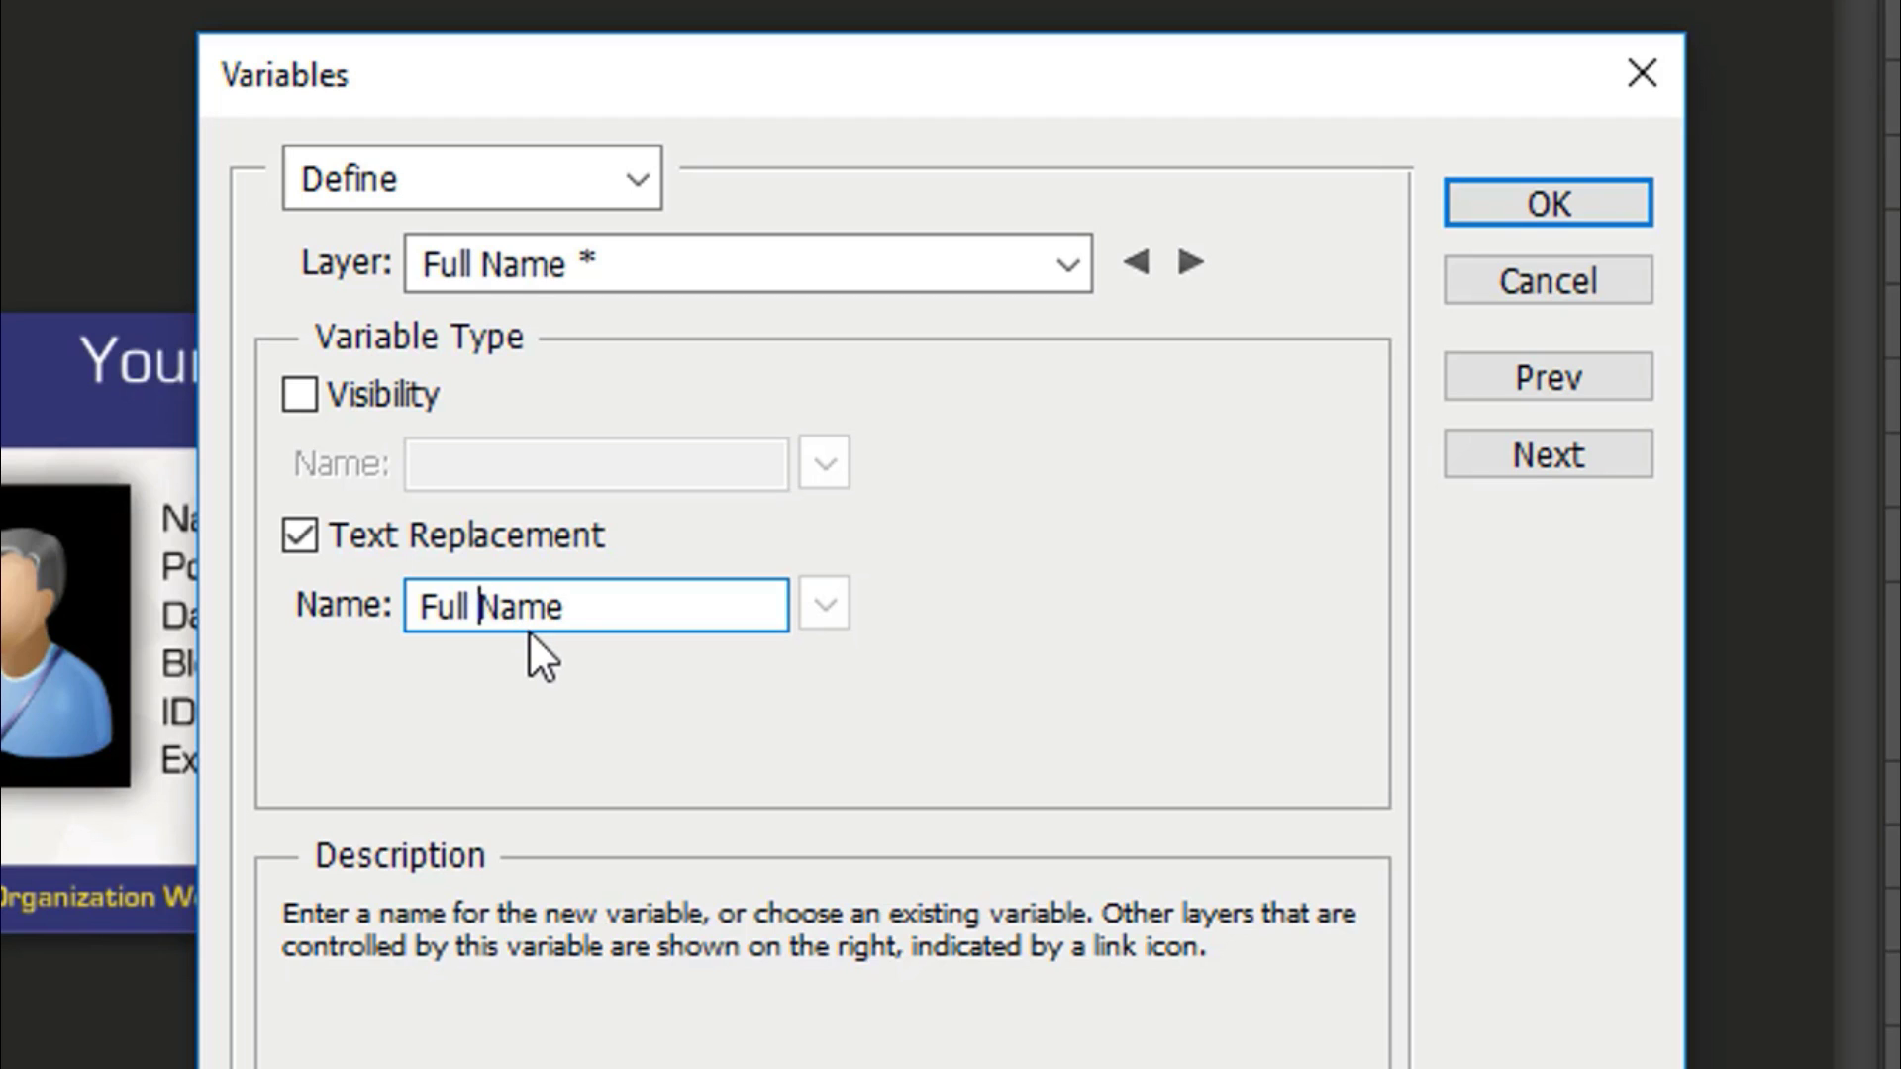
key(BackSpace)
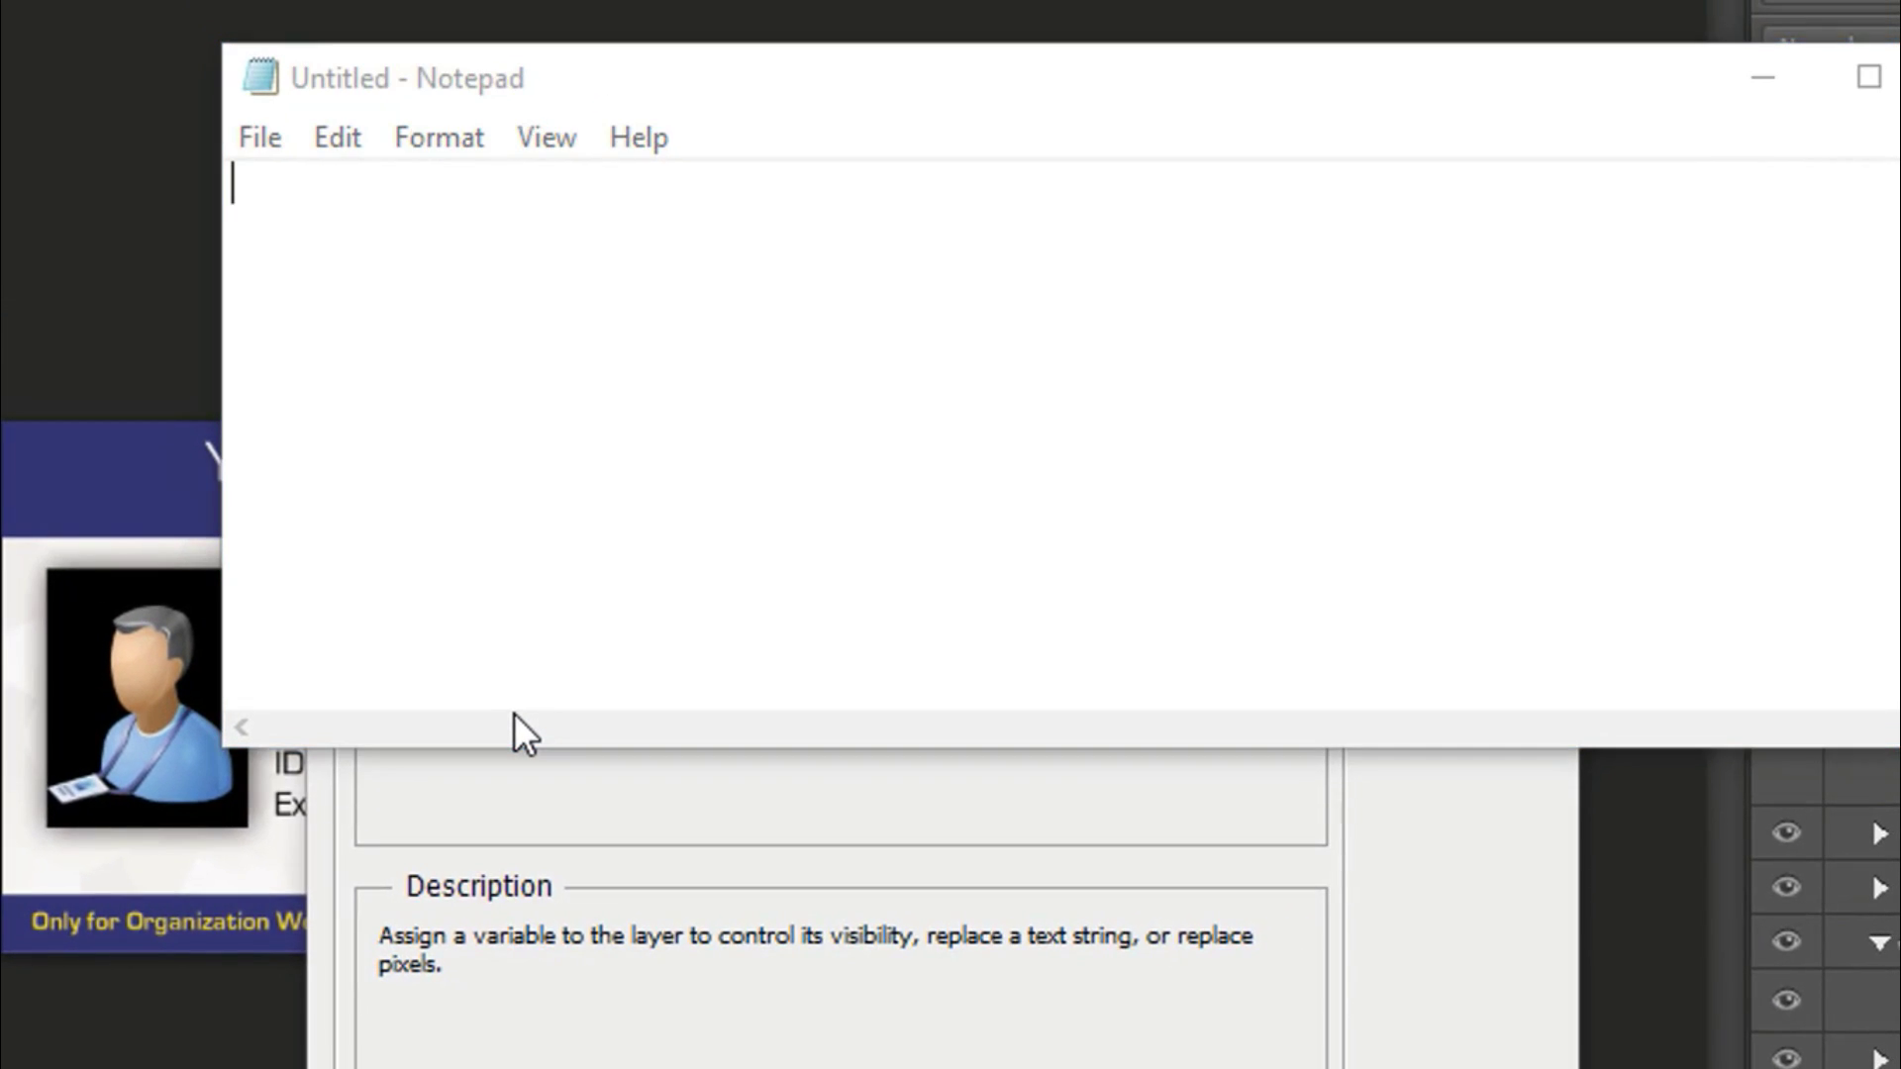
Open MyEmployeeList.txt in Notepad, change its headers to FullName and PostTitle, and close it
key(ctrl+o)
double_click(1022, 581)
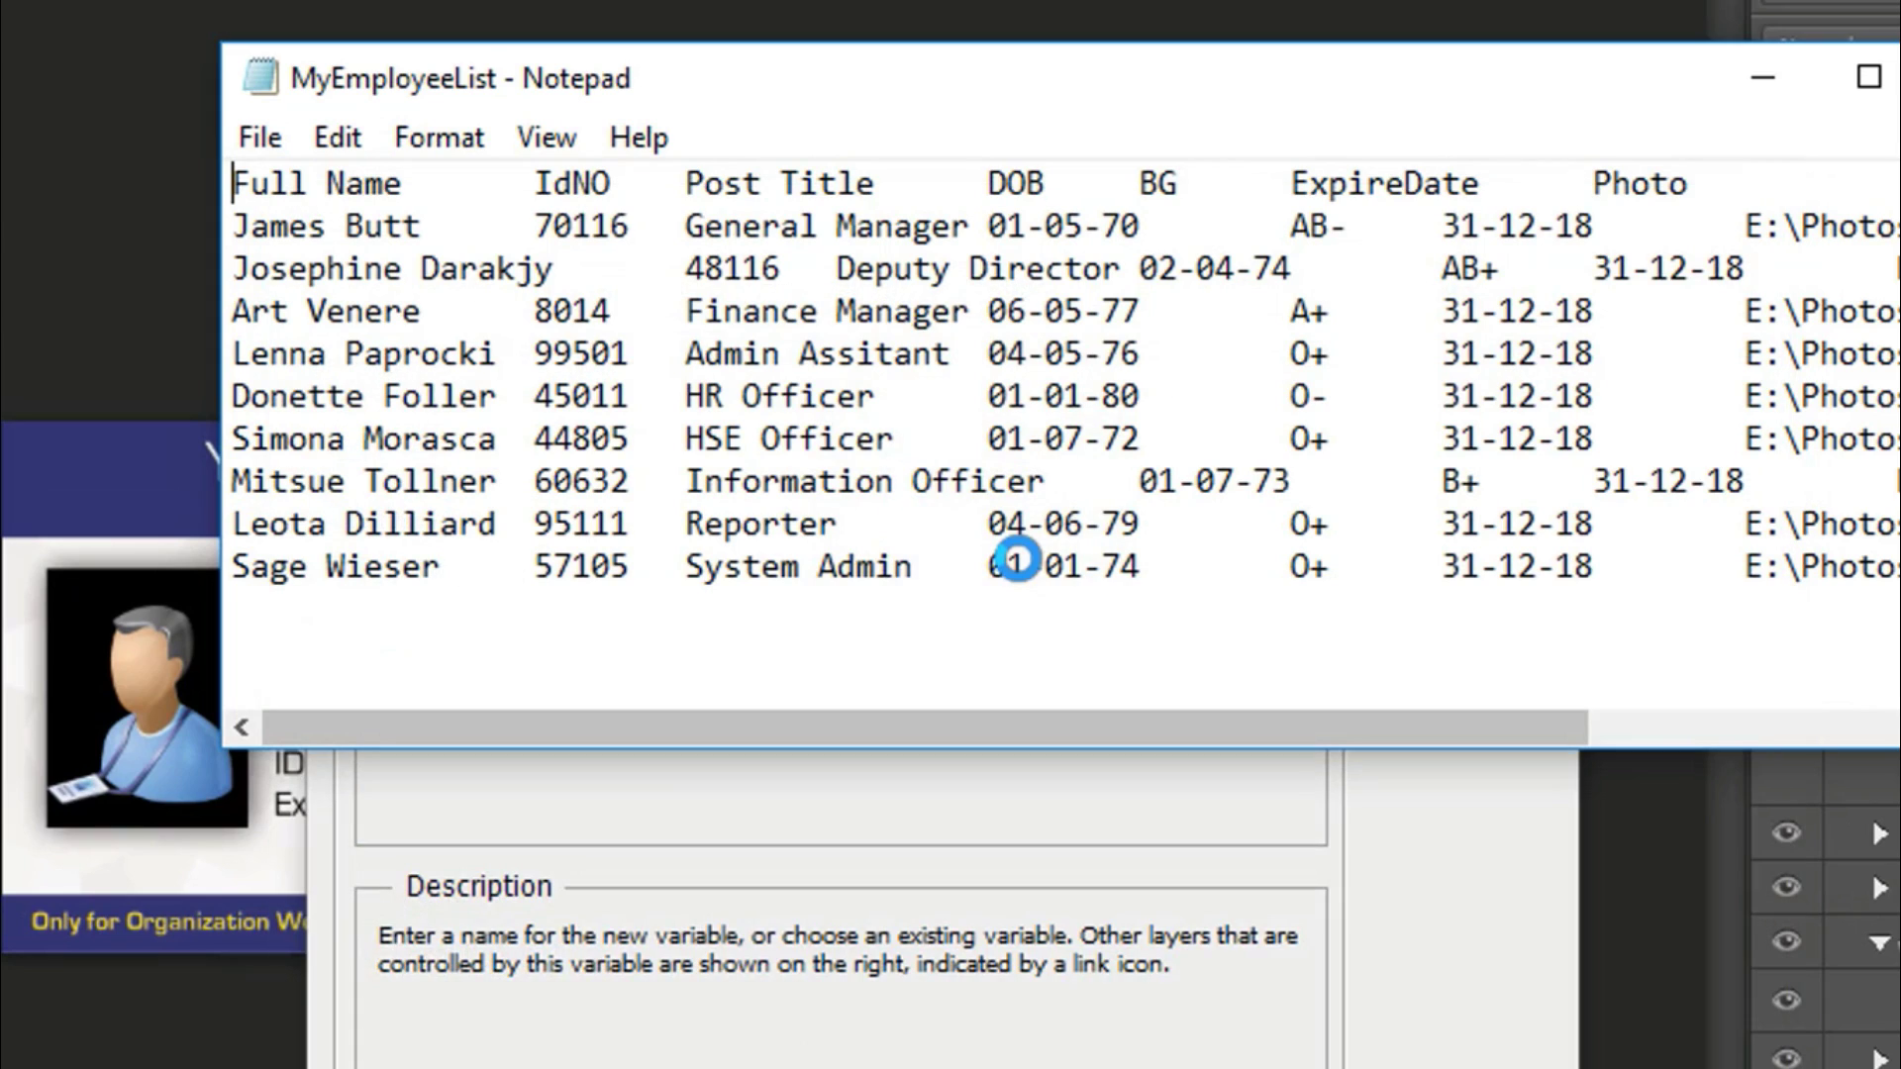
click(335, 196)
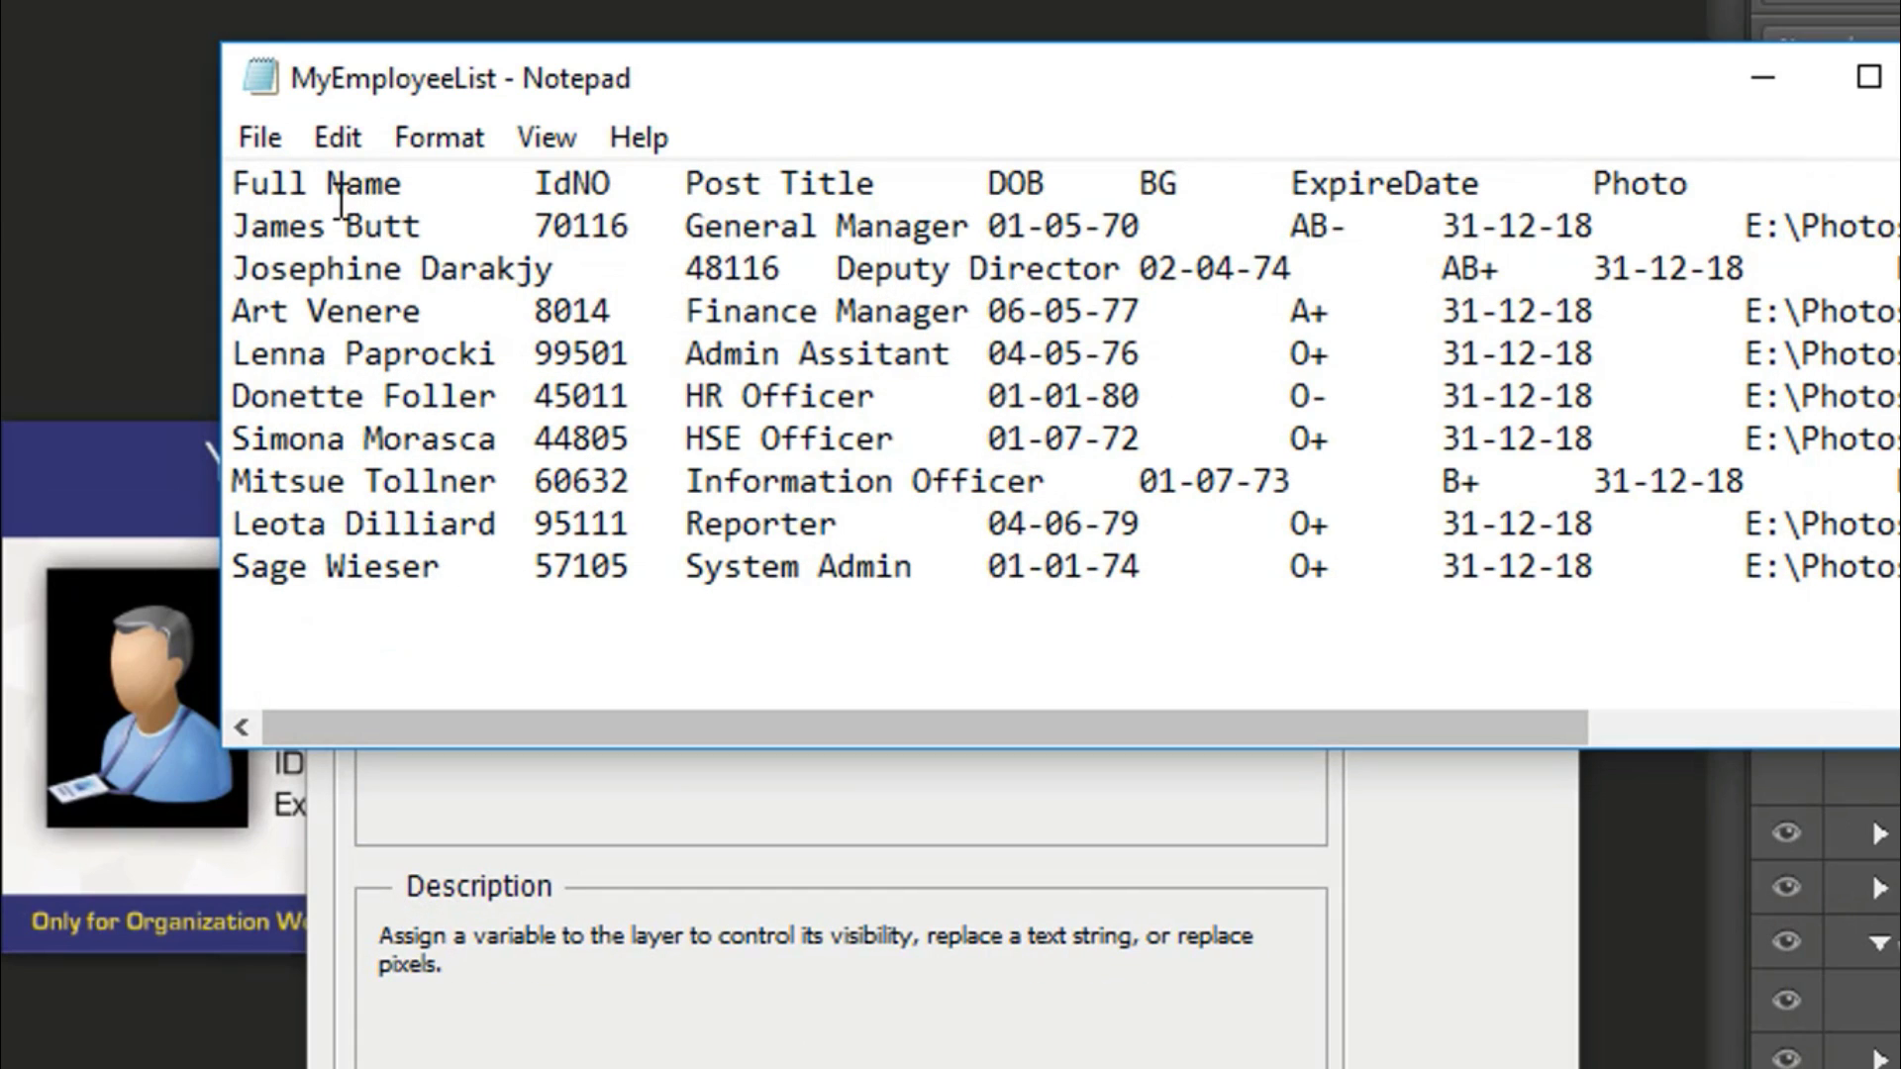
key(BackSpace)
click(785, 185)
key(BackSpace)
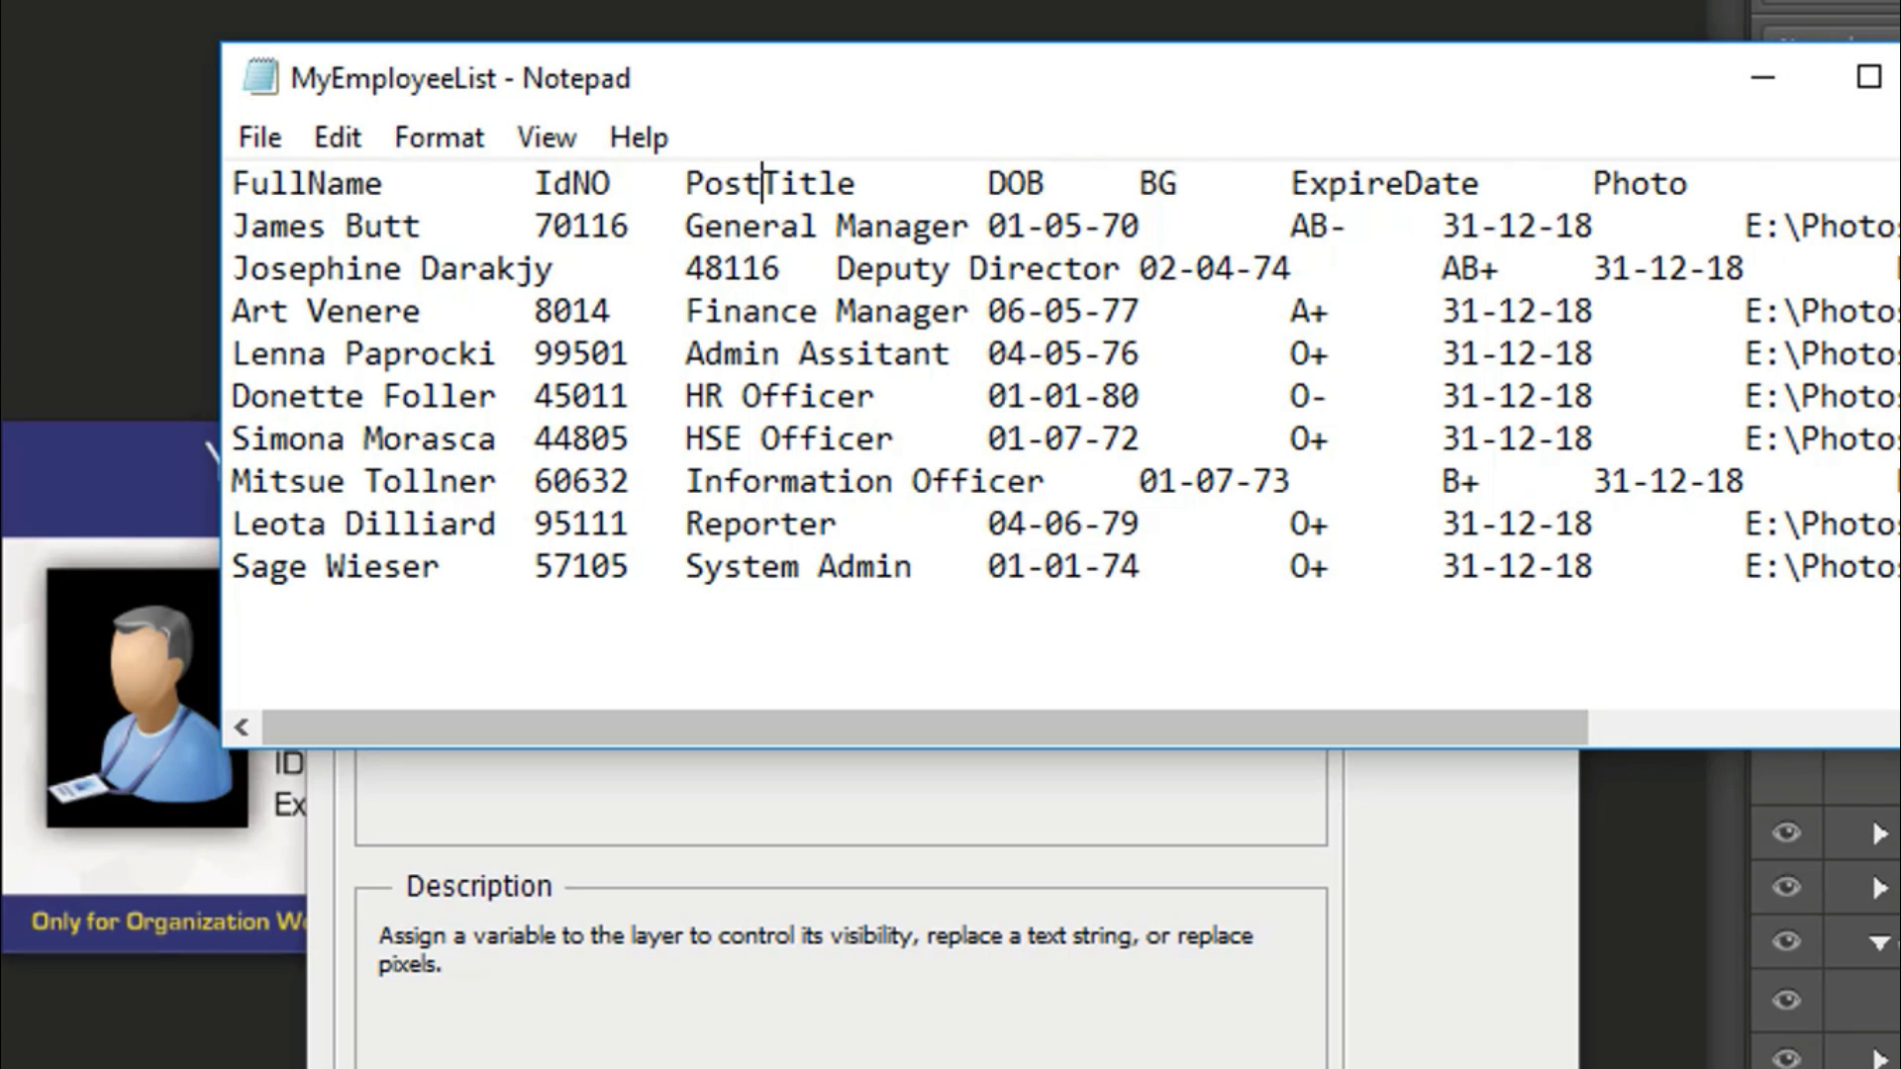
click(1895, 78)
Save the employee list, then make ExpireDate a text-replacement variable named ExpireDate
click(535, 638)
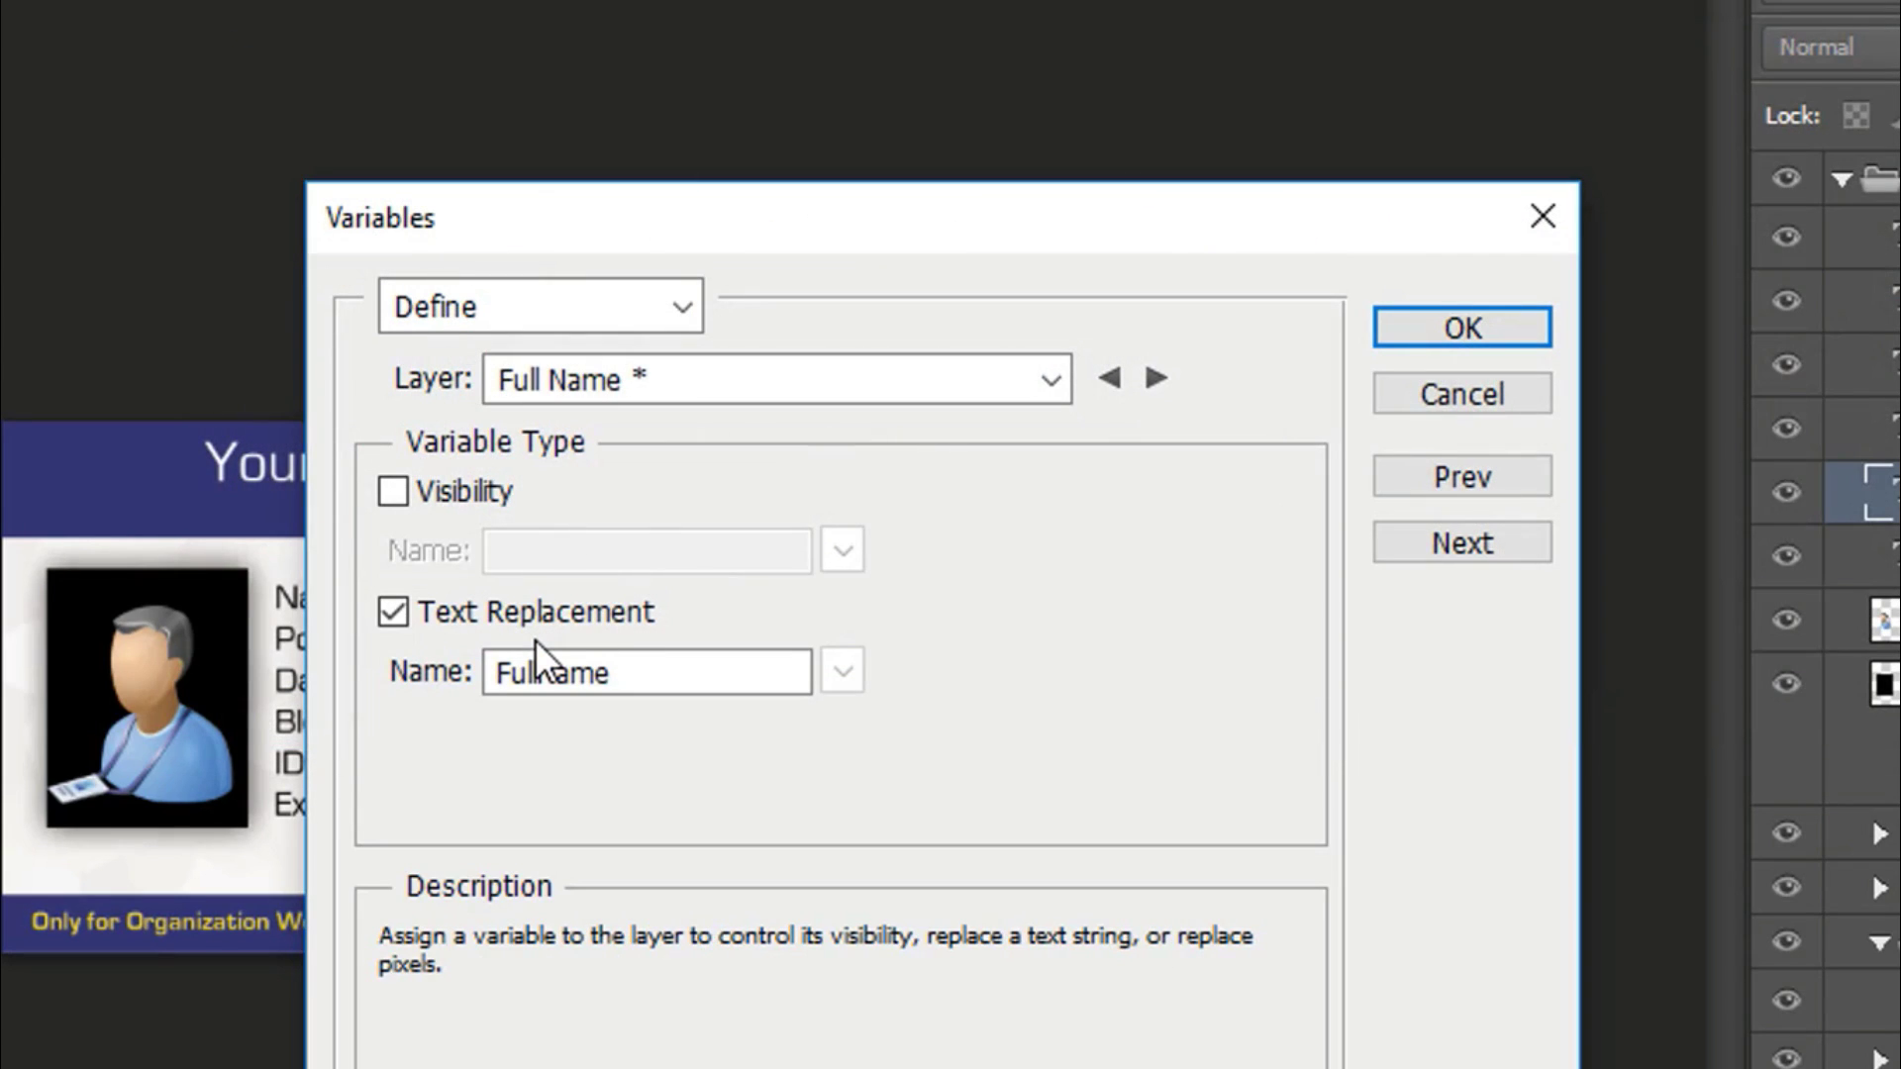
click(1036, 382)
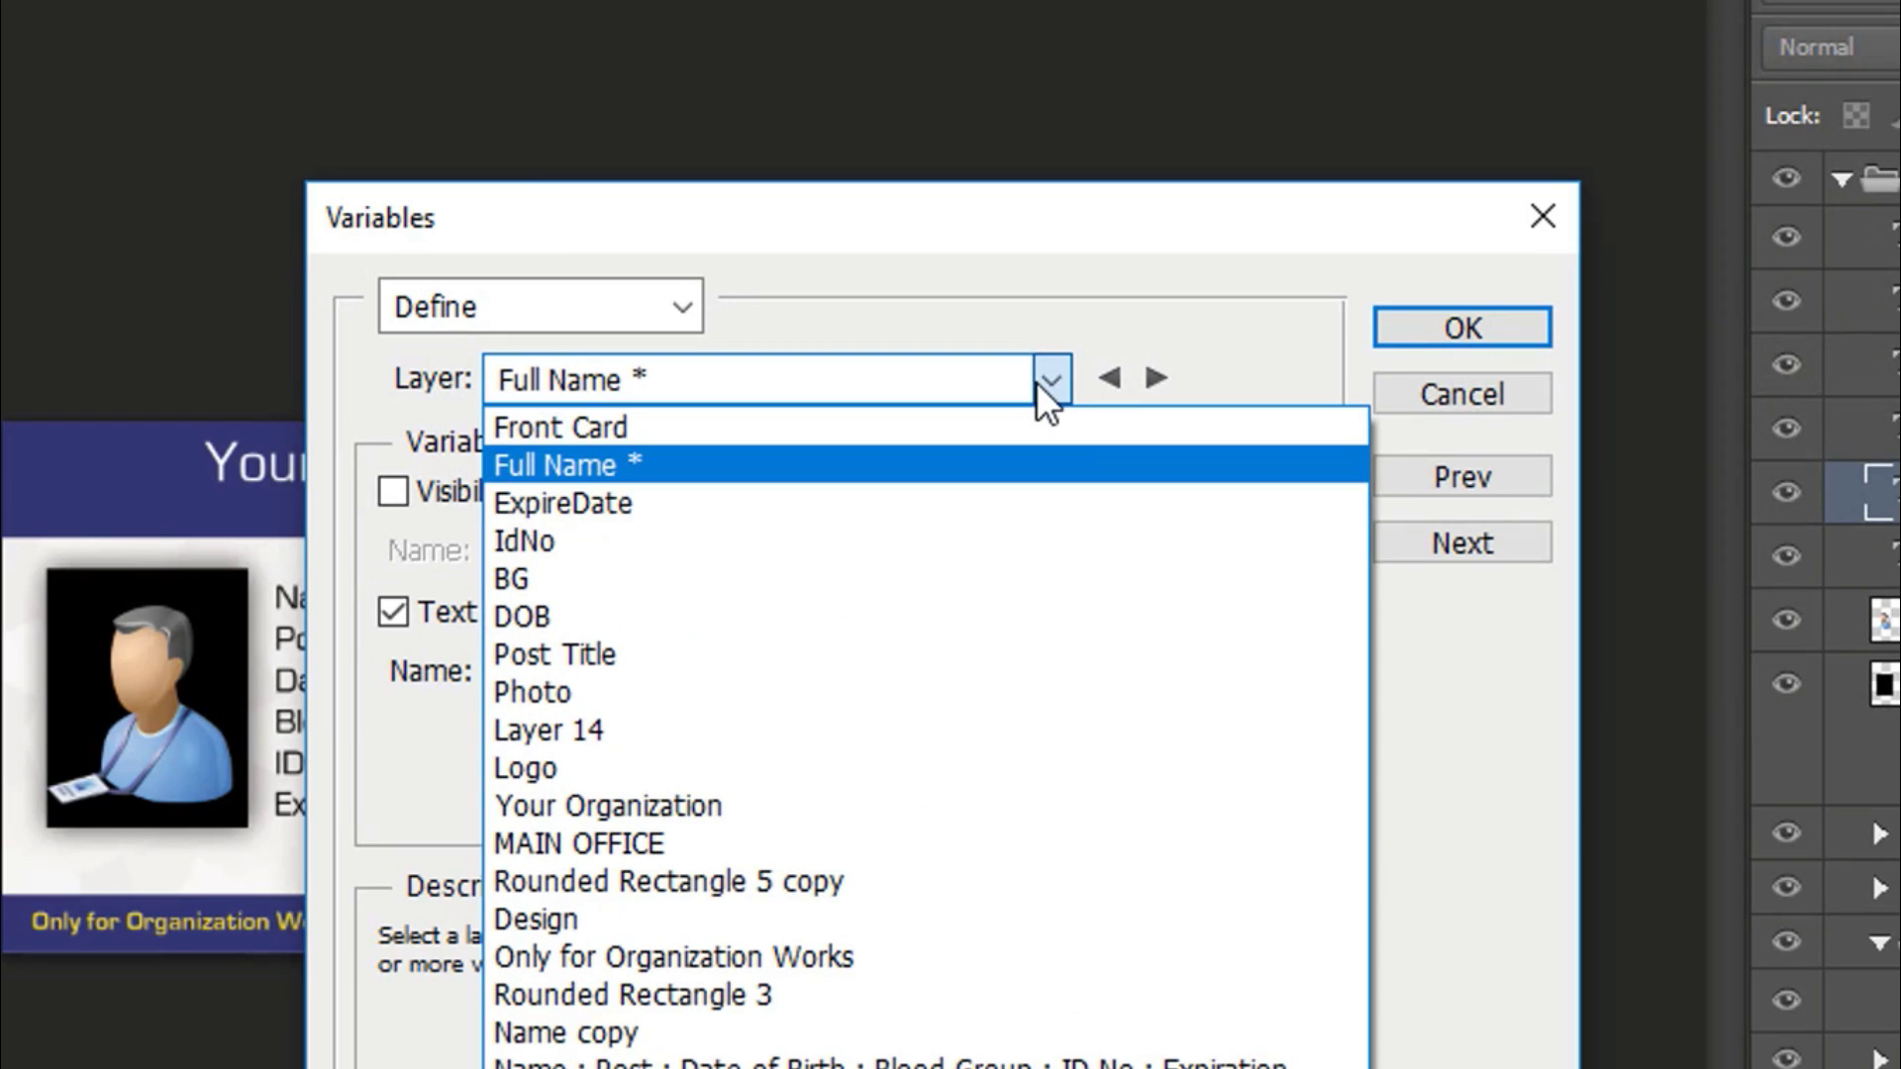
click(871, 505)
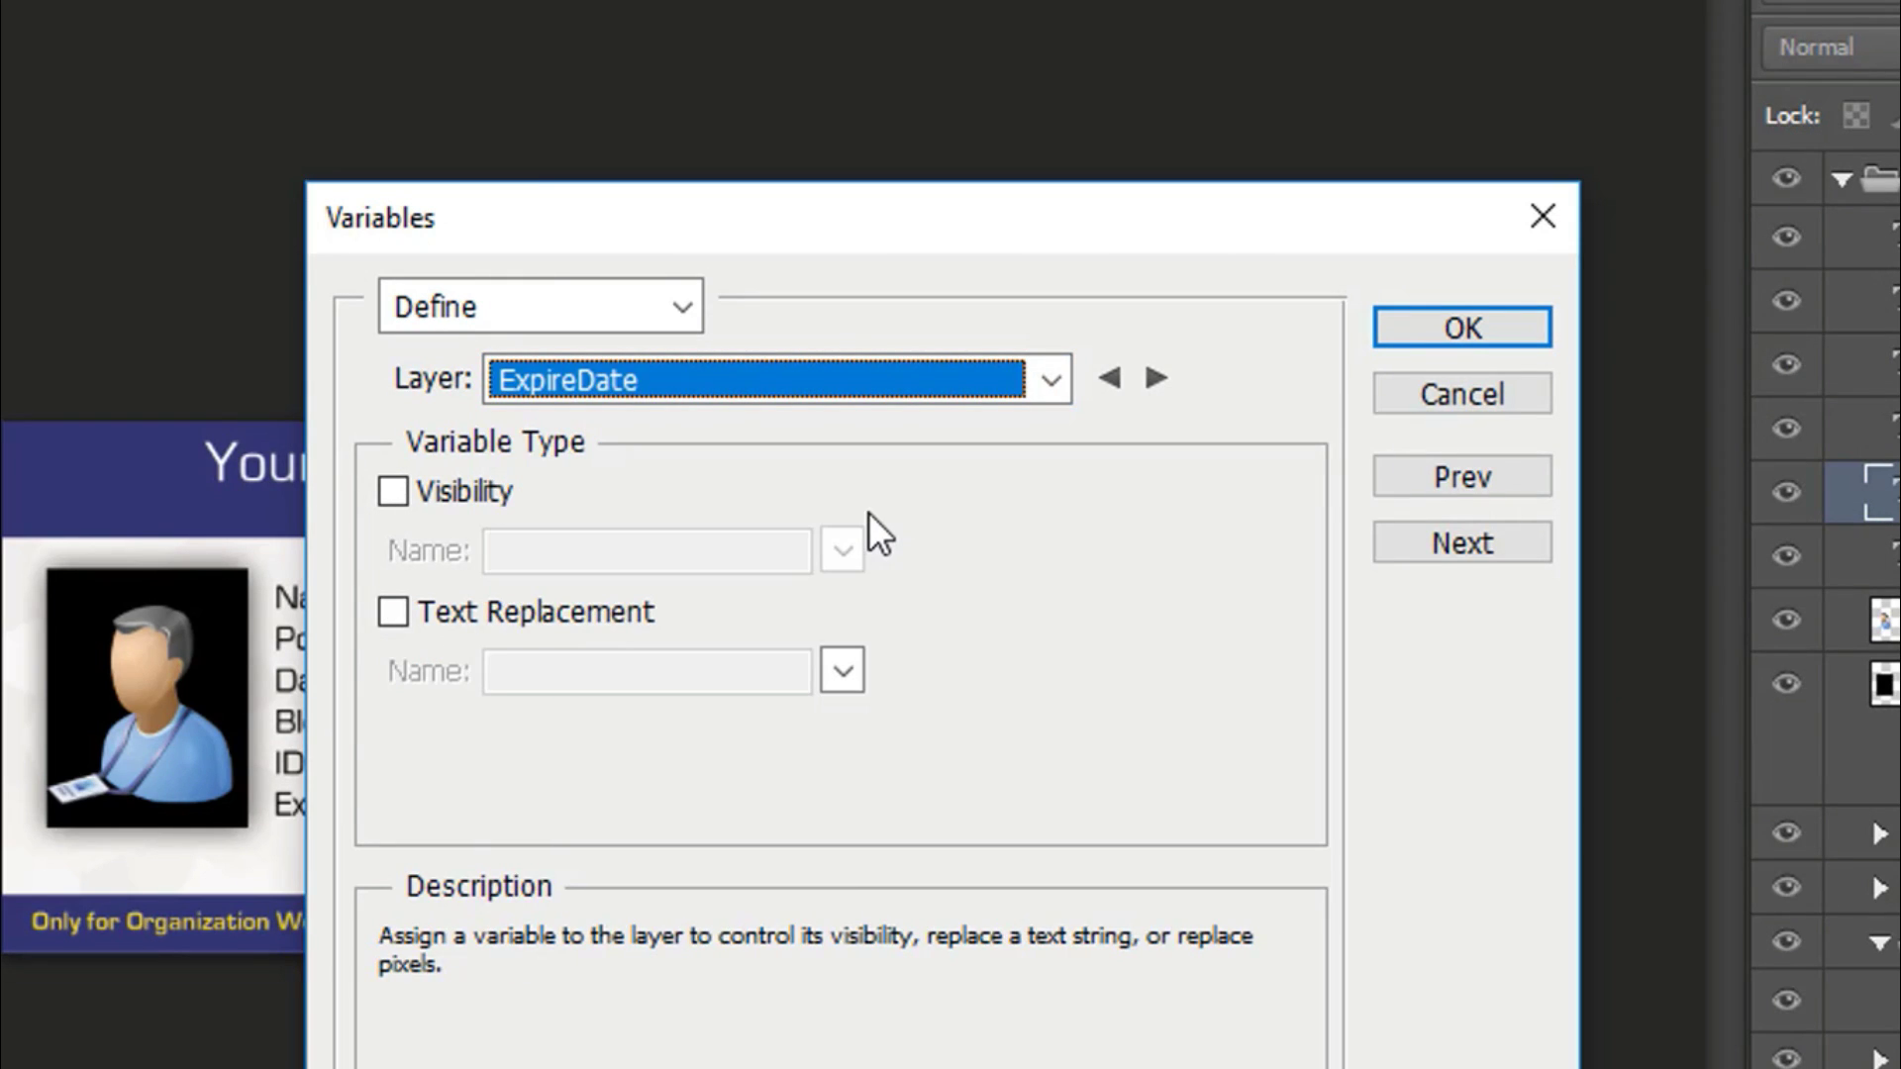
click(471, 615)
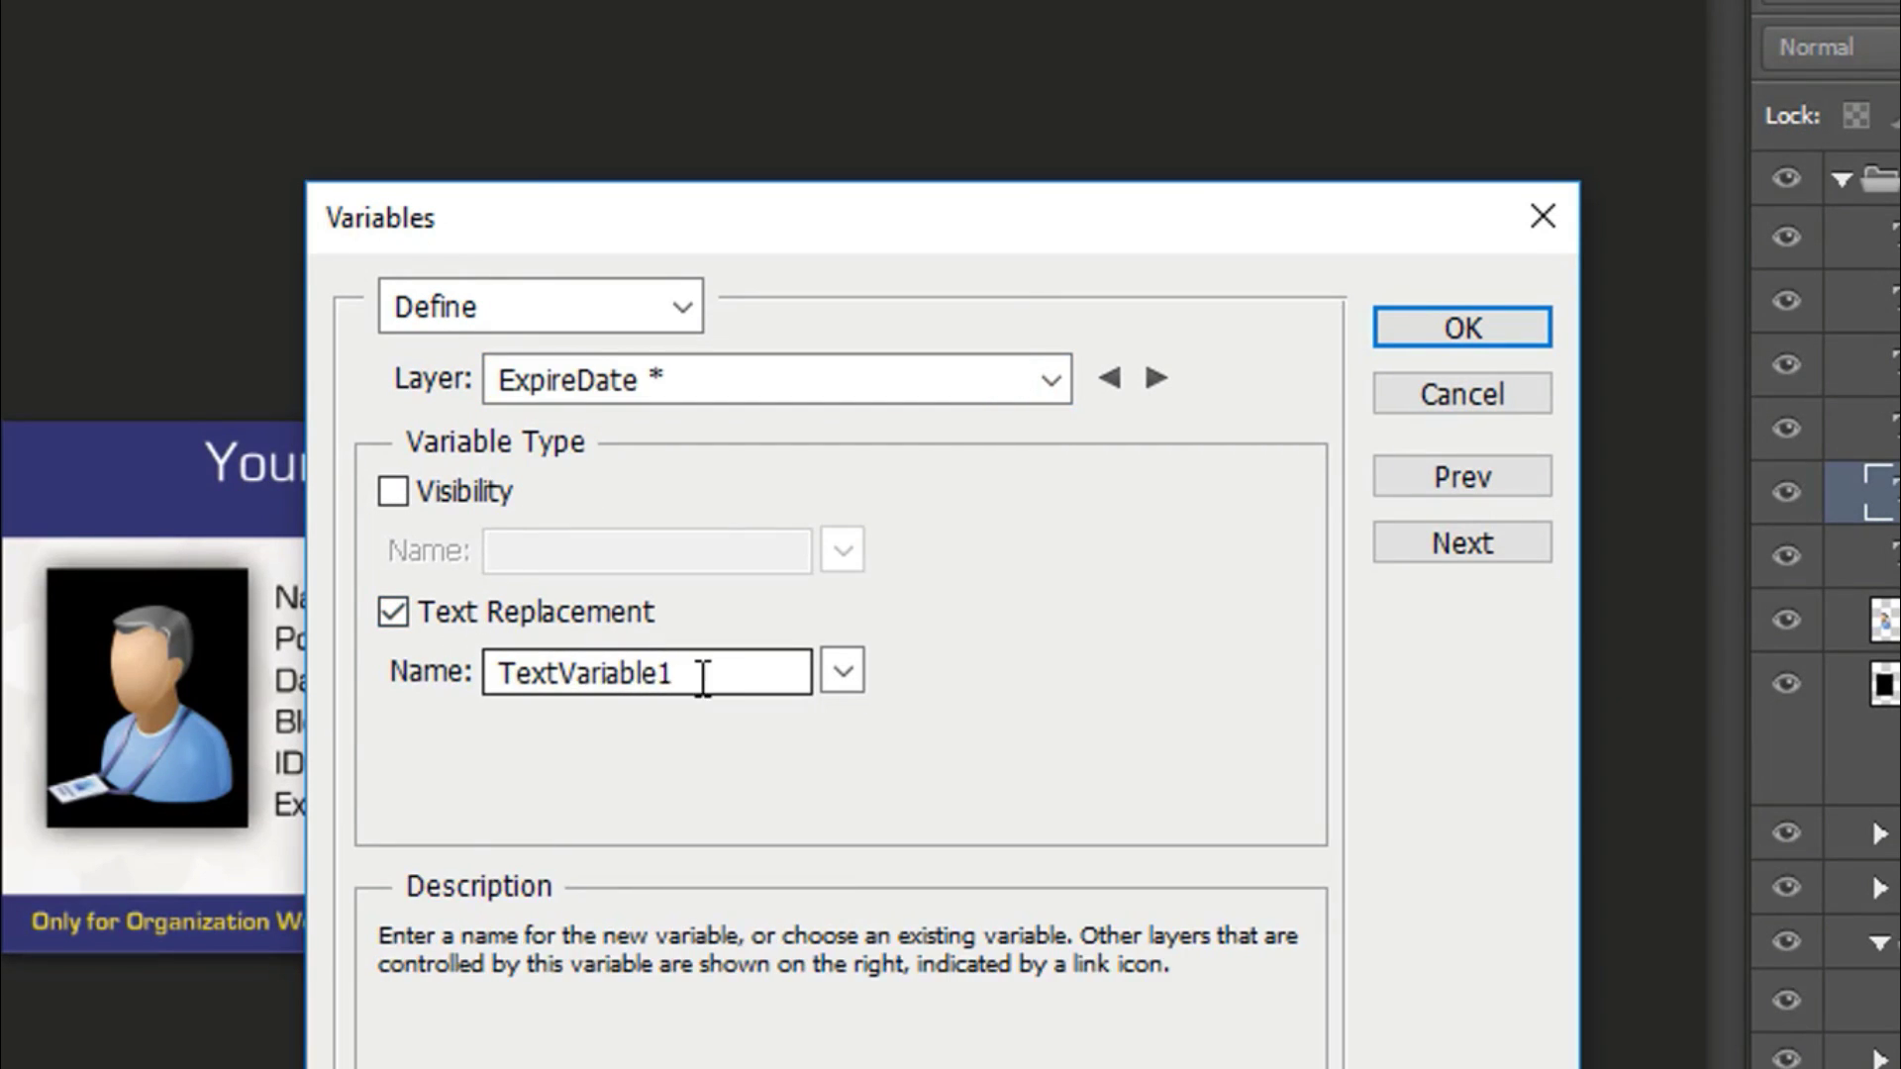
drag(700, 671, 330, 634)
text(Expi)
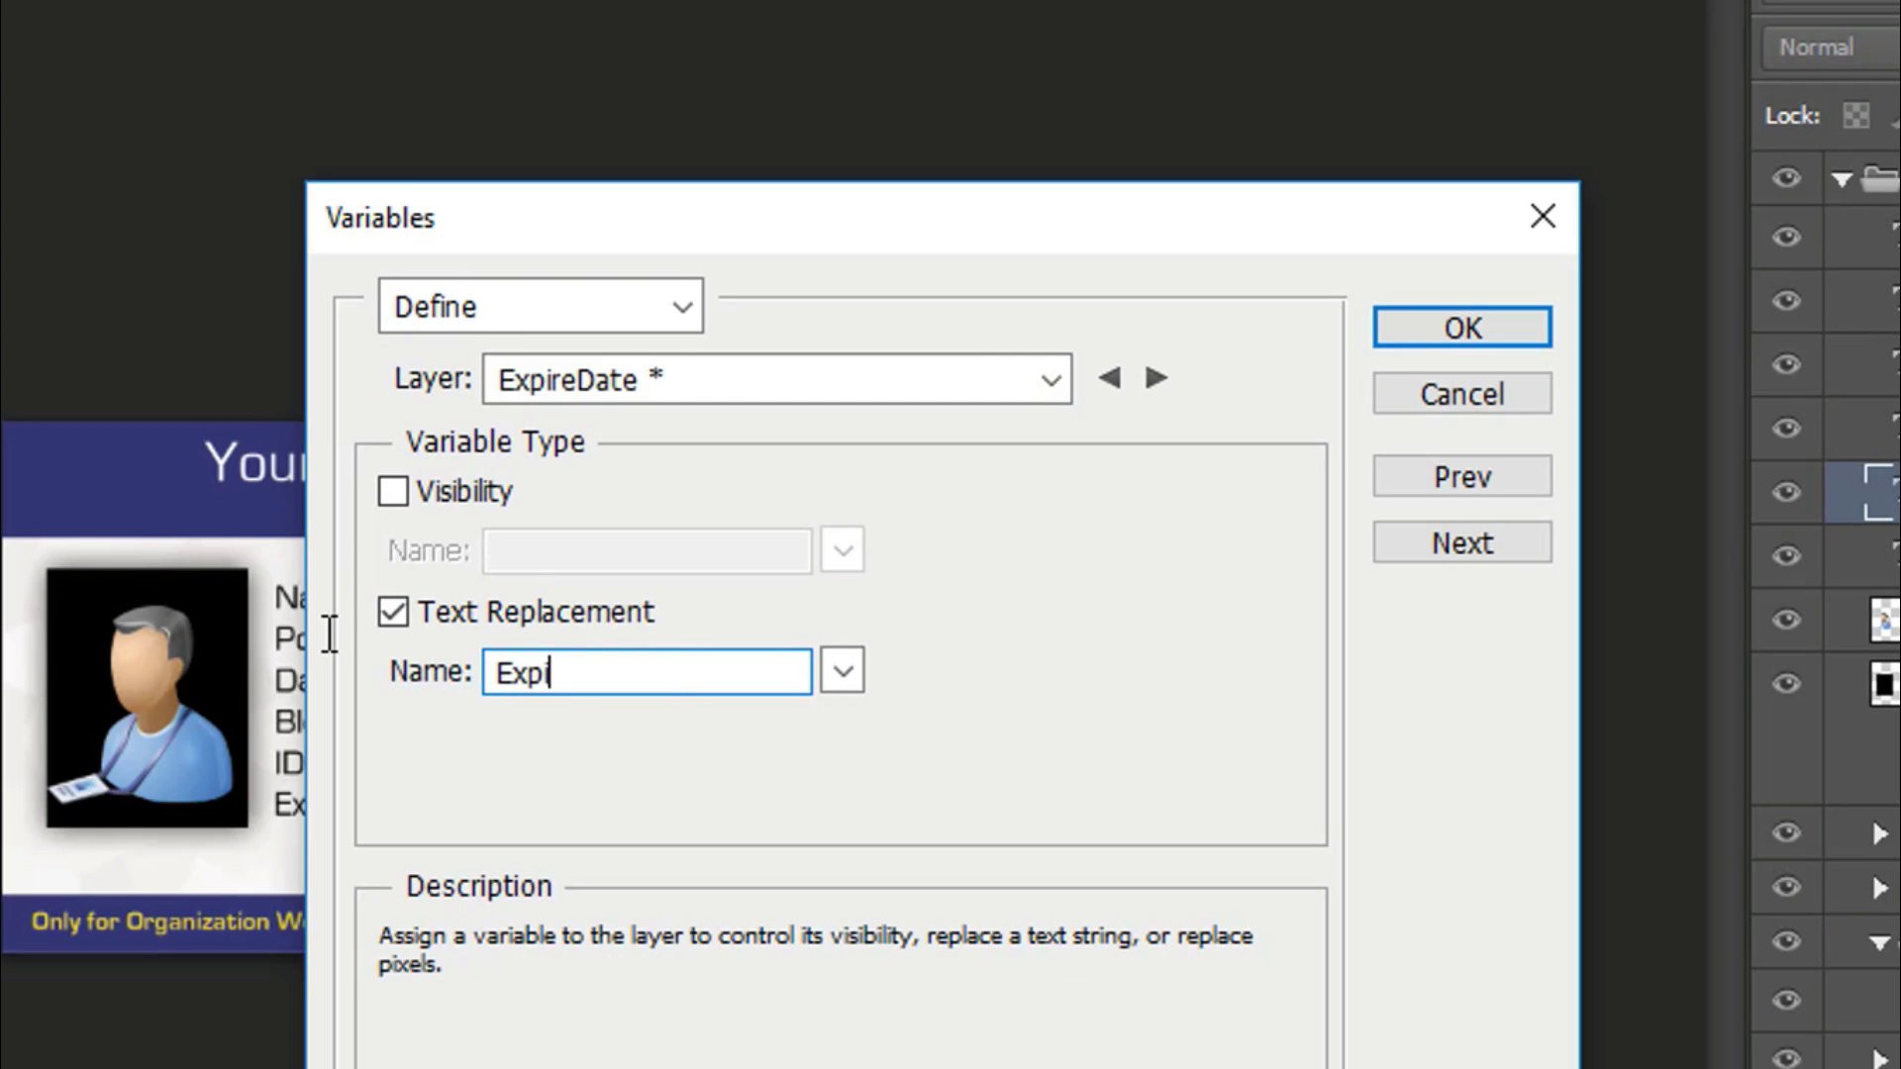
text(reDate)
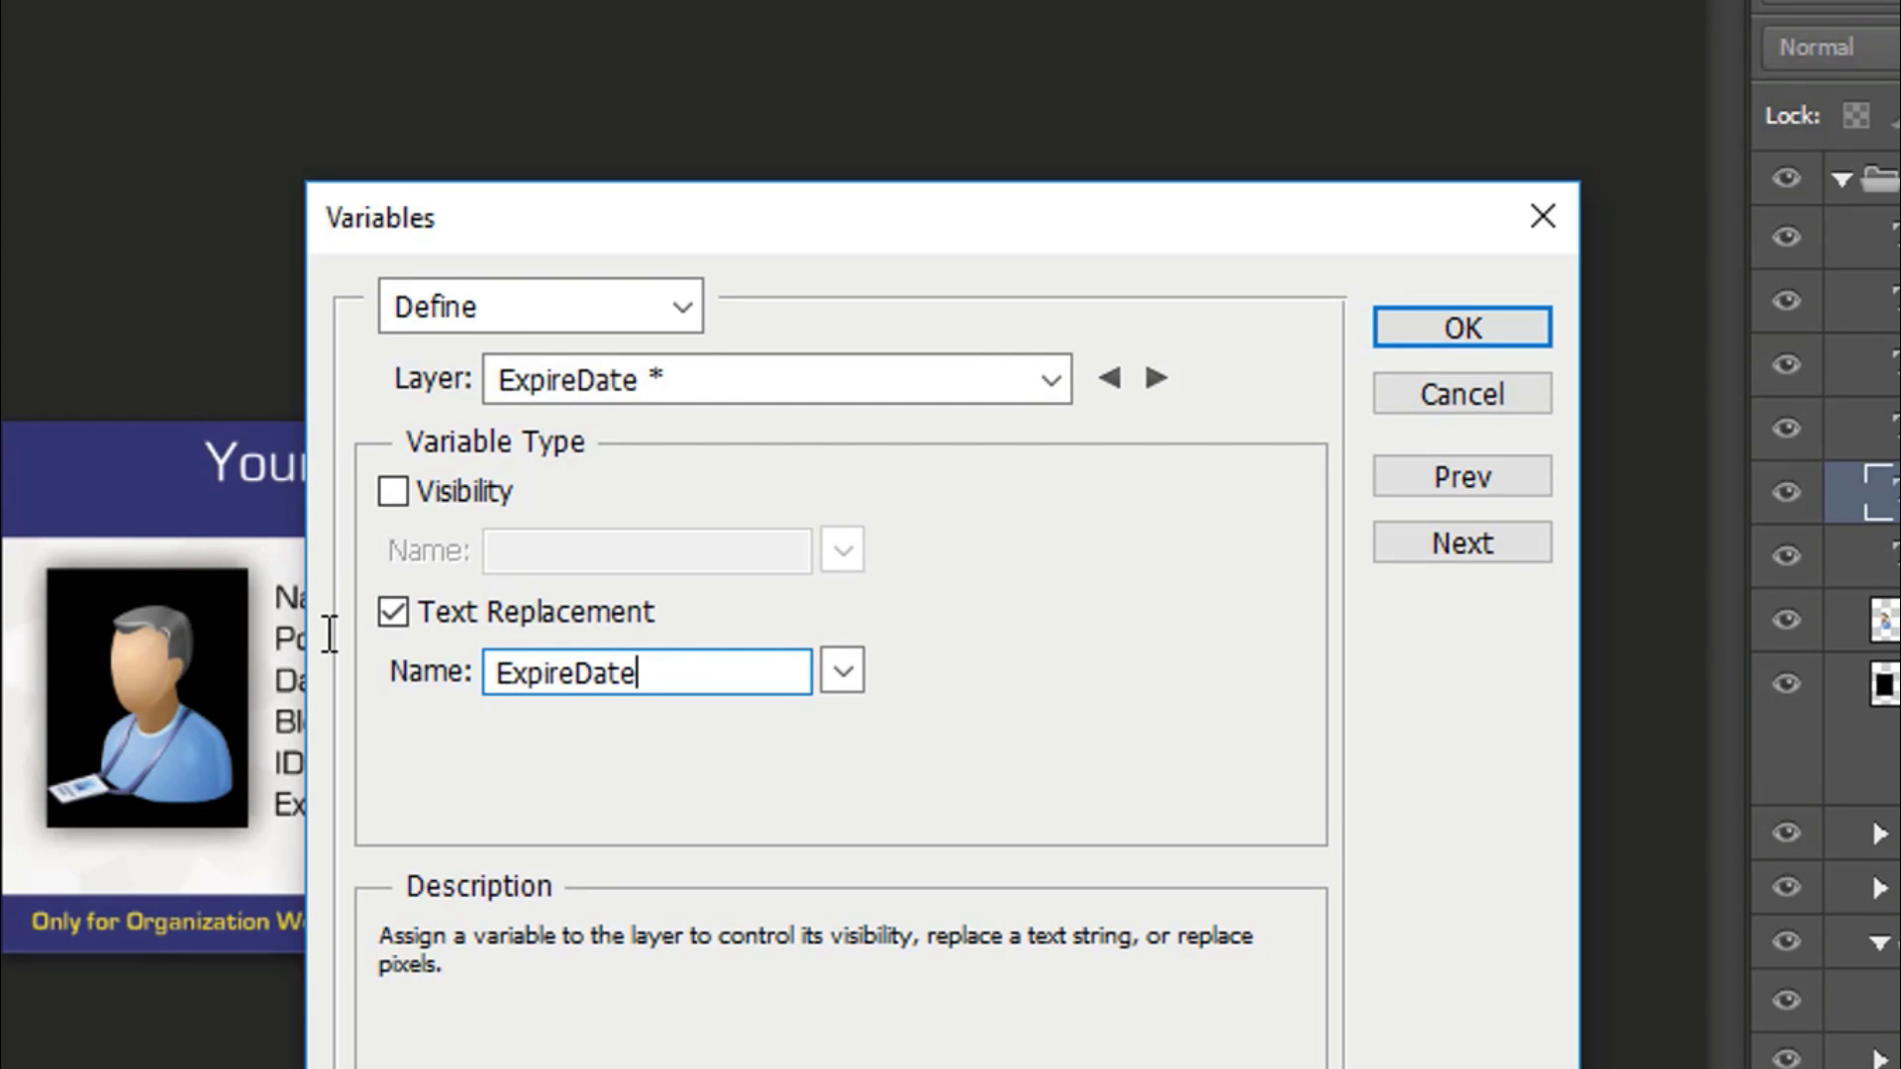
Make the IdNo layer a text-replacement variable named IdNo
click(1051, 383)
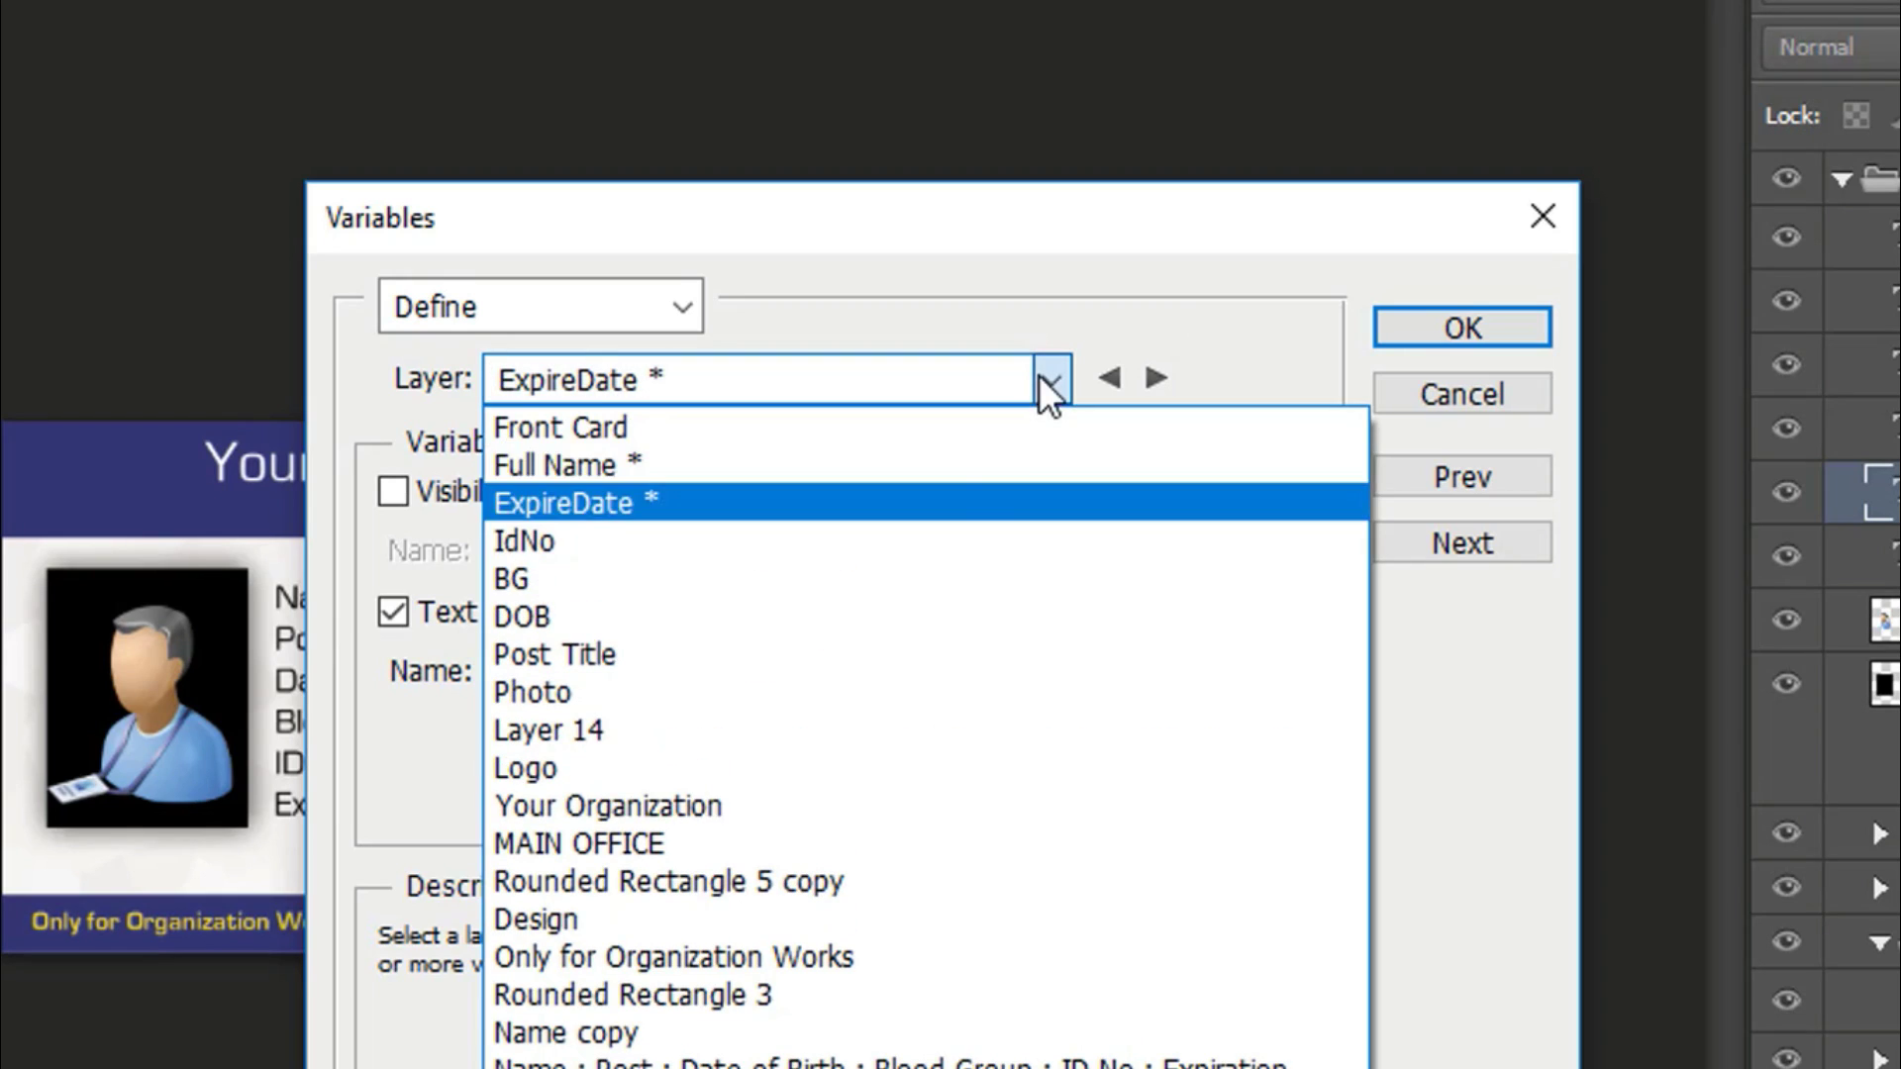
click(862, 549)
click(431, 618)
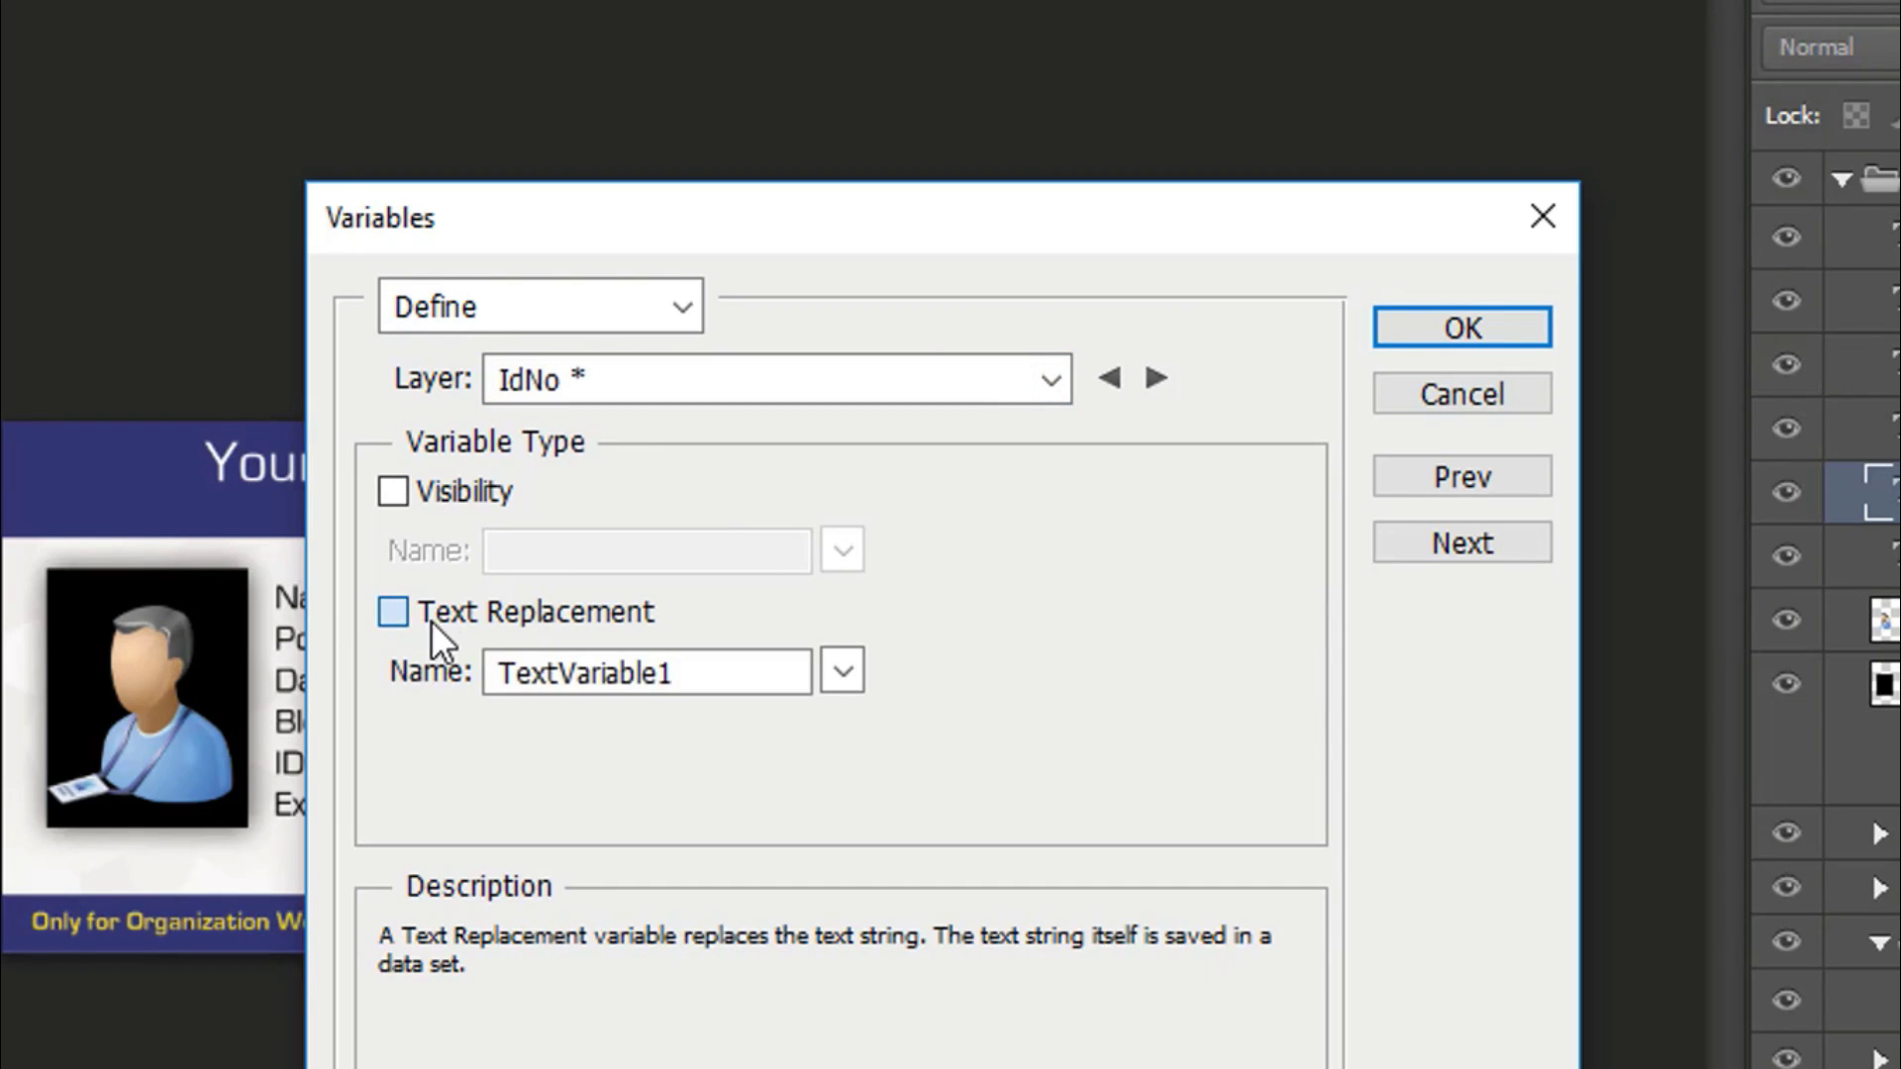
drag(721, 666, 455, 666)
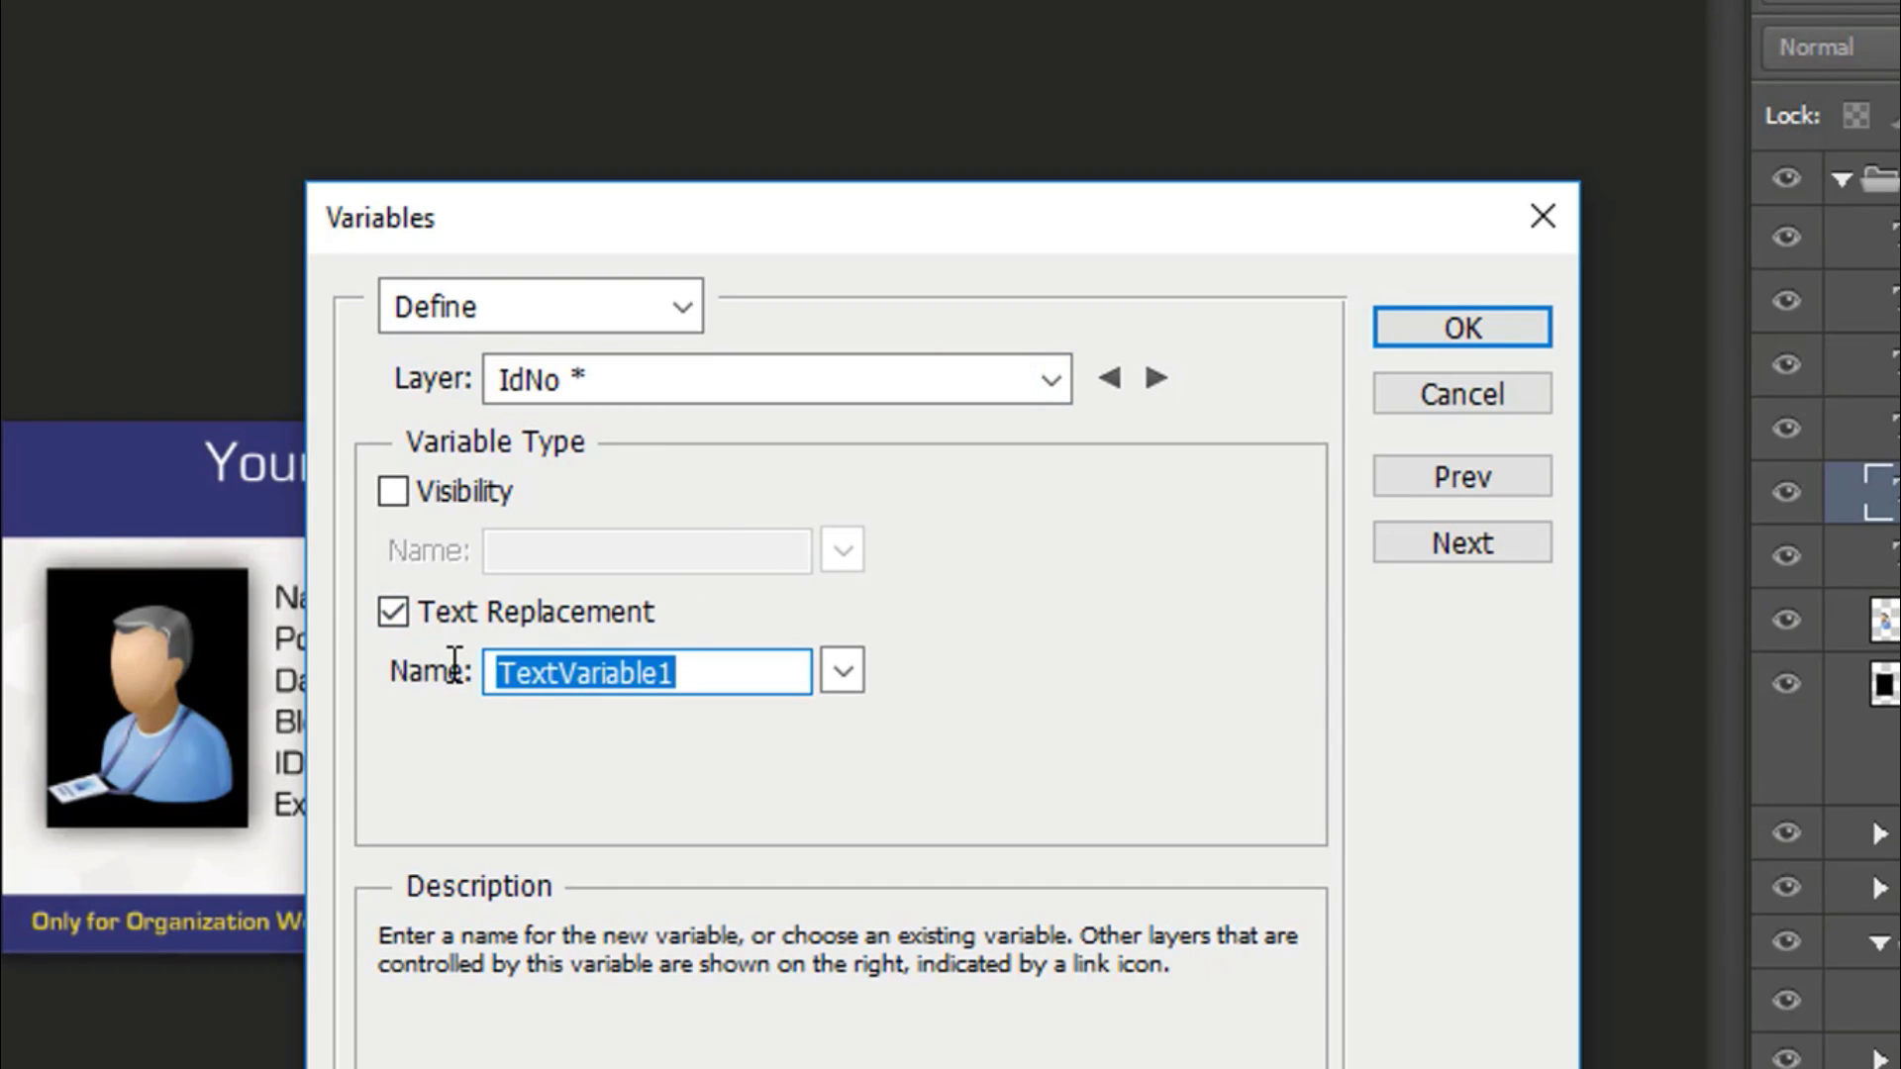
text(IdNO)
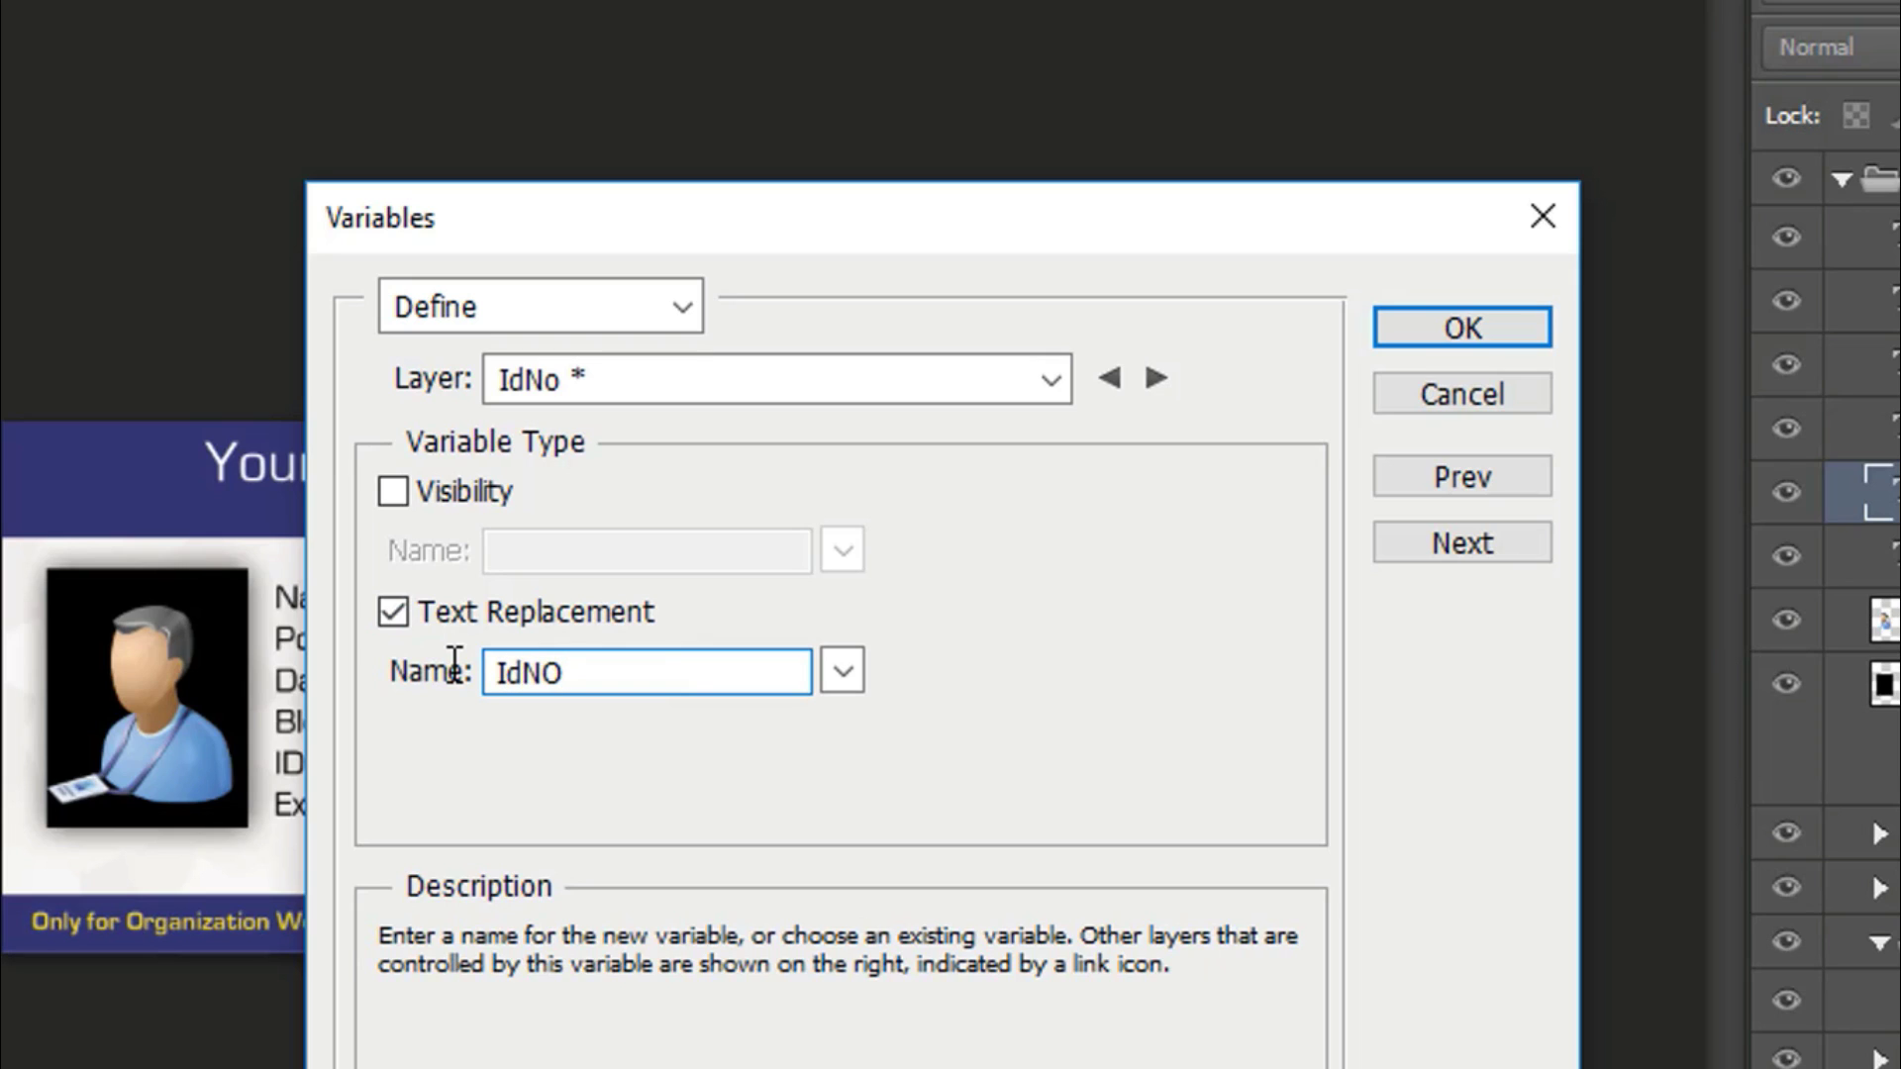
key(BackSpace)
text(o)
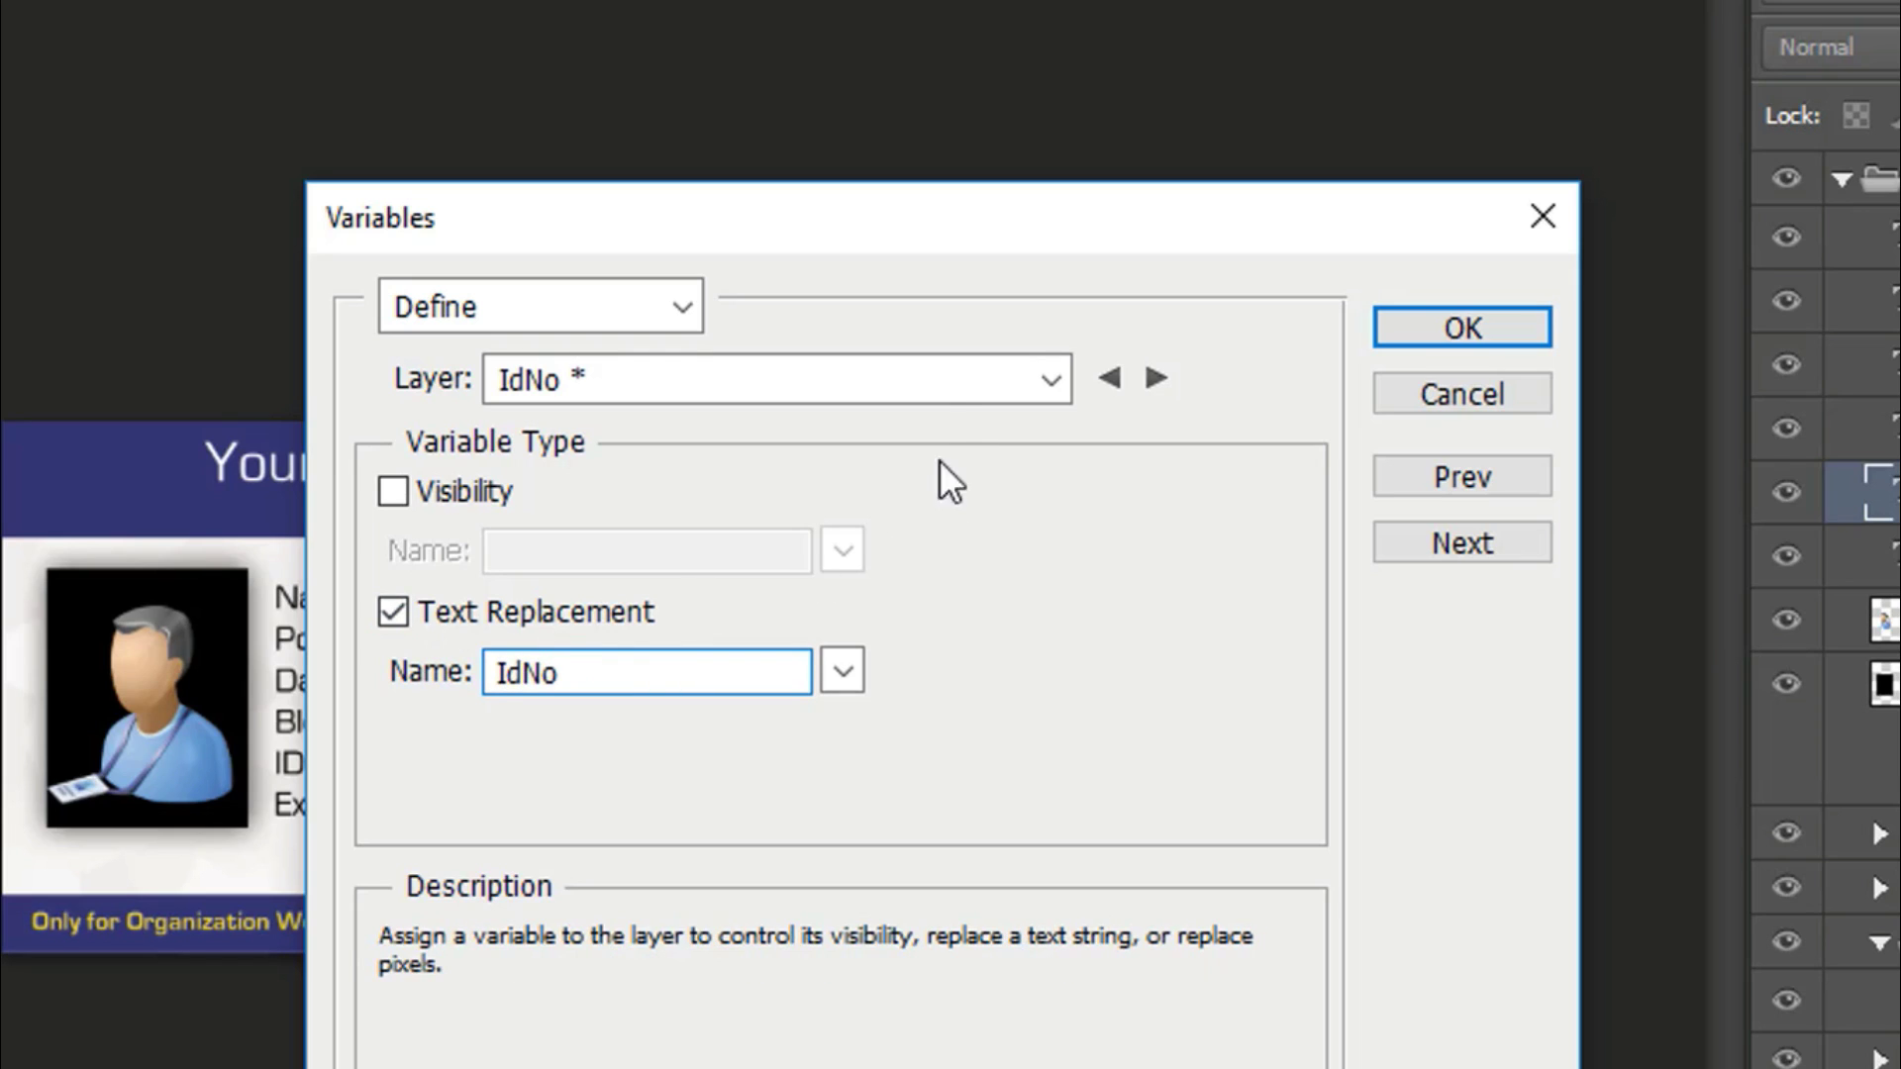
Define text-replacement variables named BG and DOB for the BG and DOB layers
click(925, 378)
click(673, 572)
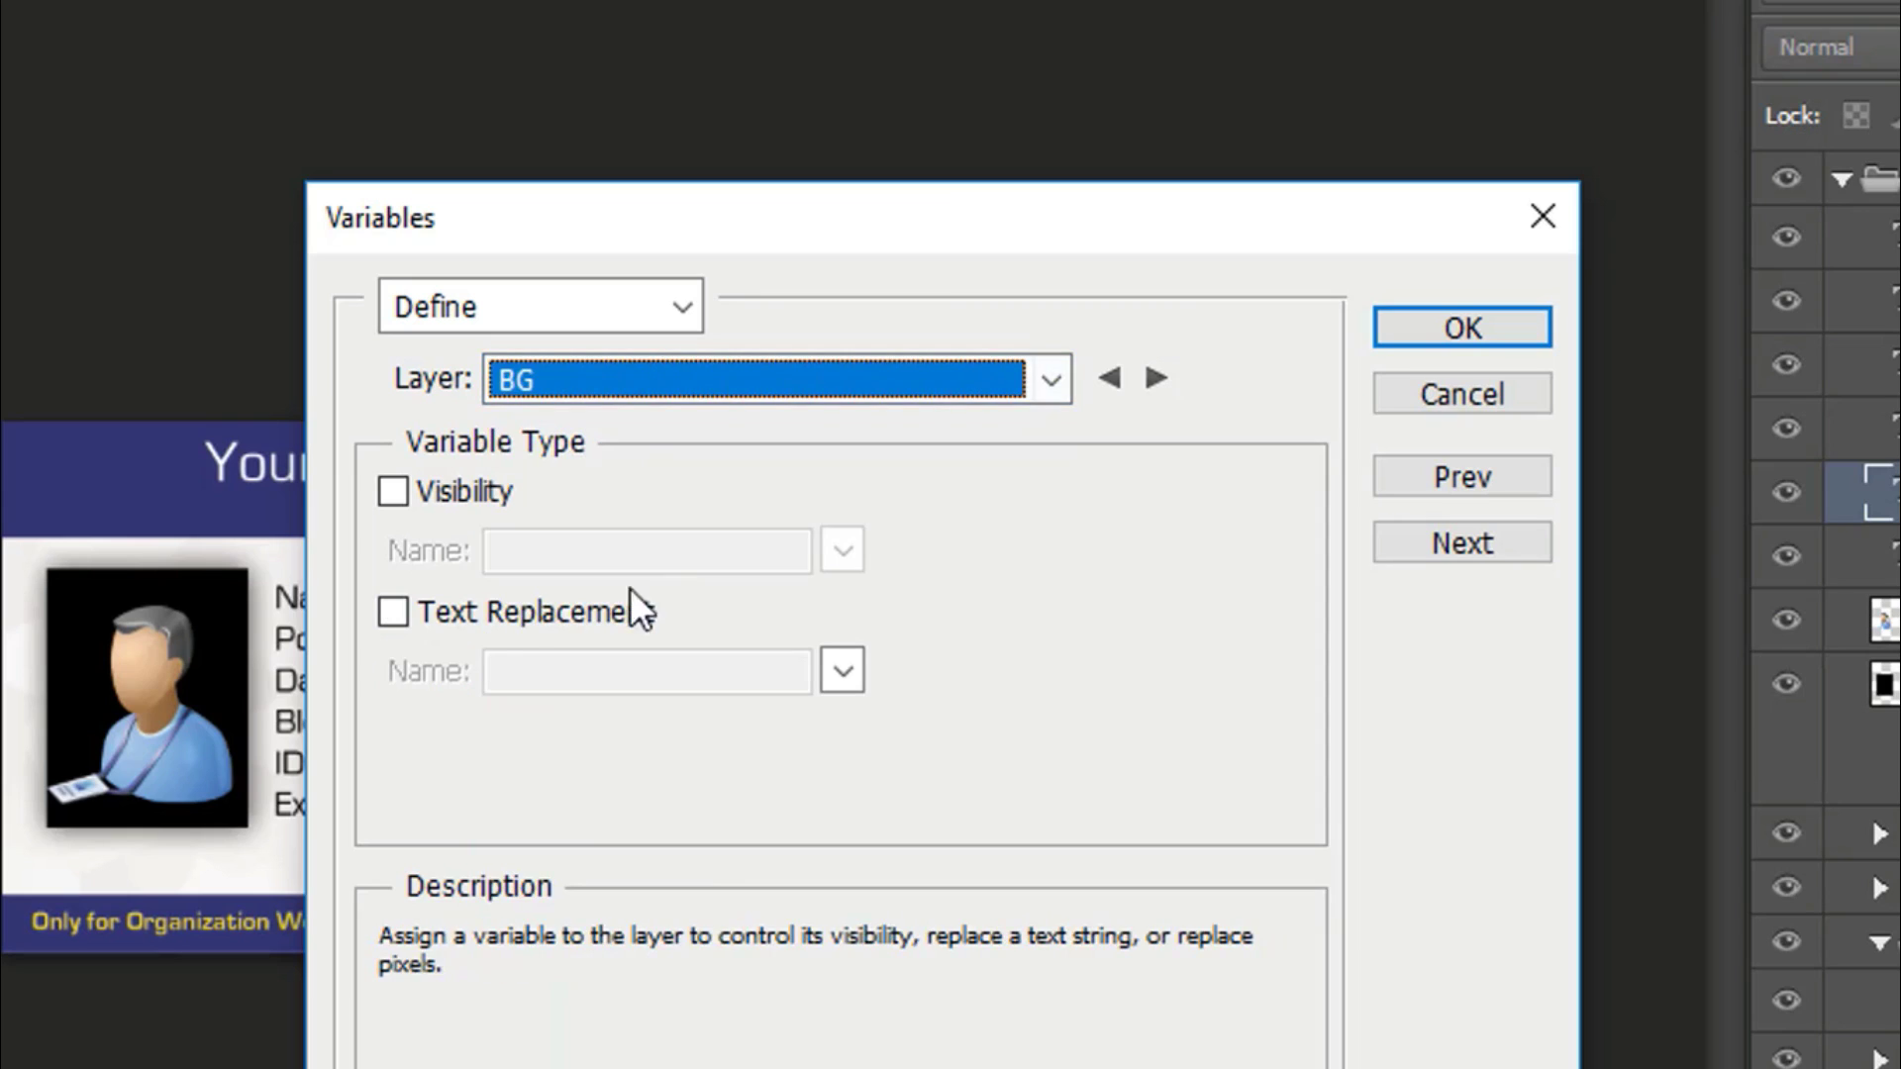
click(466, 615)
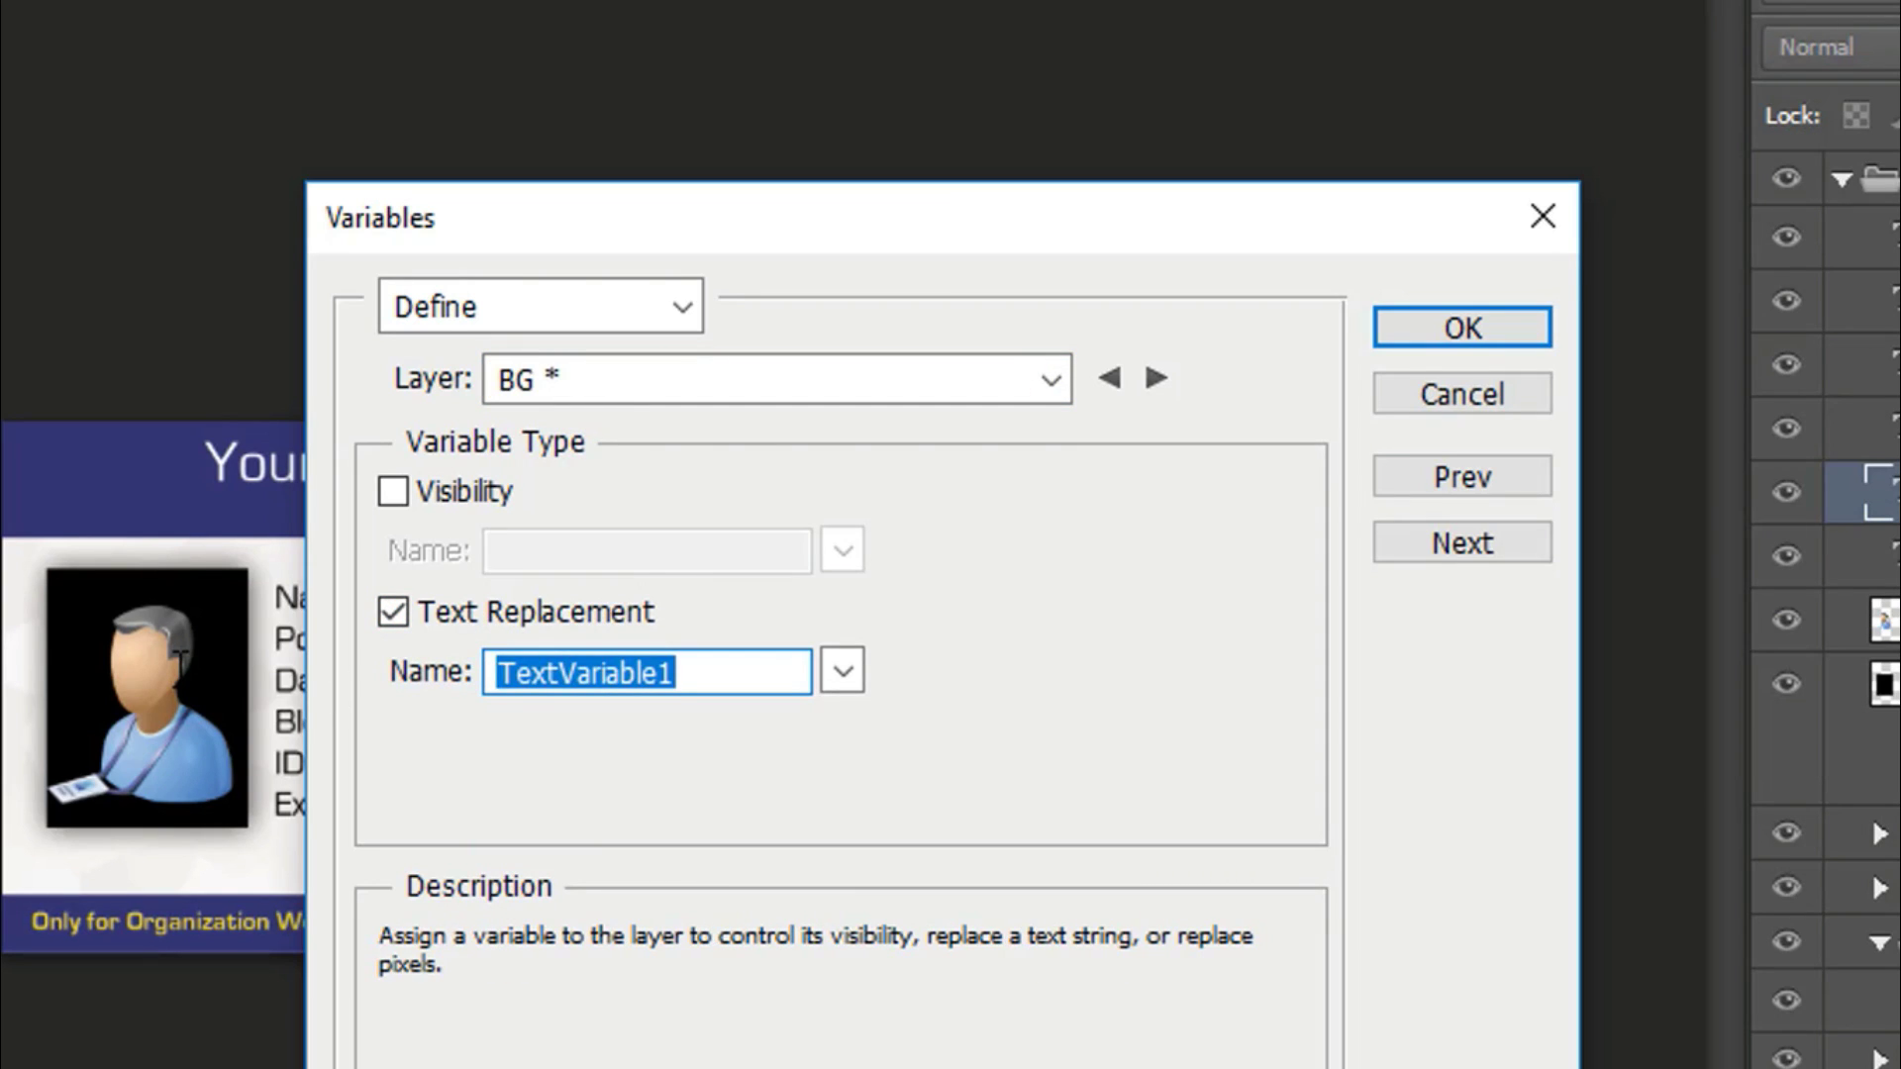
text(BG)
click(889, 386)
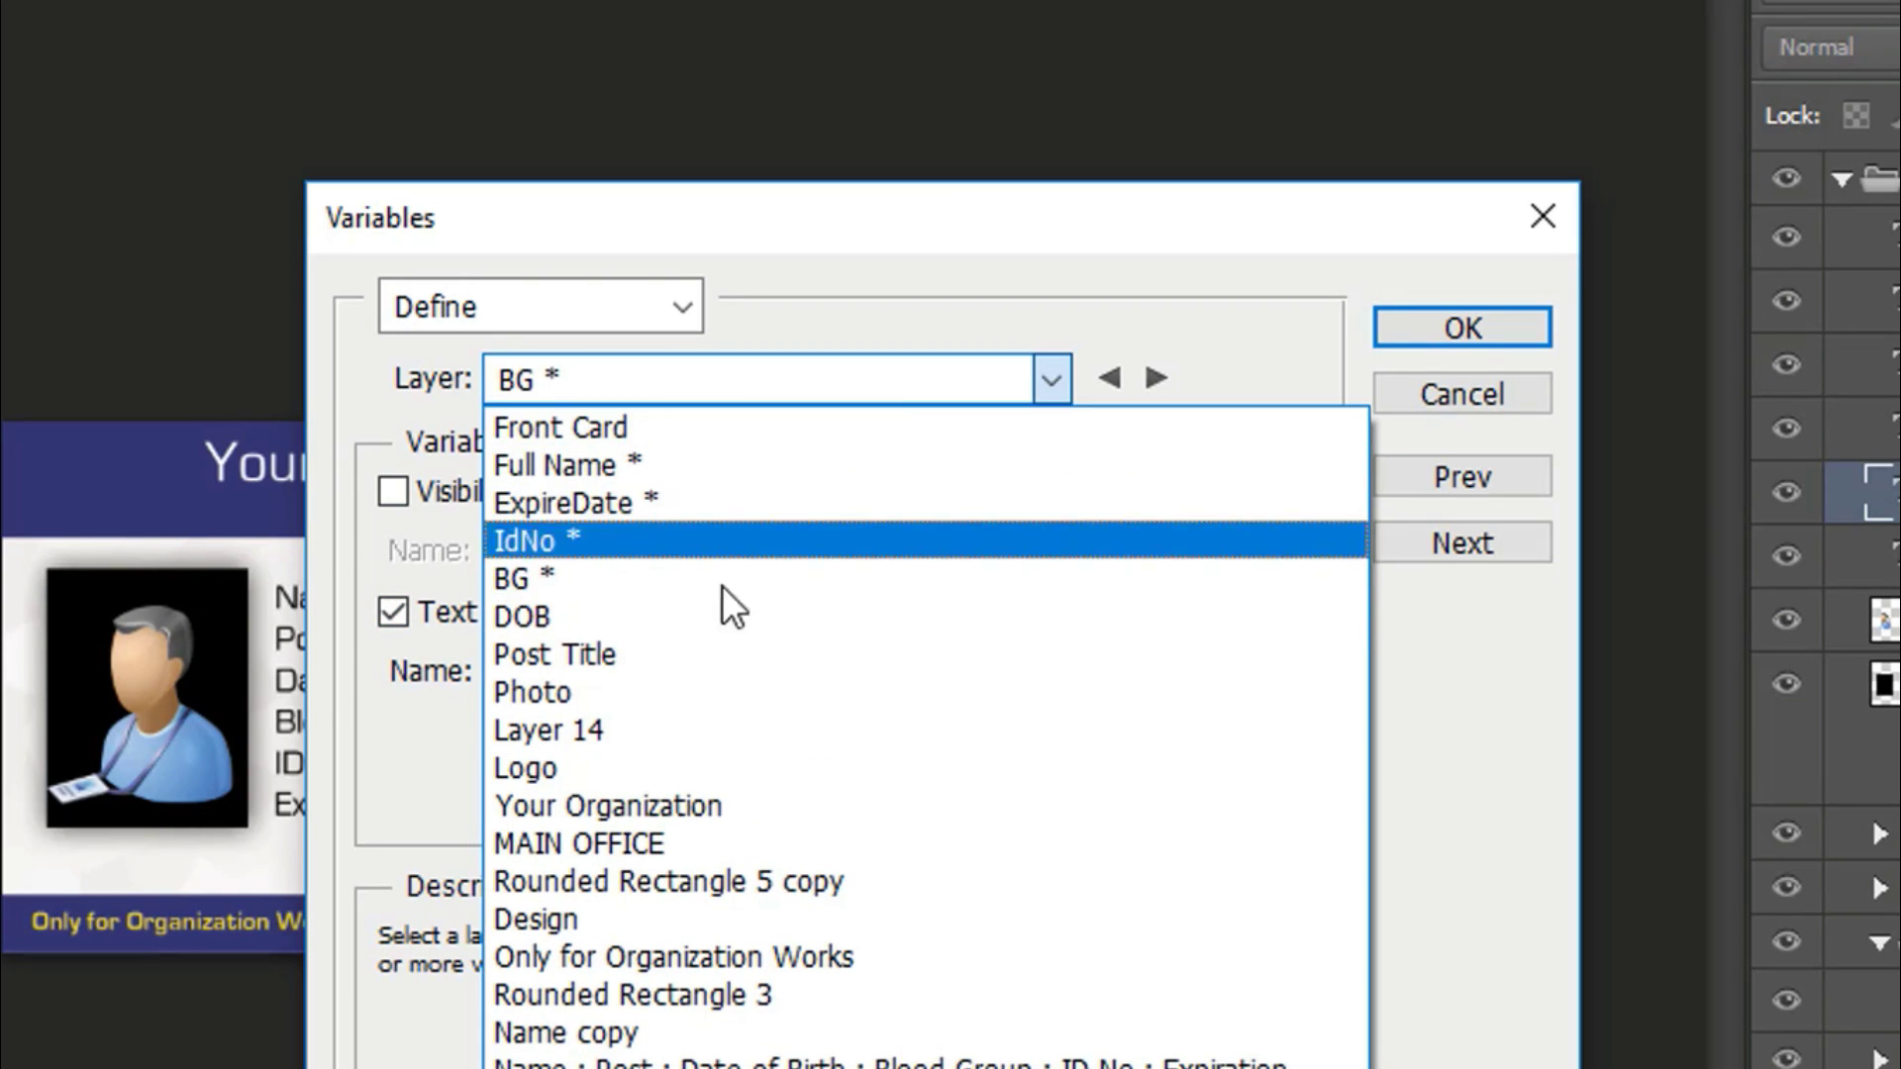
click(679, 616)
click(492, 618)
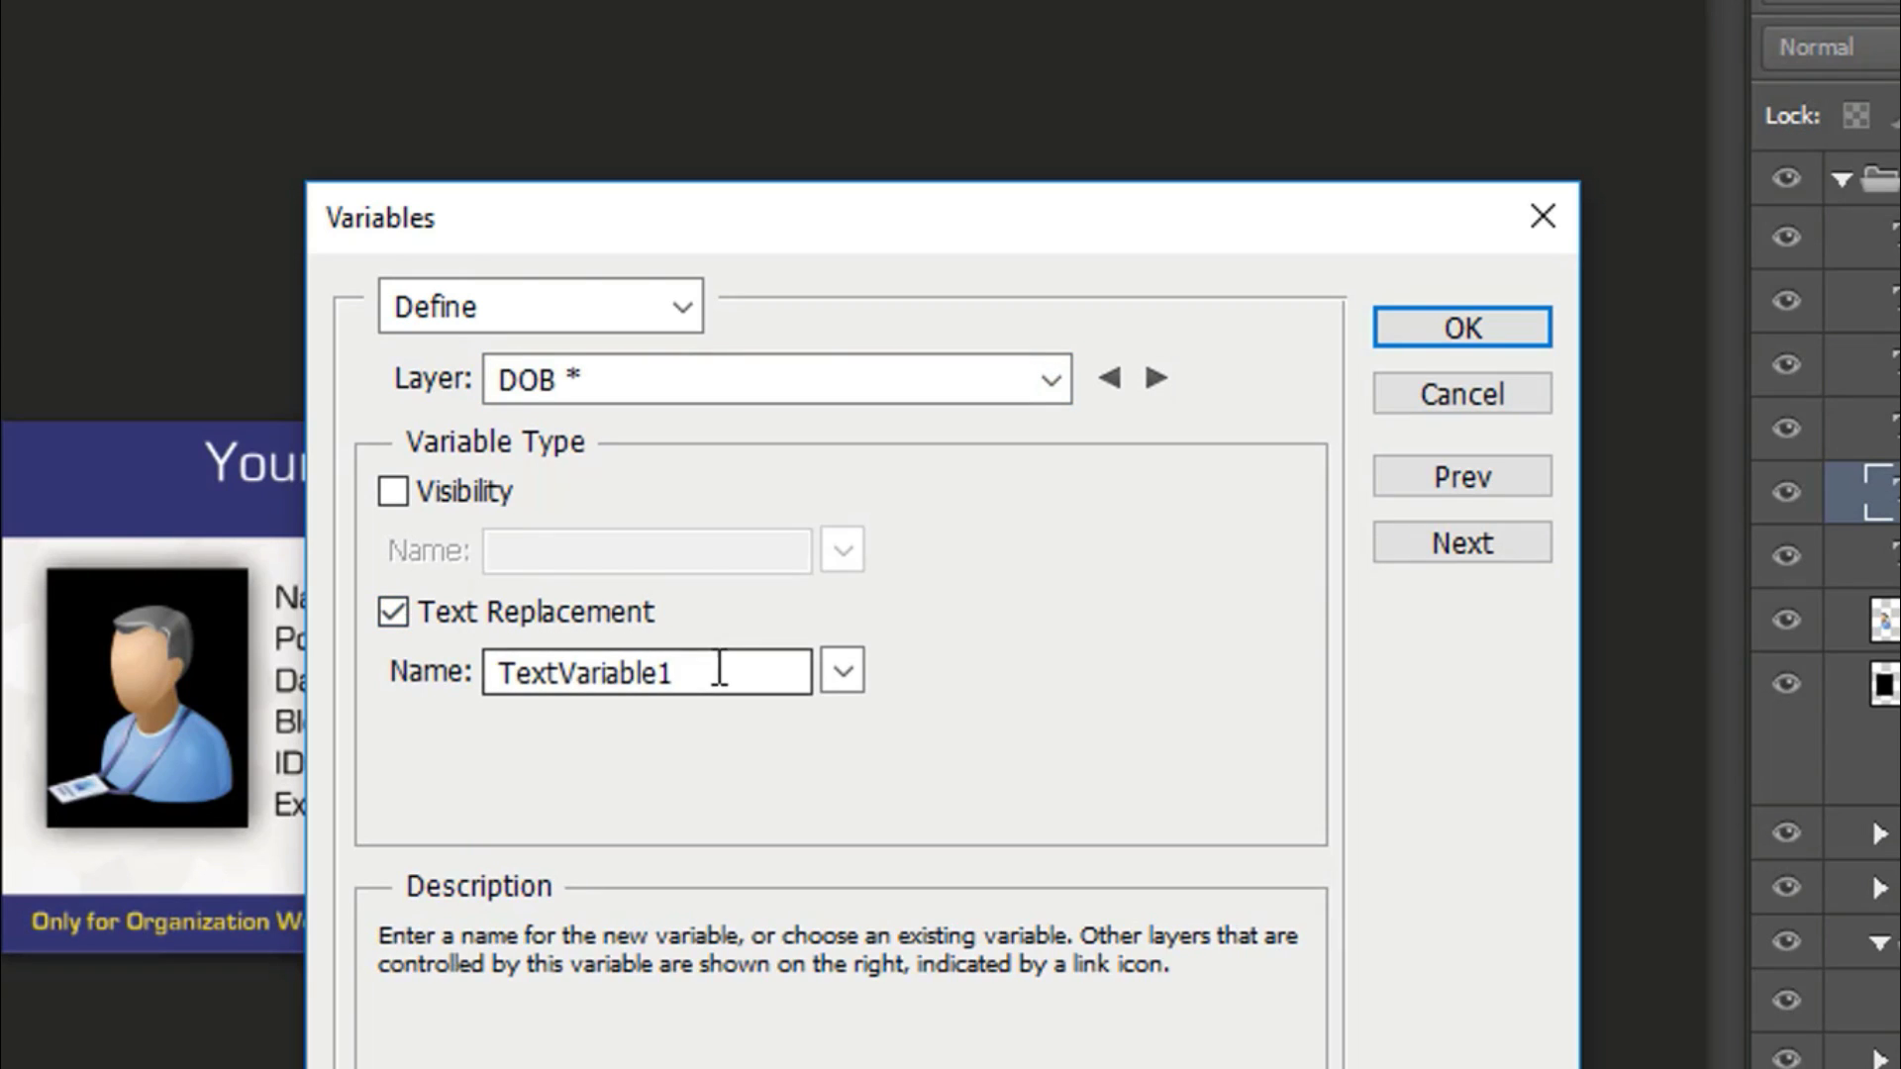
double_click(720, 668)
text(DO)
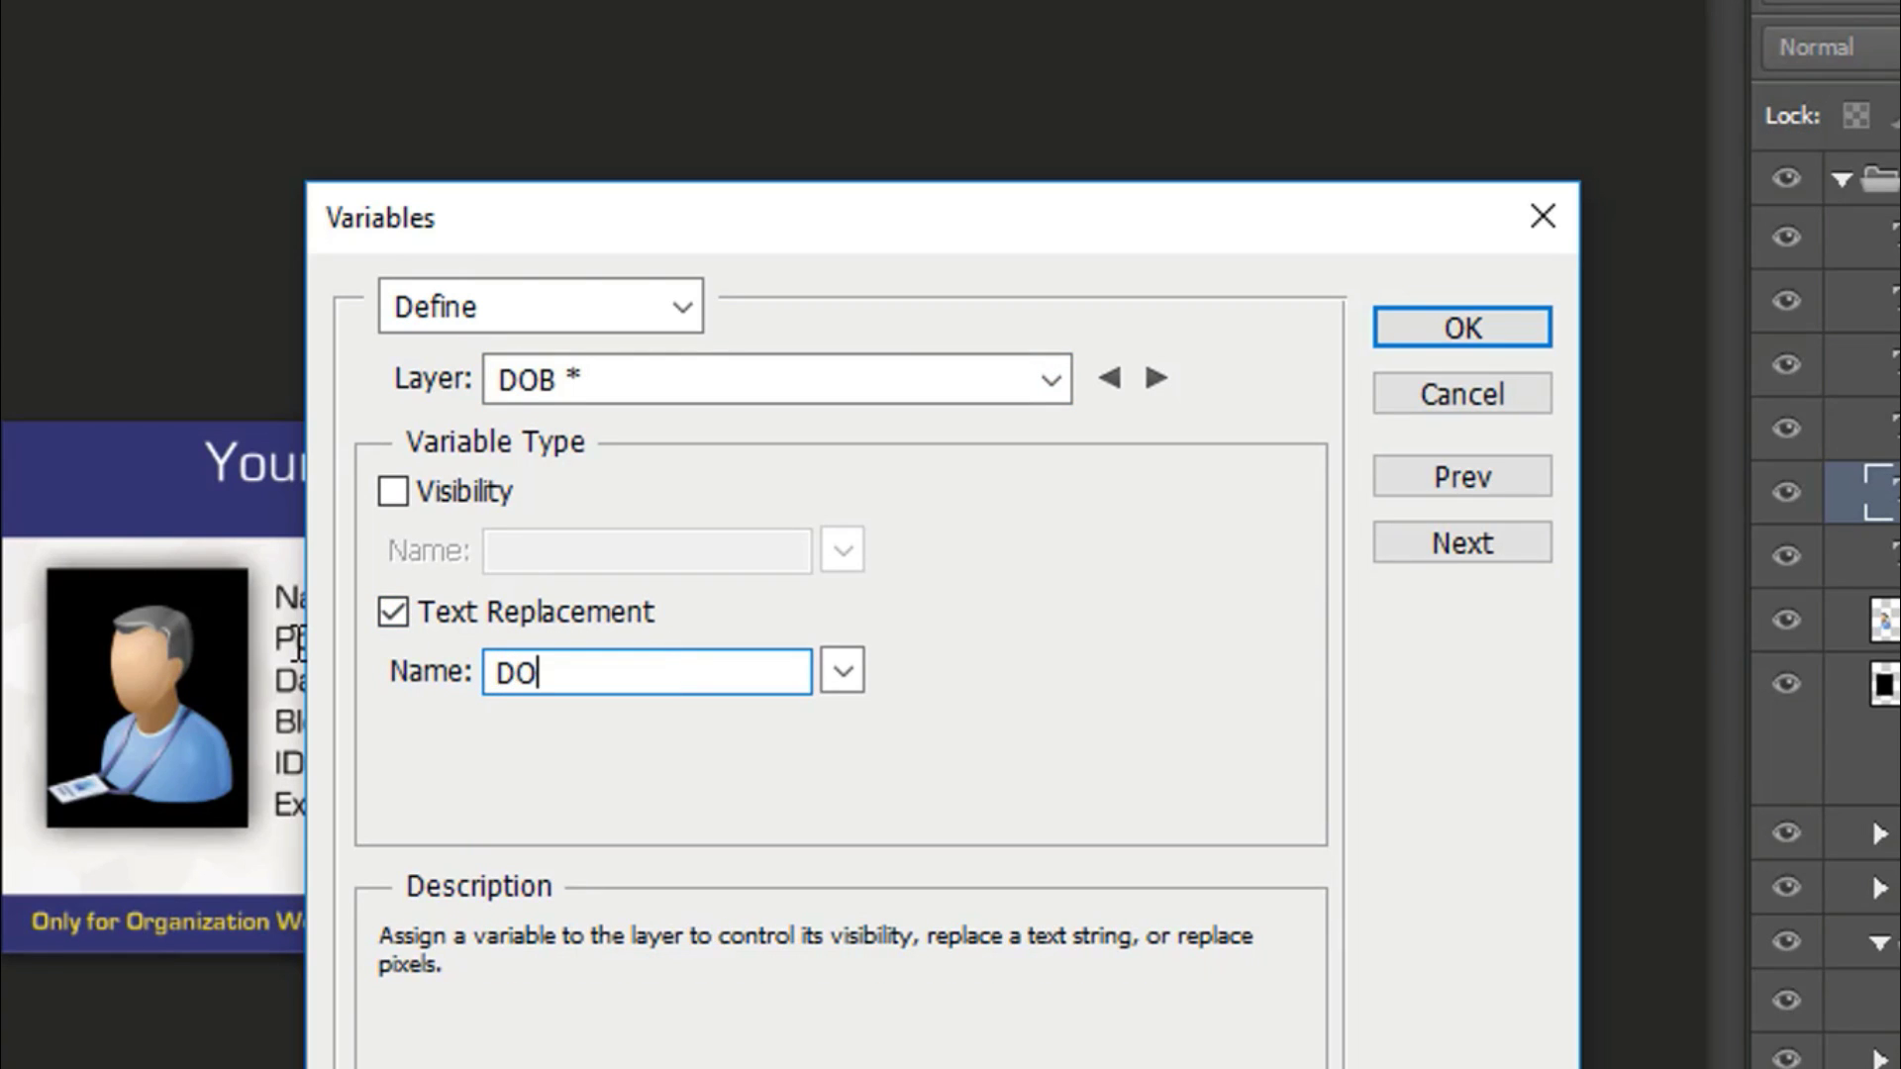
text(B)
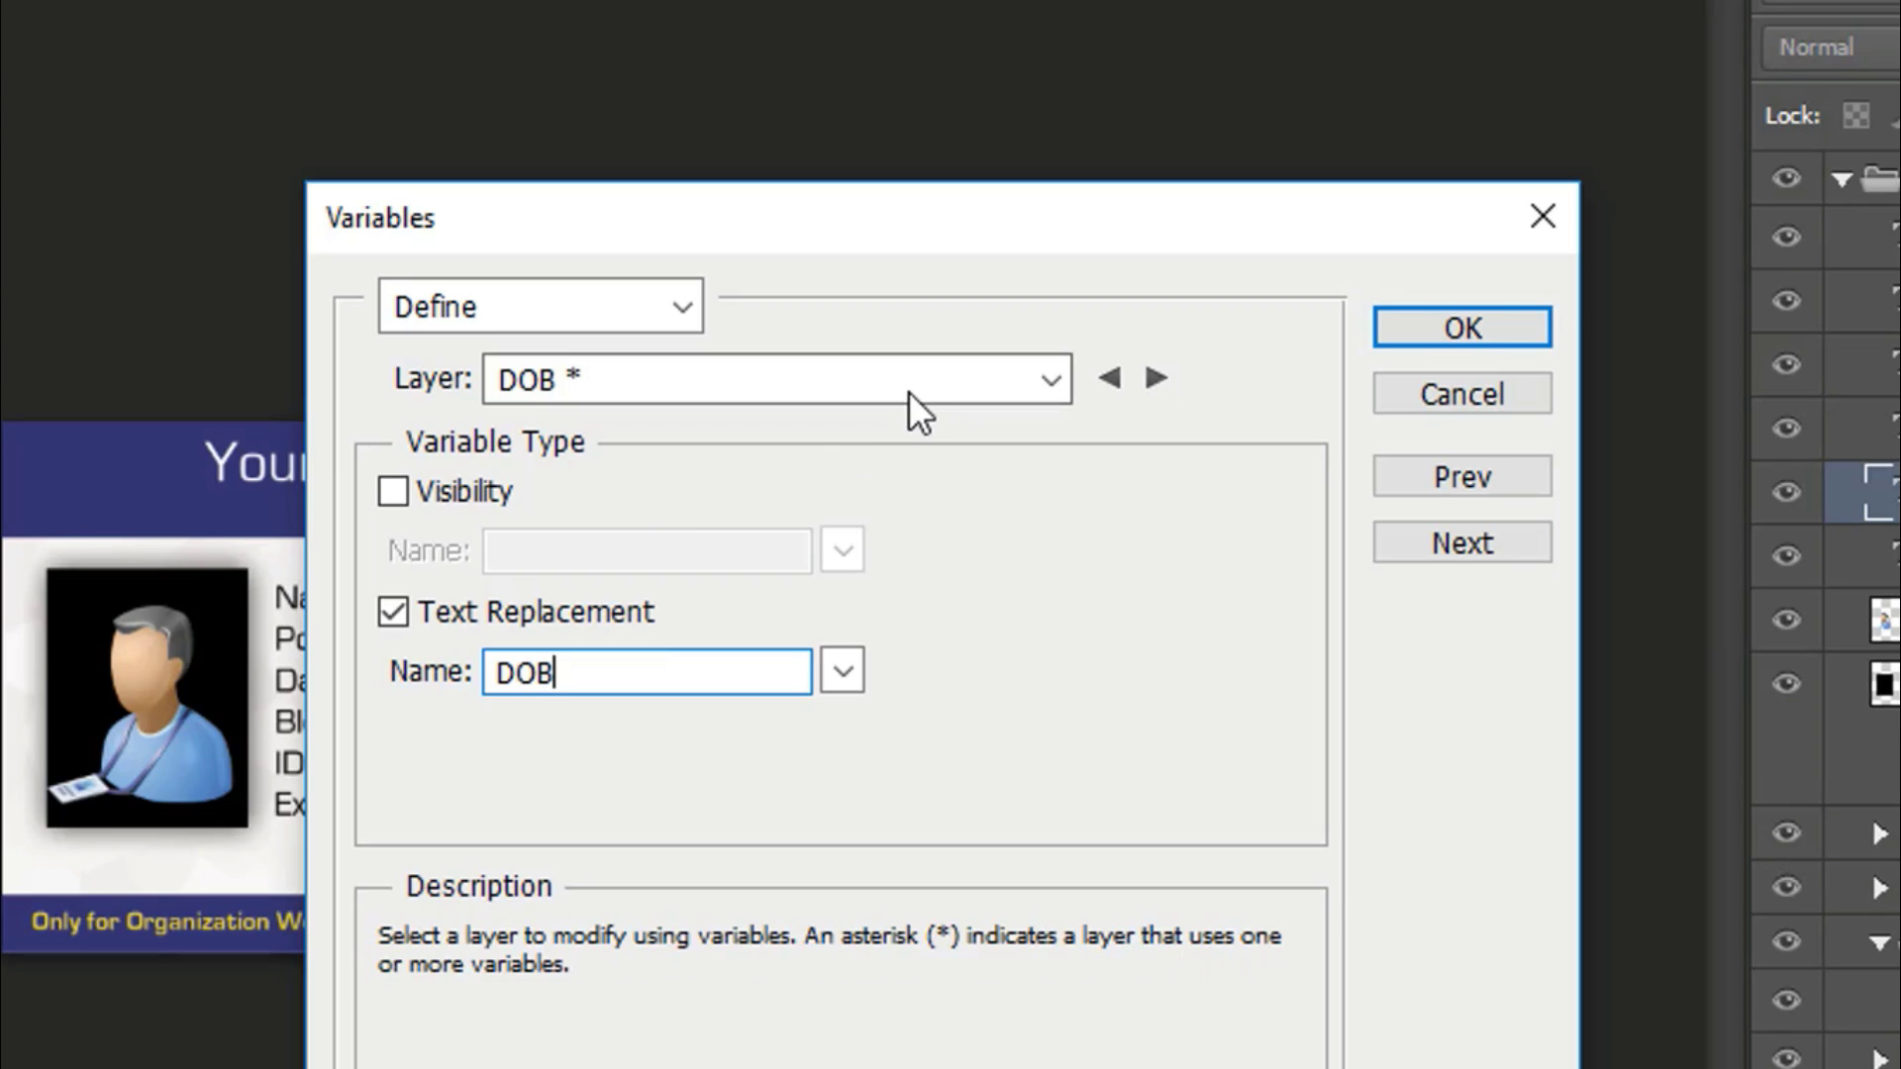
Make the Post Title layer a text-replacement variable named PostTitle
click(911, 389)
click(741, 663)
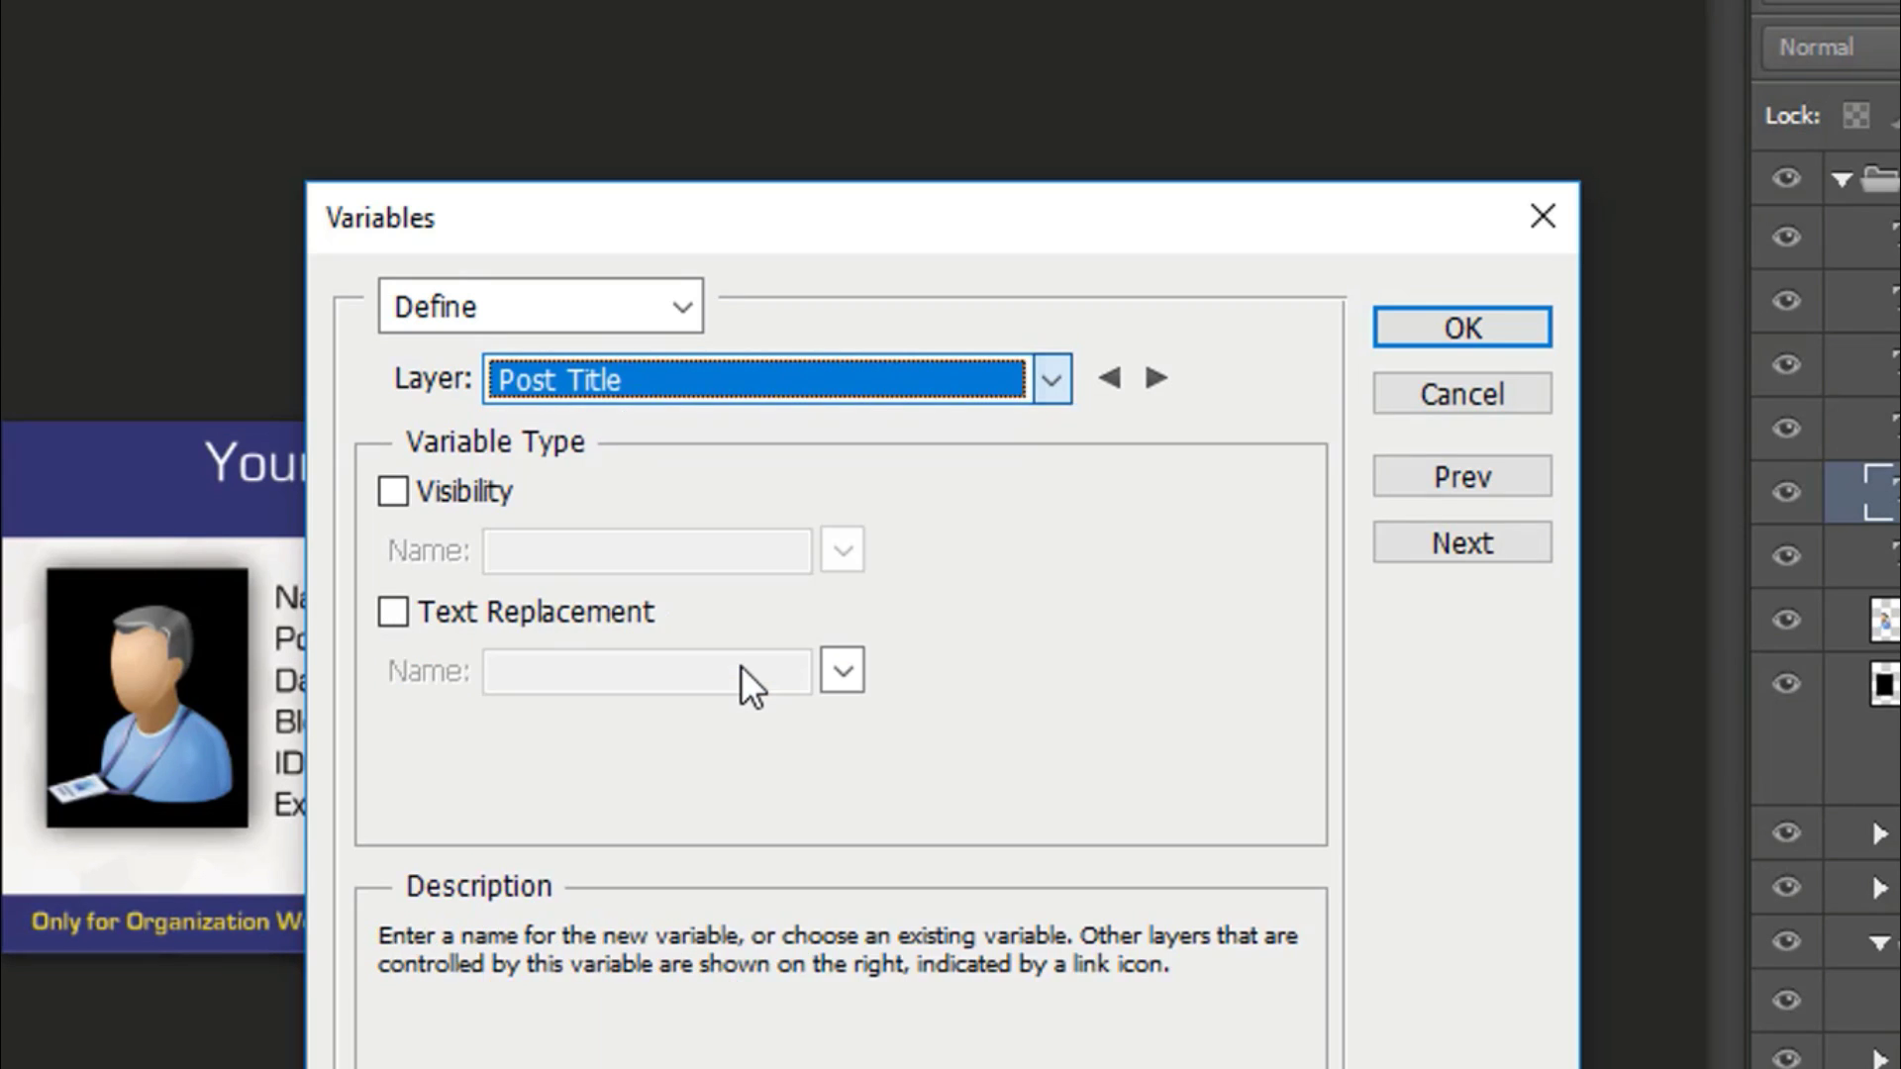
click(504, 622)
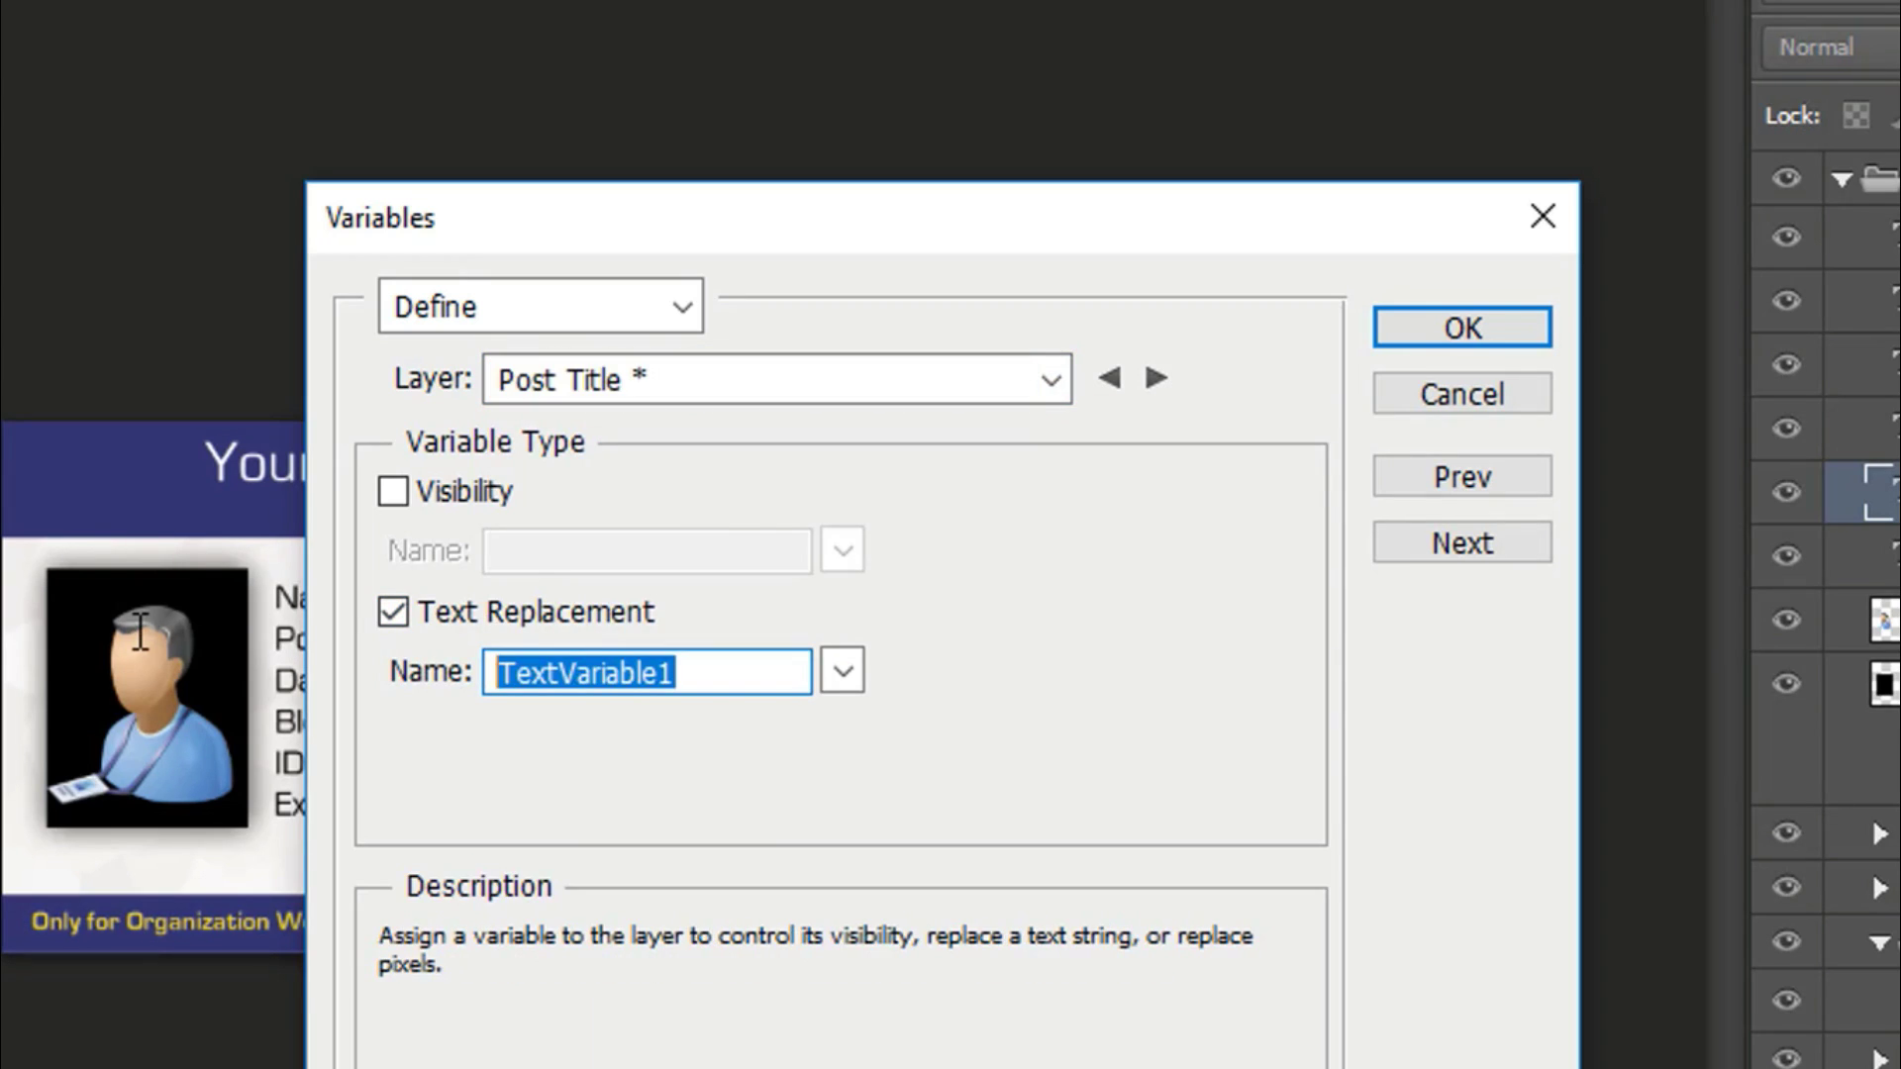
text(PostTit)
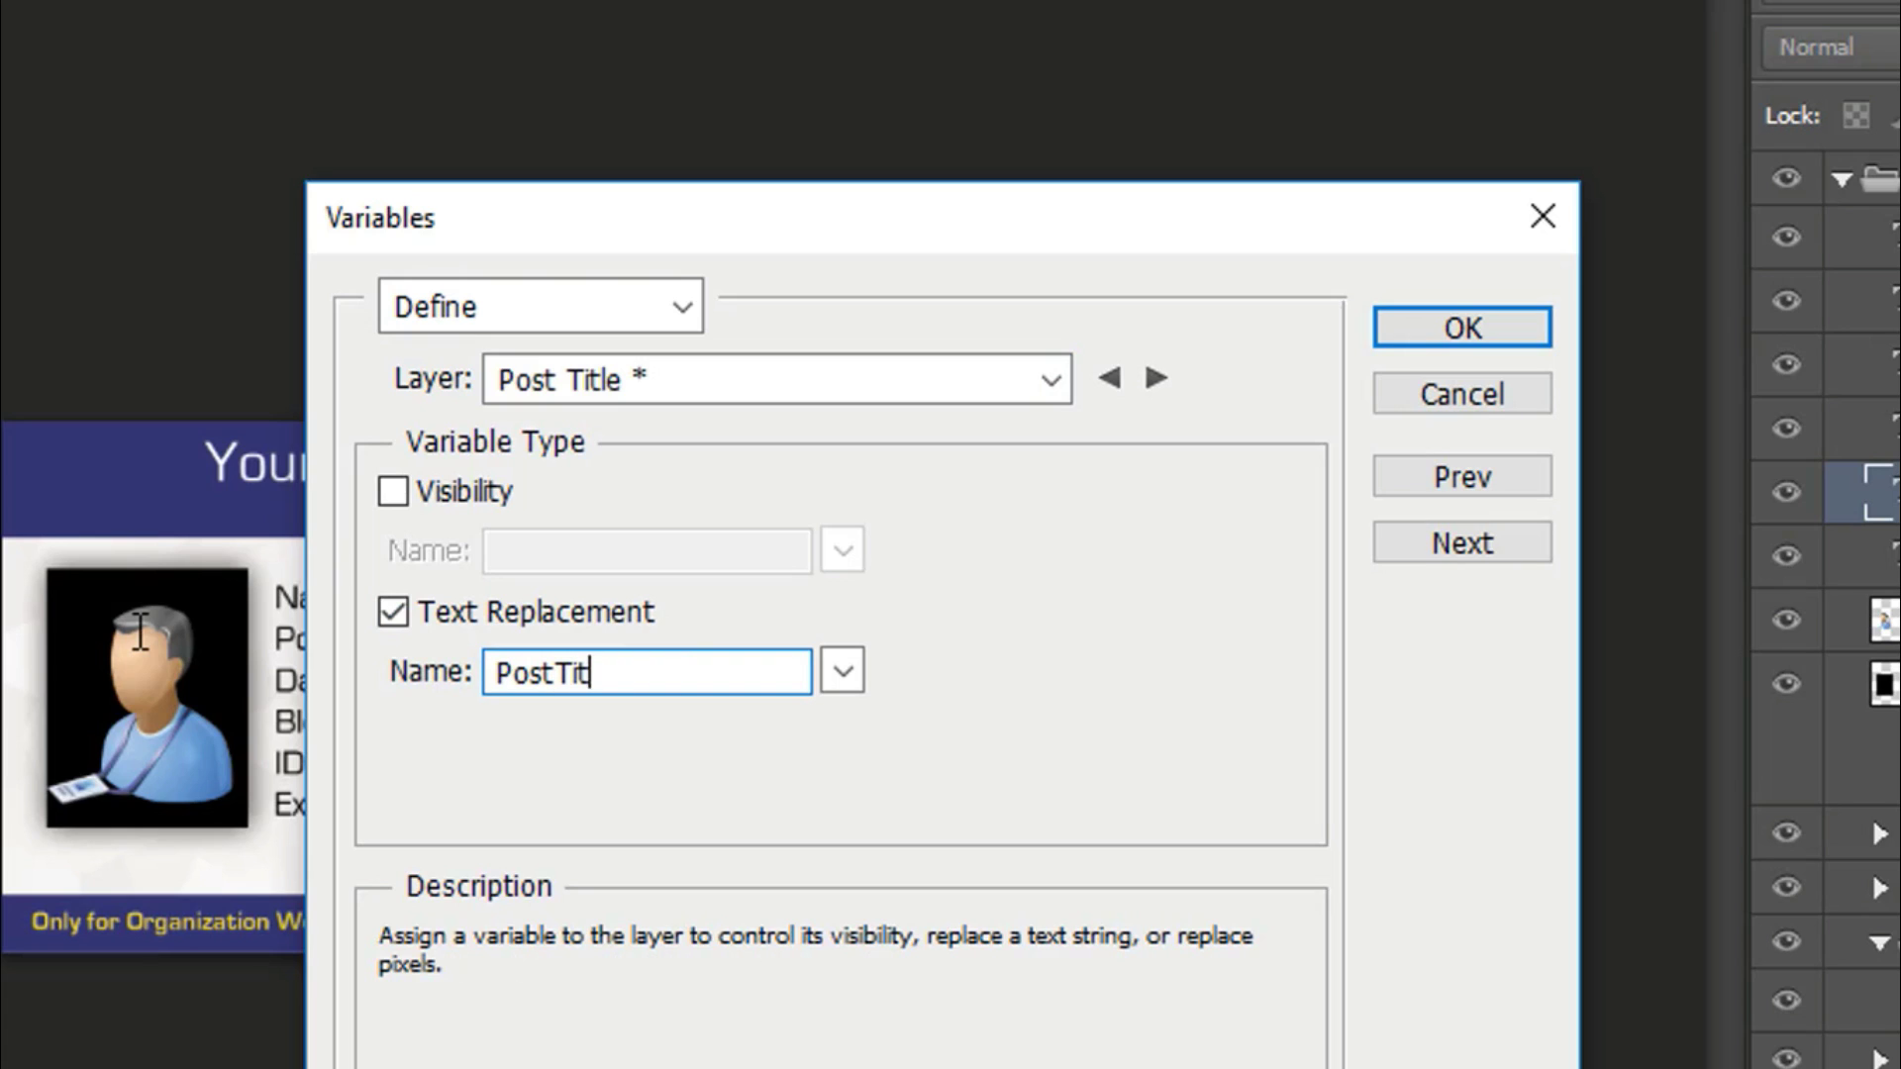
text(le)
click(1055, 396)
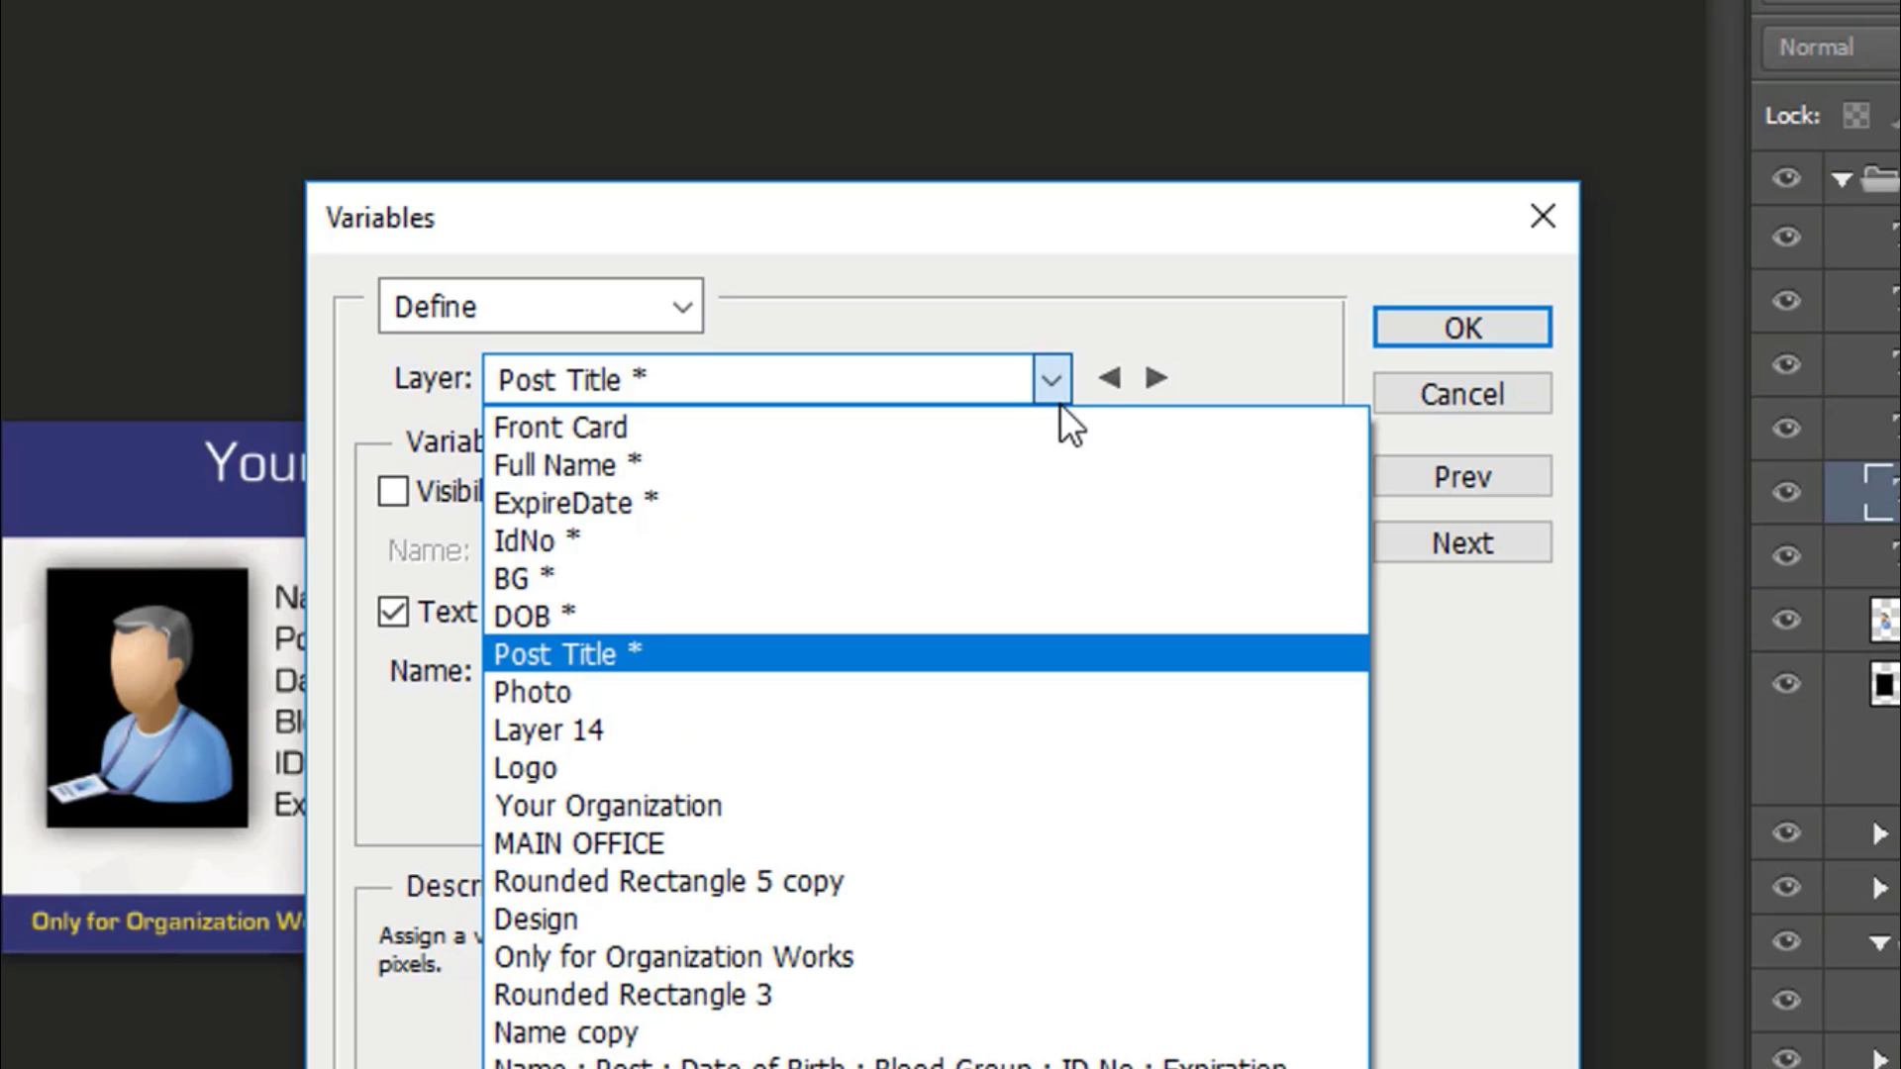
click(1136, 291)
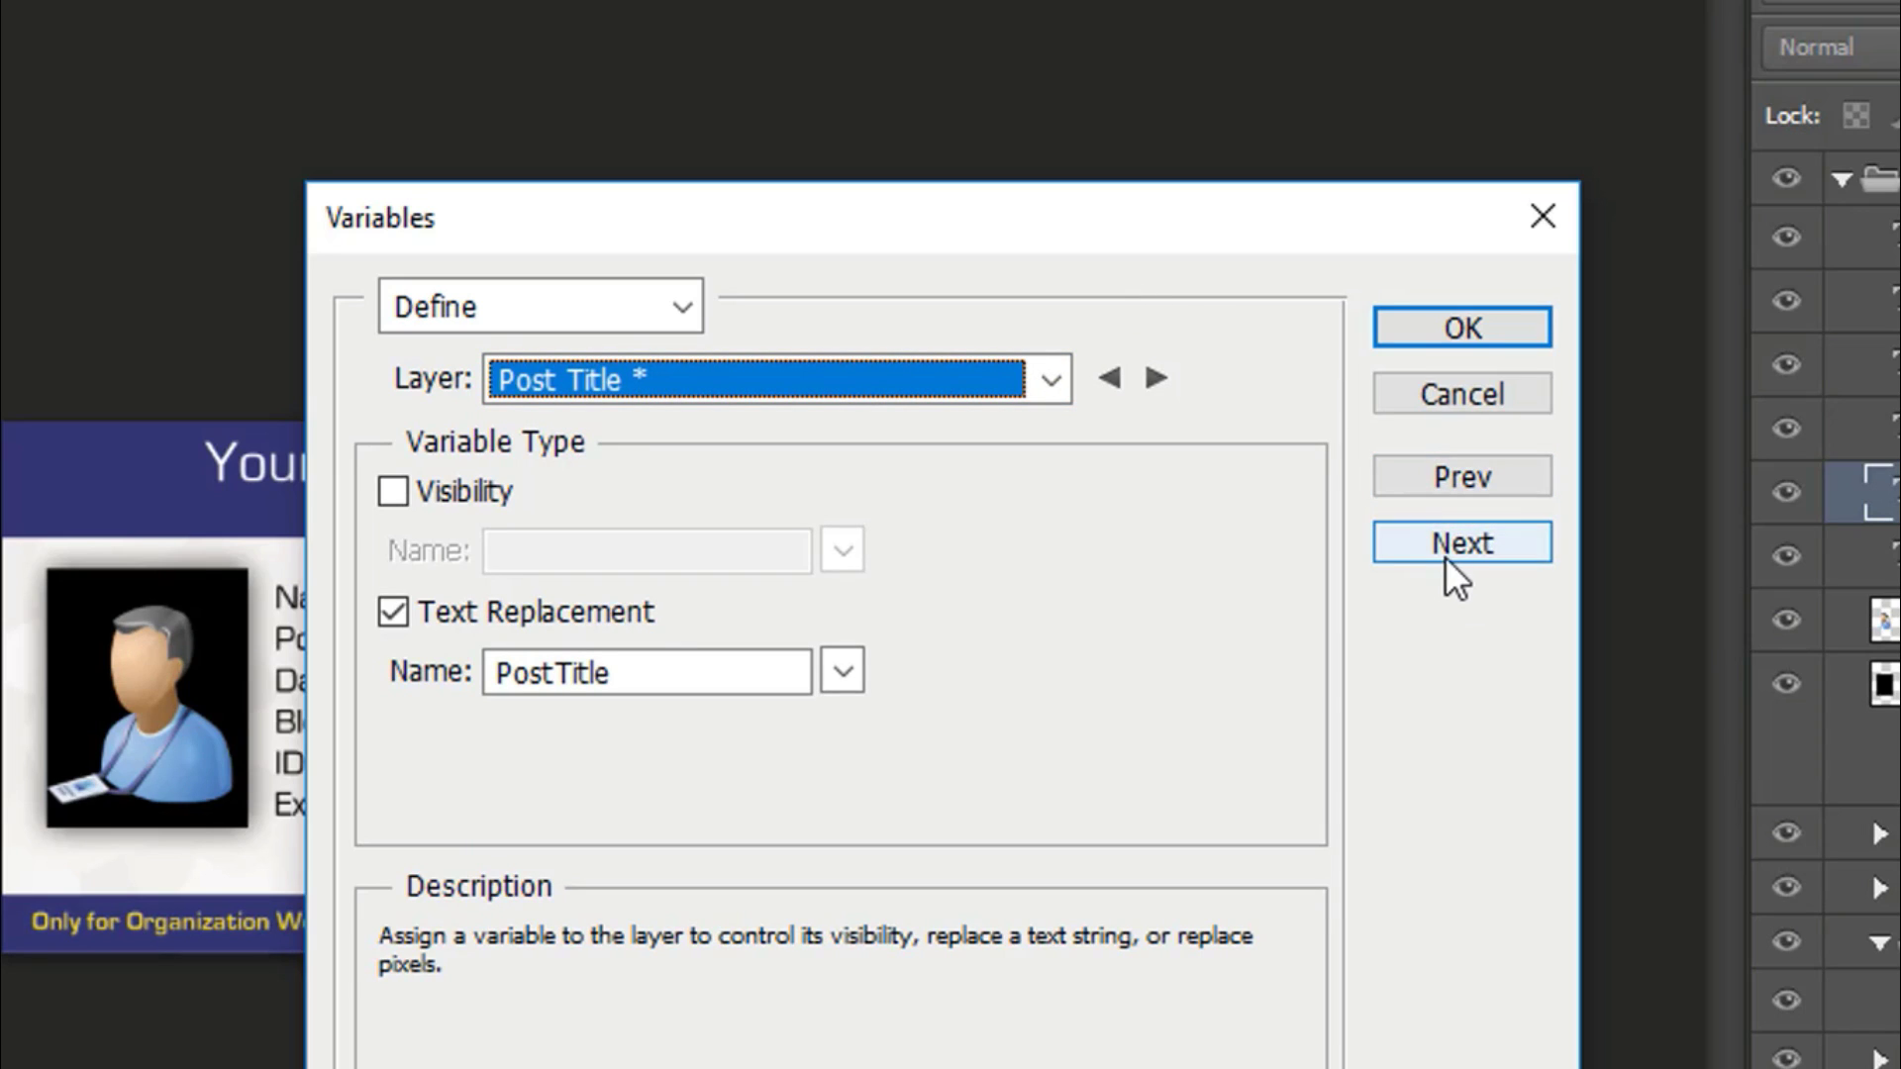
Attempt to import E:\Photos\MyEmployeeList.txt as the cards' data set from the Data Sets page
click(1416, 550)
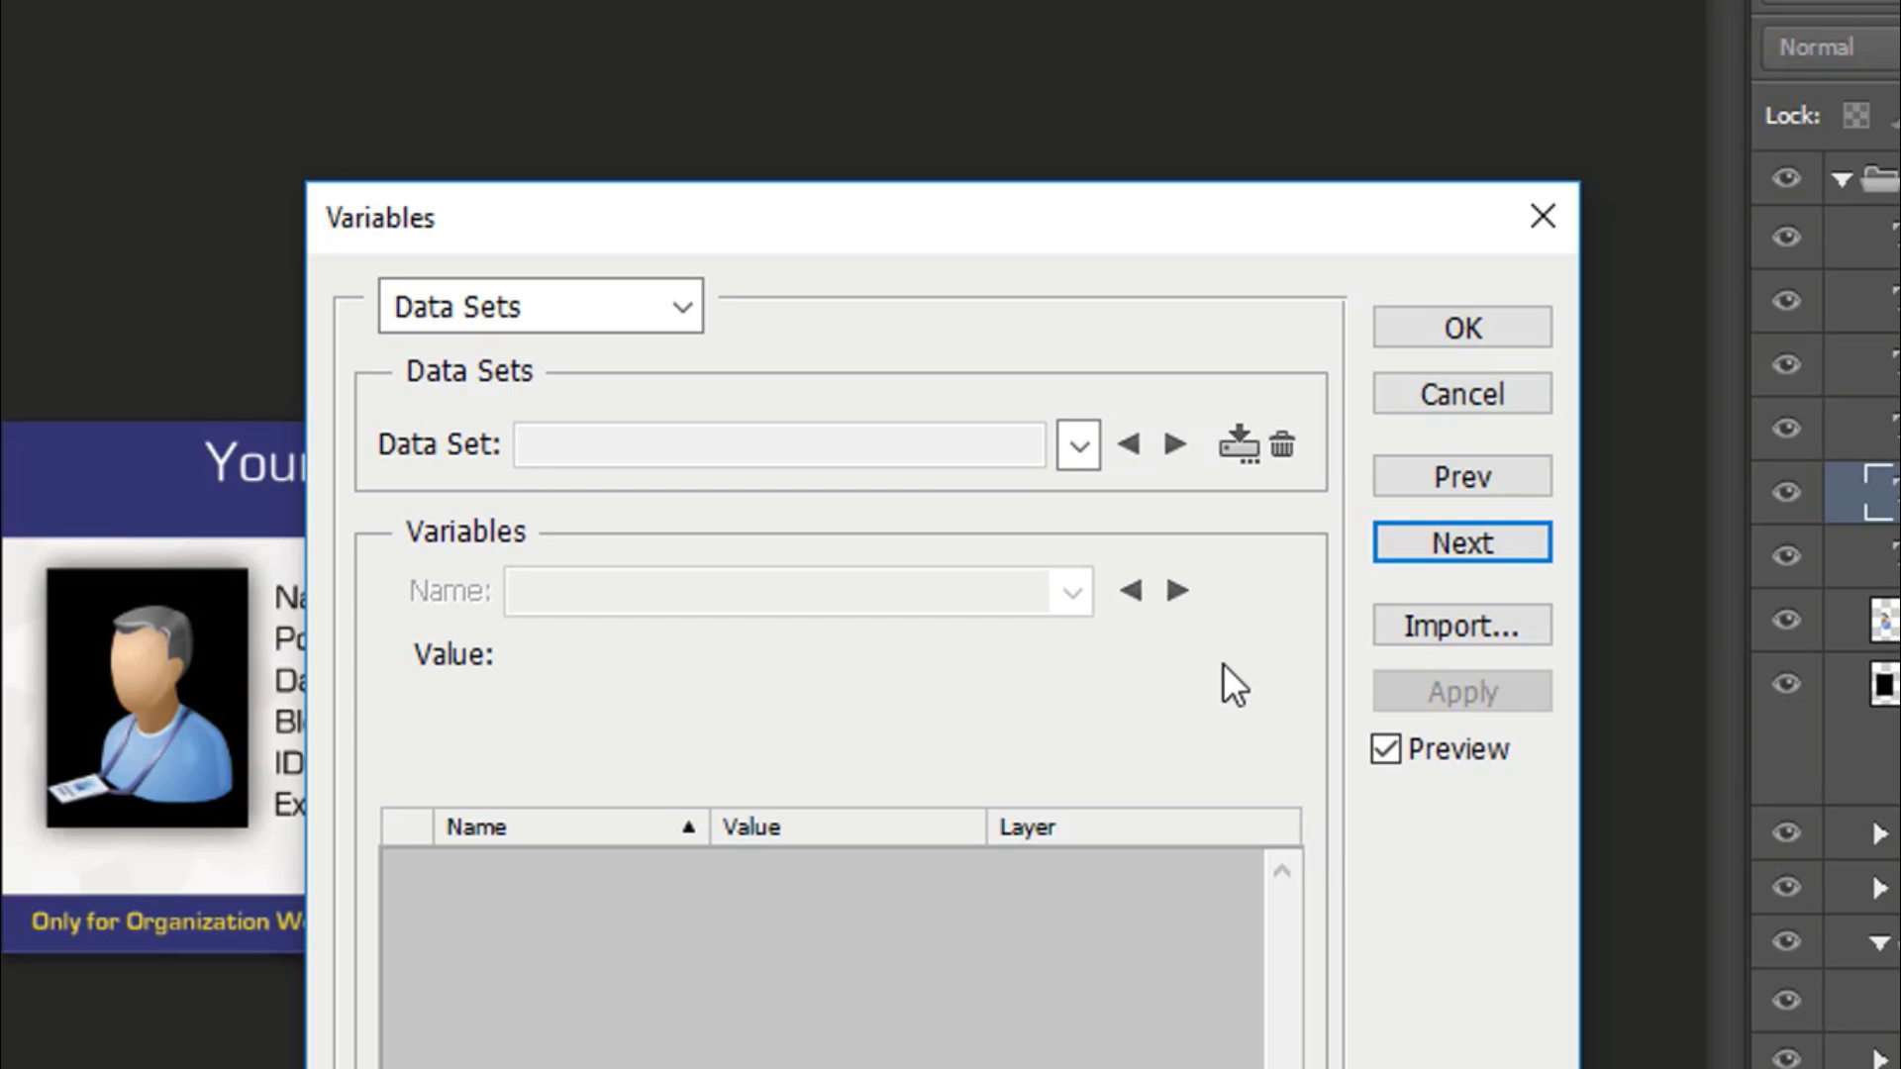
click(1441, 628)
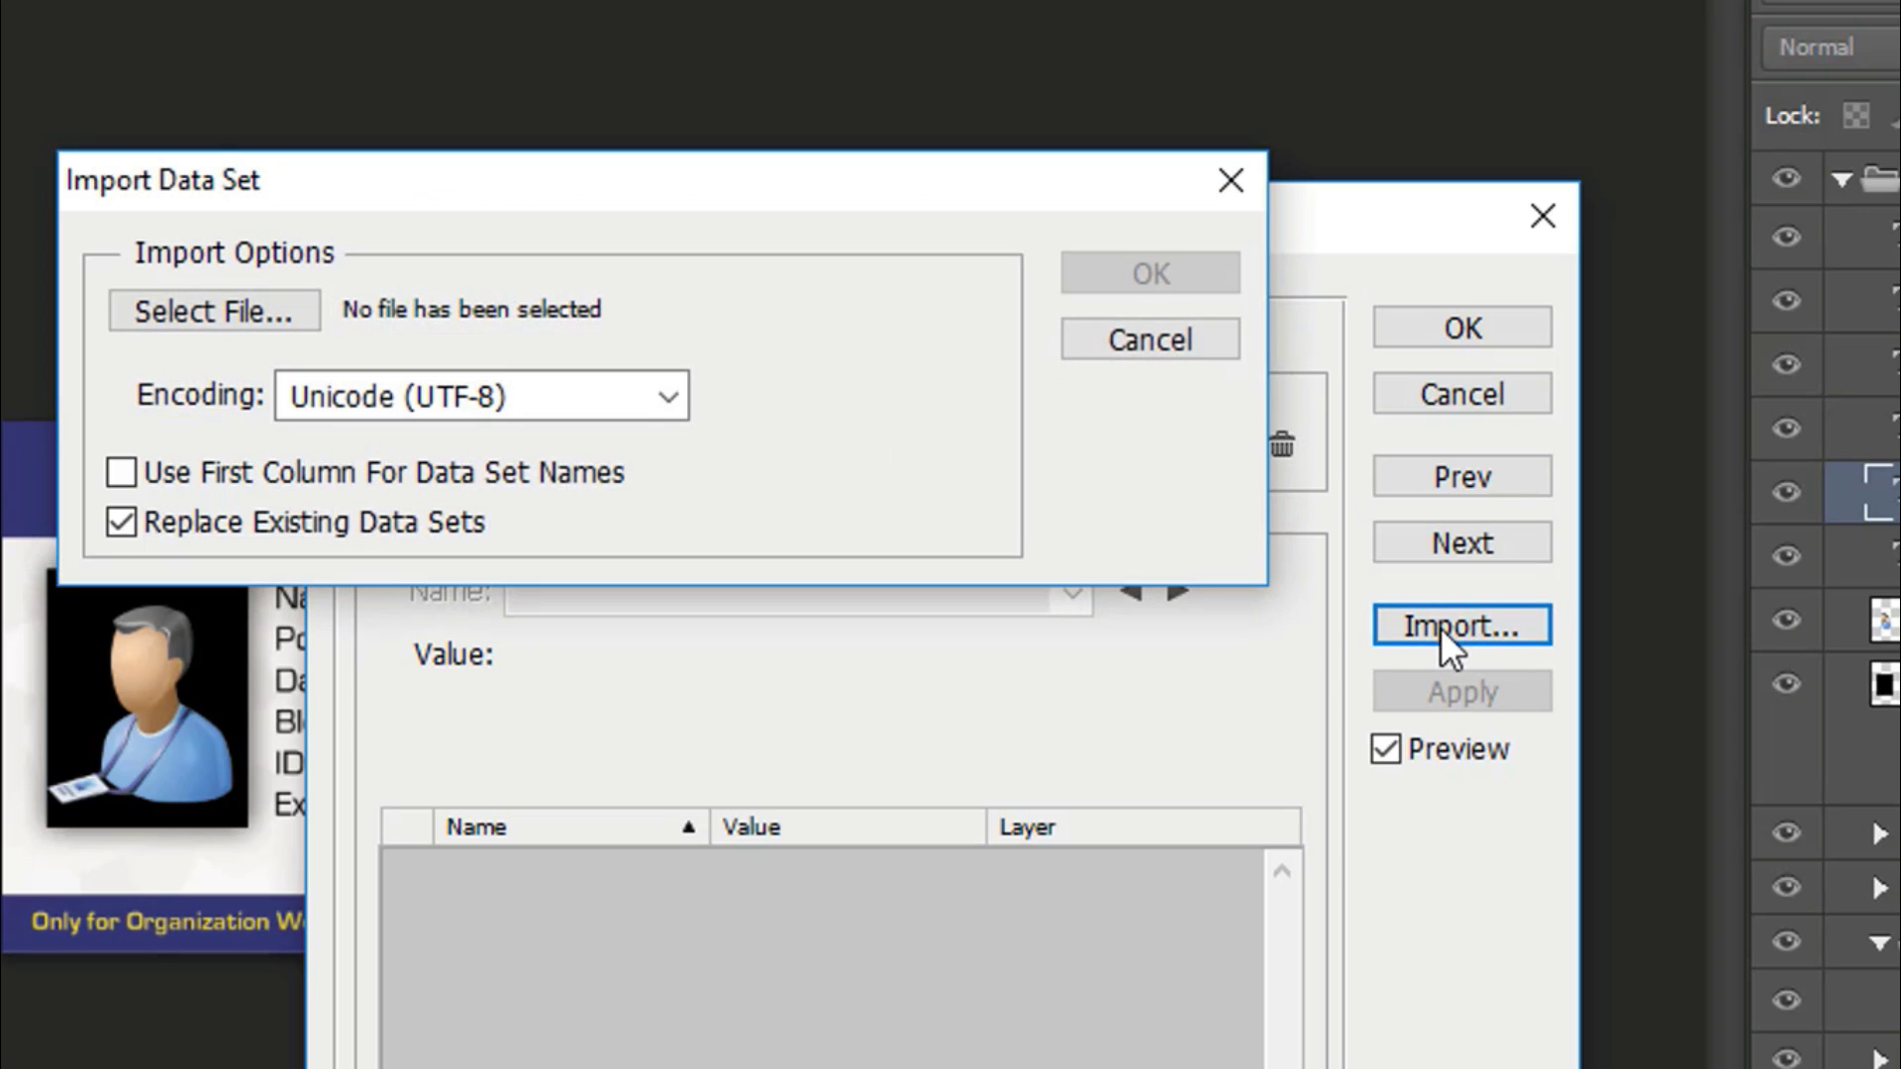
click(275, 305)
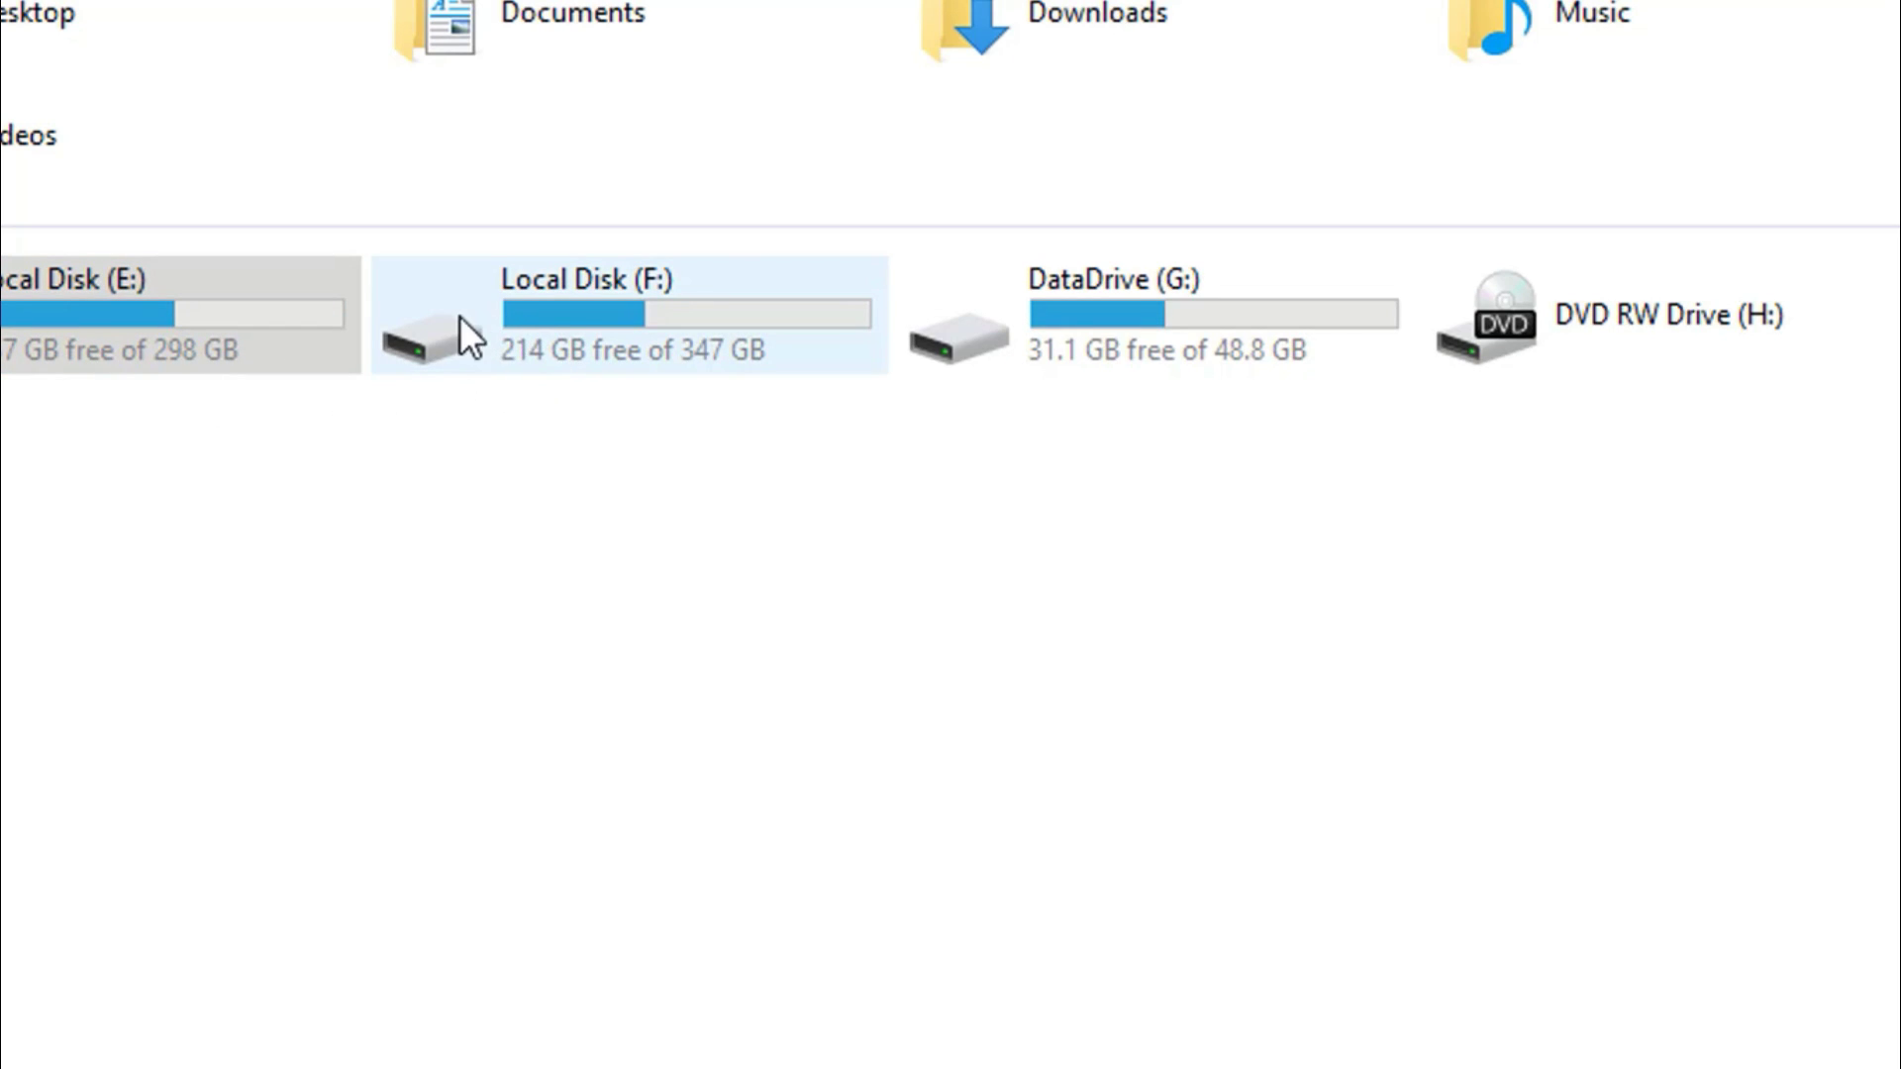
double_click(534, 326)
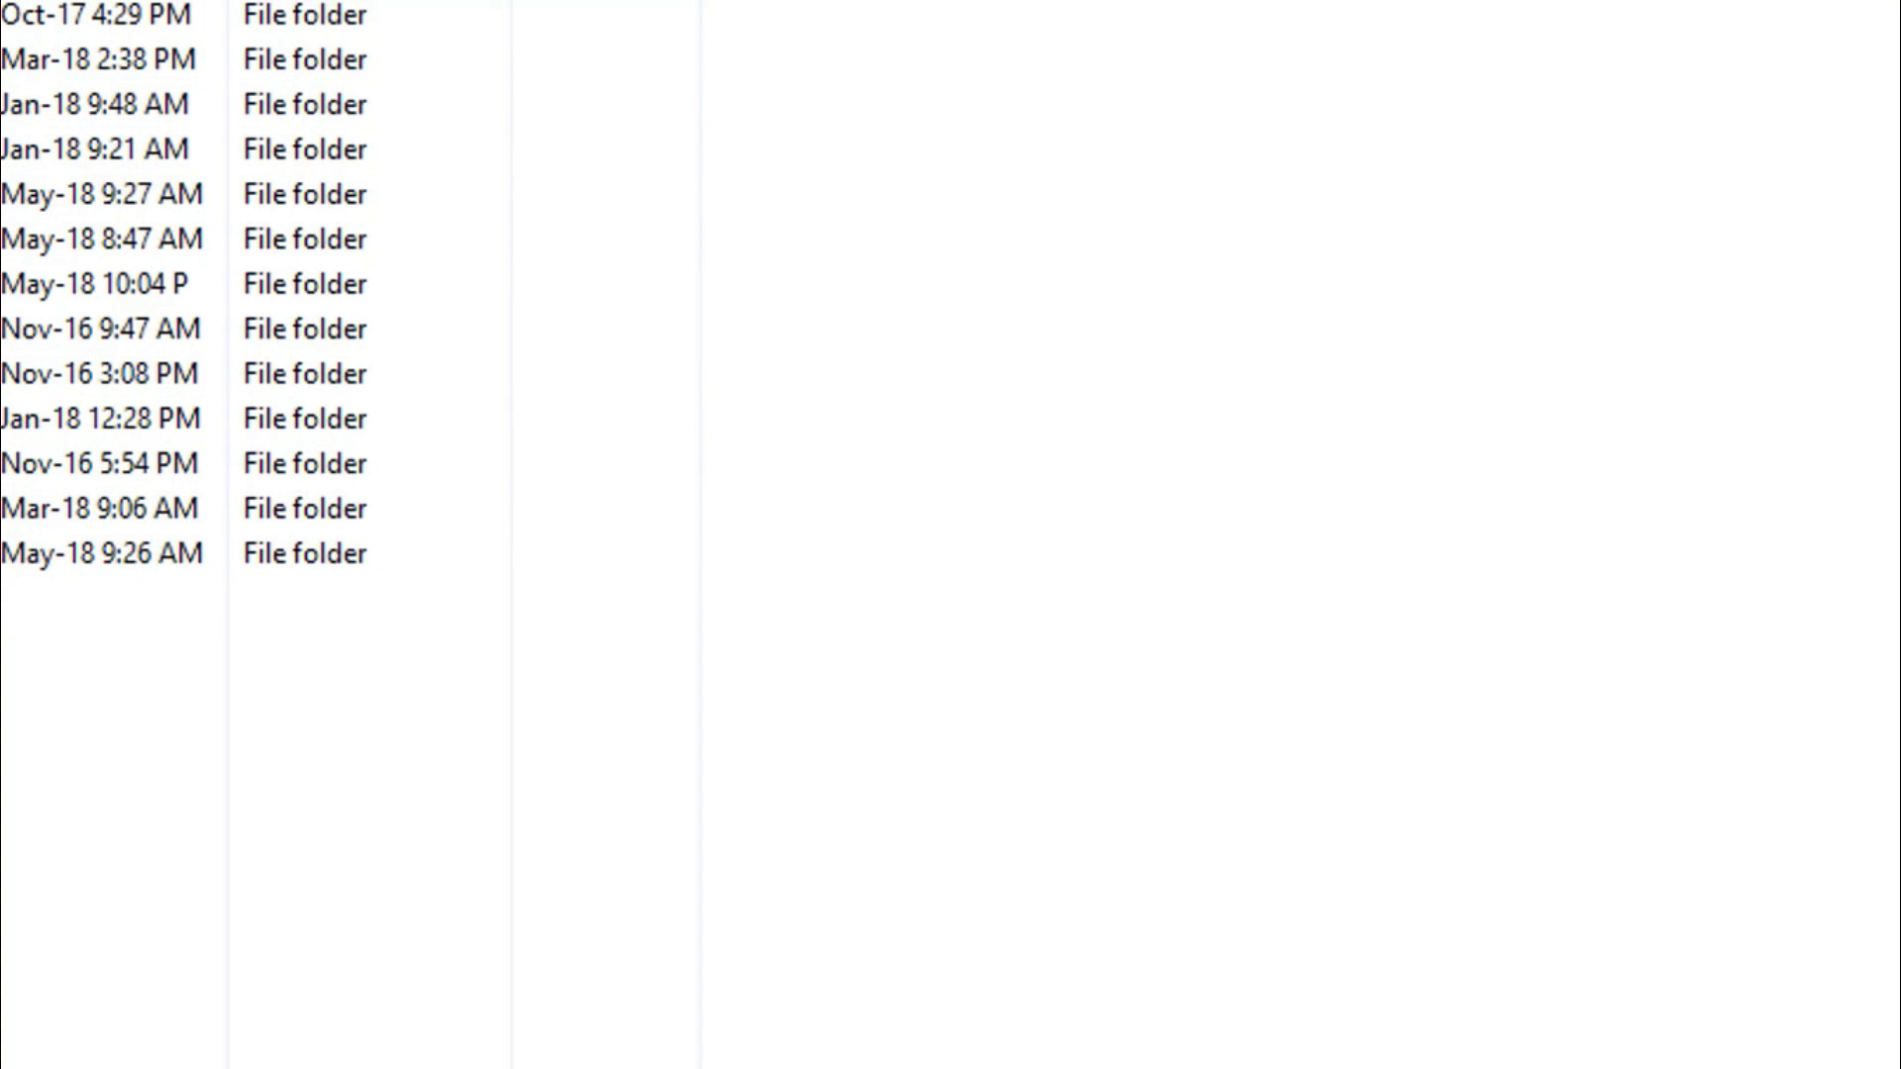
key(alt+Left)
double_click(86, 321)
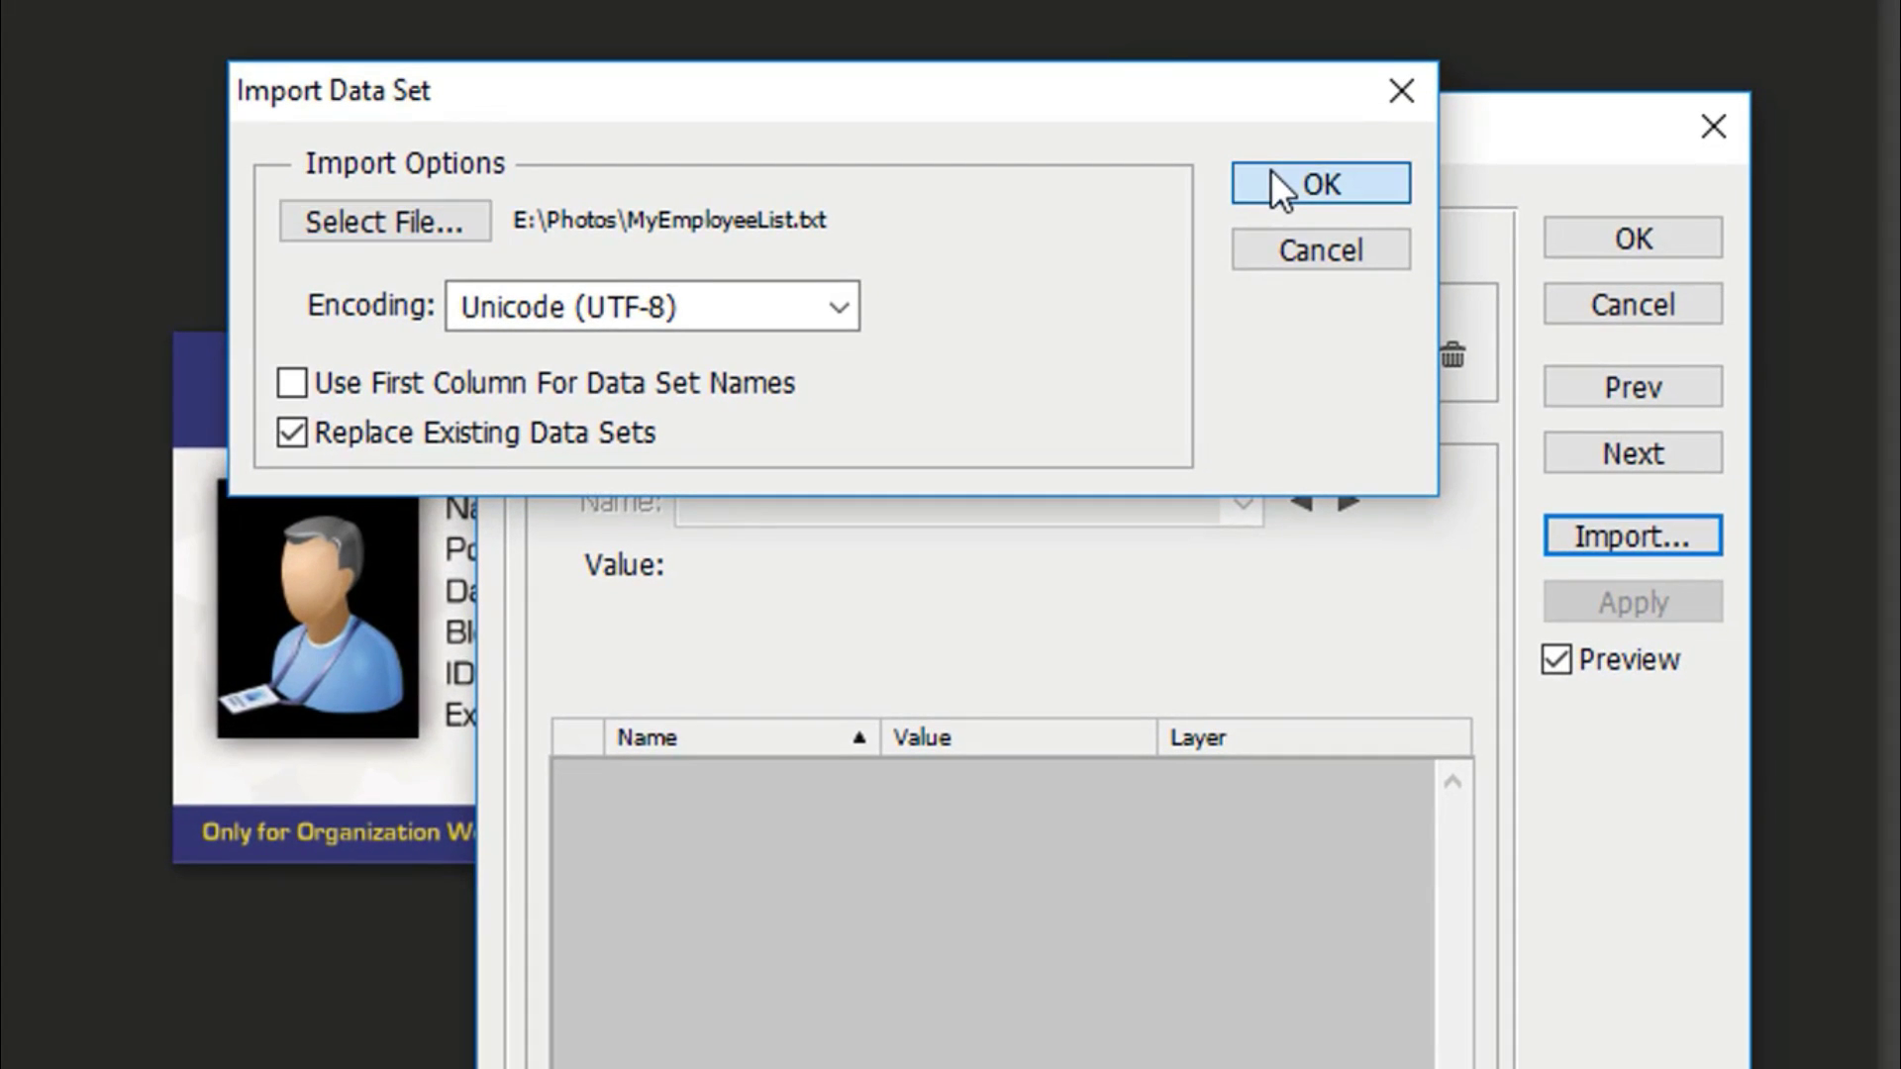
click(1277, 184)
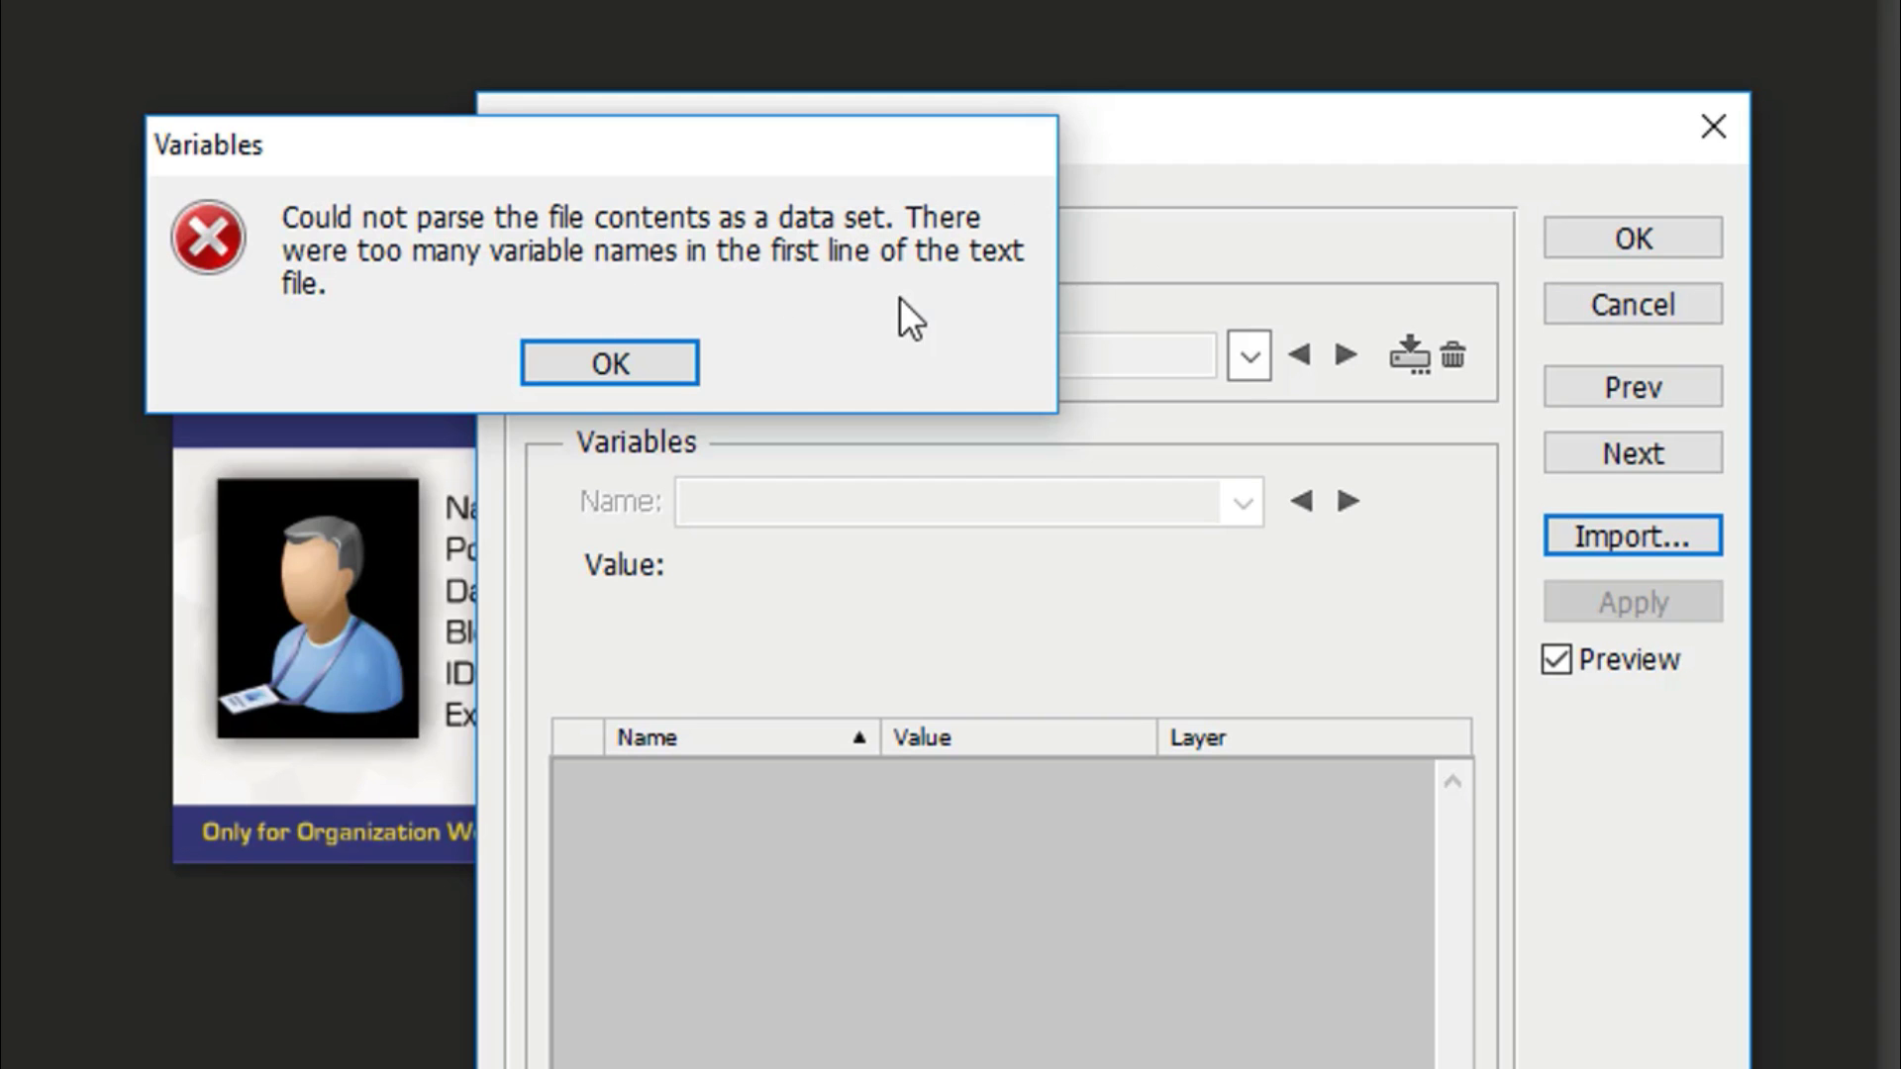
Clear the parse error and define the Photo layer as a Pixel Replacement variable named Photo
click(685, 370)
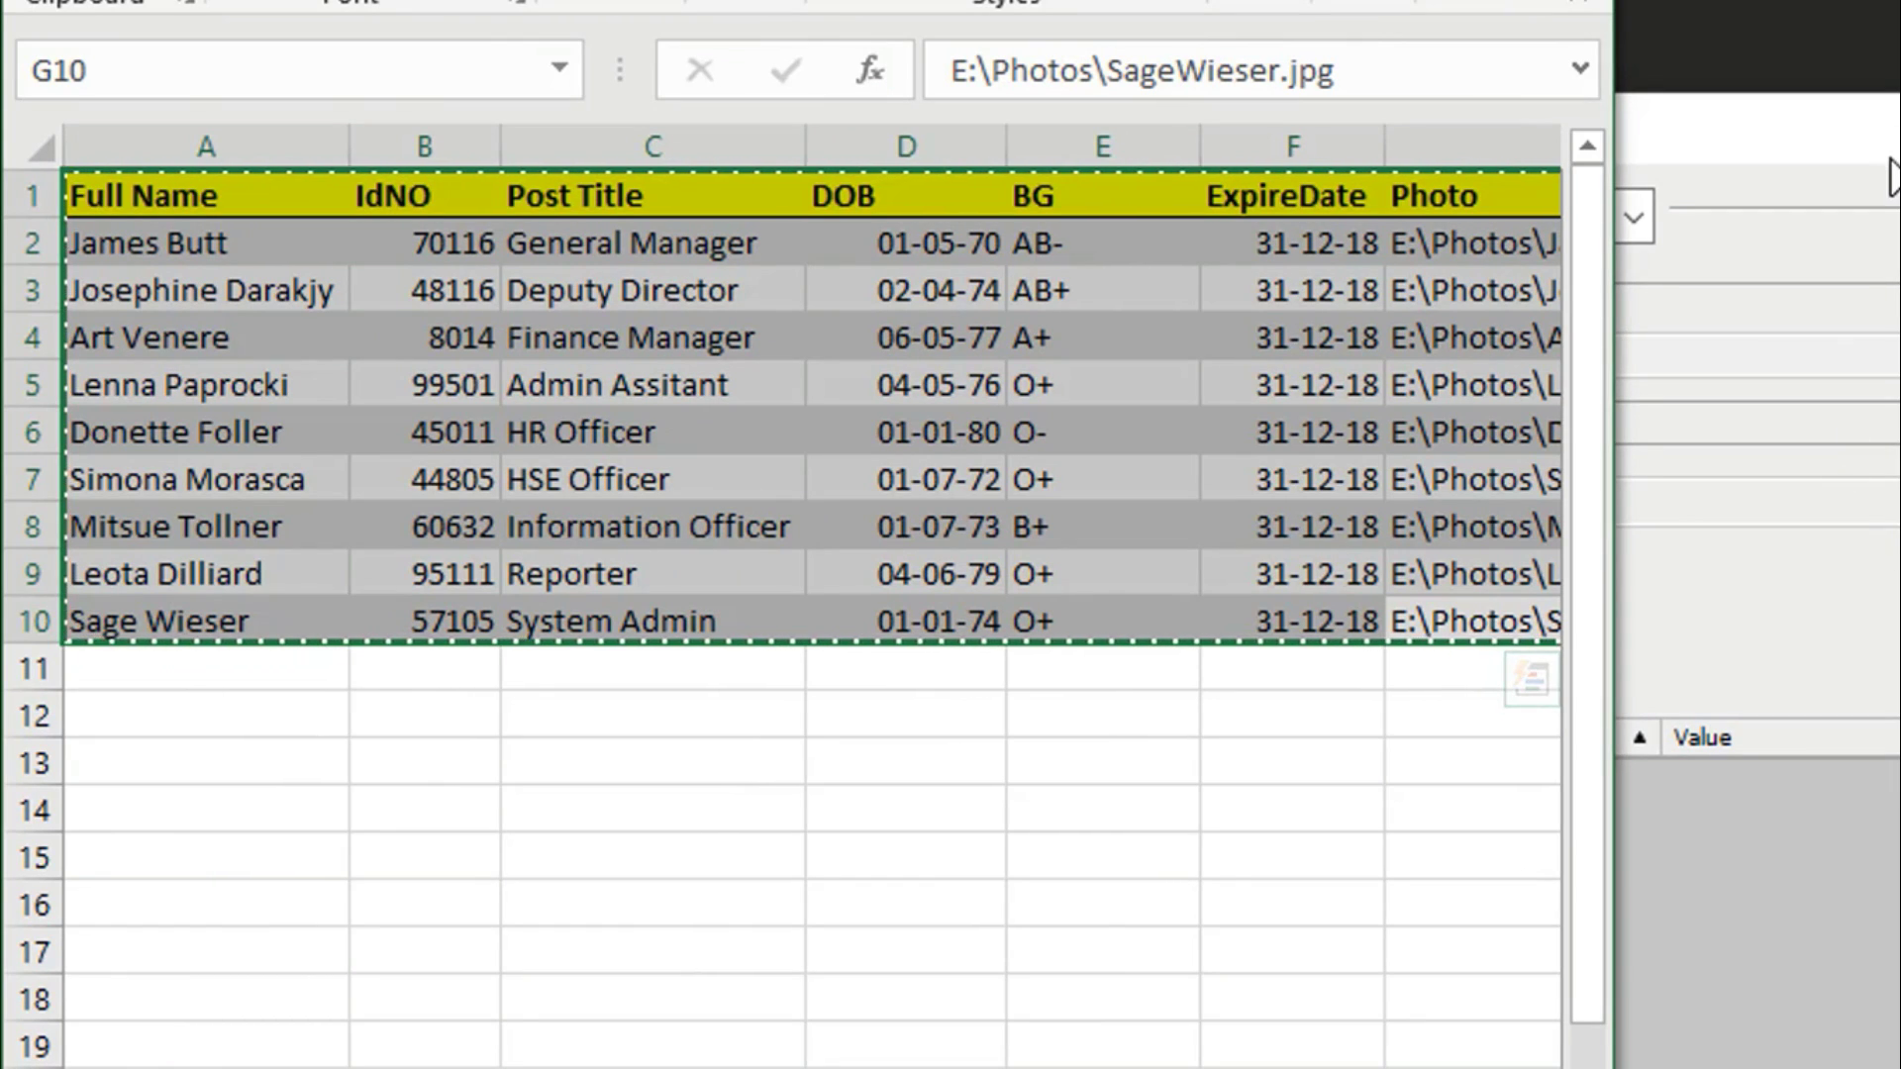
click(1891, 179)
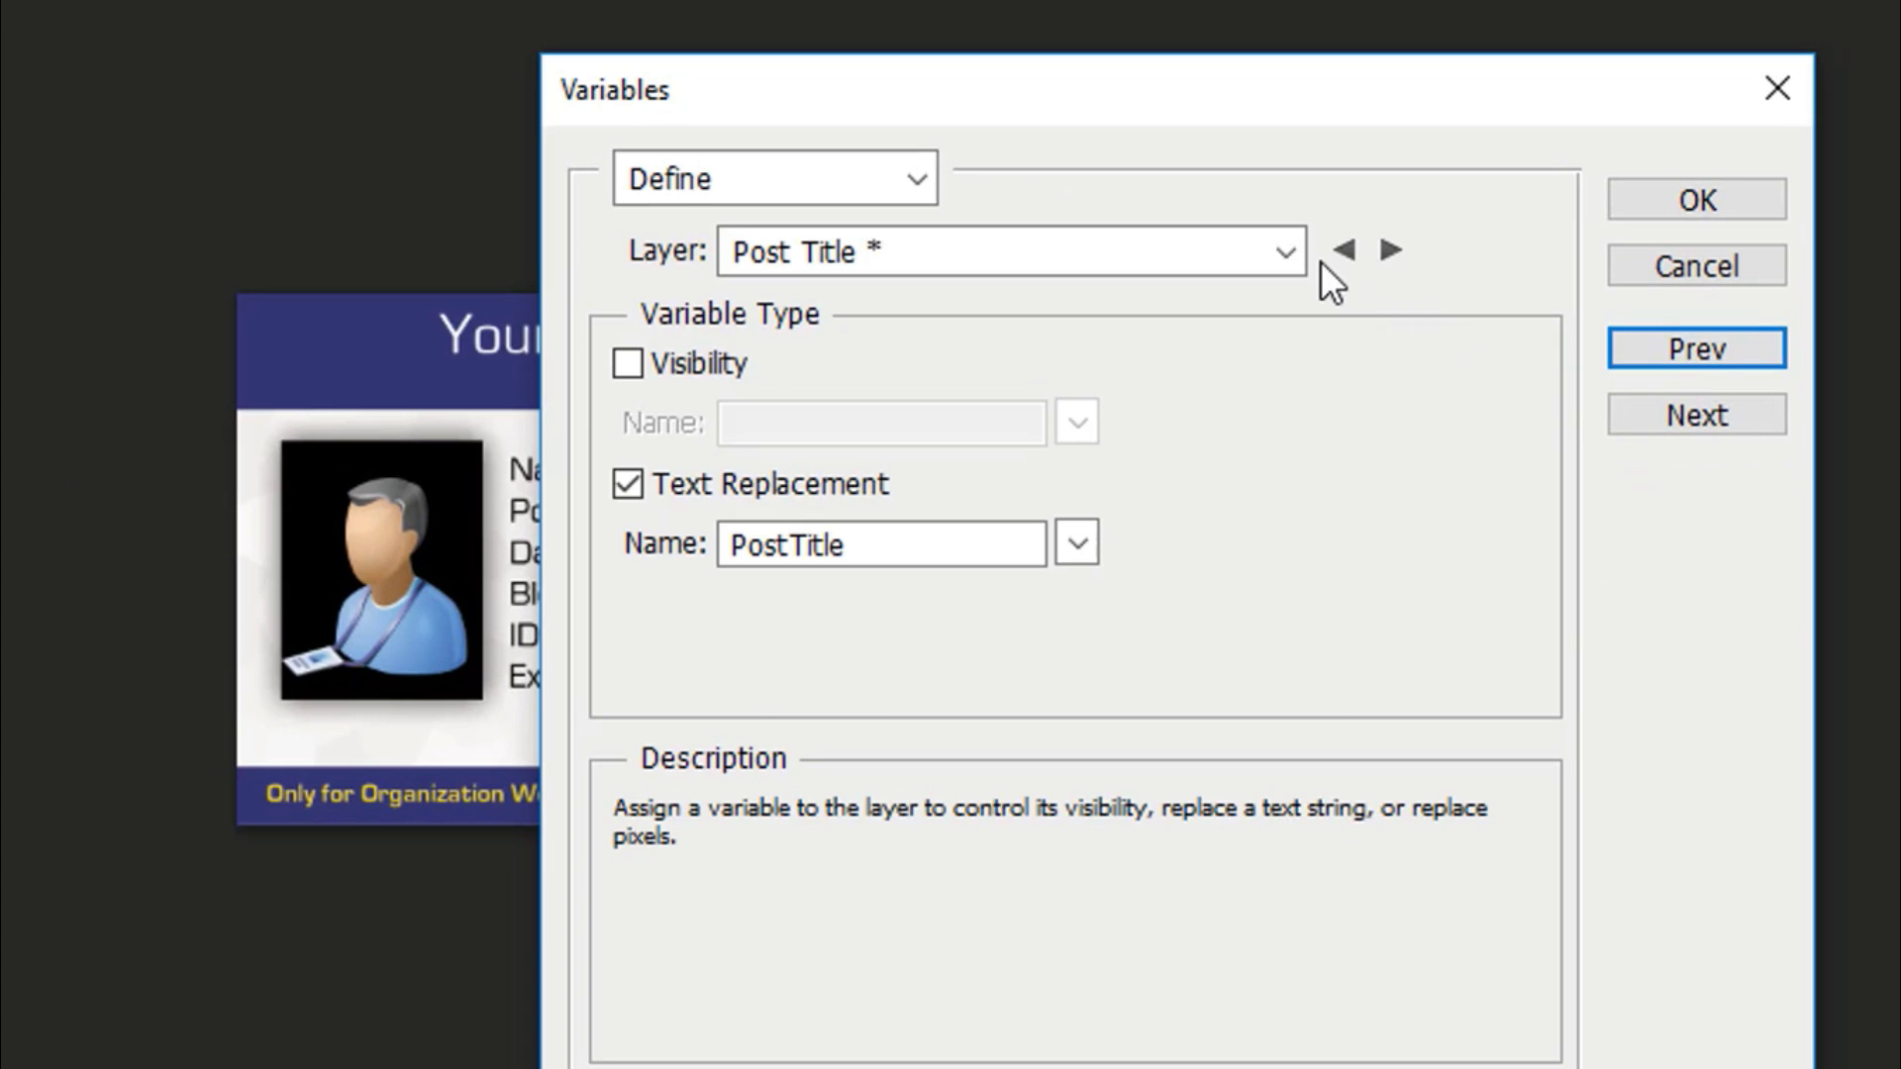
click(1287, 253)
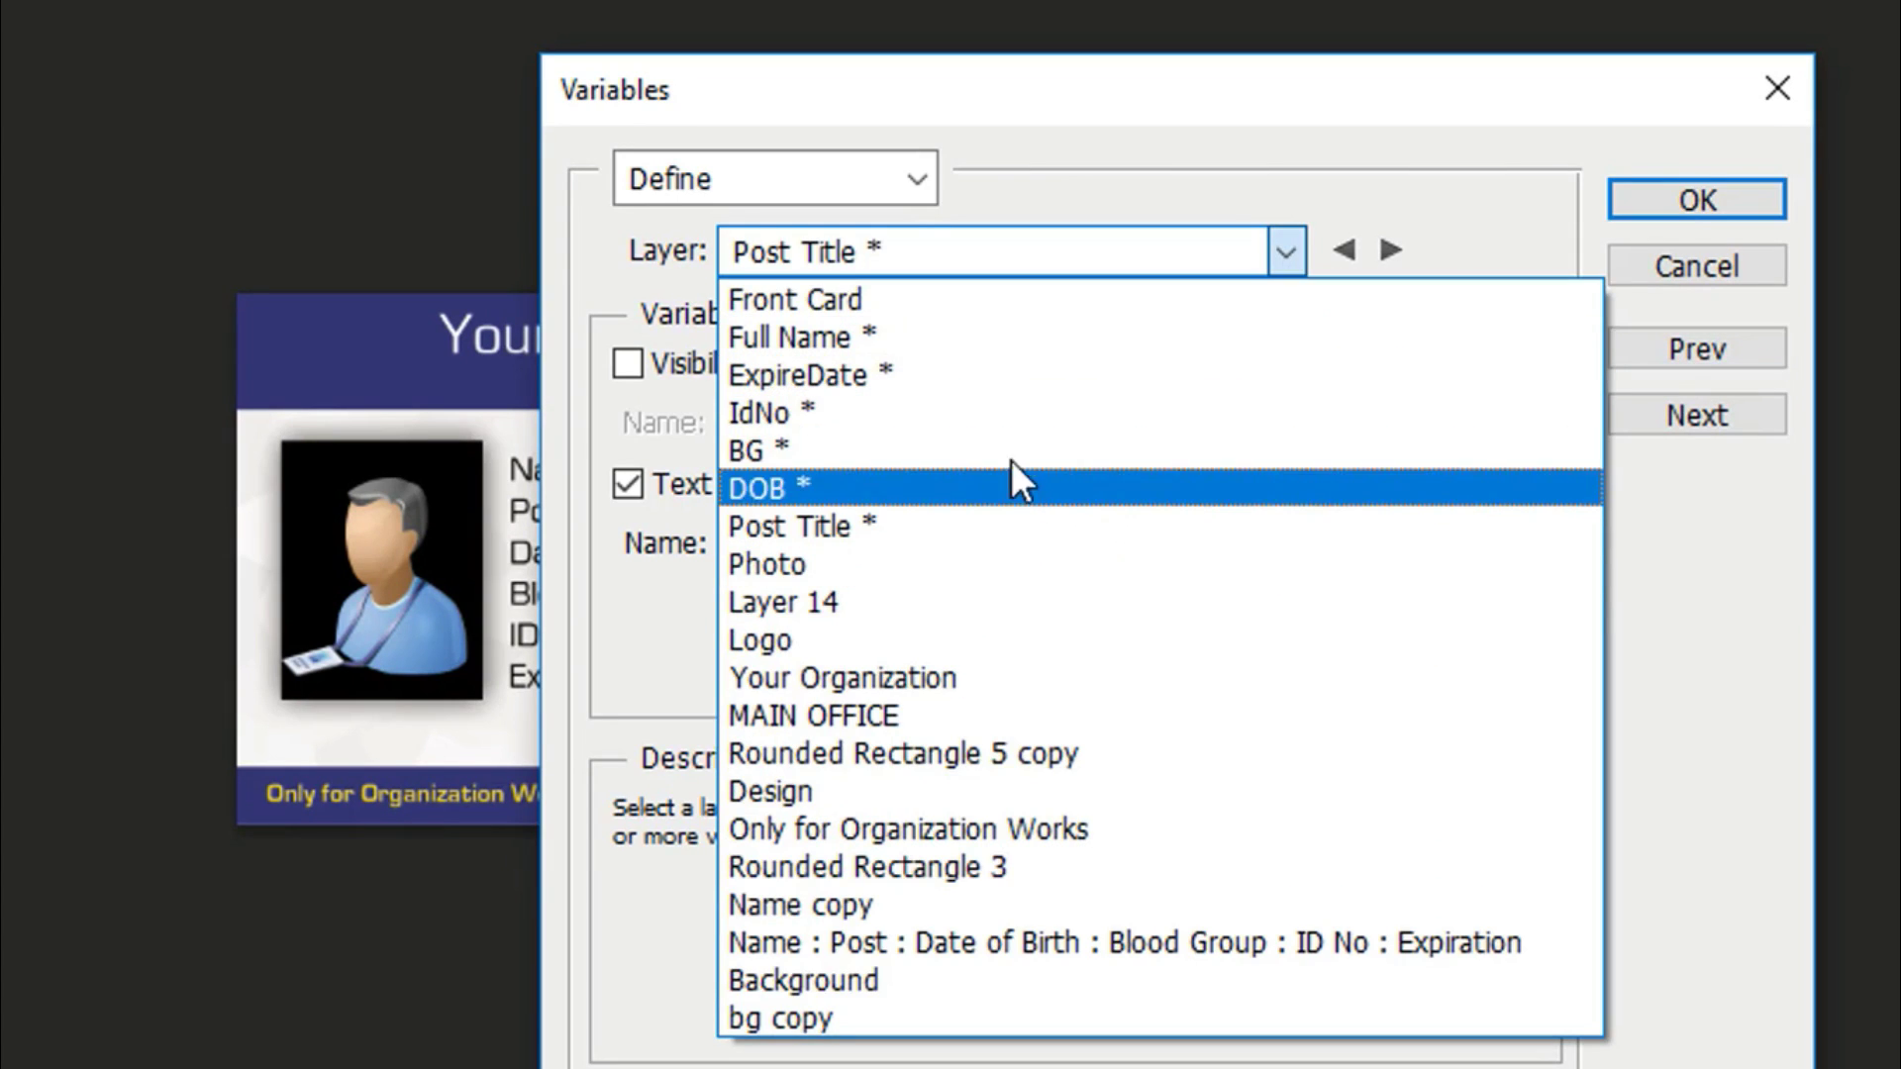
click(756, 574)
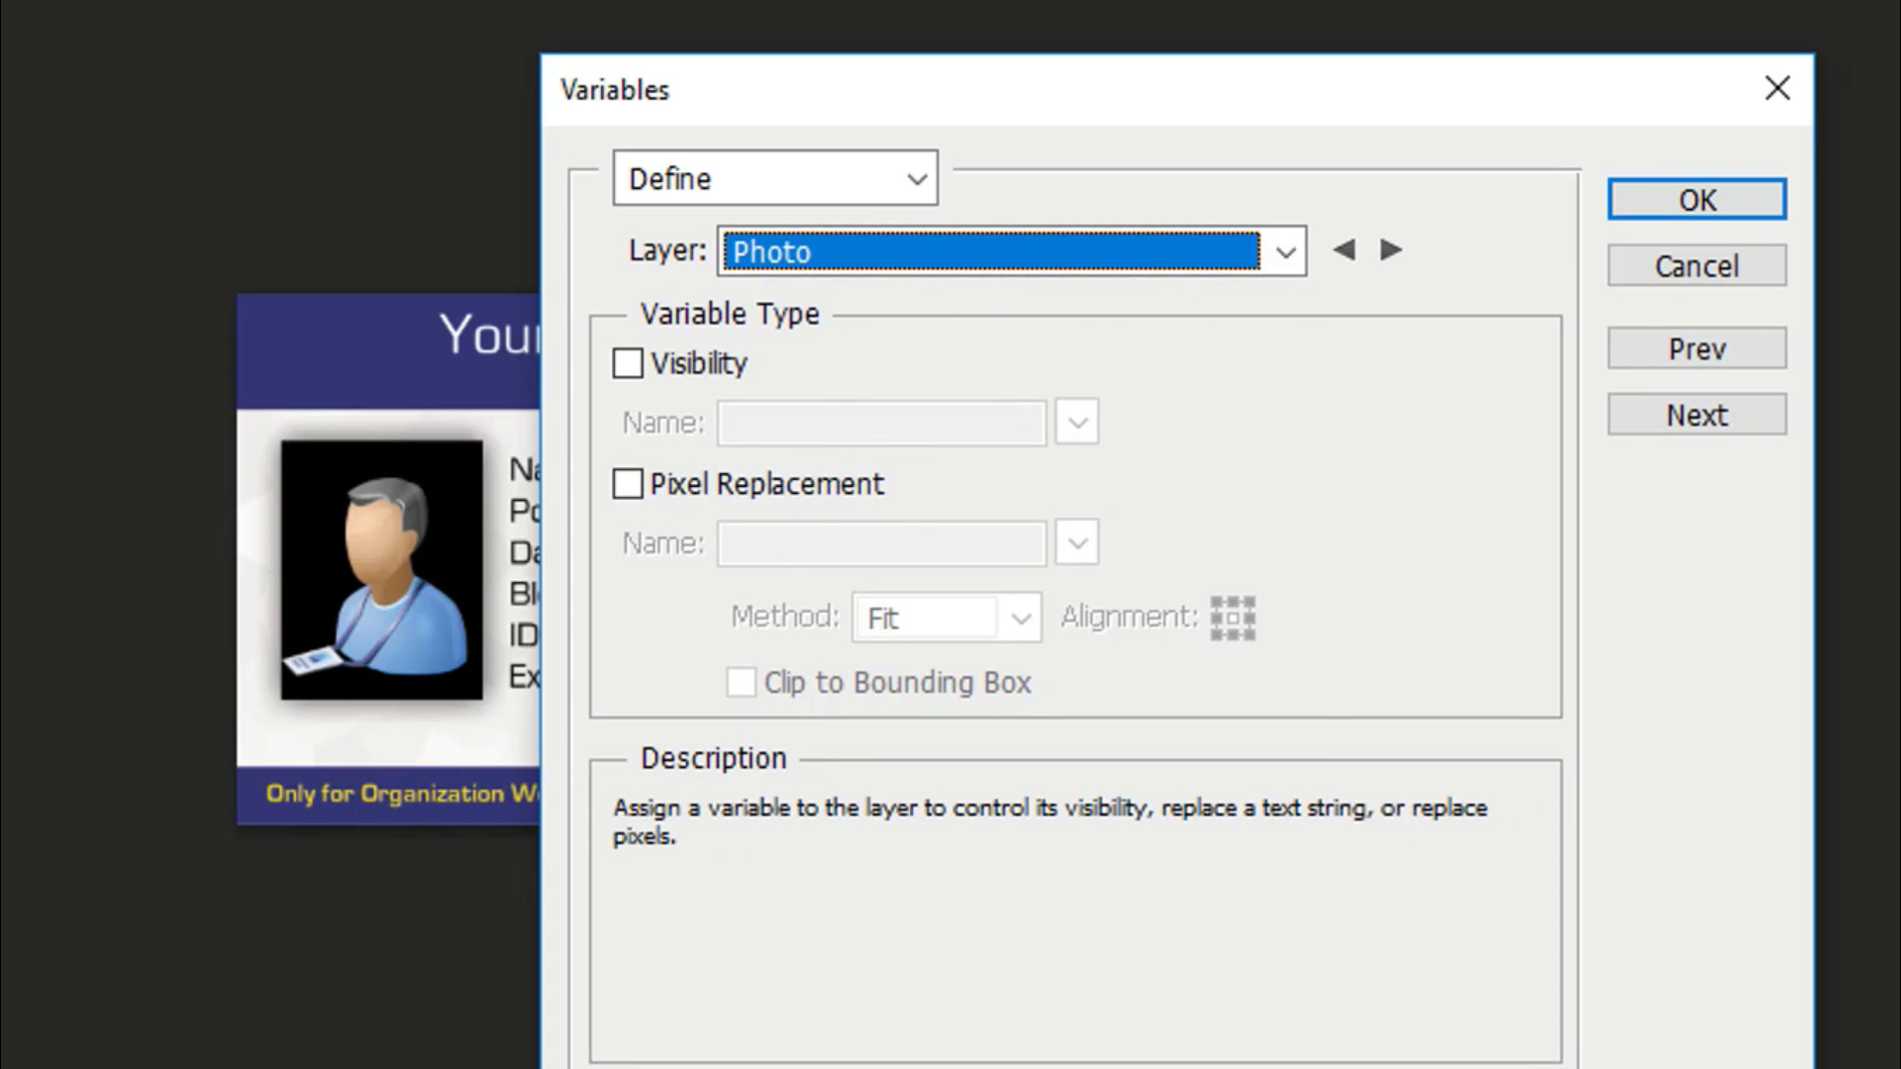
key(alt+Tab)
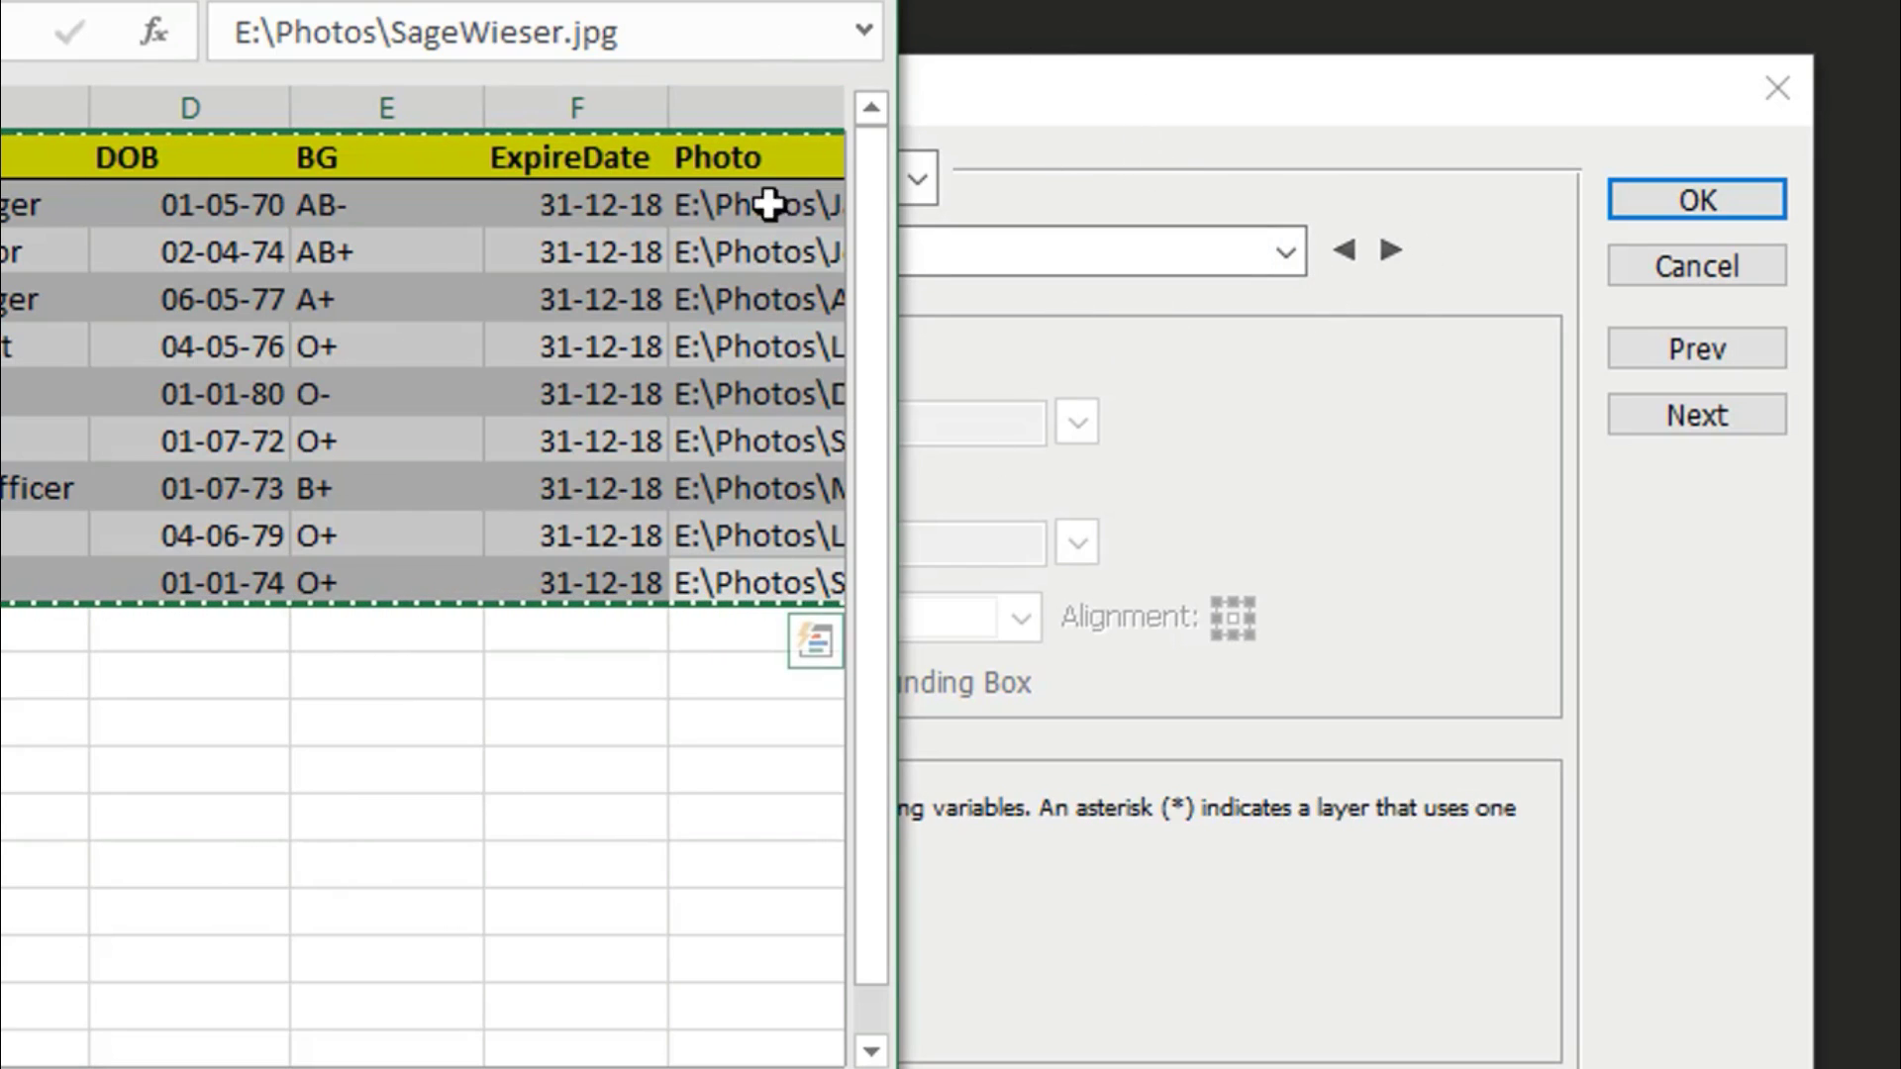
click(1132, 158)
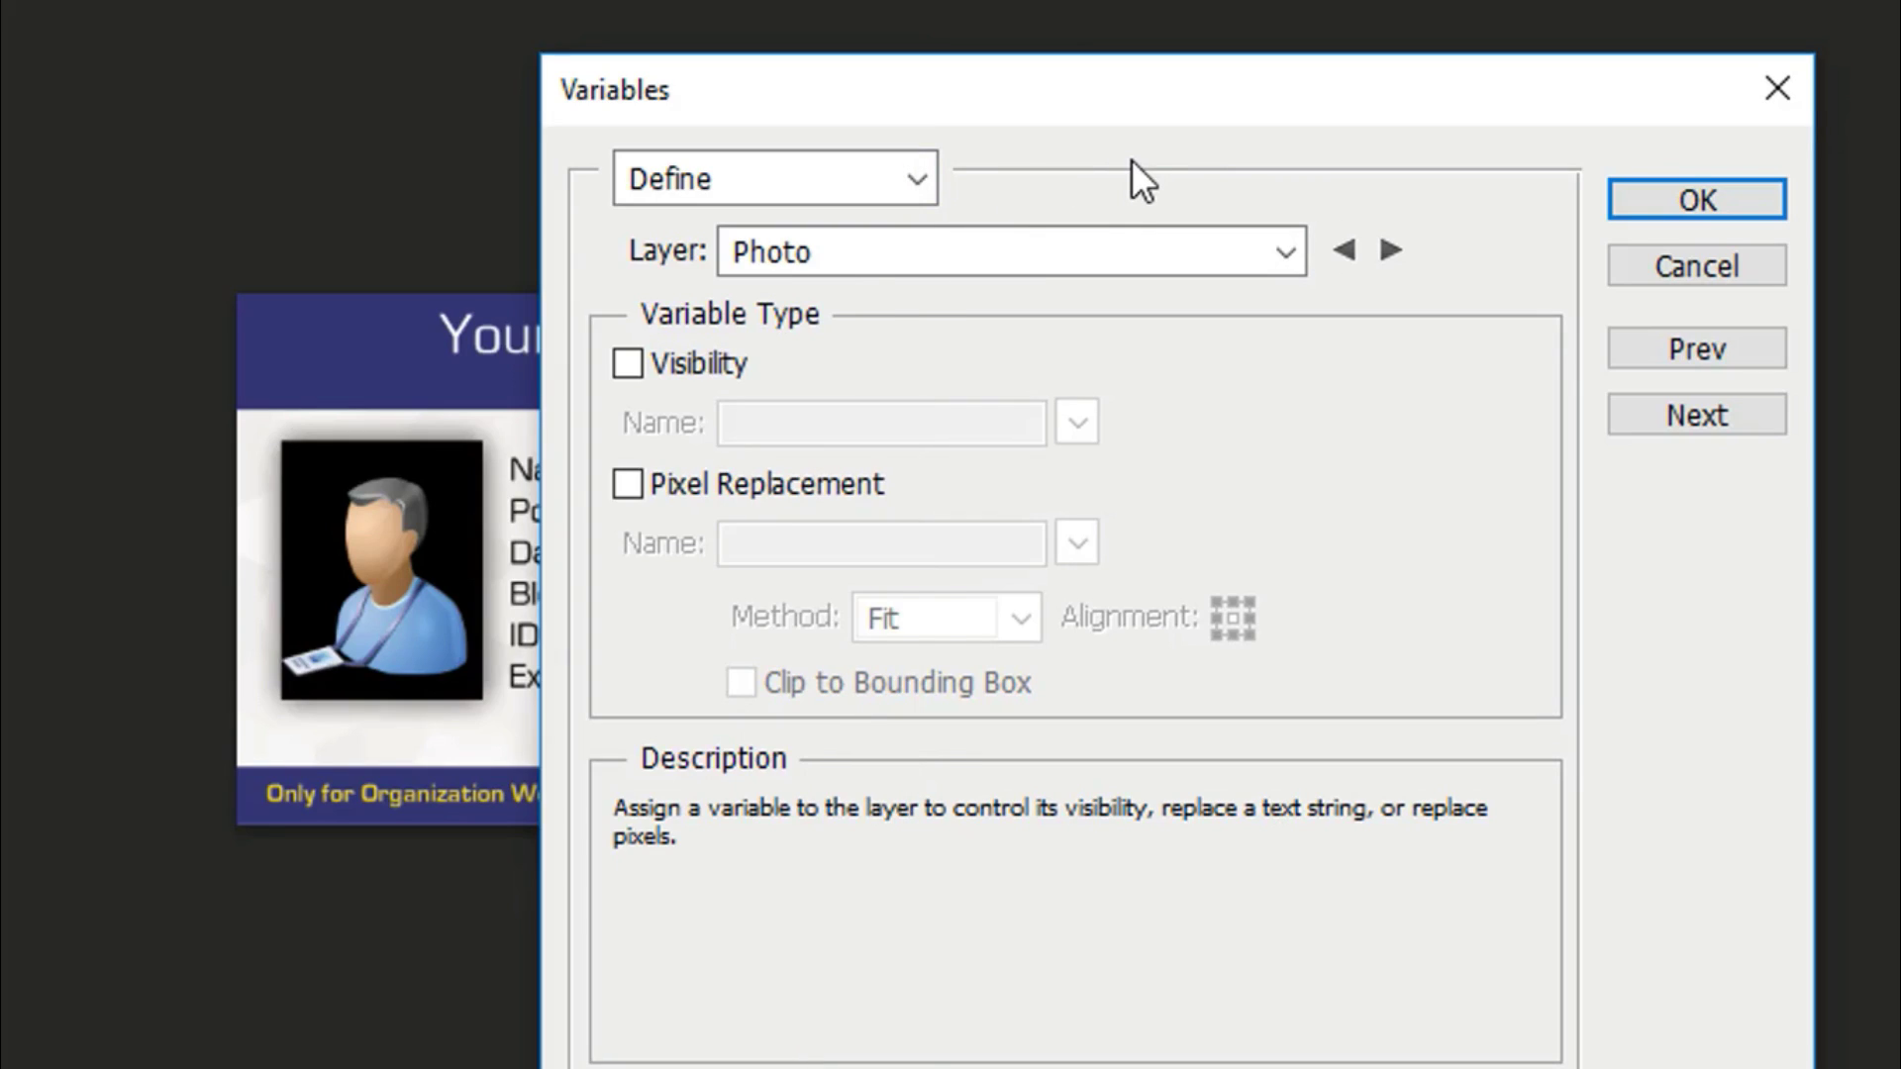
click(717, 484)
double_click(938, 543)
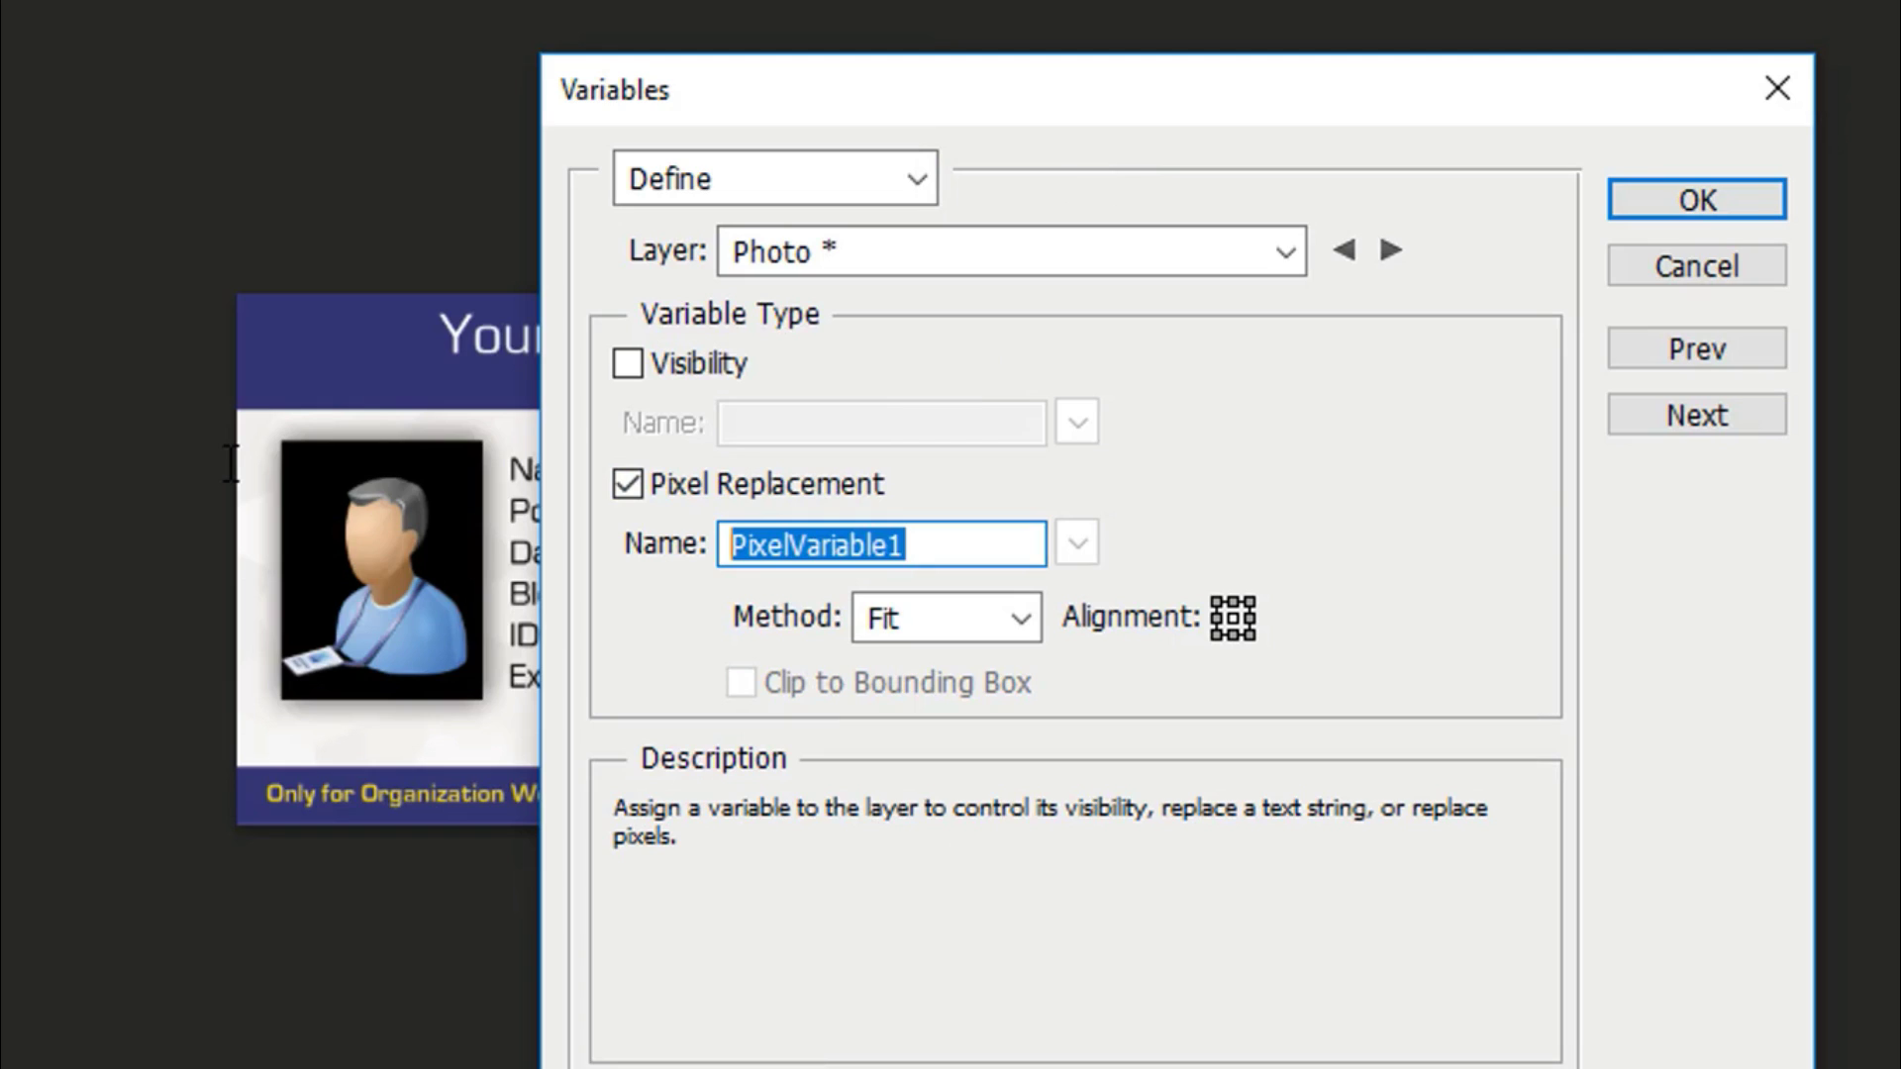
text(Photo)
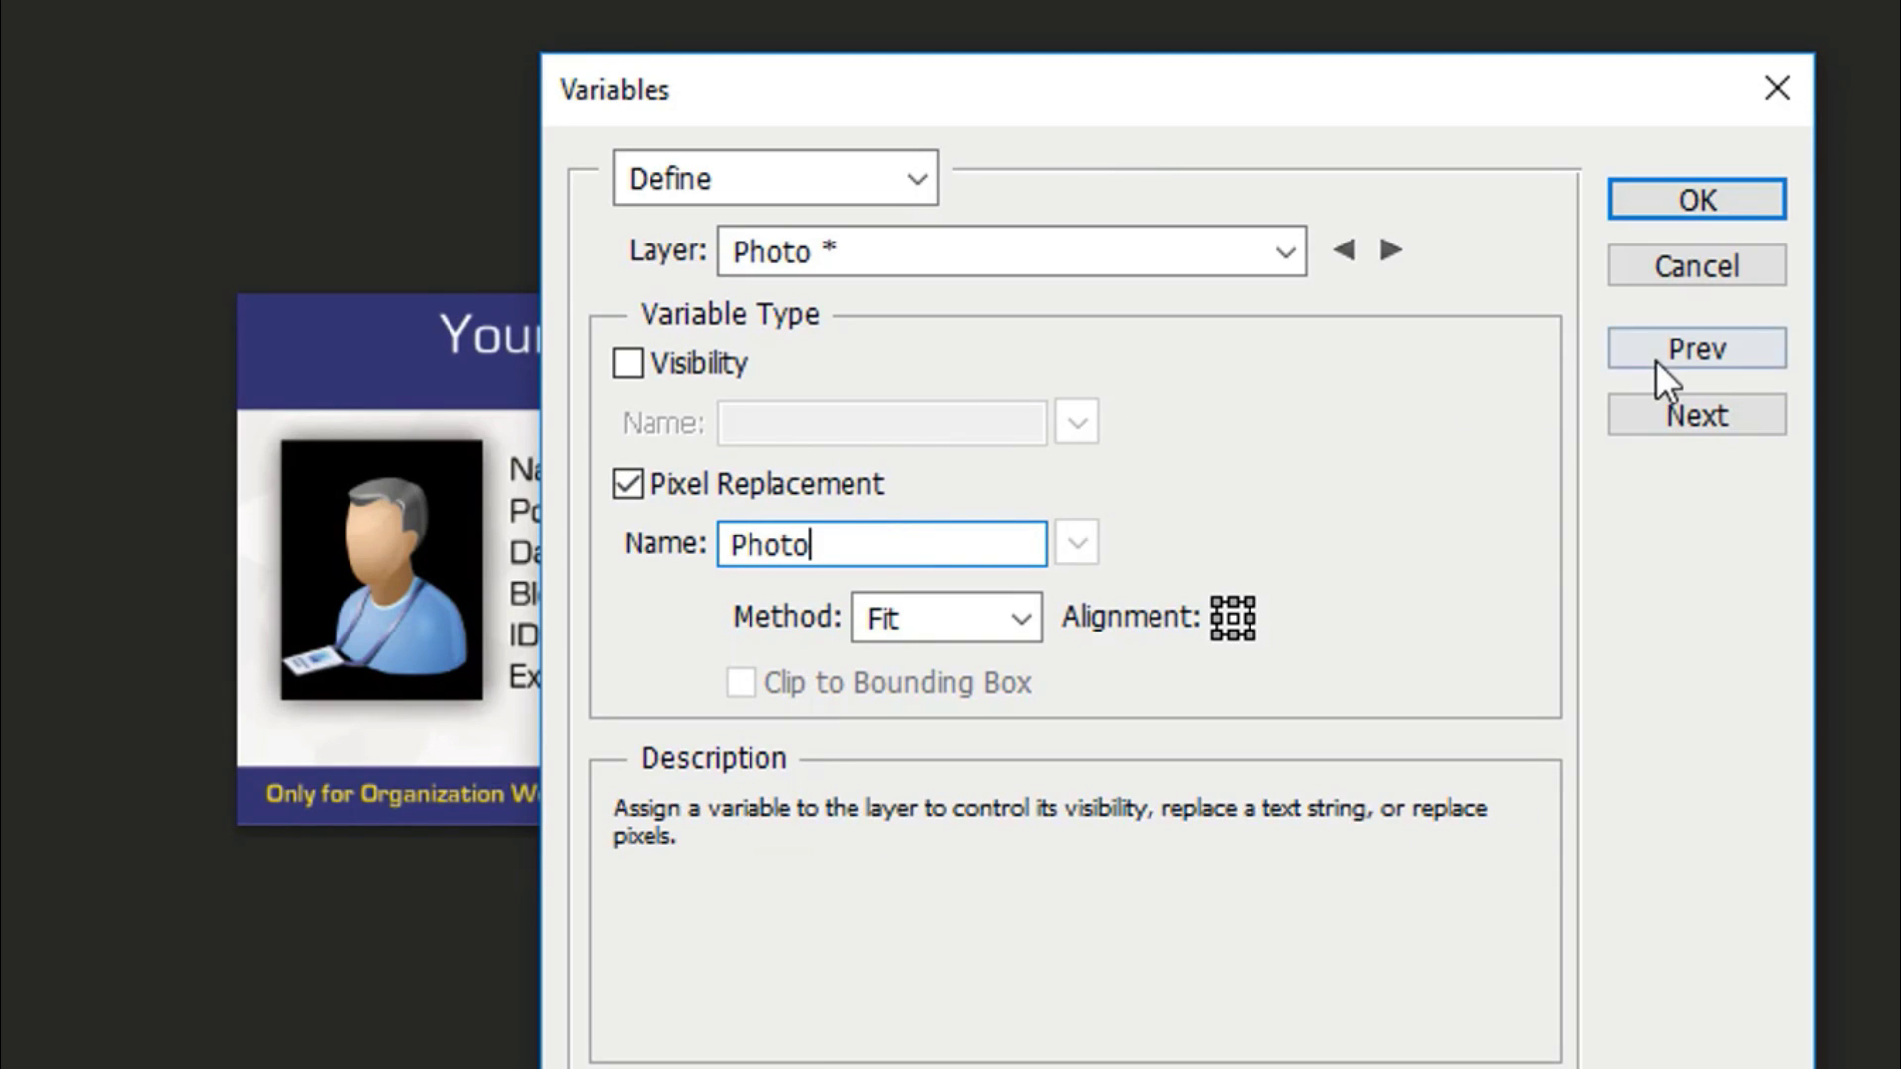
click(1694, 418)
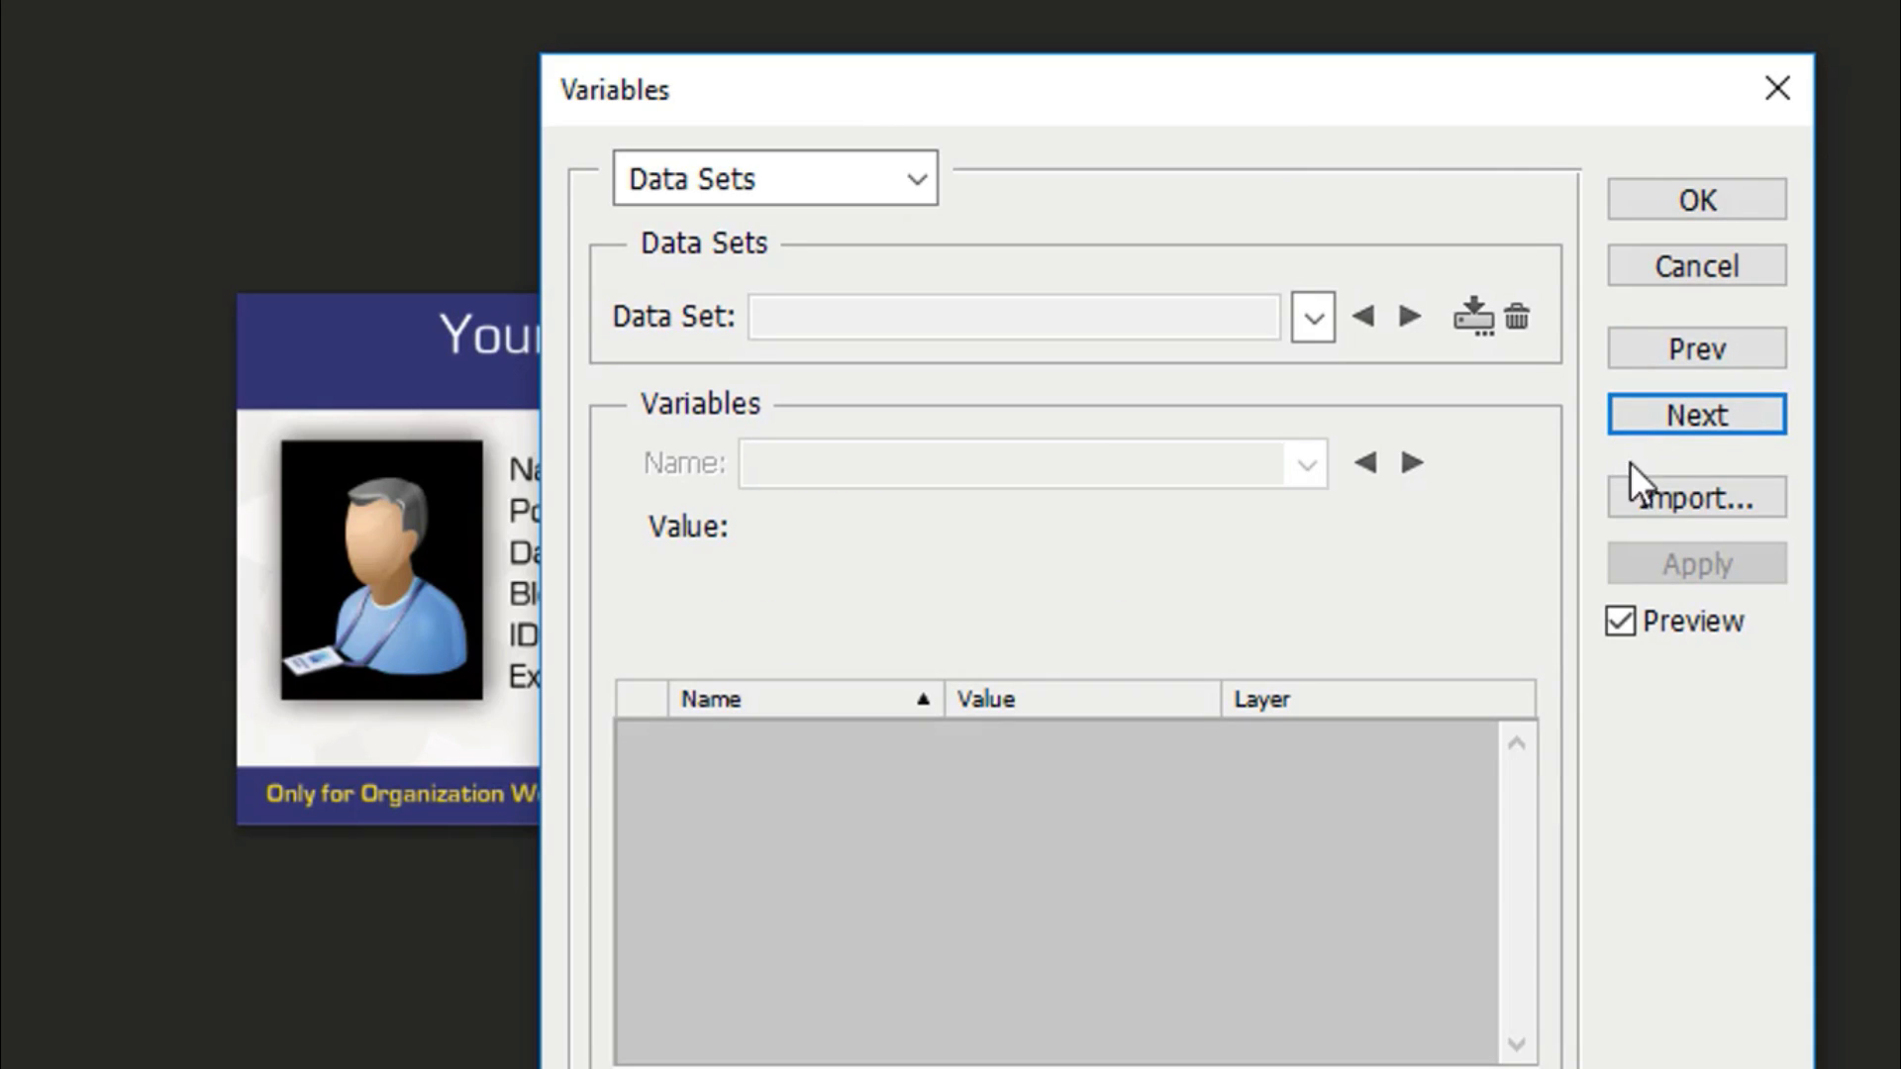
Retry importing the employee list, dismiss the parse error, and reopen the IdNo layer's variable
click(1642, 497)
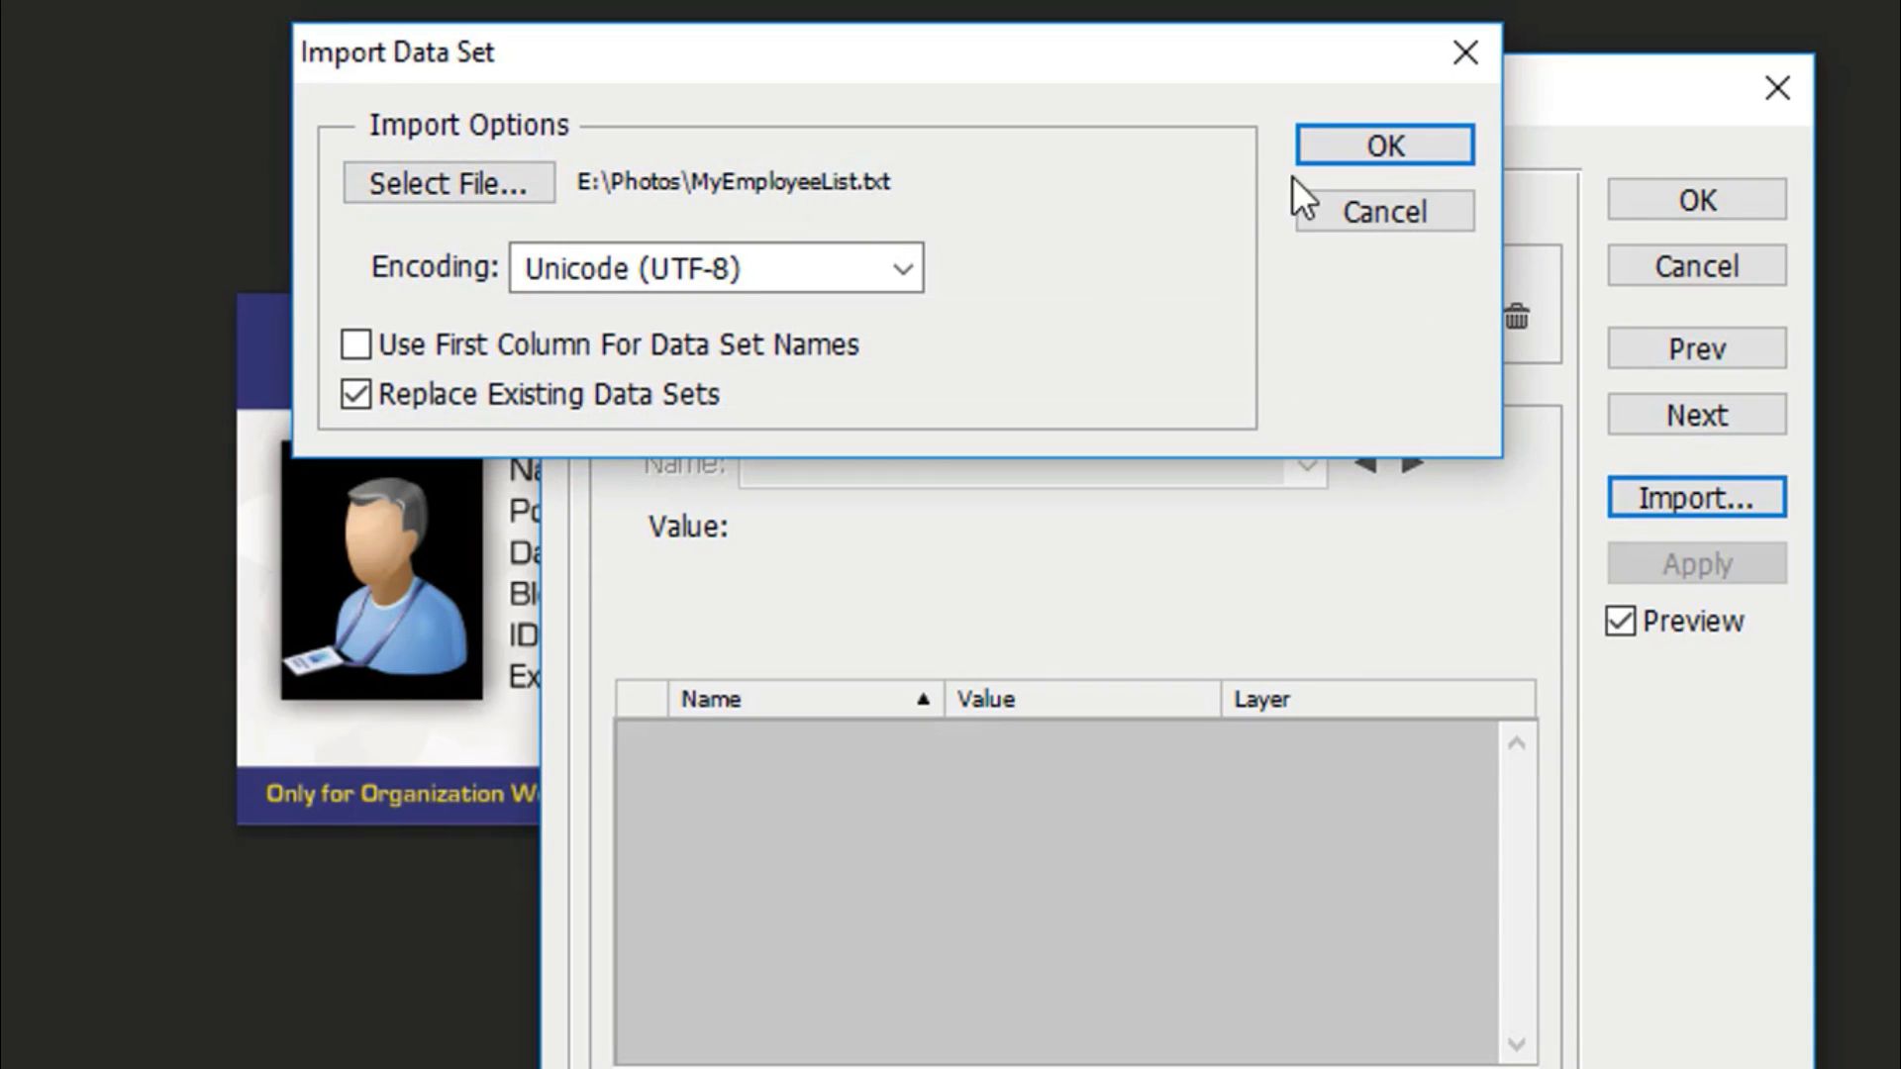
click(1327, 150)
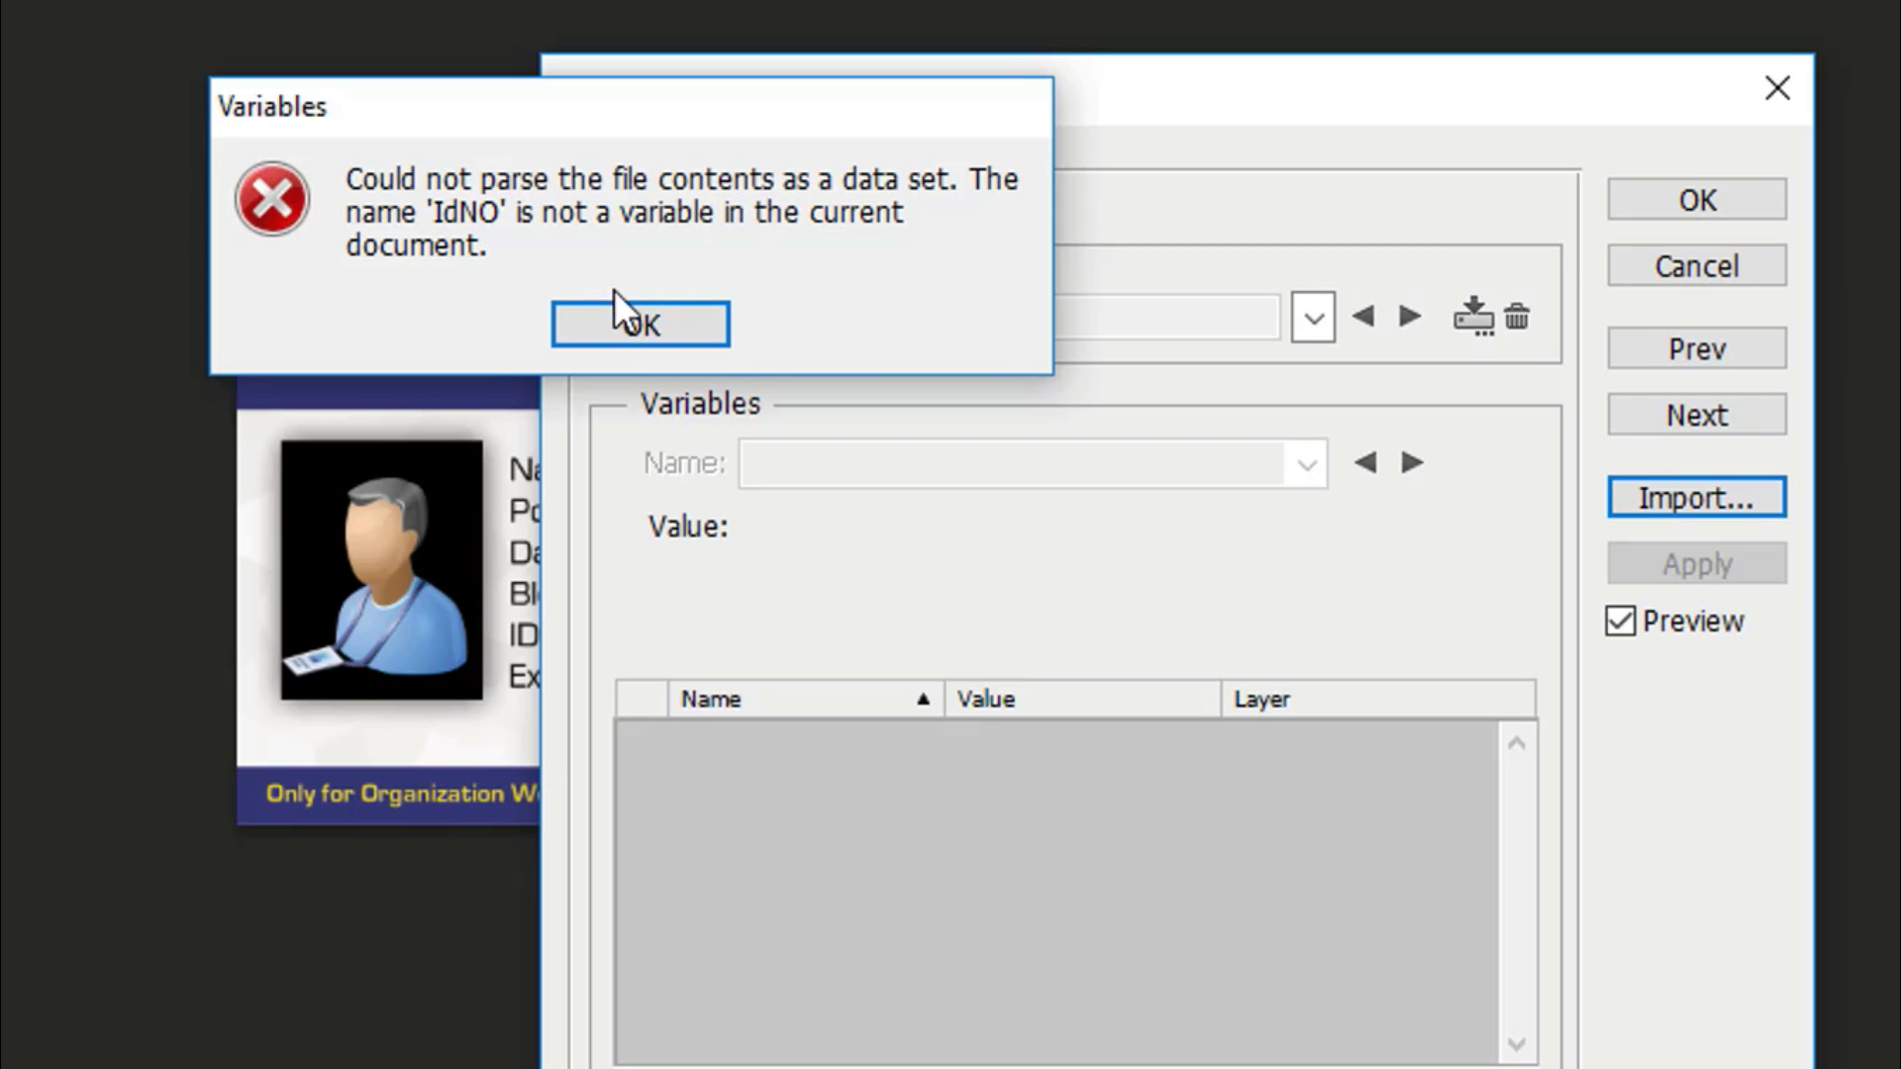
click(634, 326)
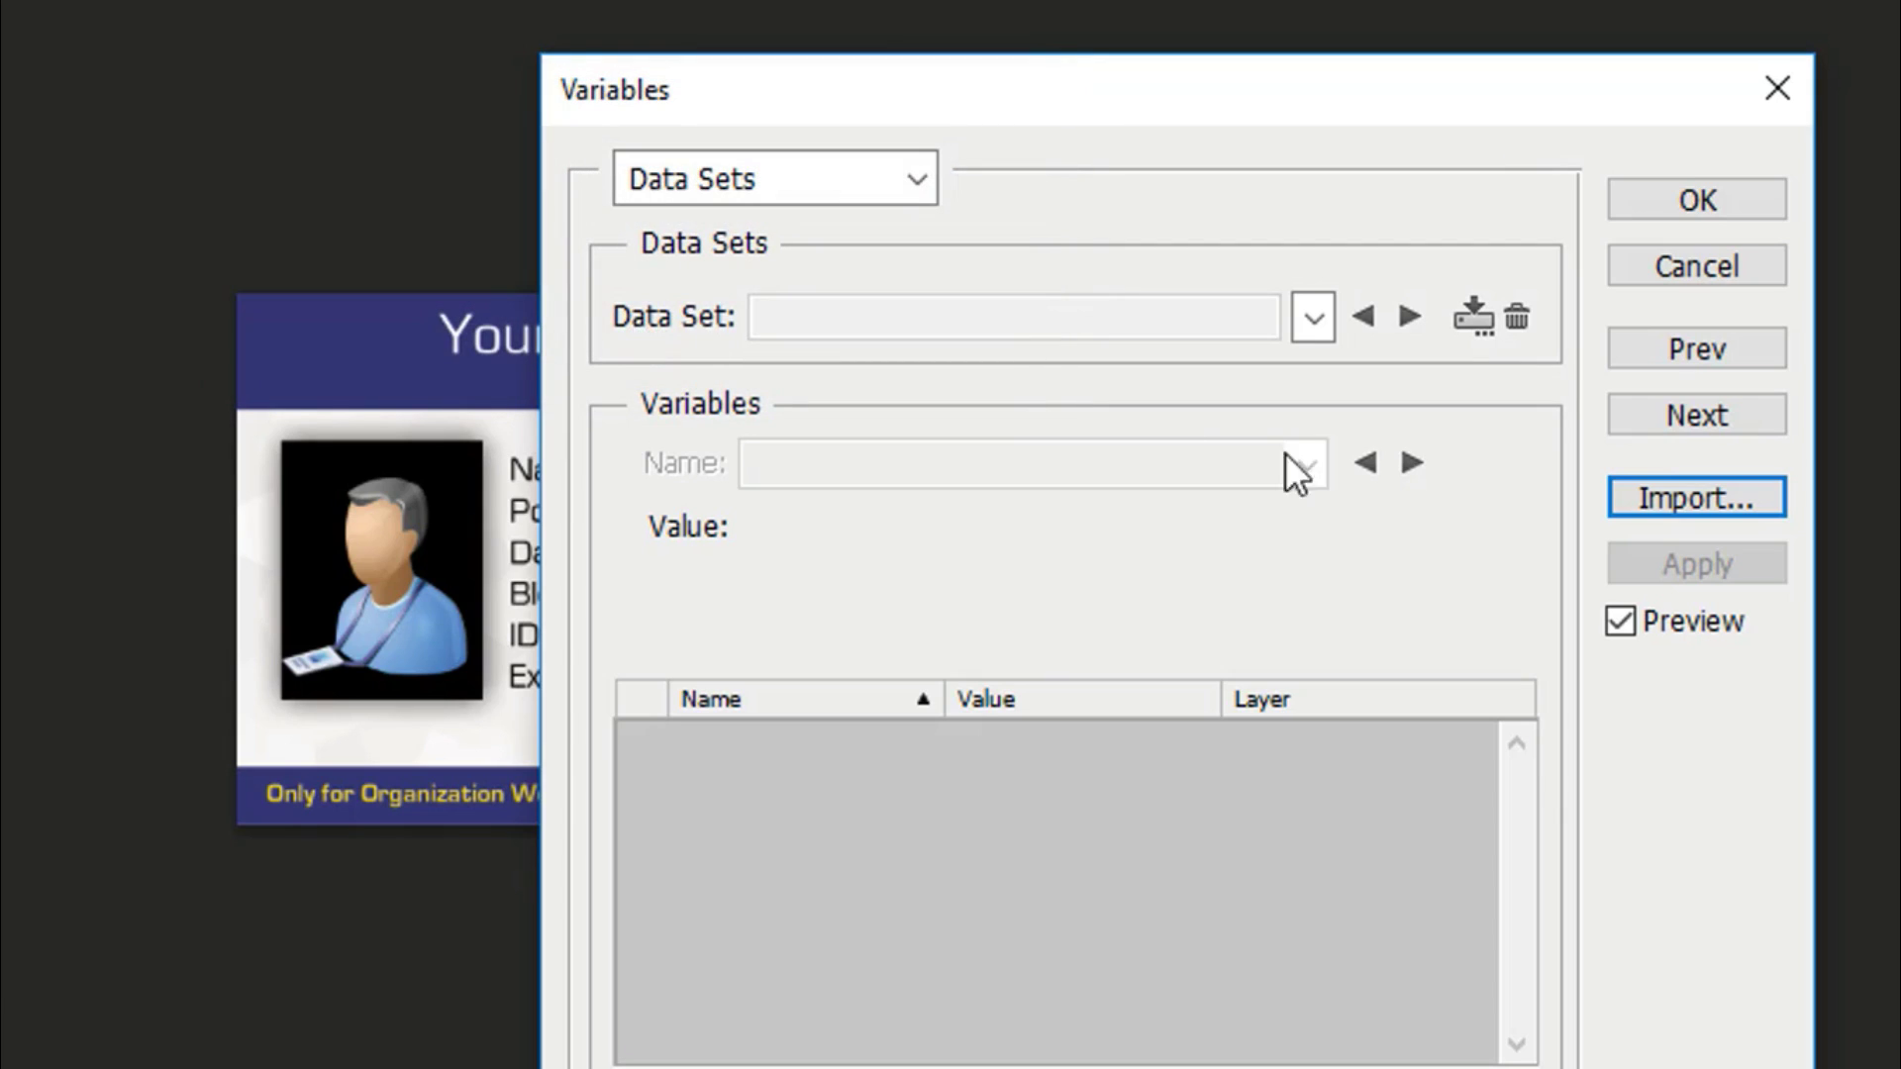
click(1653, 362)
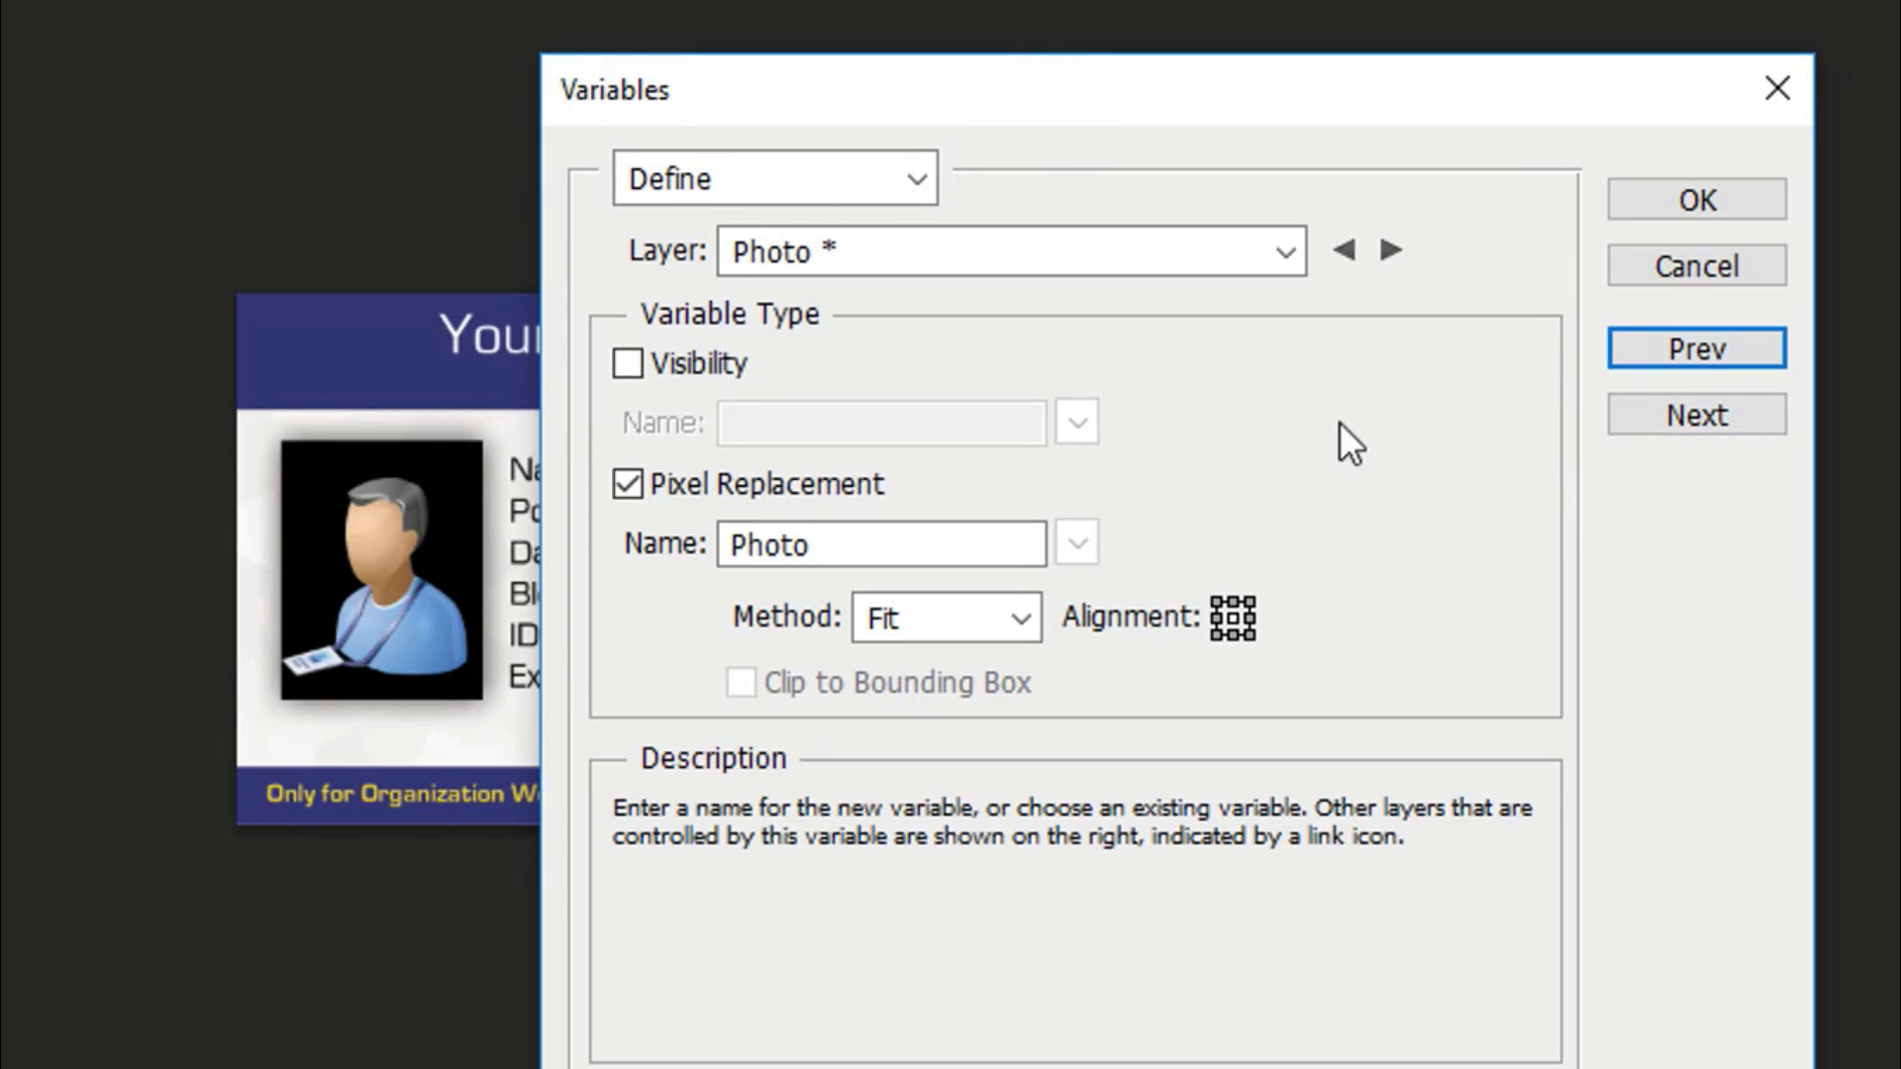
click(1287, 255)
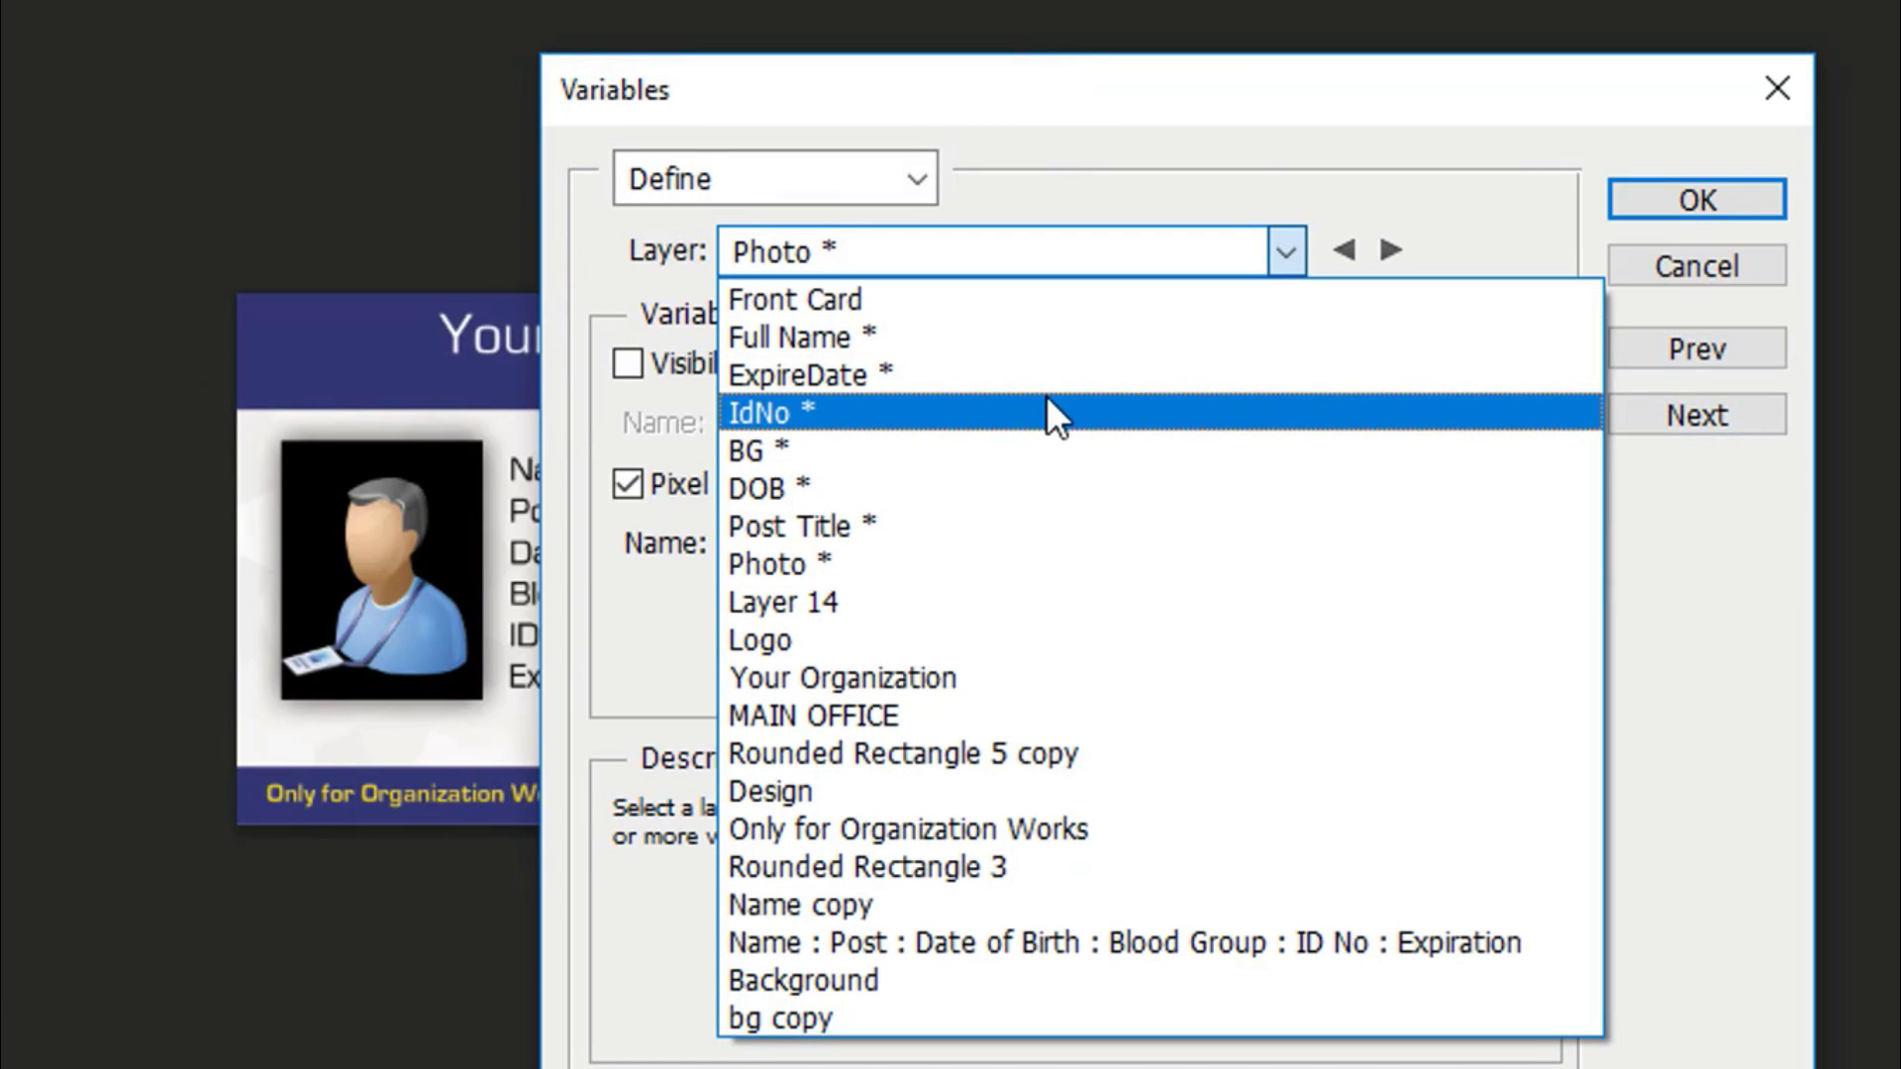
click(1041, 410)
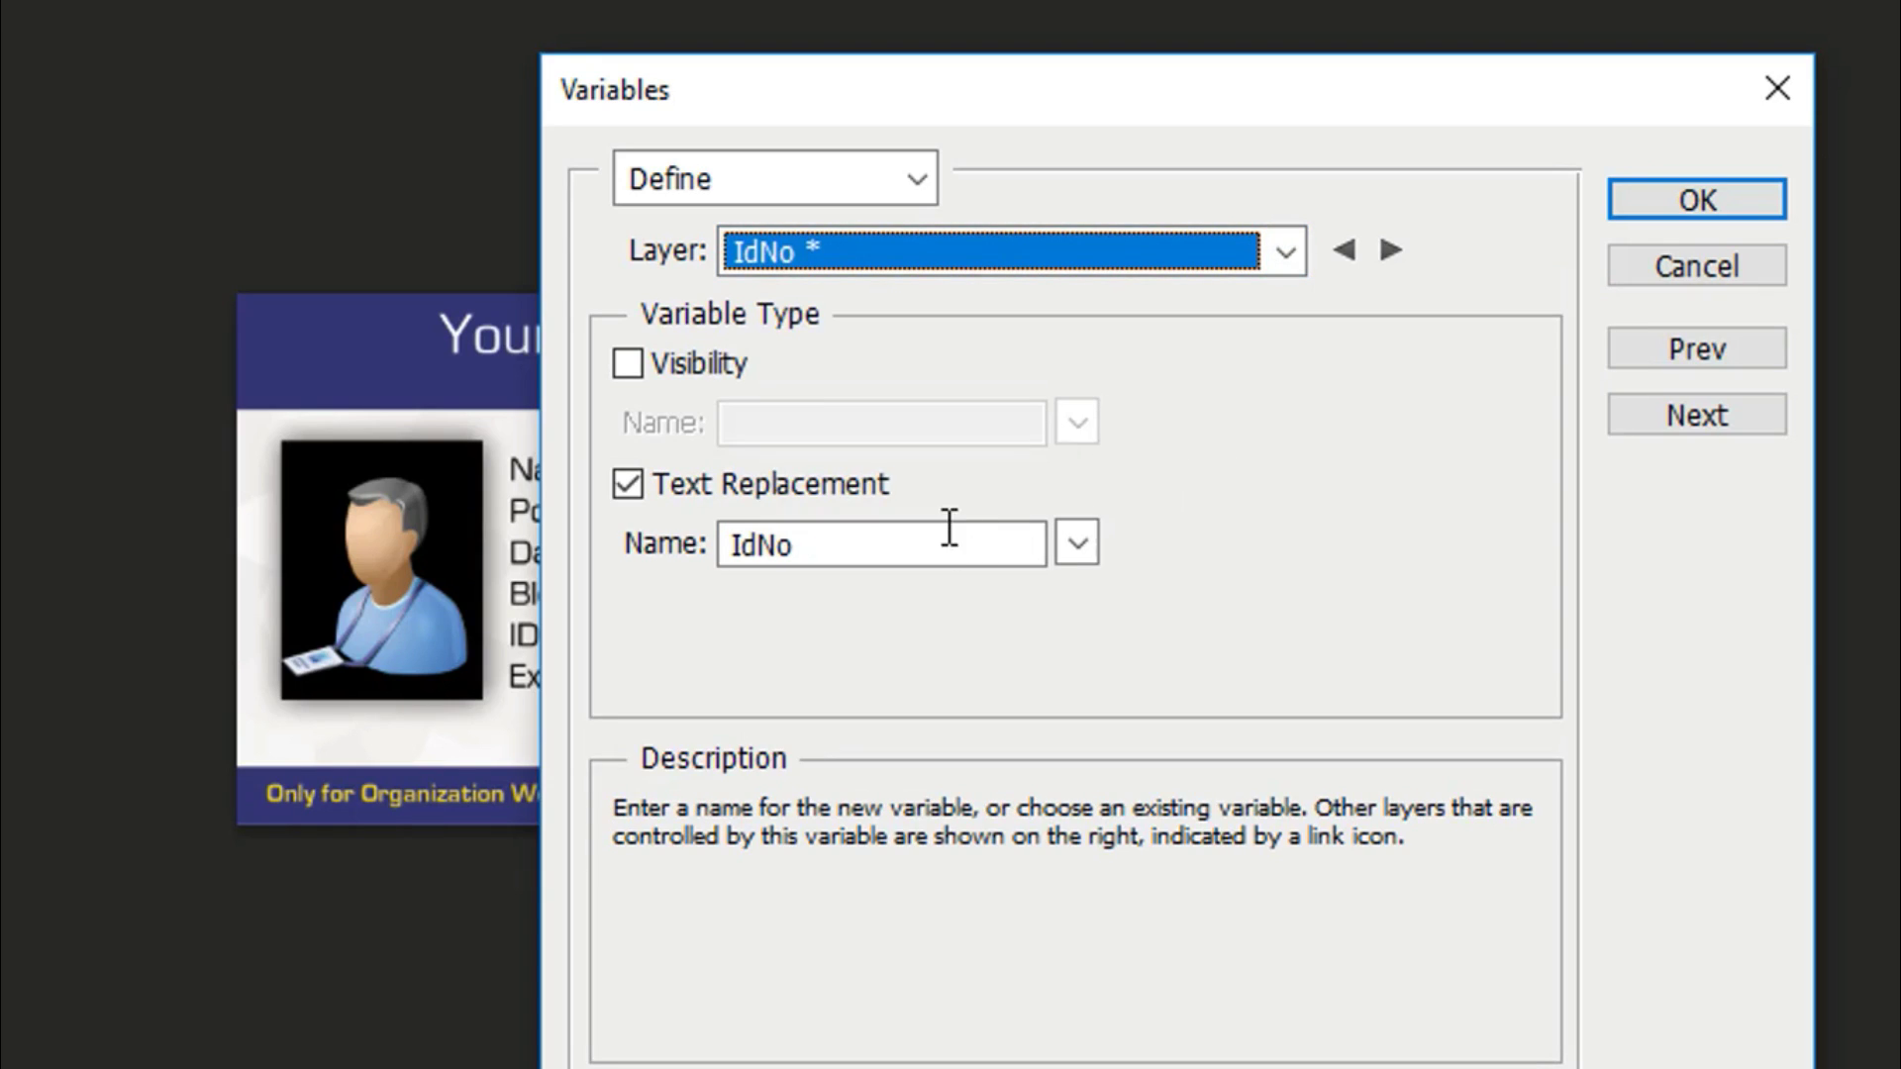
click(912, 540)
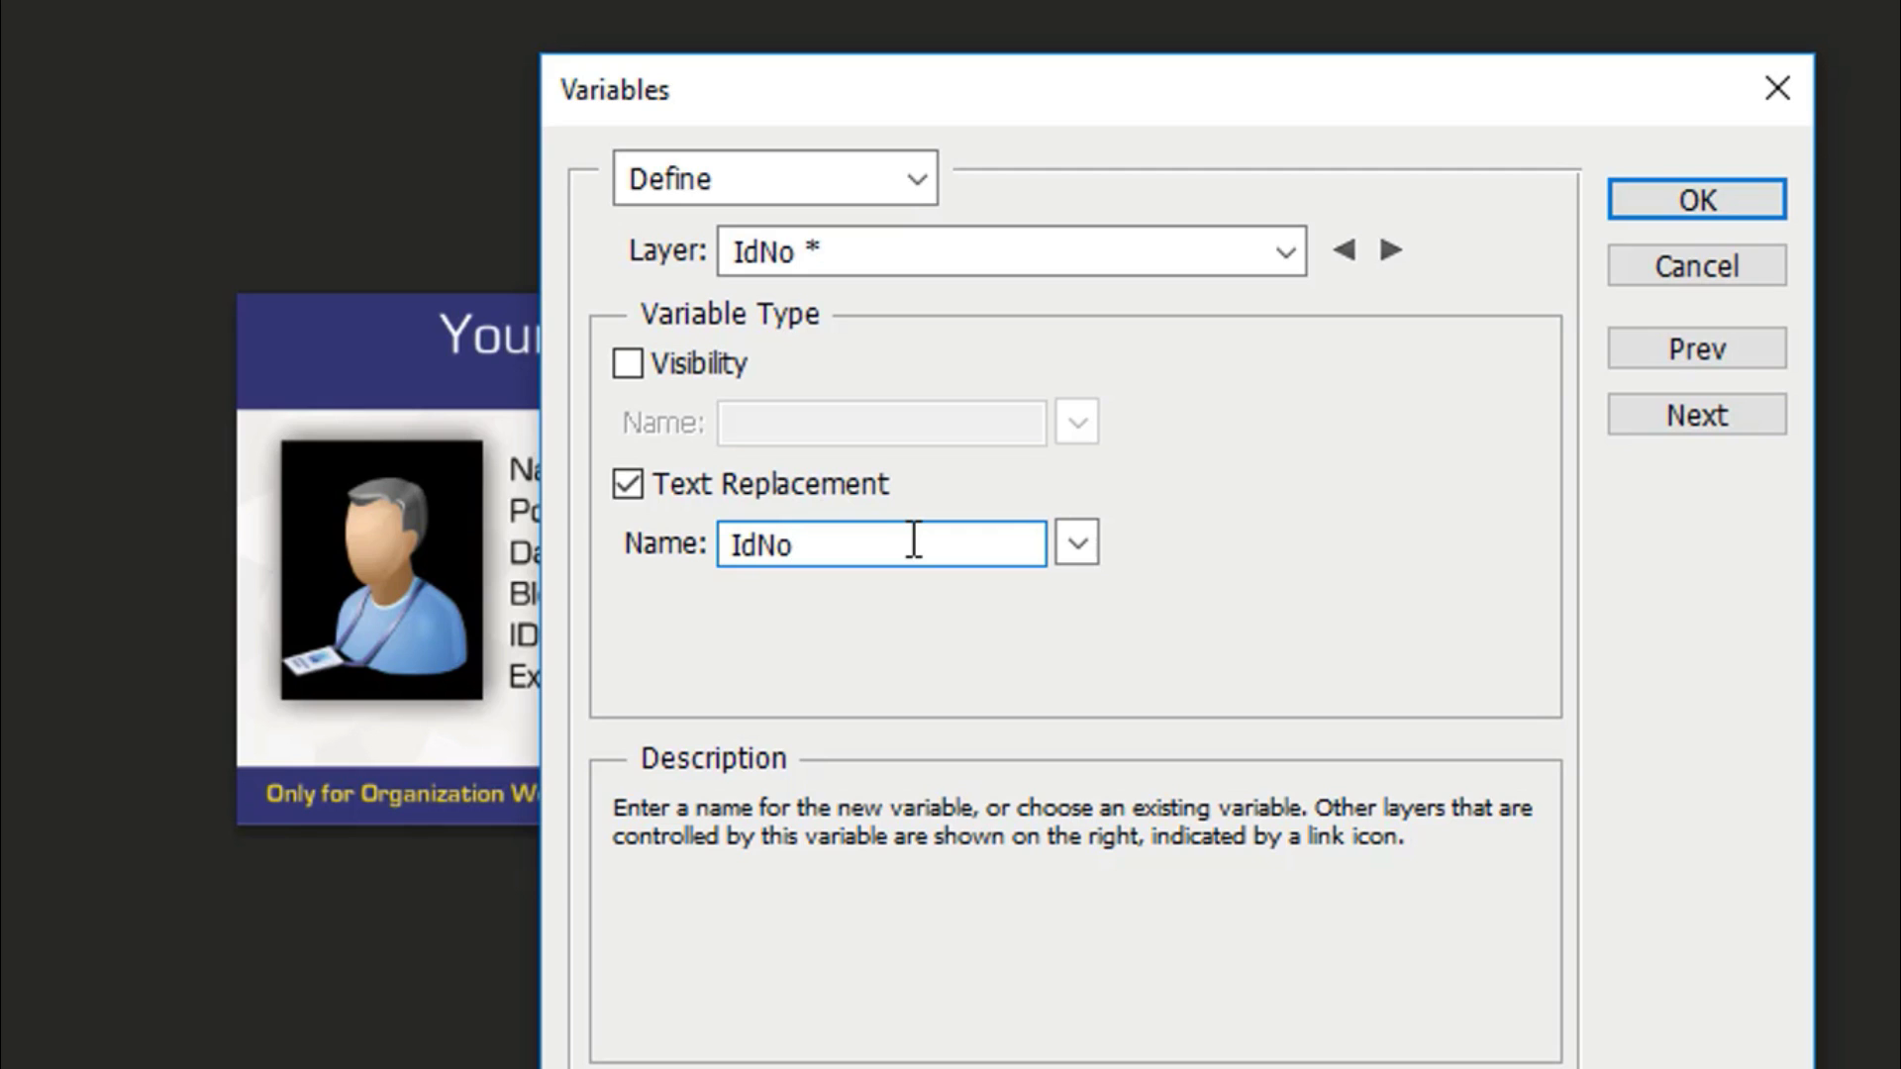
Launch Notepad and open MyEmployeeList to check the IdNO header spelling
key(super+r)
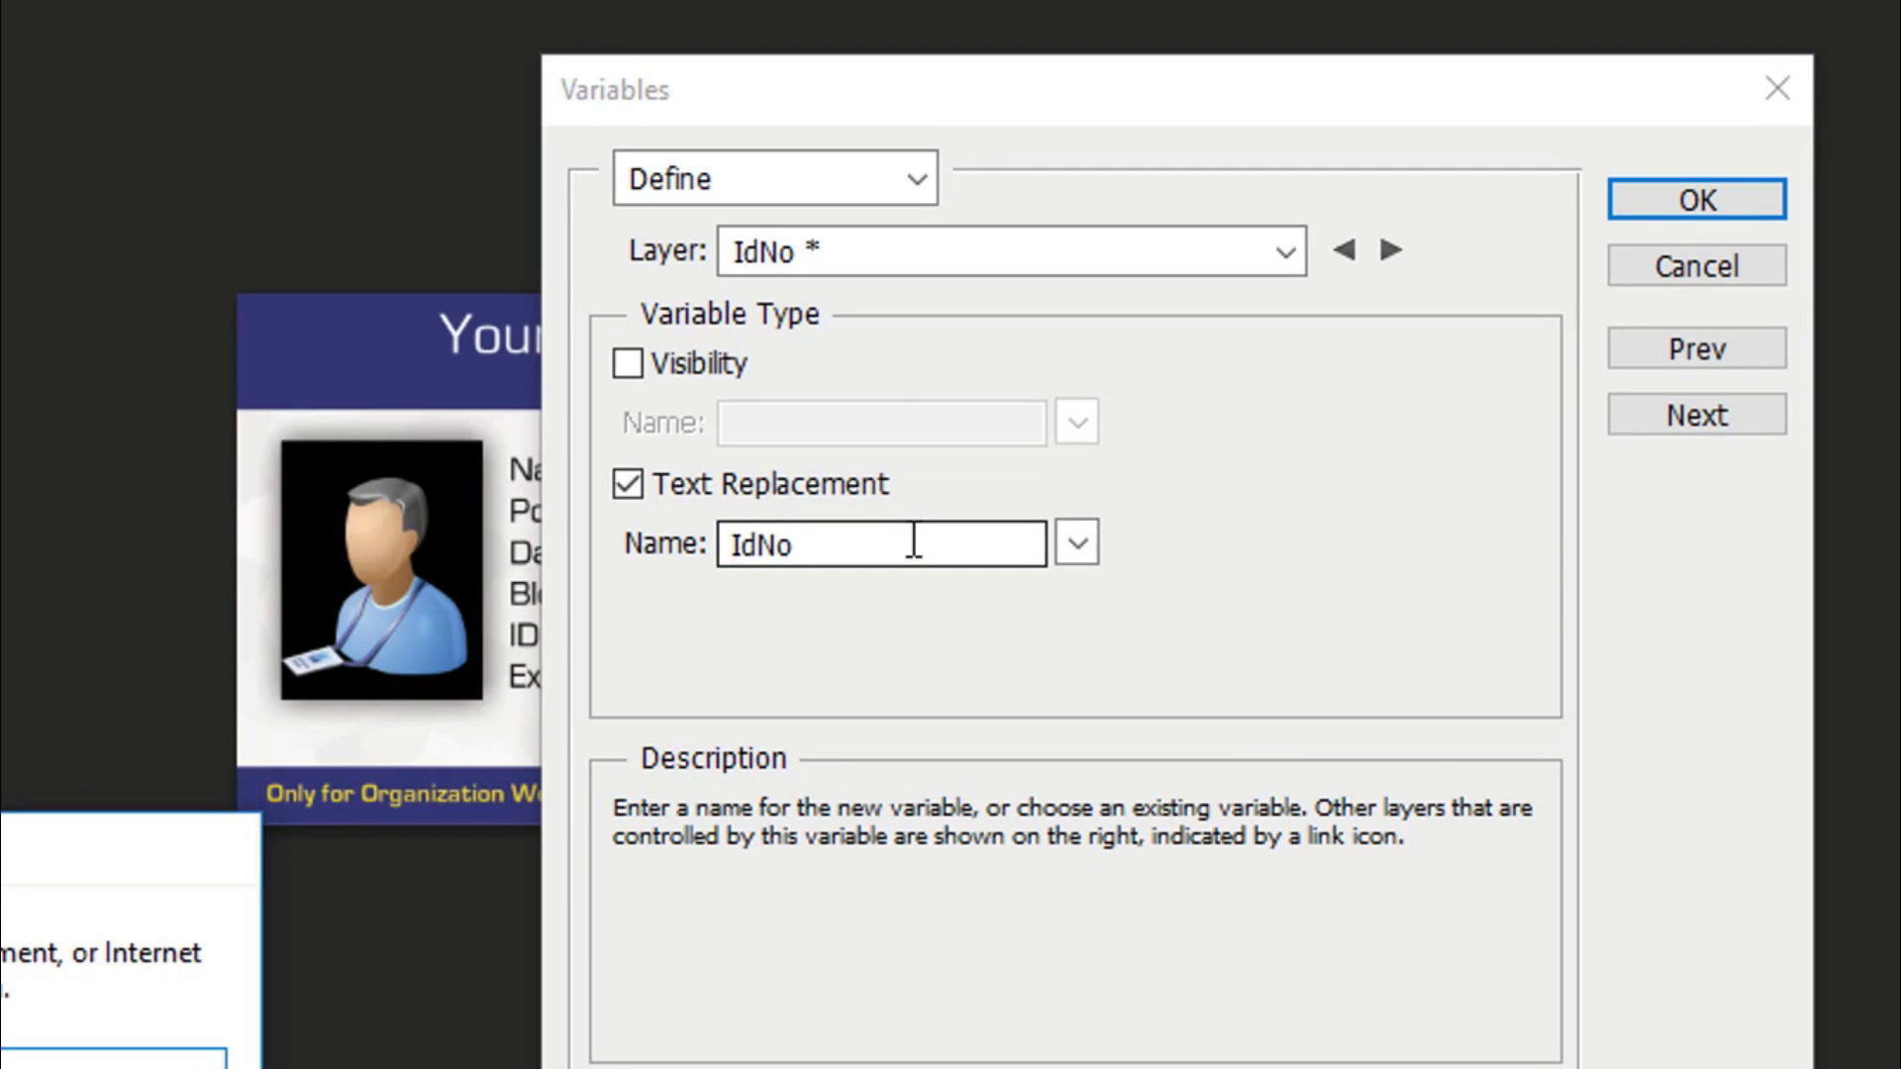
key(Return)
key(ctrl+o)
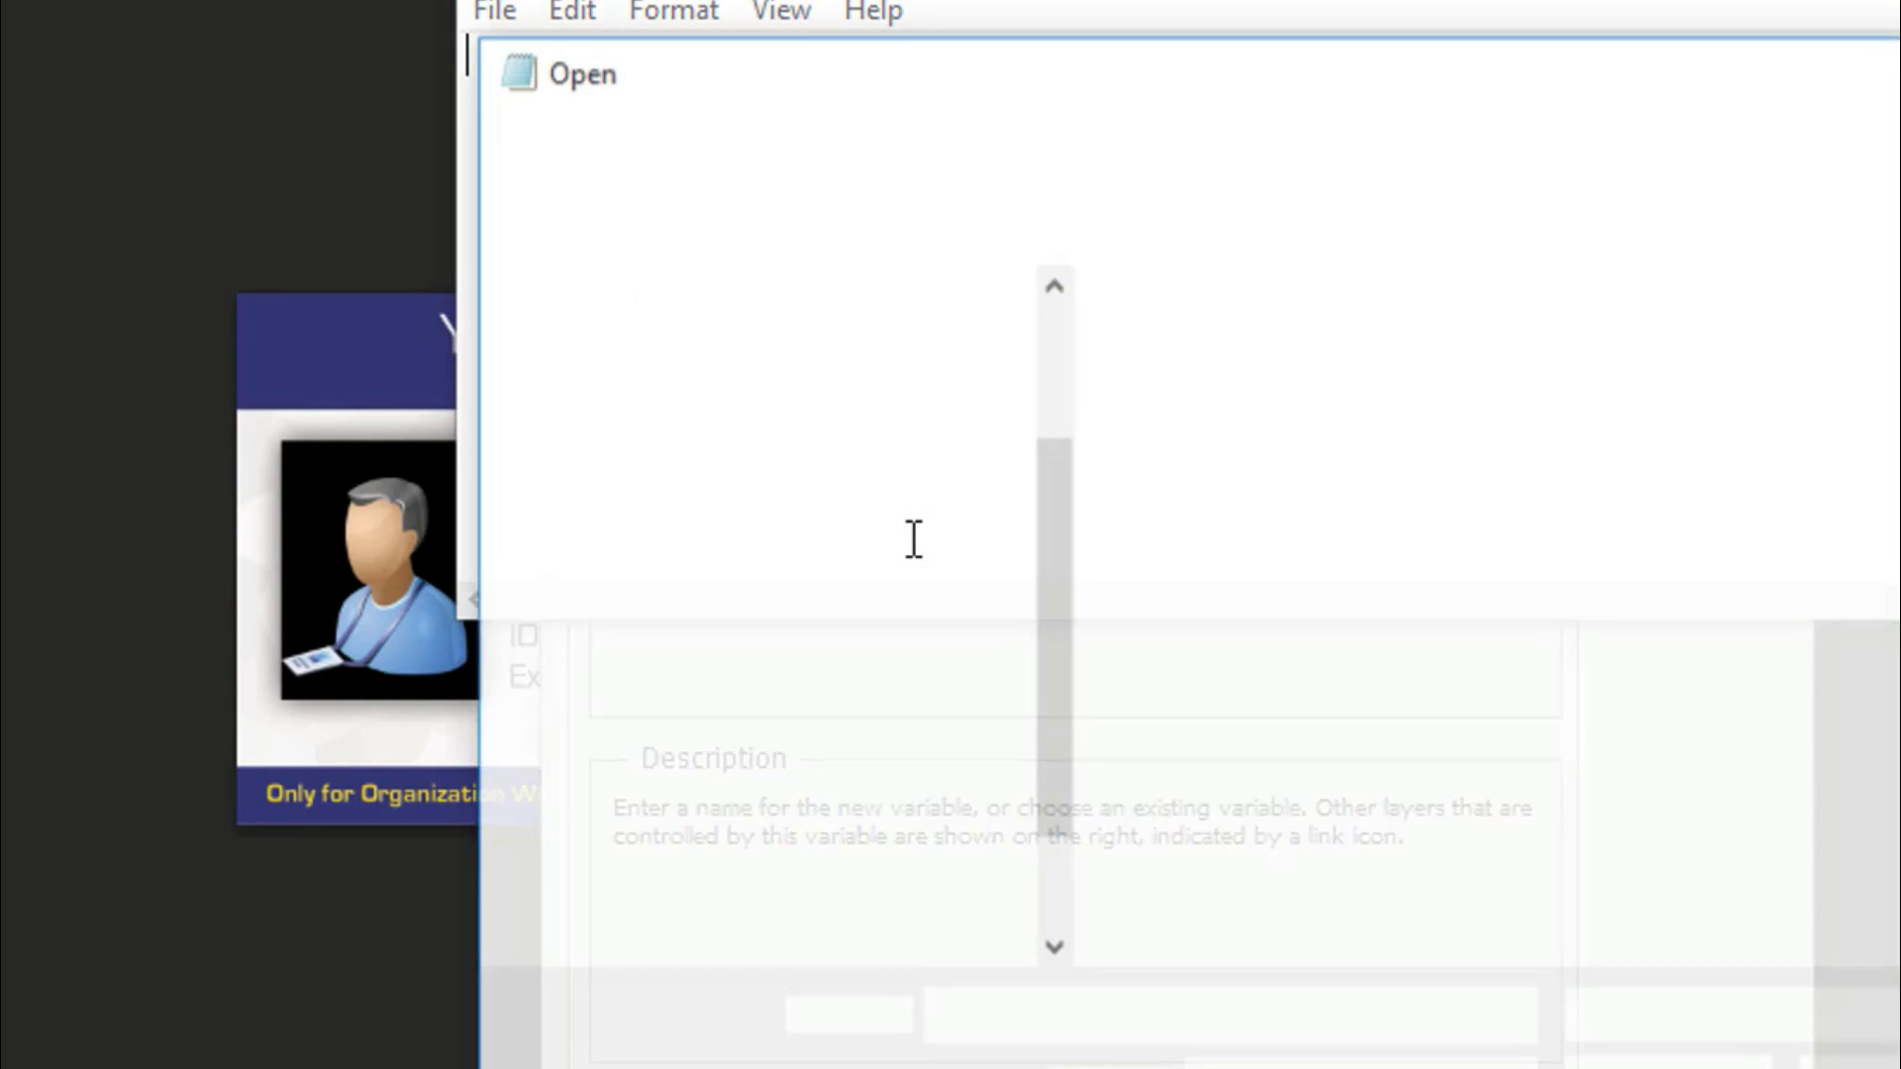
click(1235, 481)
double_click(1235, 482)
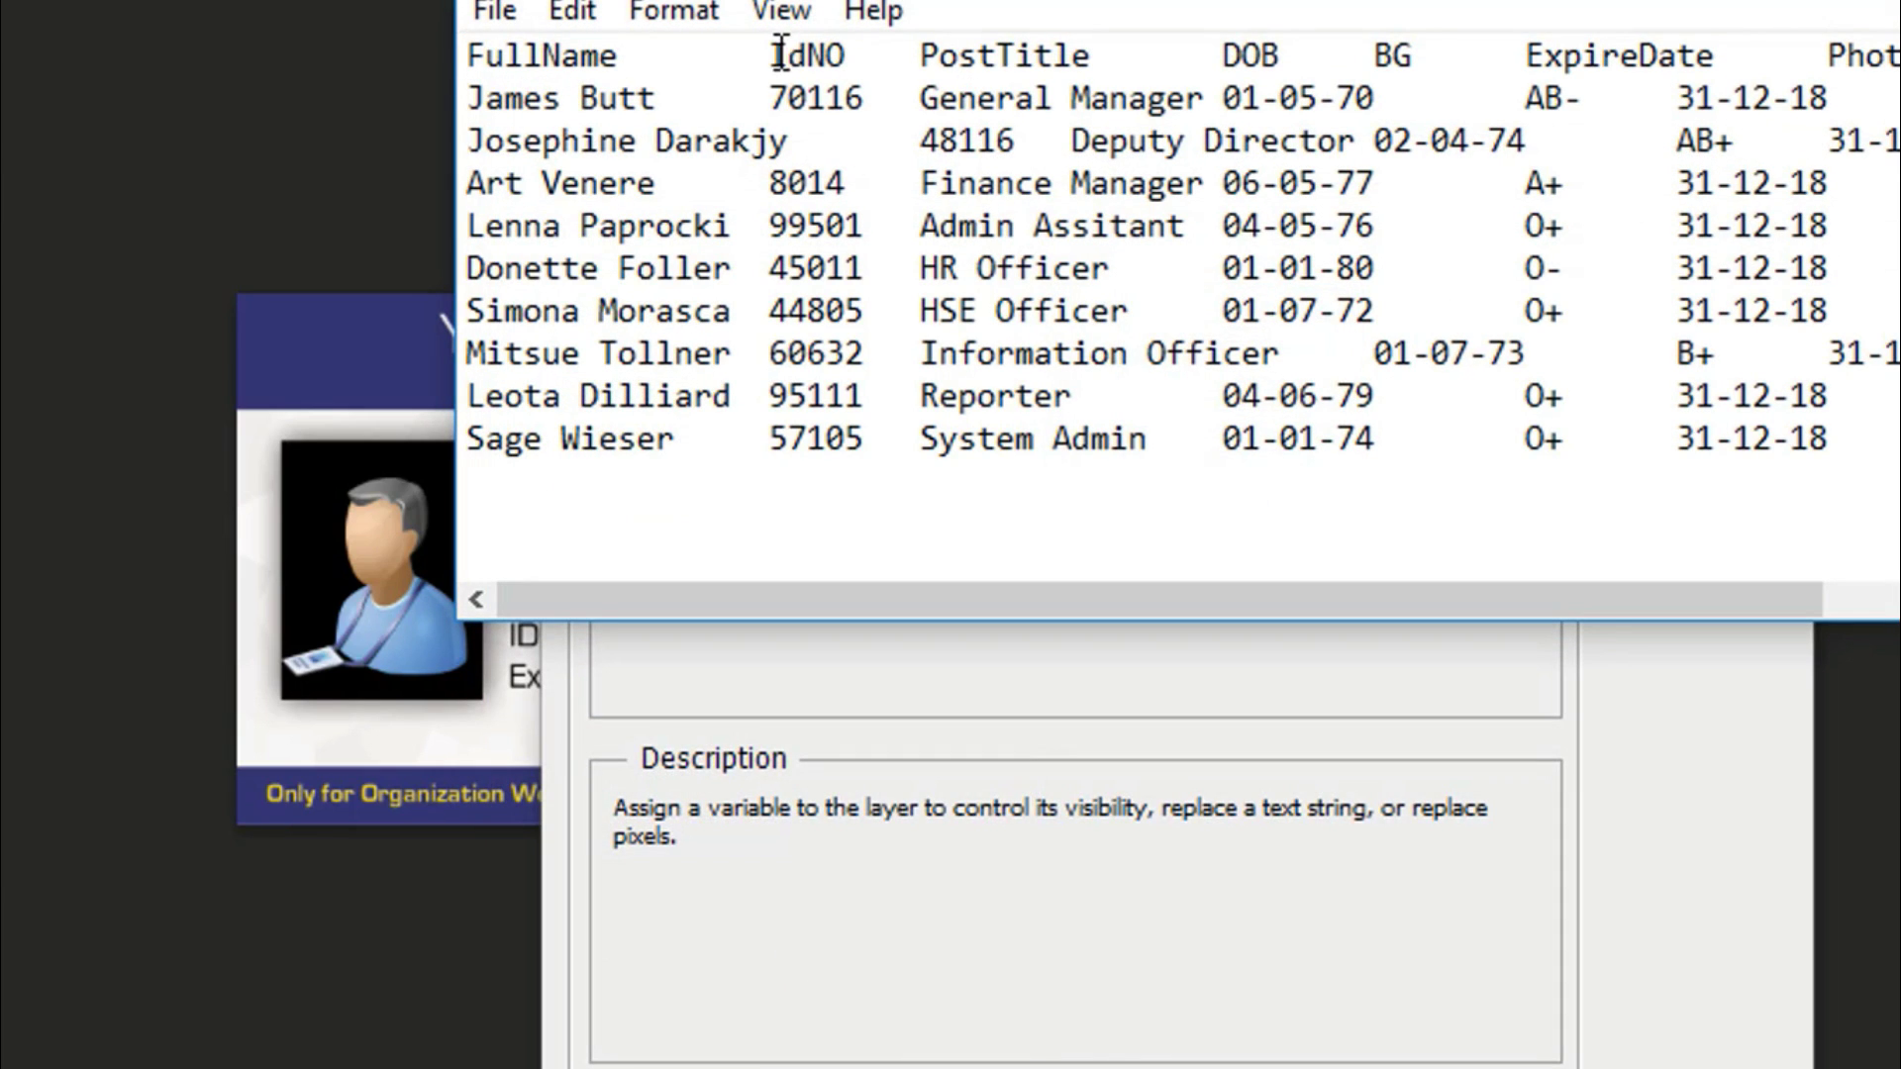
double_click(814, 54)
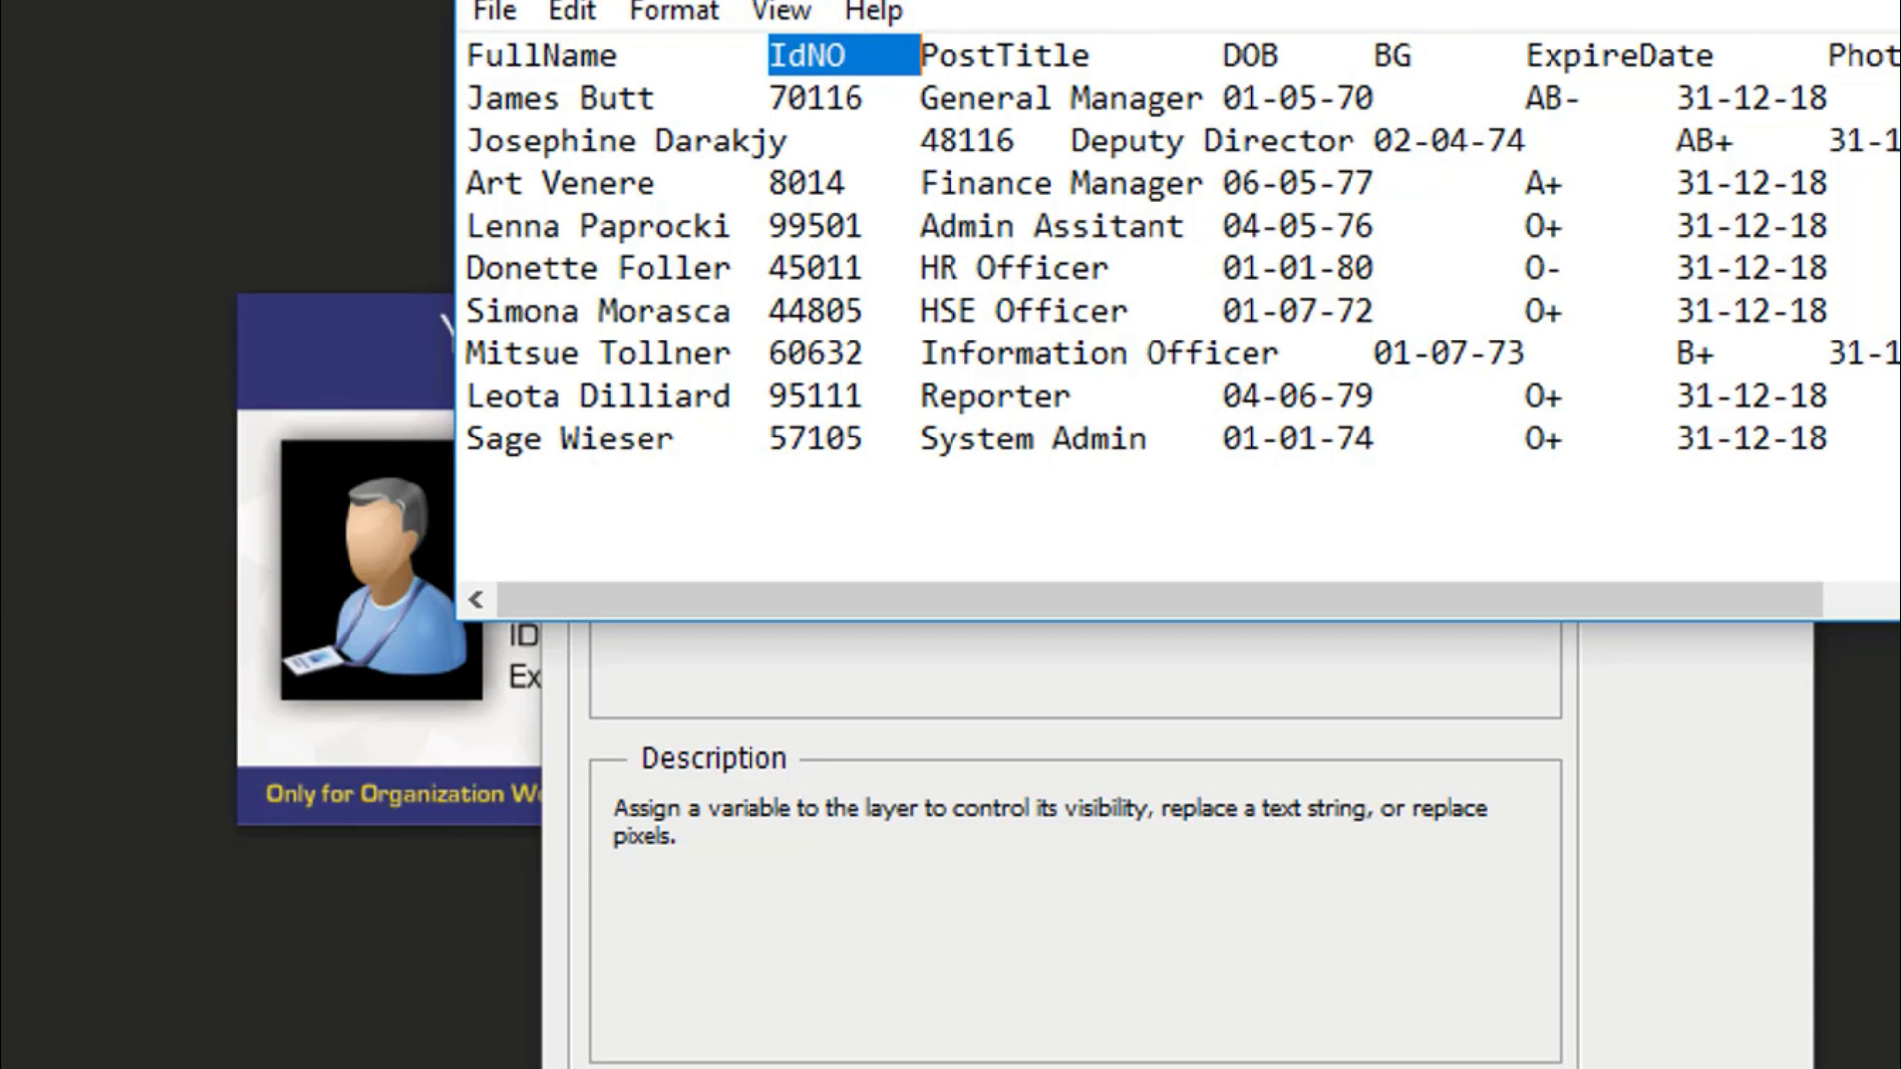
Rename the ID-number variable to IdNO and return to the Data Sets page
key(alt+Tab)
click(857, 535)
key(BackSpace)
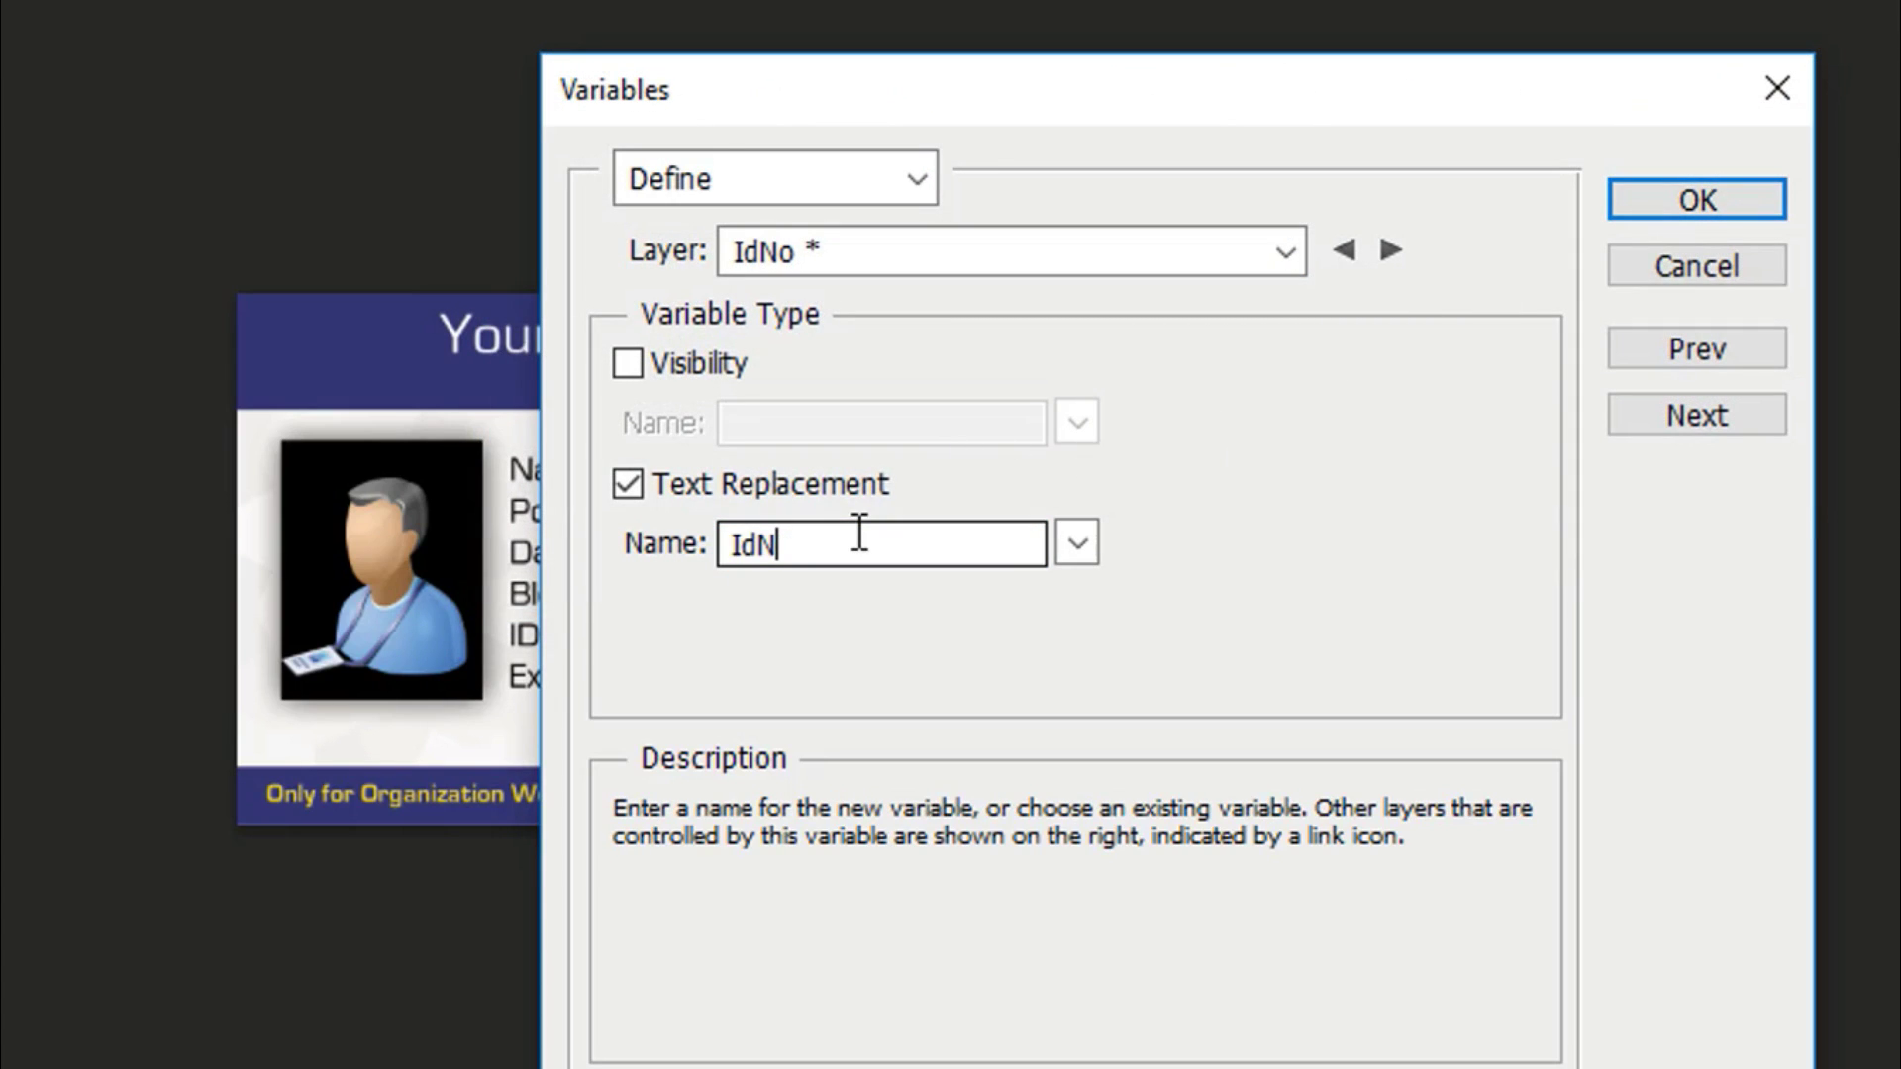
text(O)
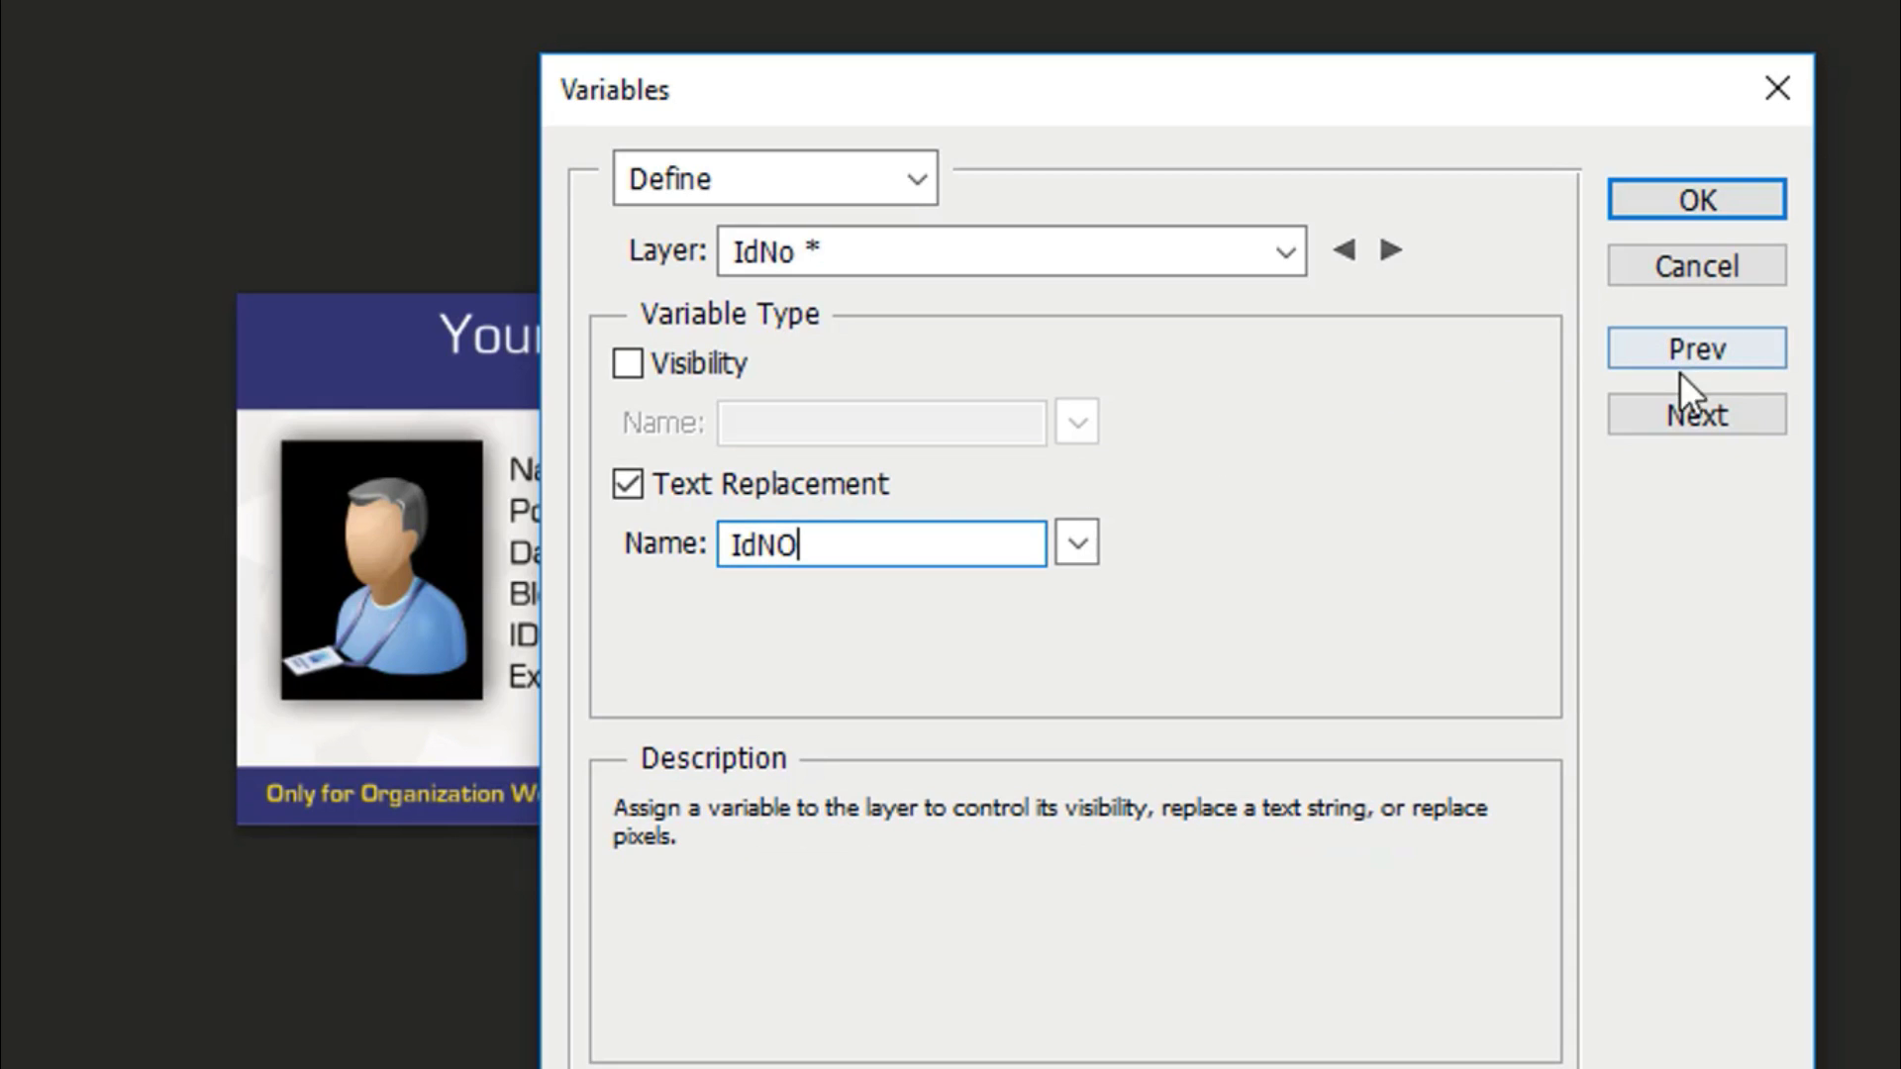
click(1683, 414)
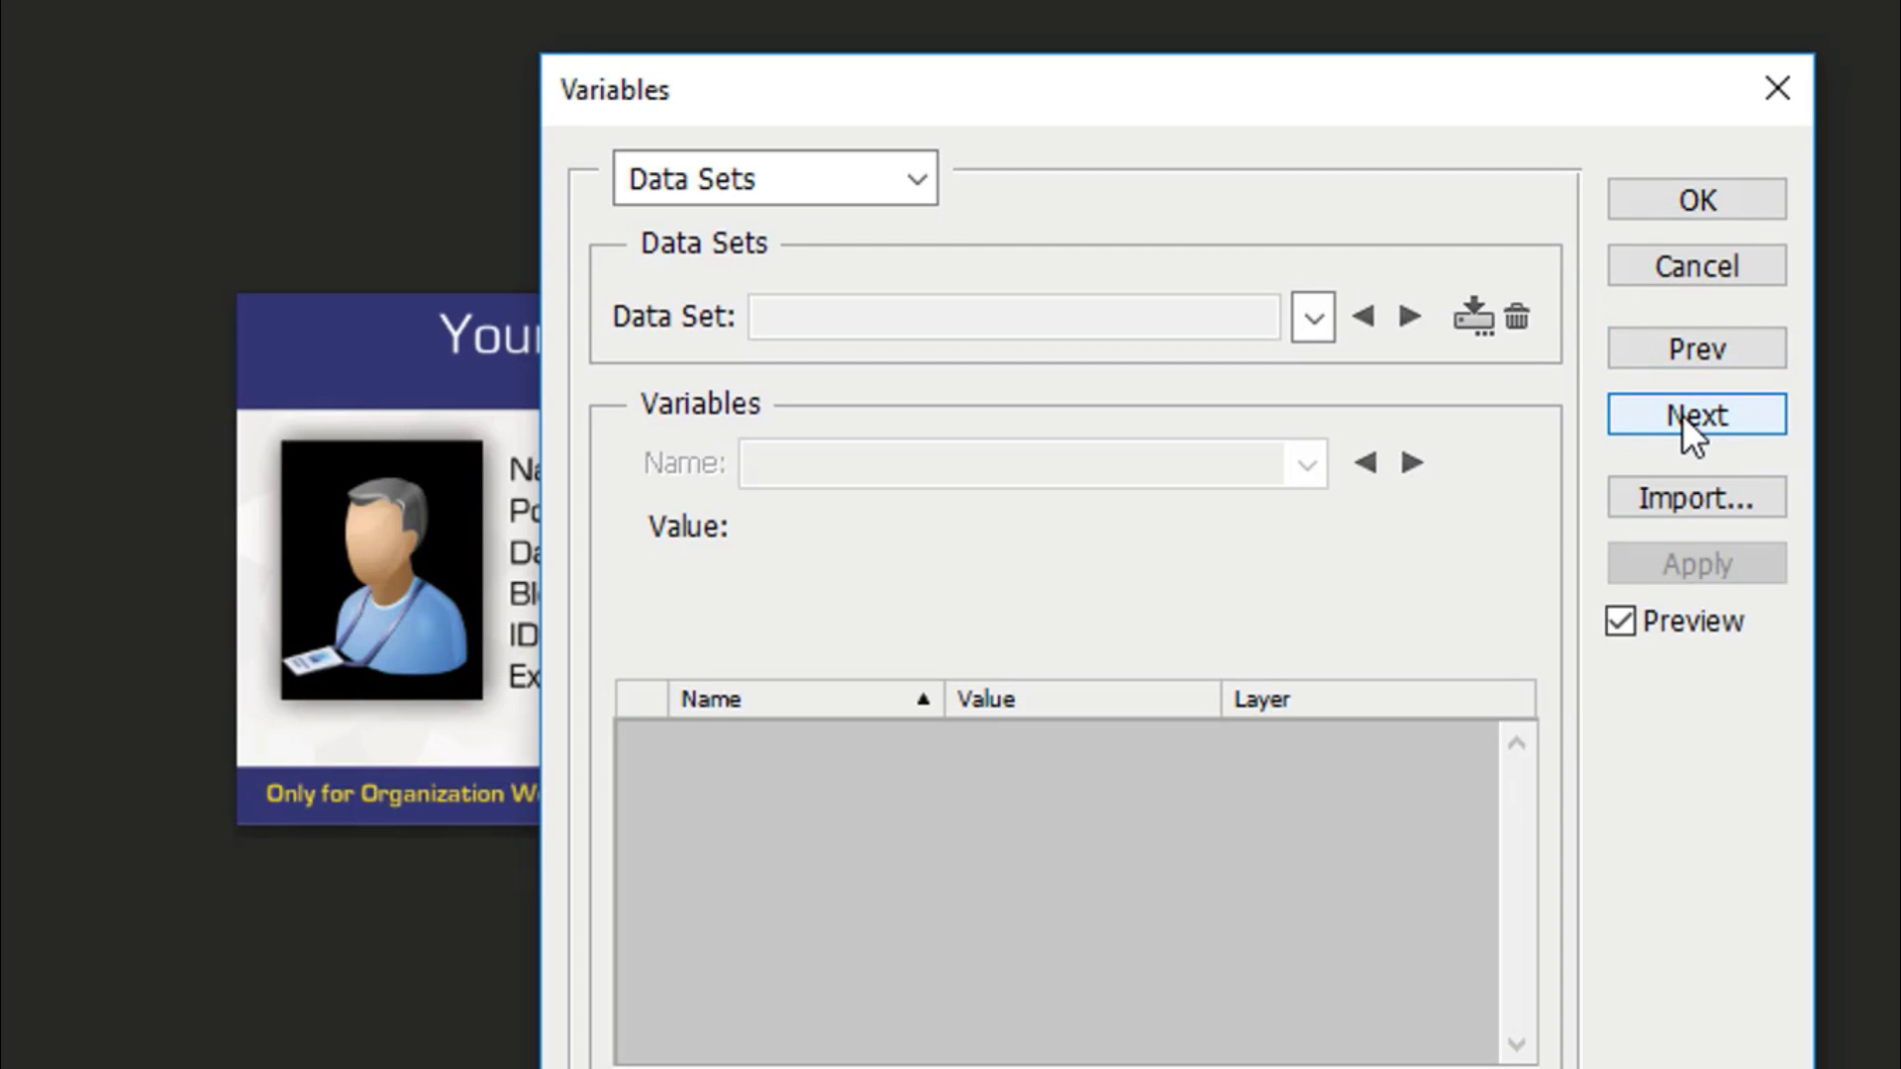
Import MyEmployeeList.txt as nine data sets and preview Data Set 3 on the card
click(1653, 500)
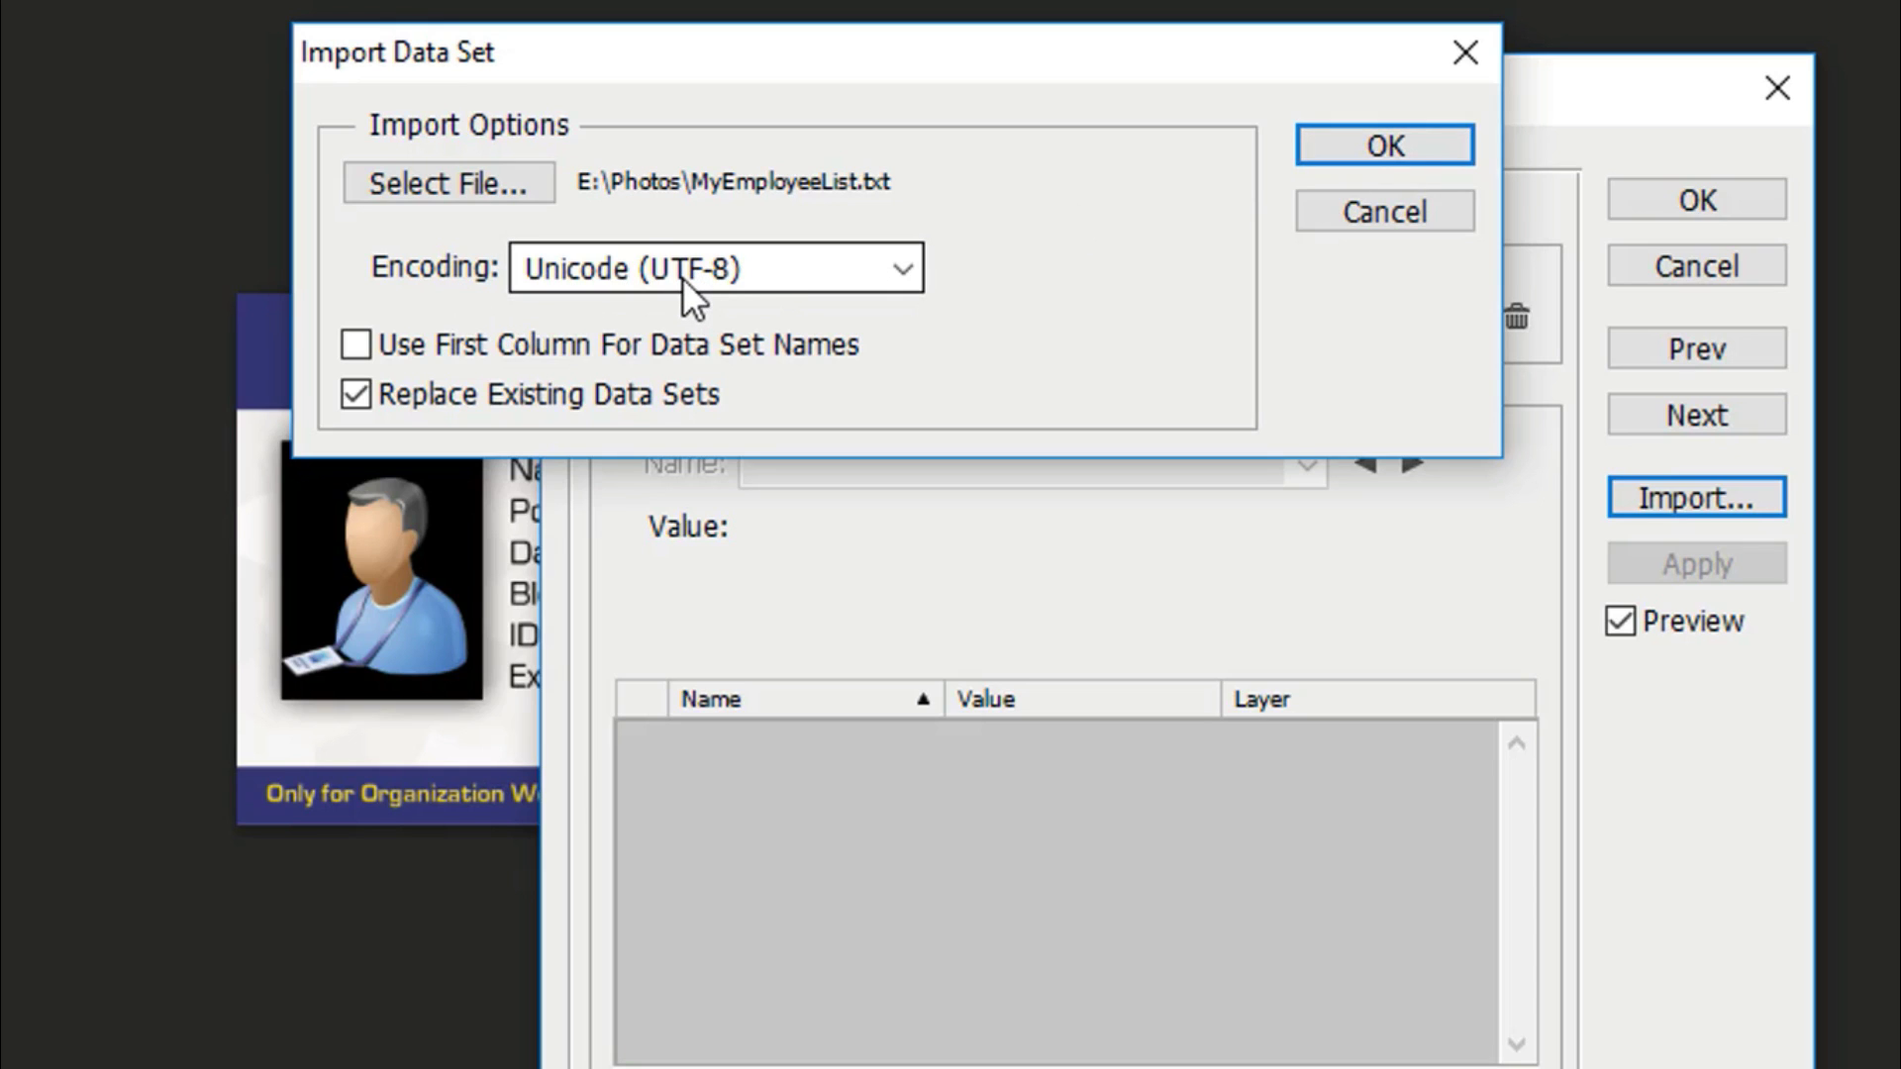
click(1384, 150)
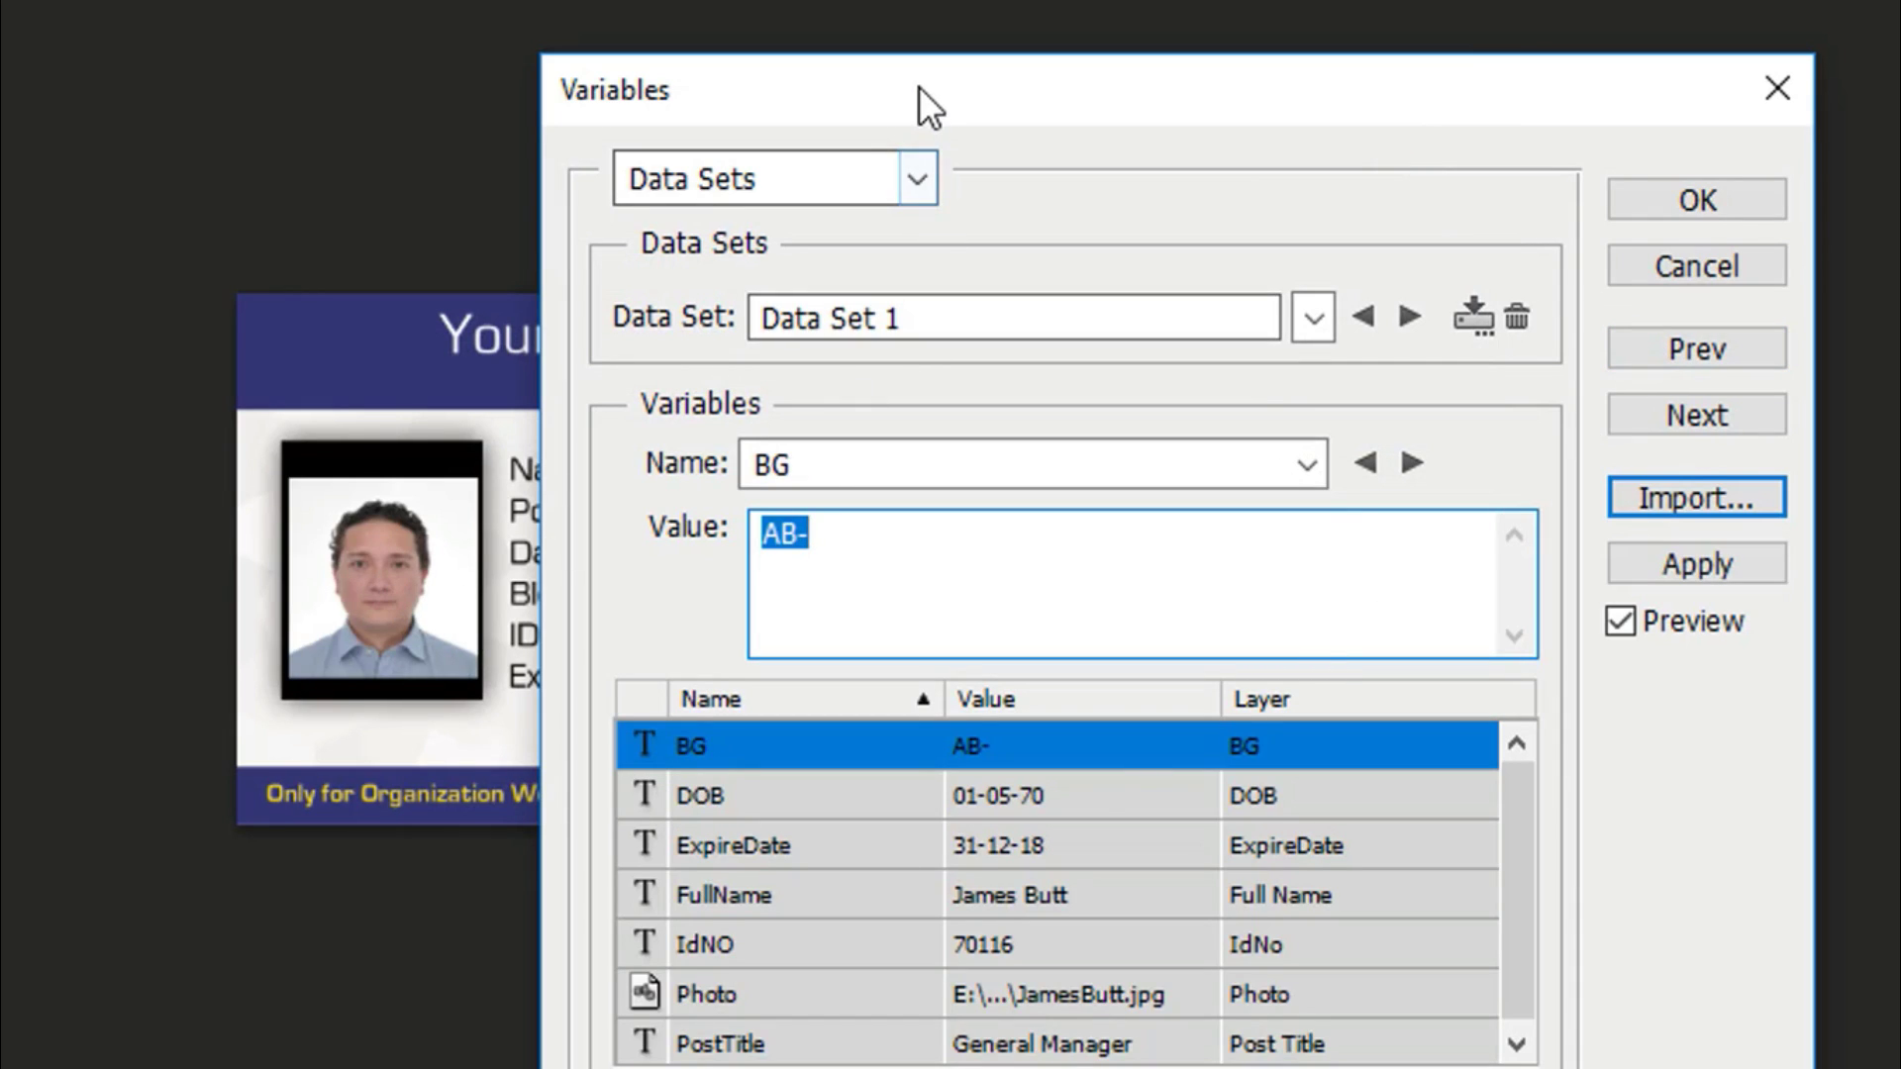
mouse_move(919, 86)
mouse_down()
mouse_move(1138, 87)
mouse_move(1285, 18)
mouse_up()
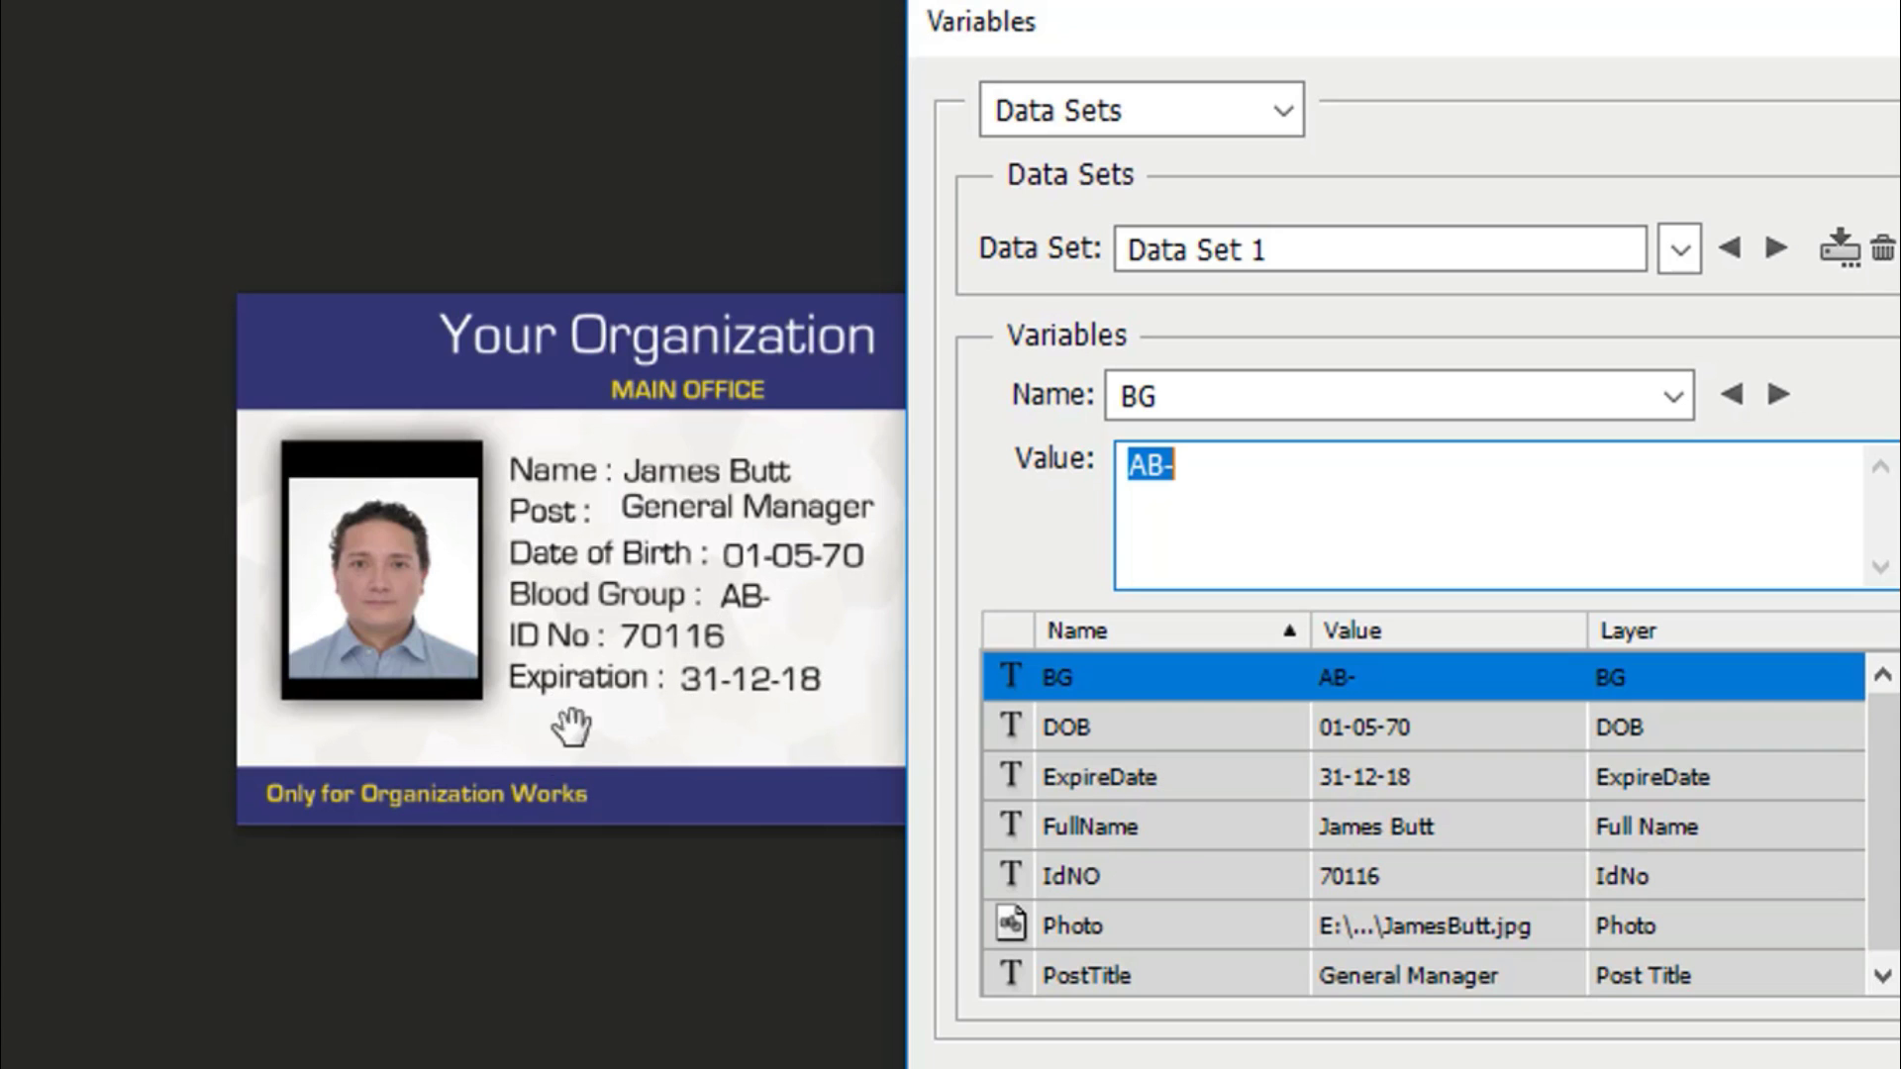
click(1681, 254)
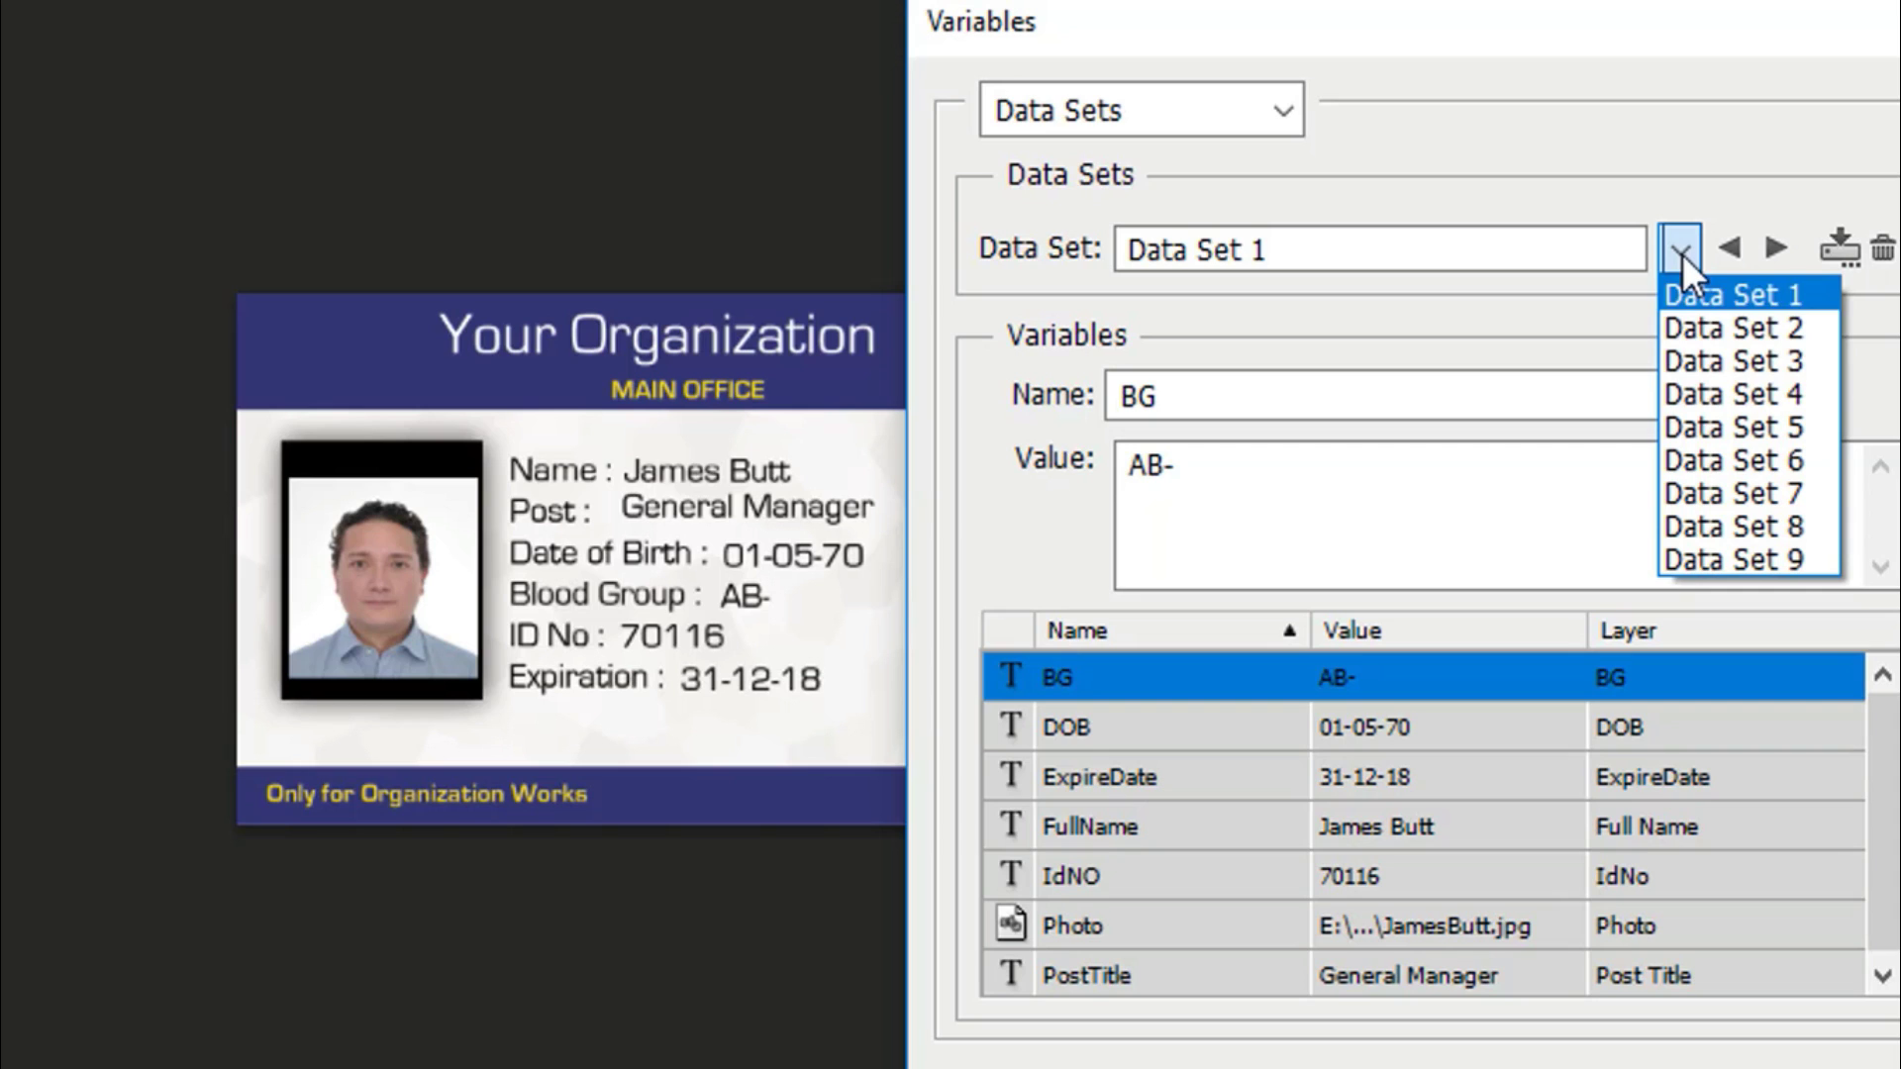
click(1707, 360)
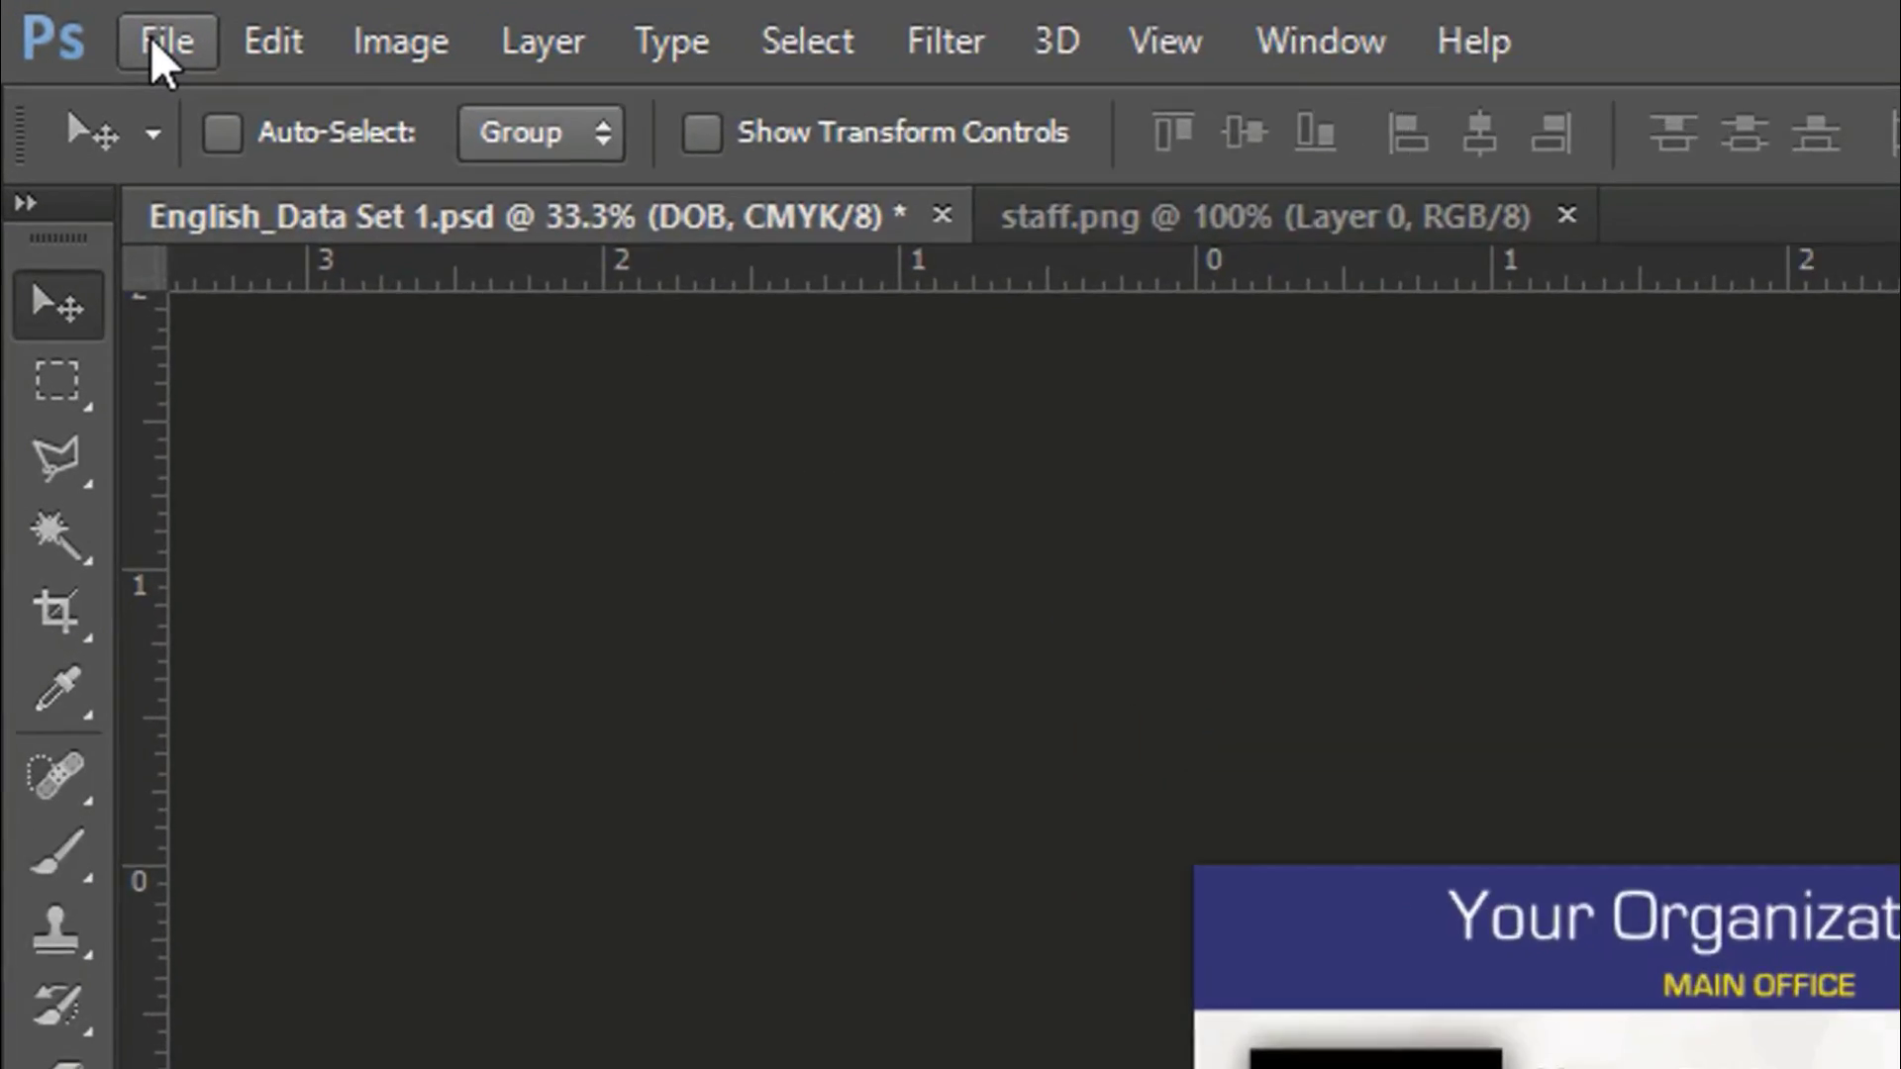
Export every data set as a .psd file into a newly created E:\MyIDs folder
click(95, 25)
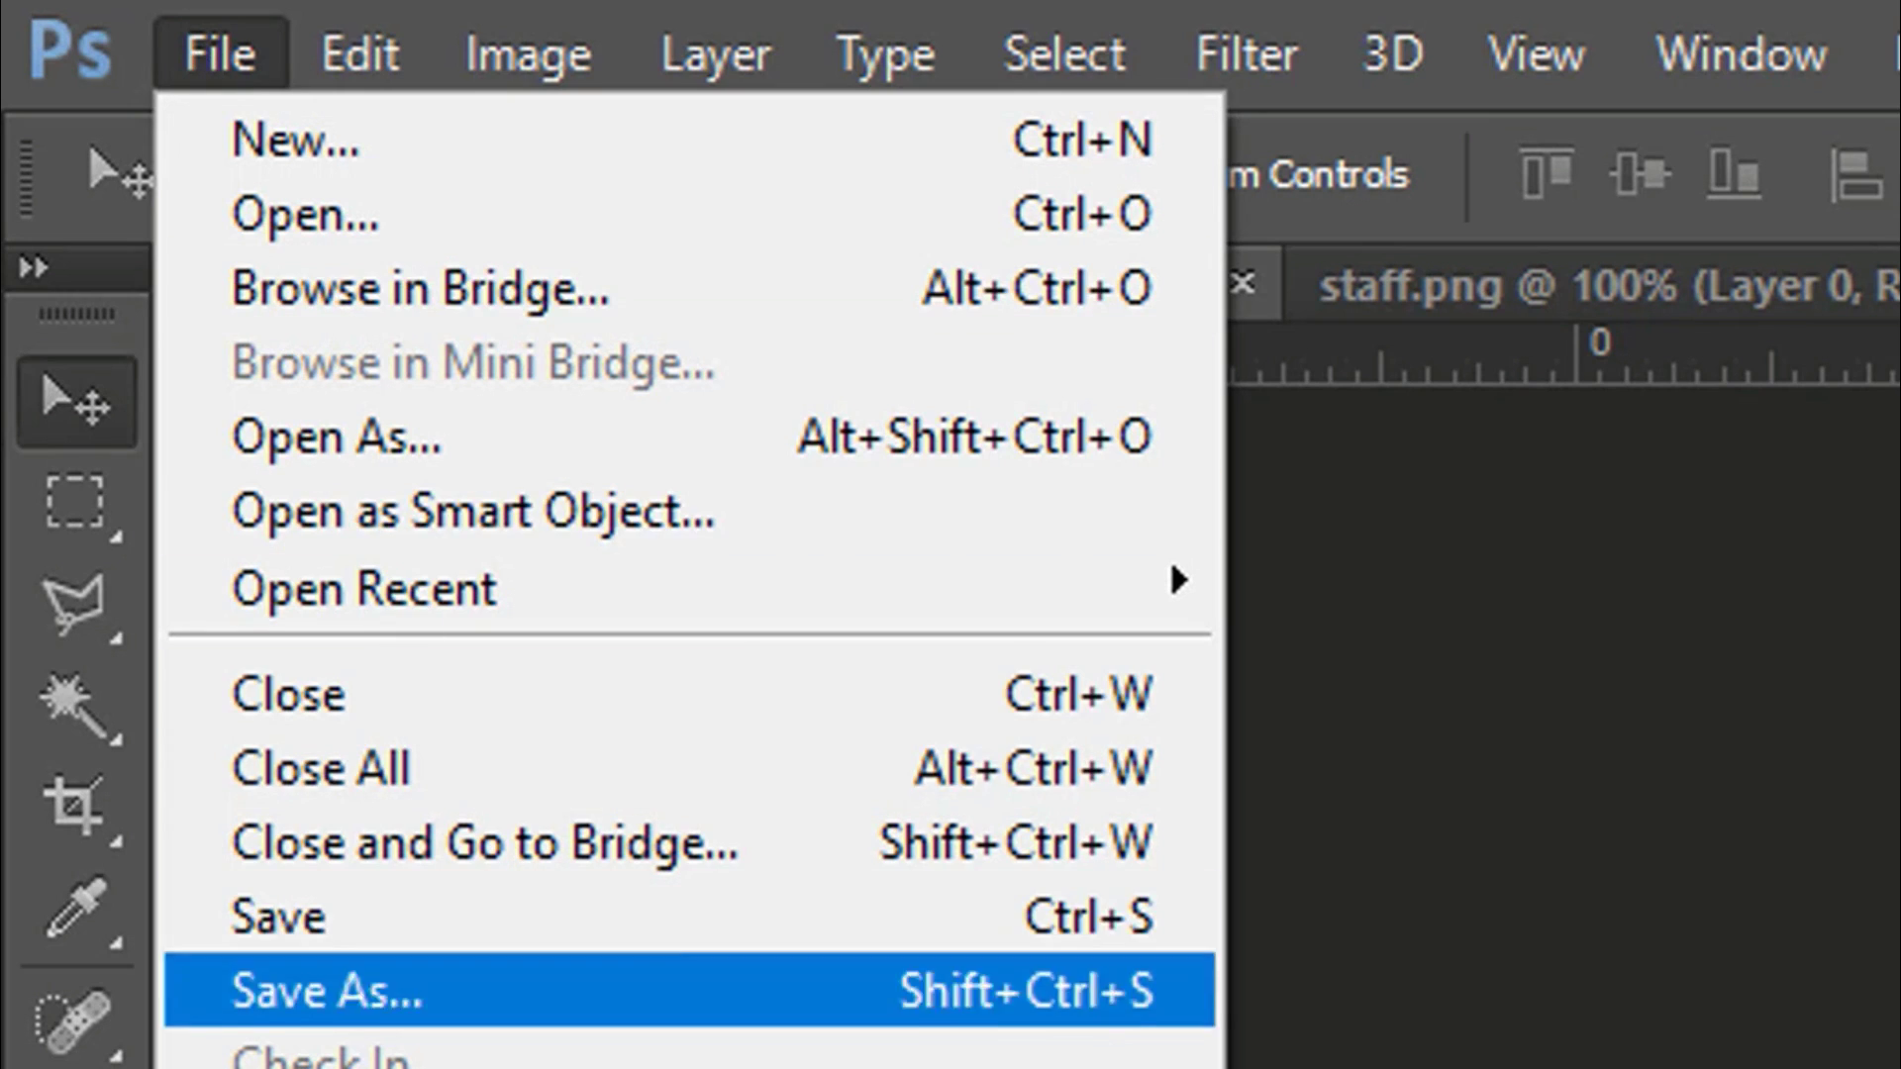
mouse_move(295, 748)
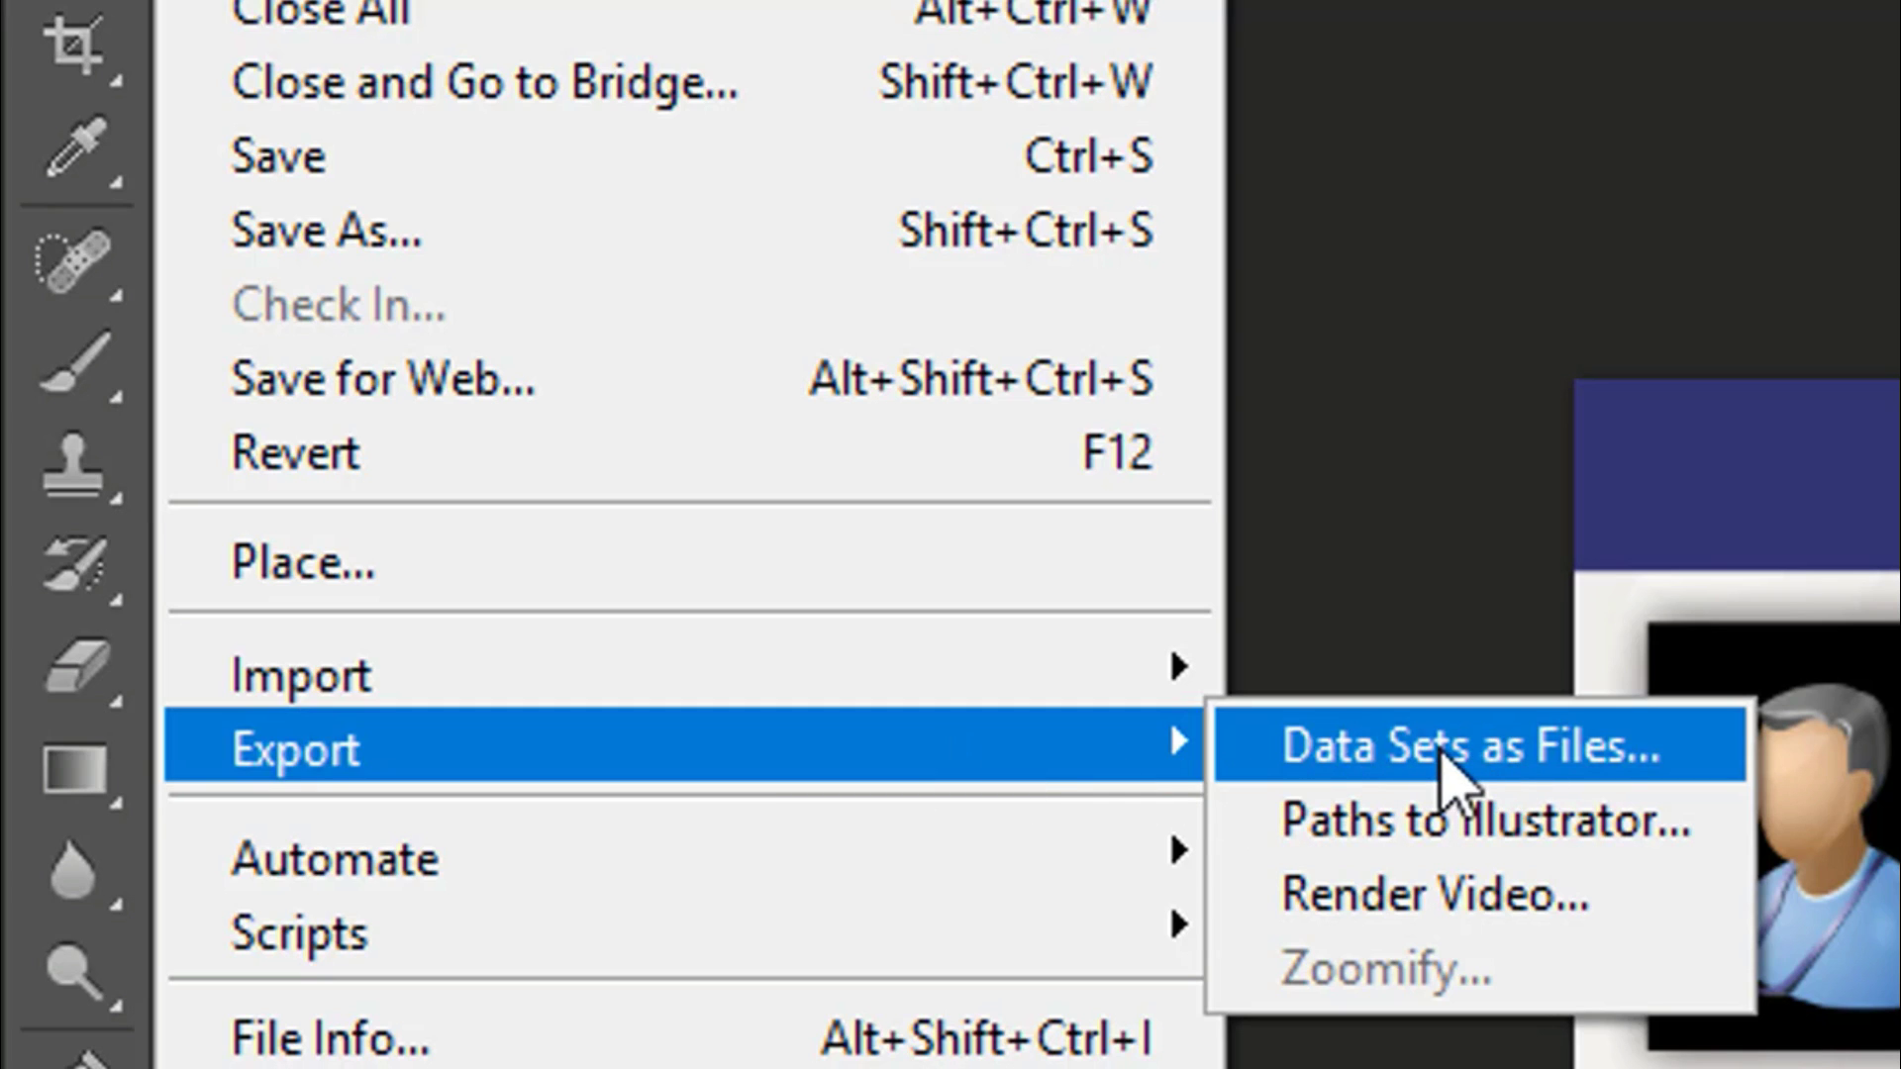
click(1441, 755)
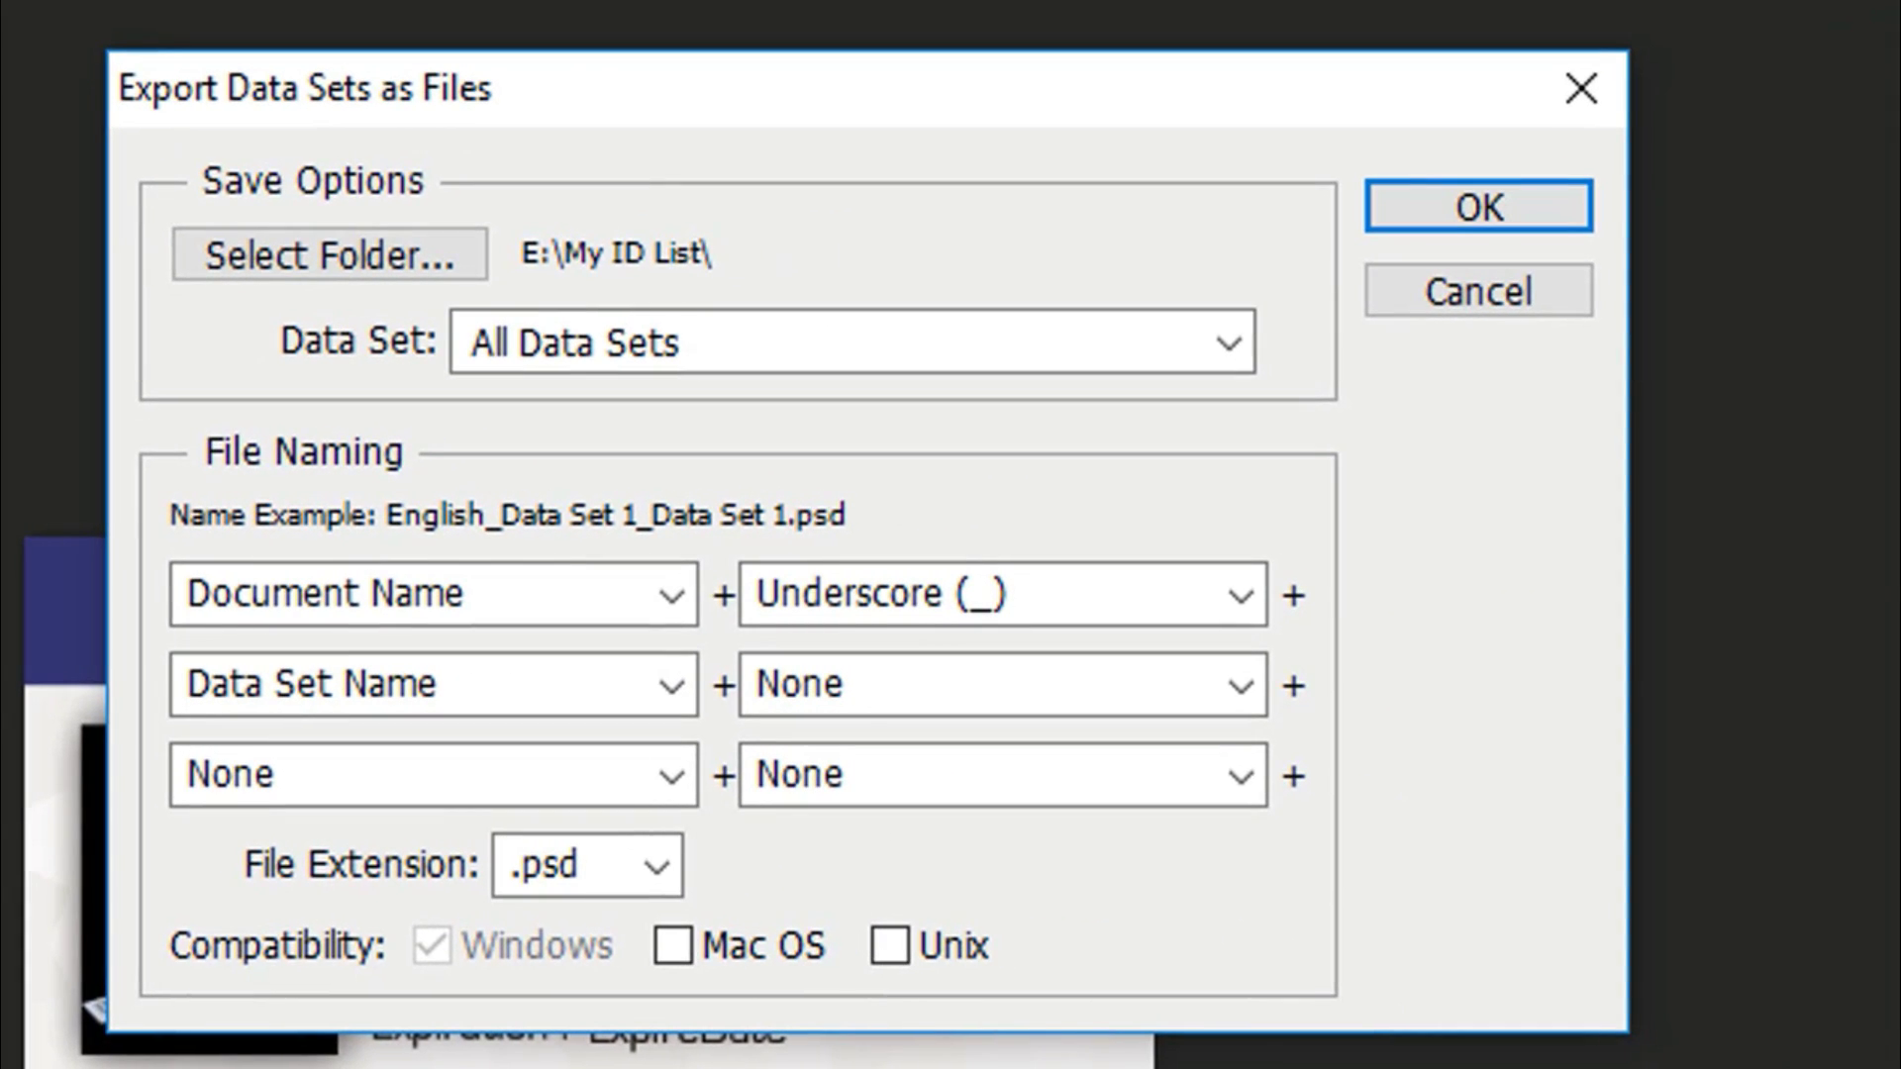
click(424, 265)
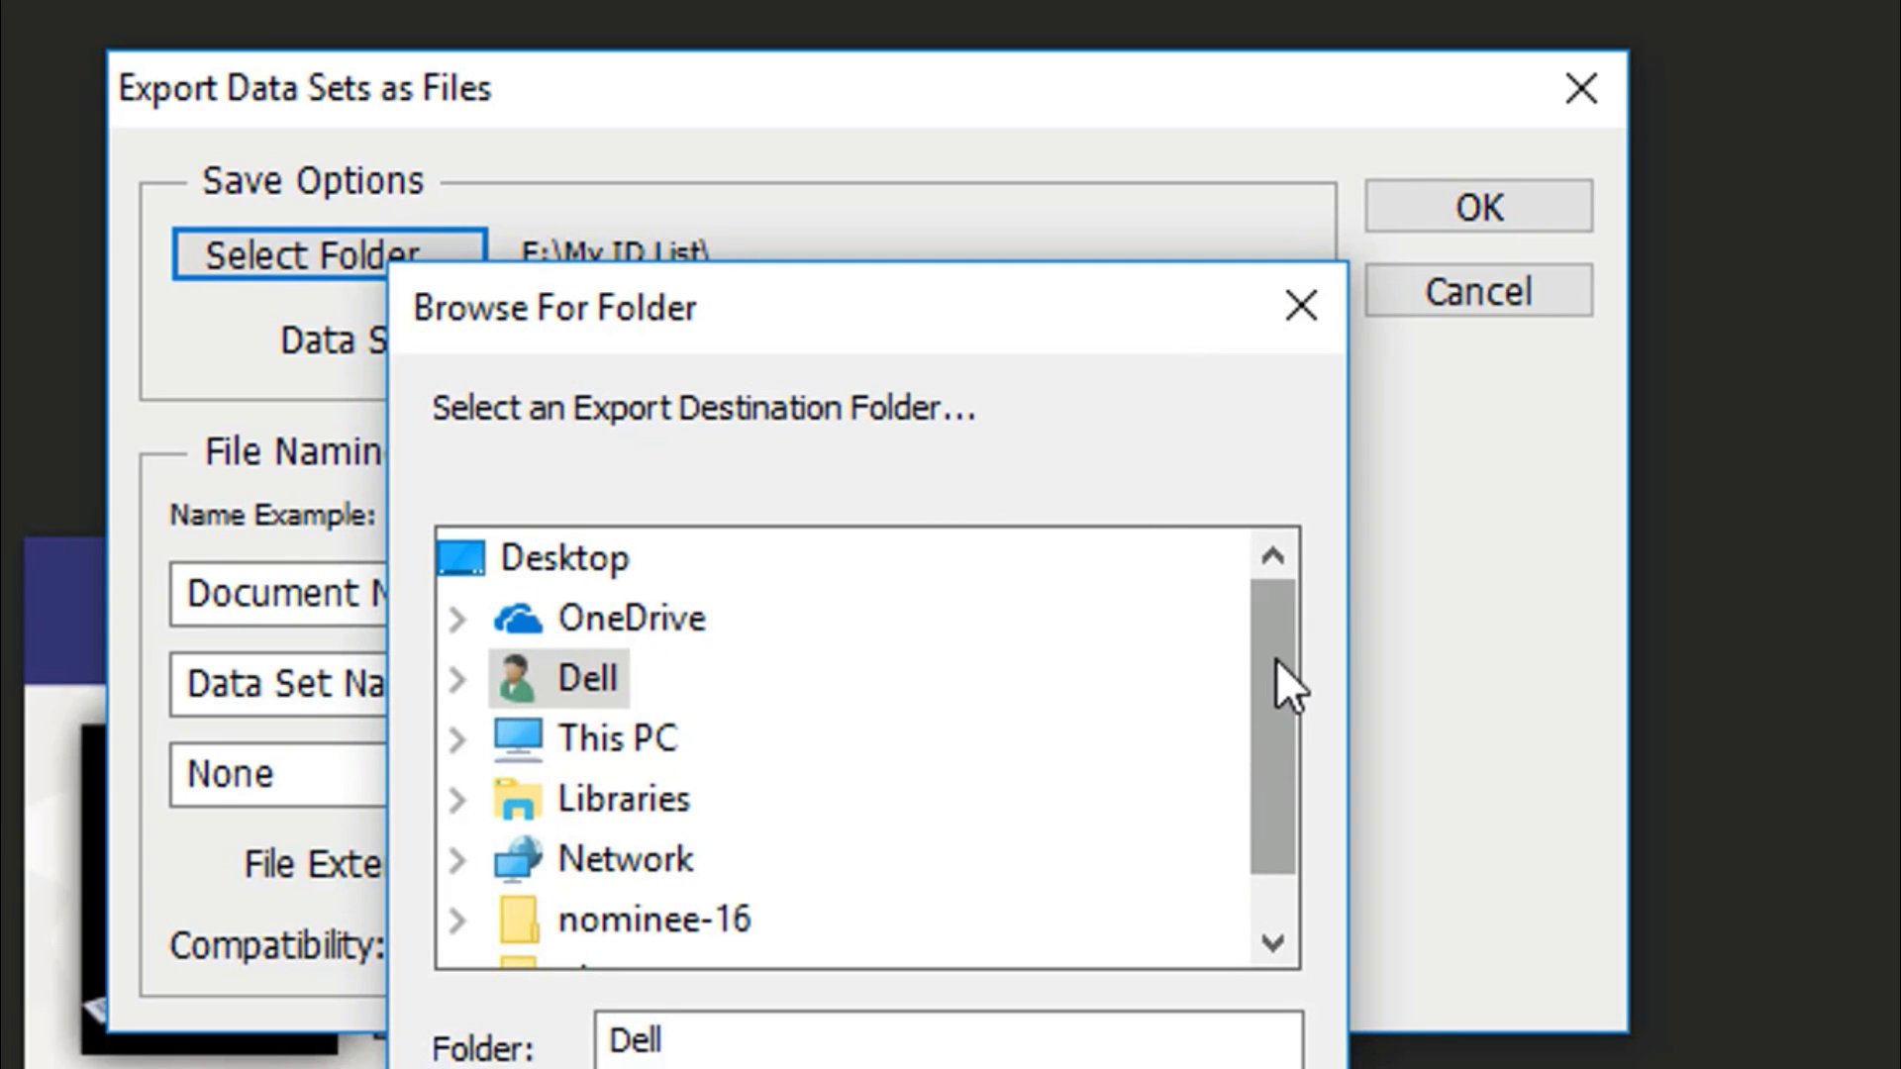
drag(1281, 698, 1281, 780)
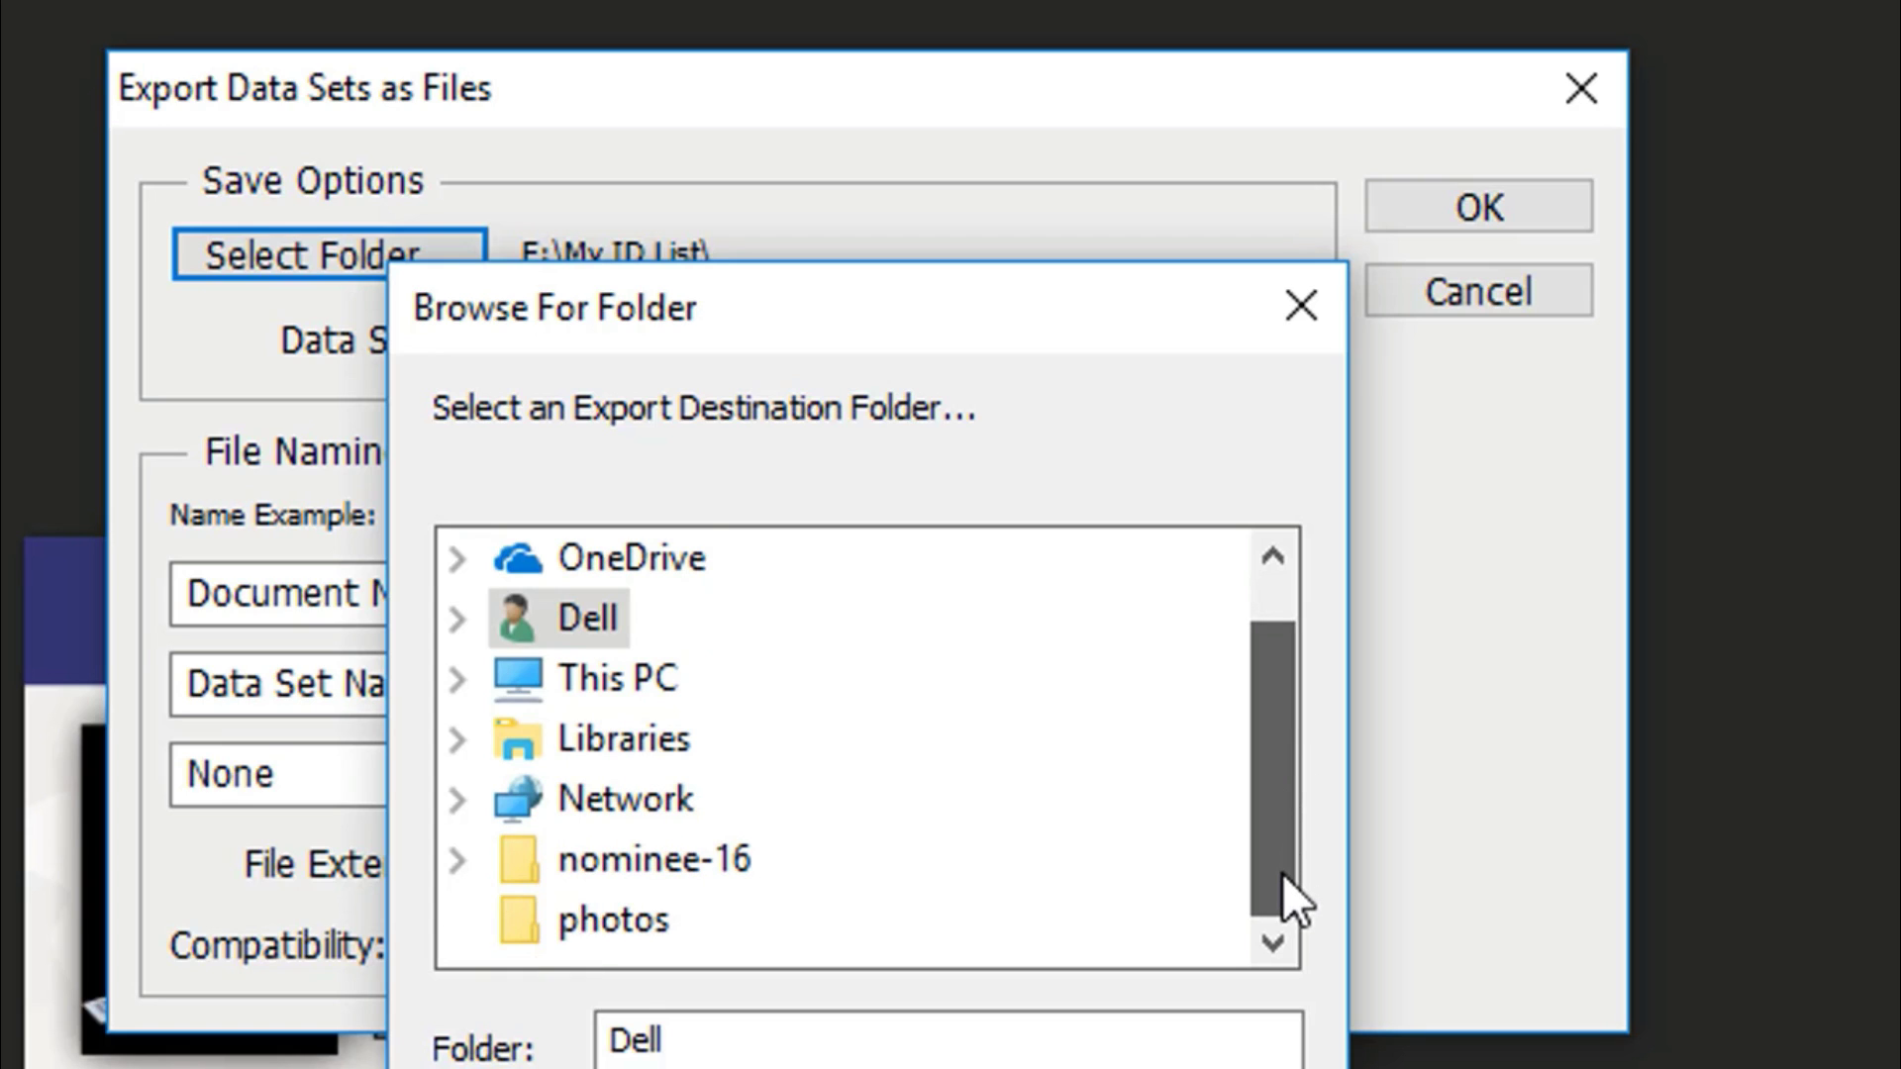
click(484, 683)
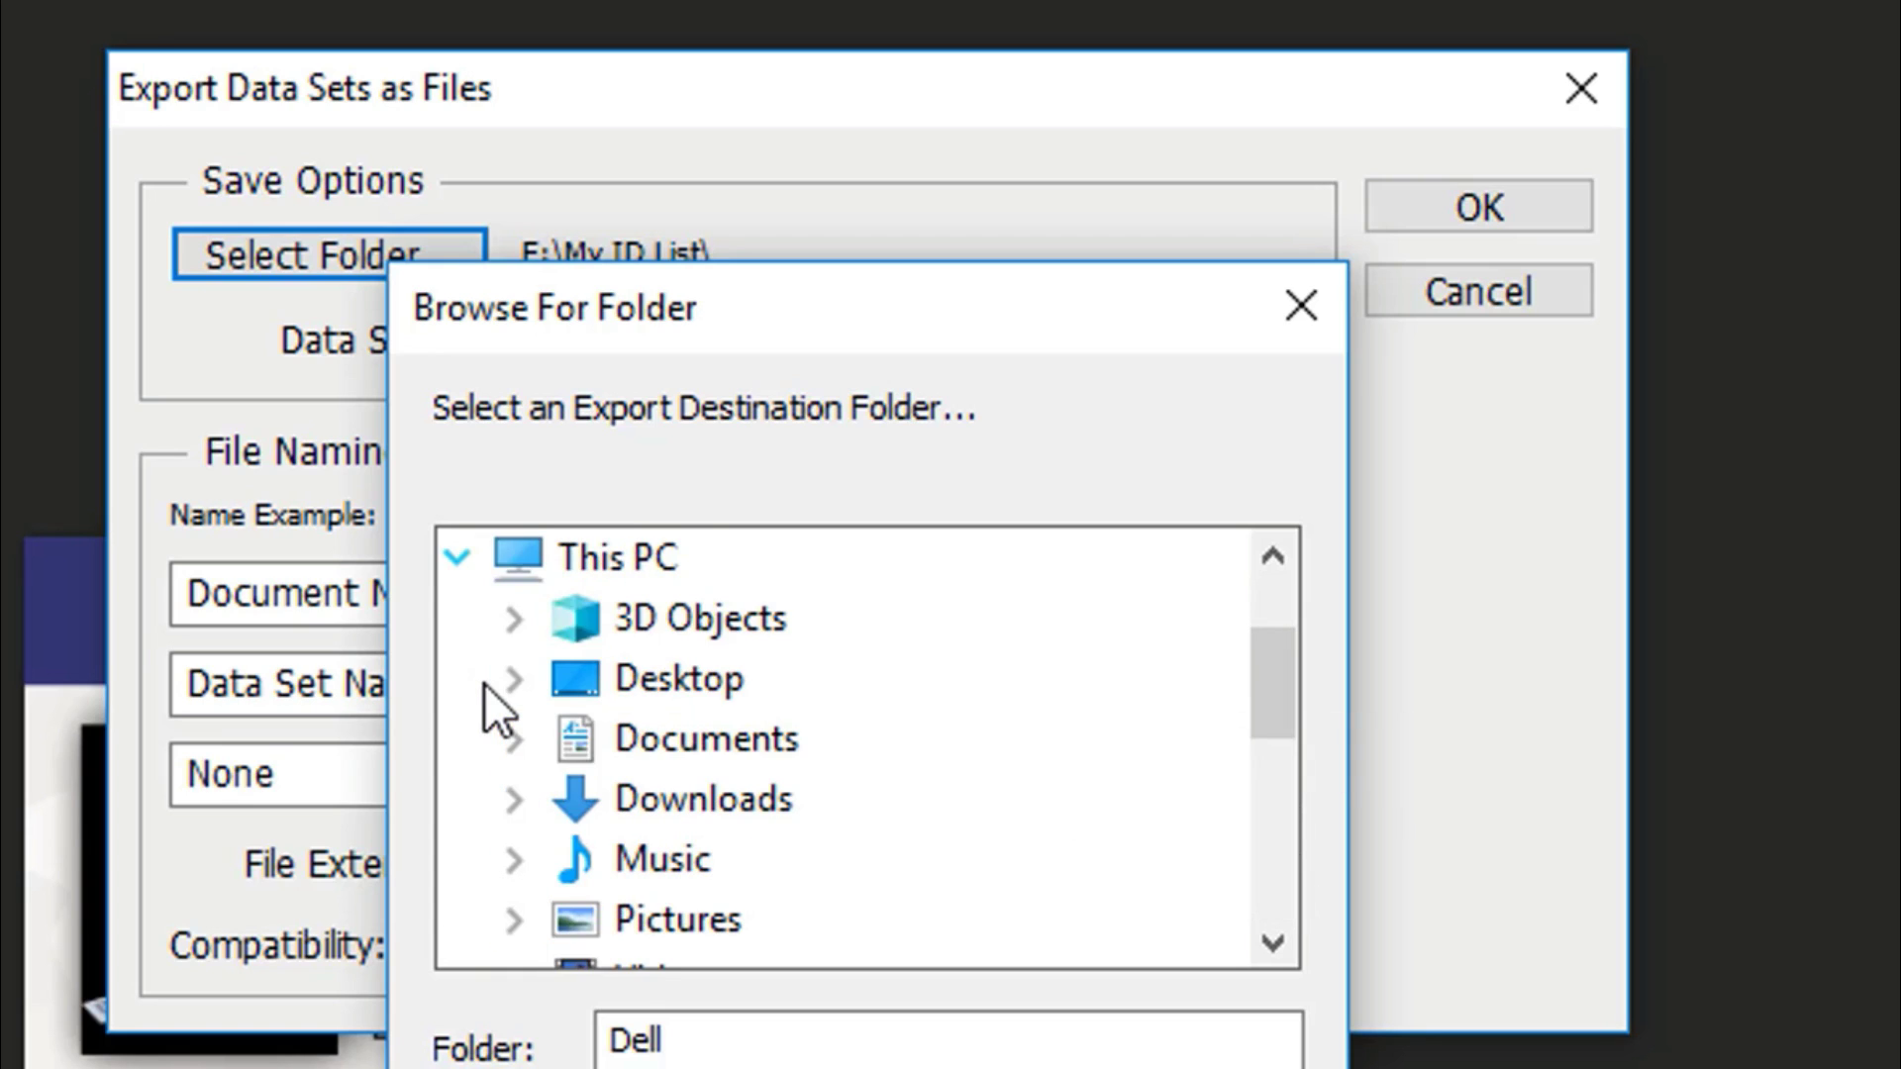
click(1274, 864)
double_click(723, 744)
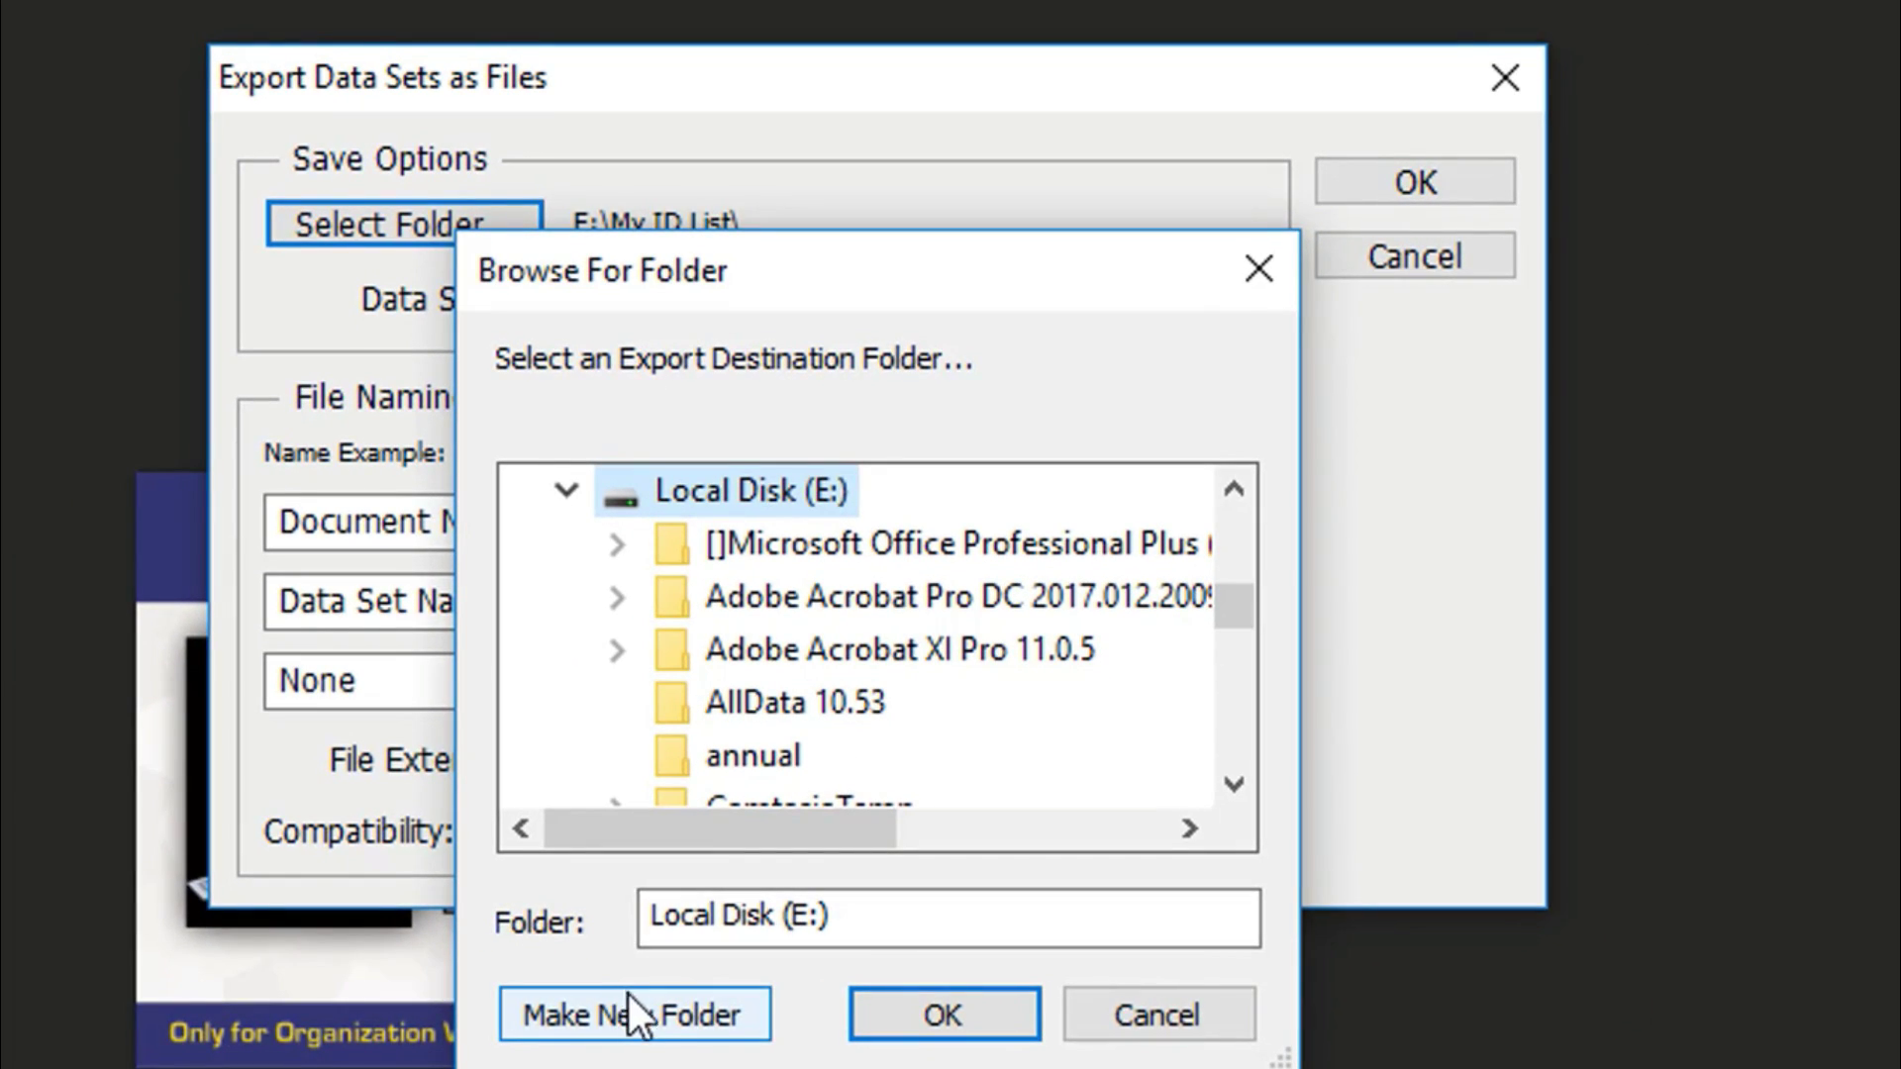
click(653, 1028)
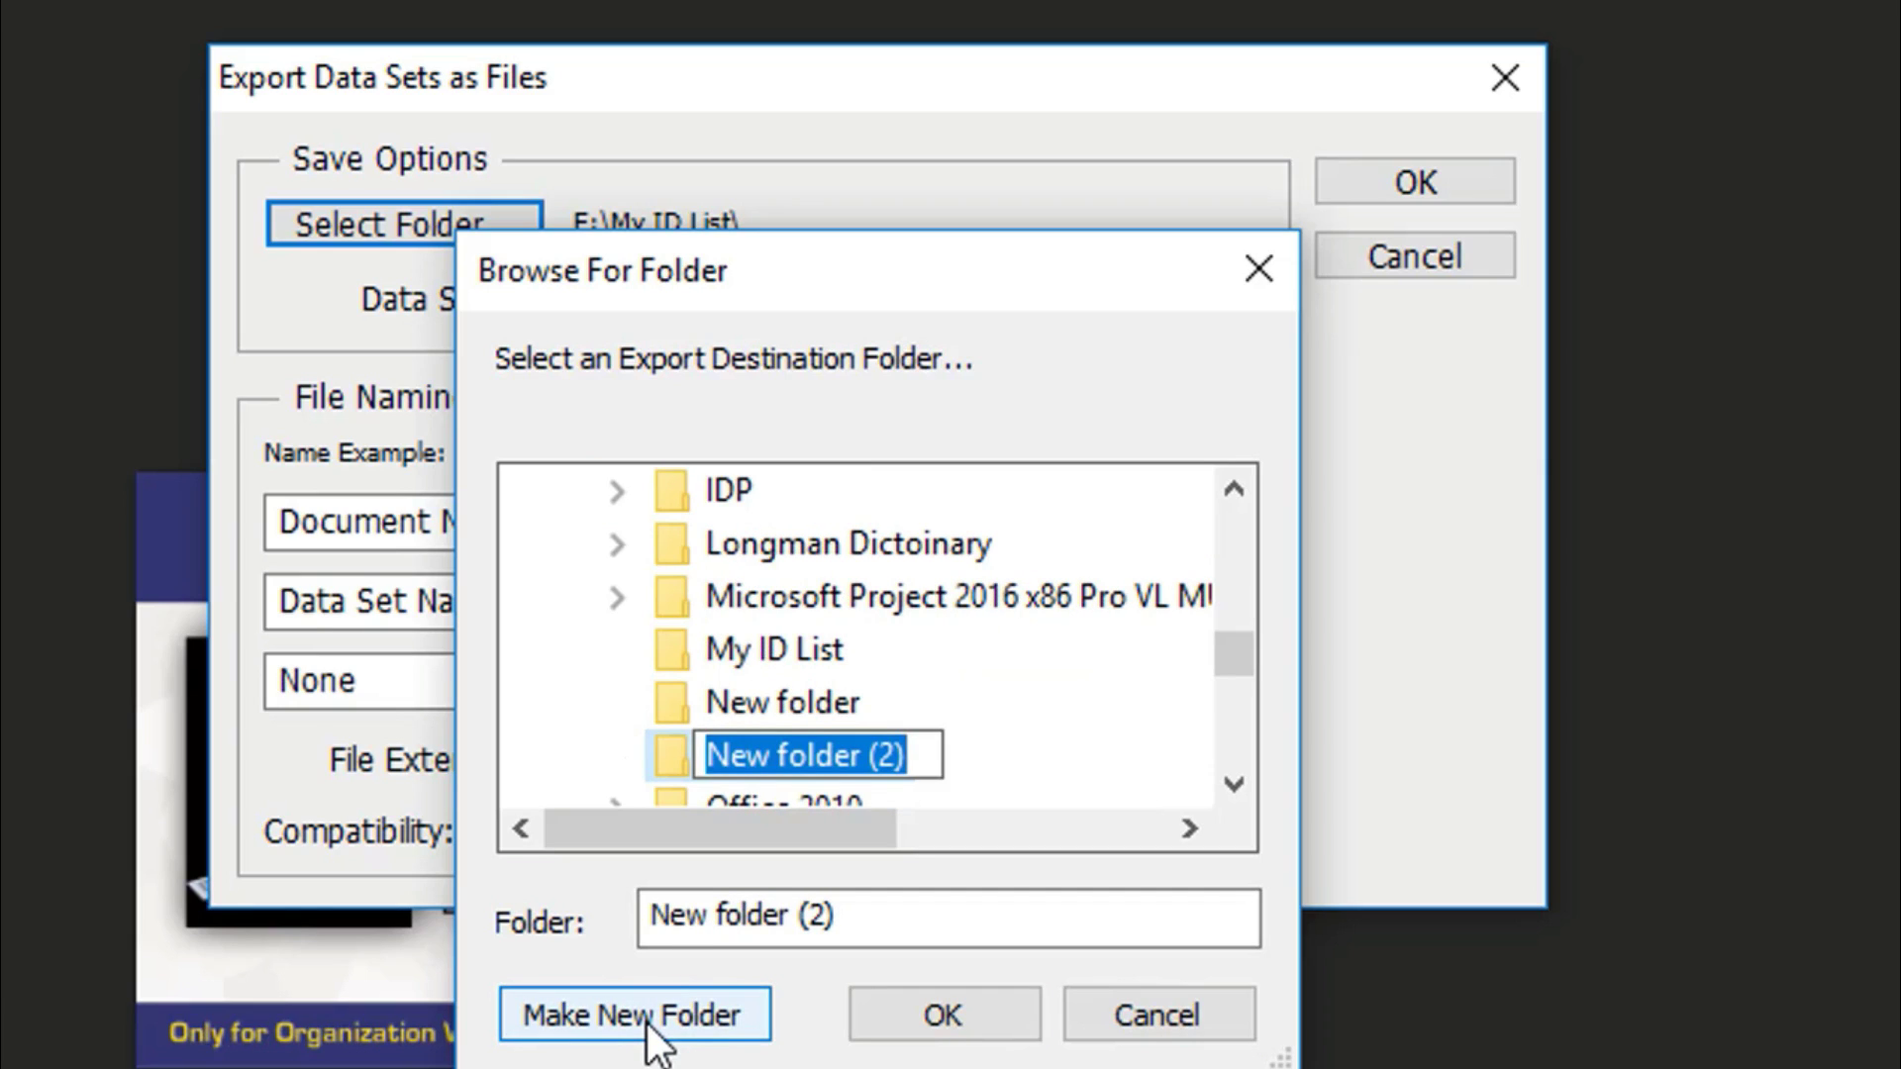
text(M)
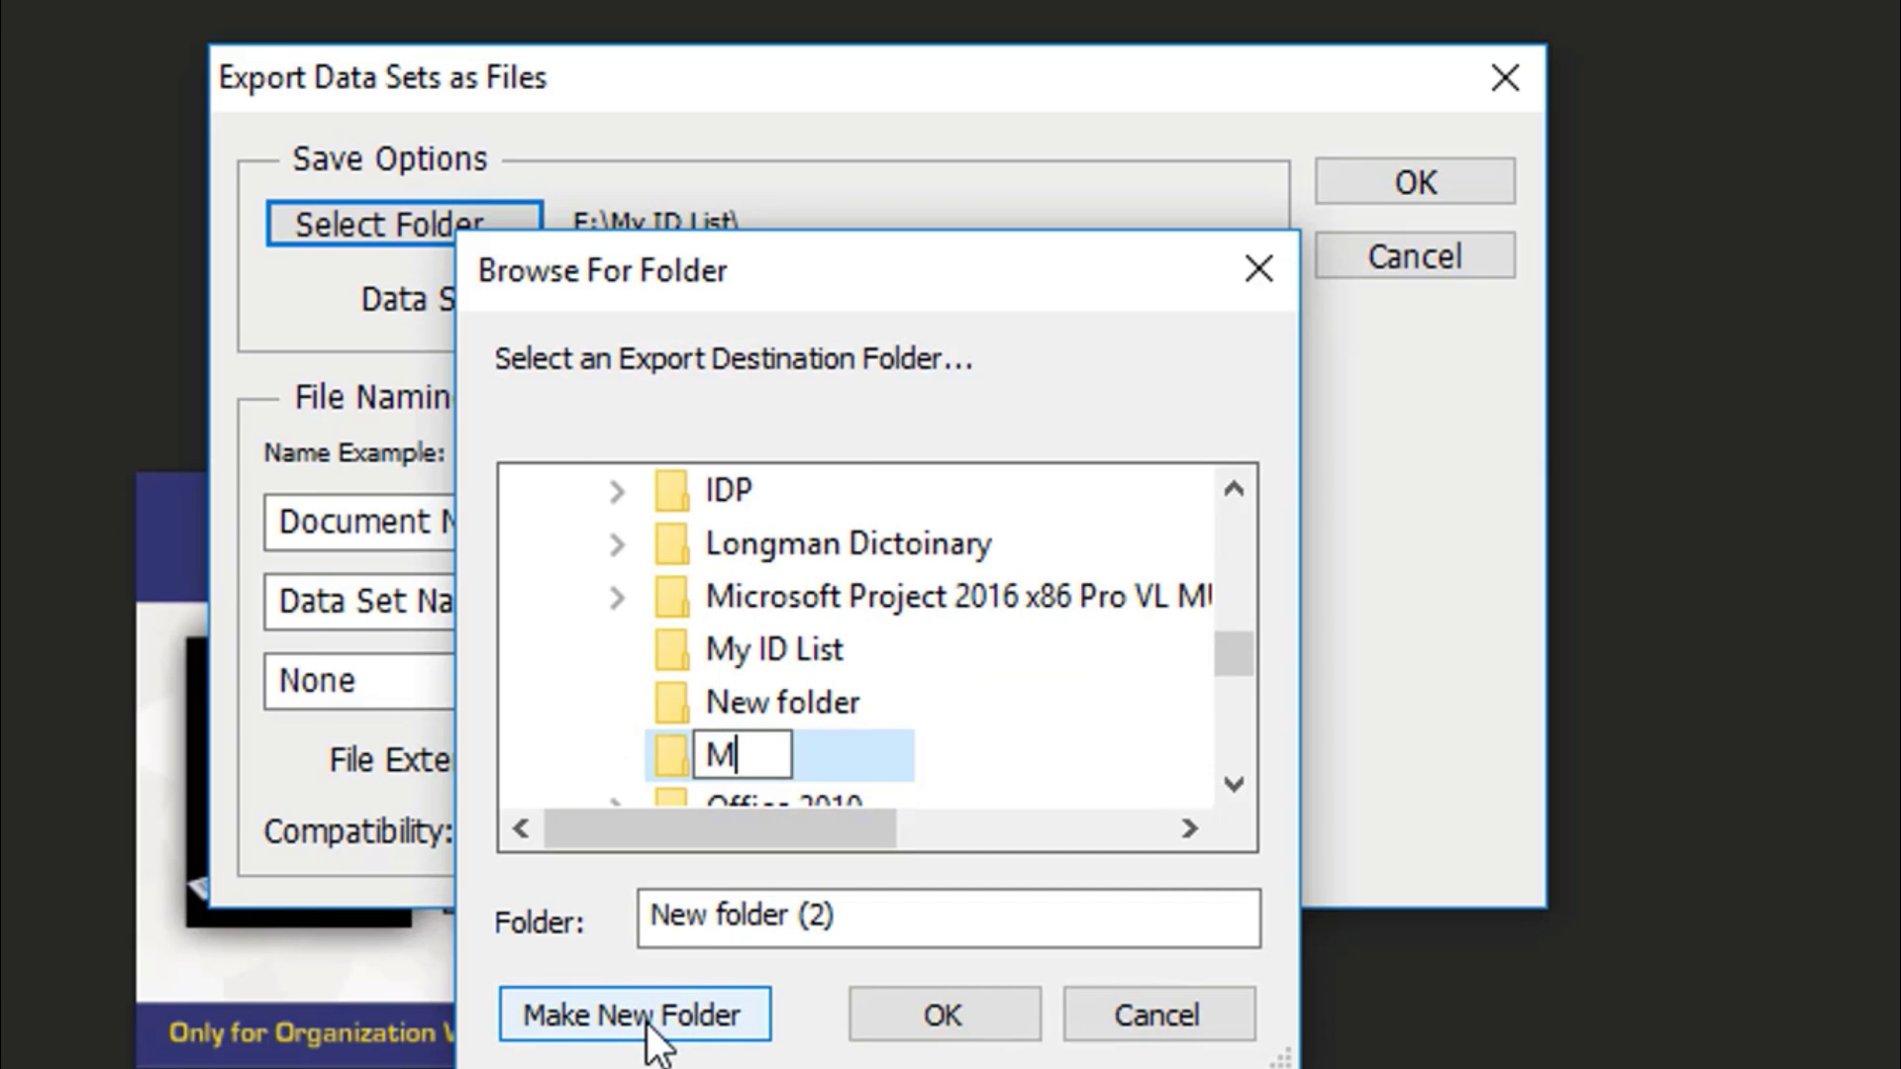
text(yIDs)
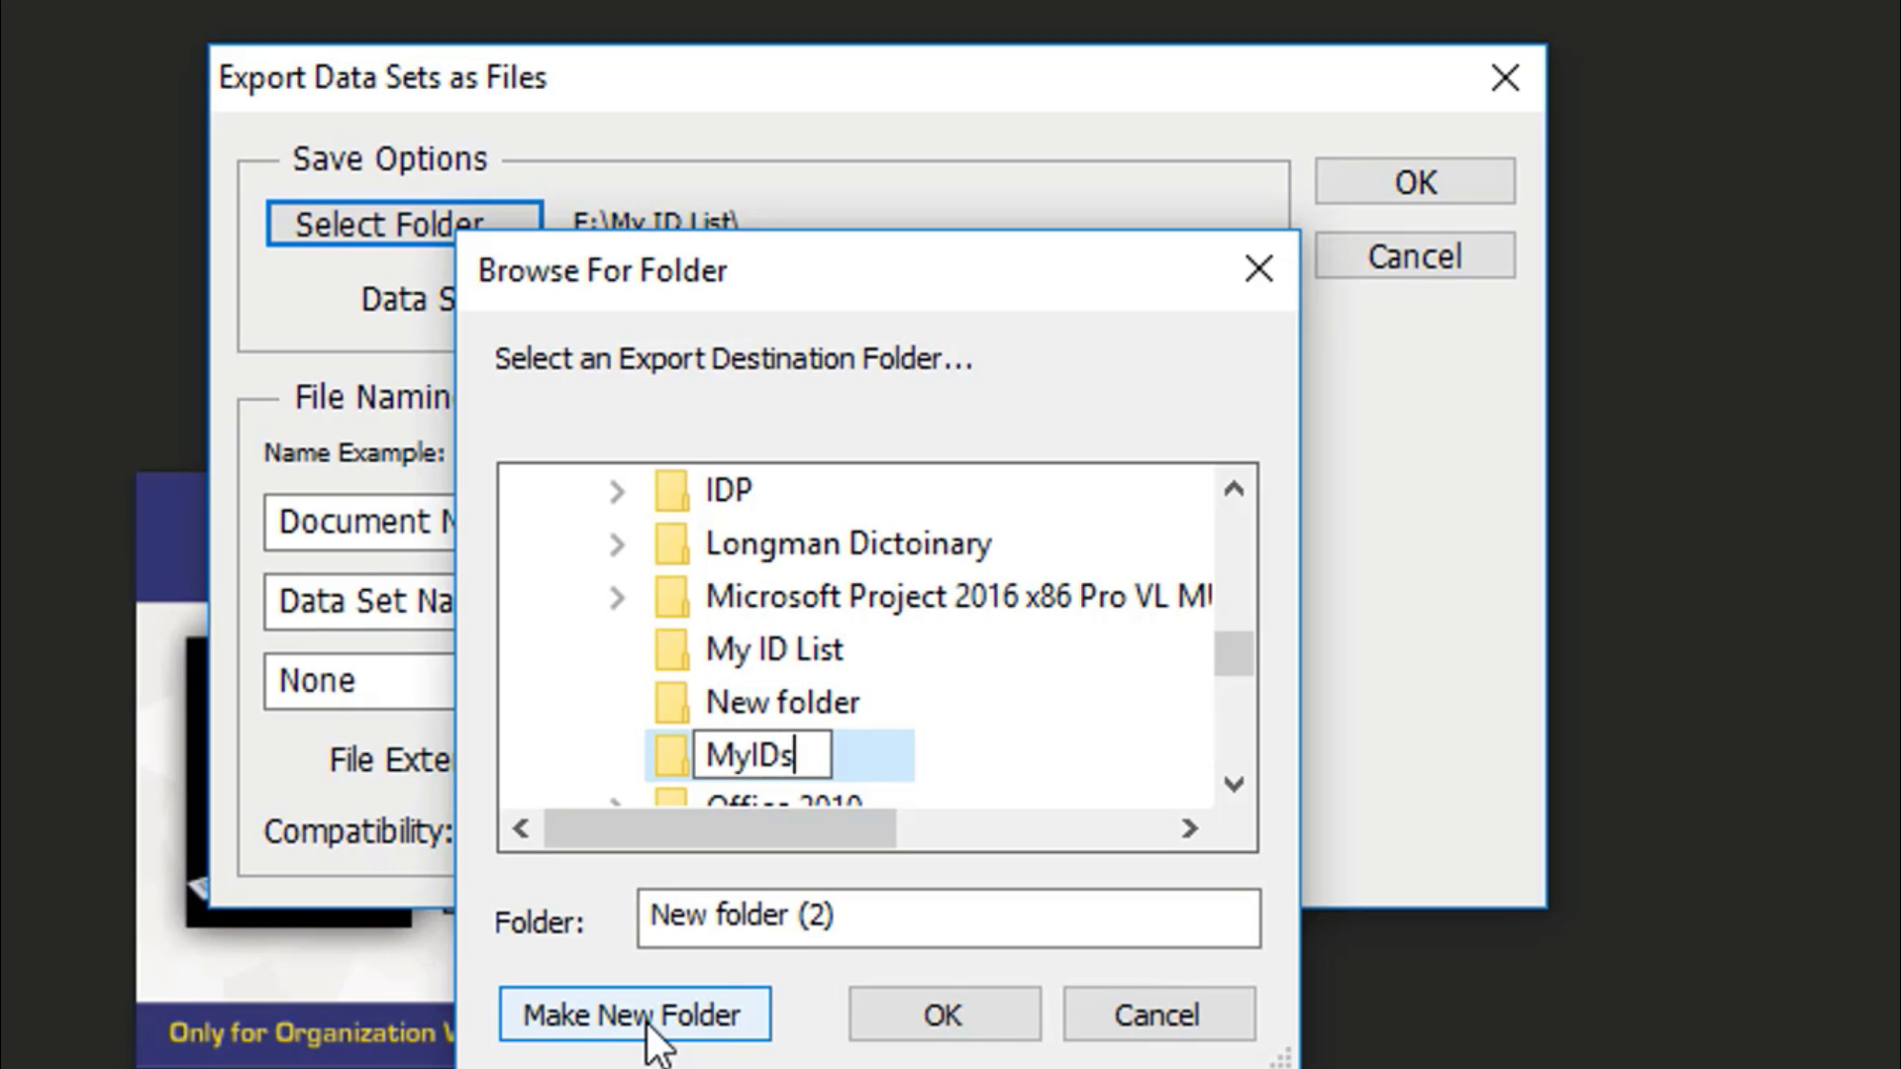
click(924, 1019)
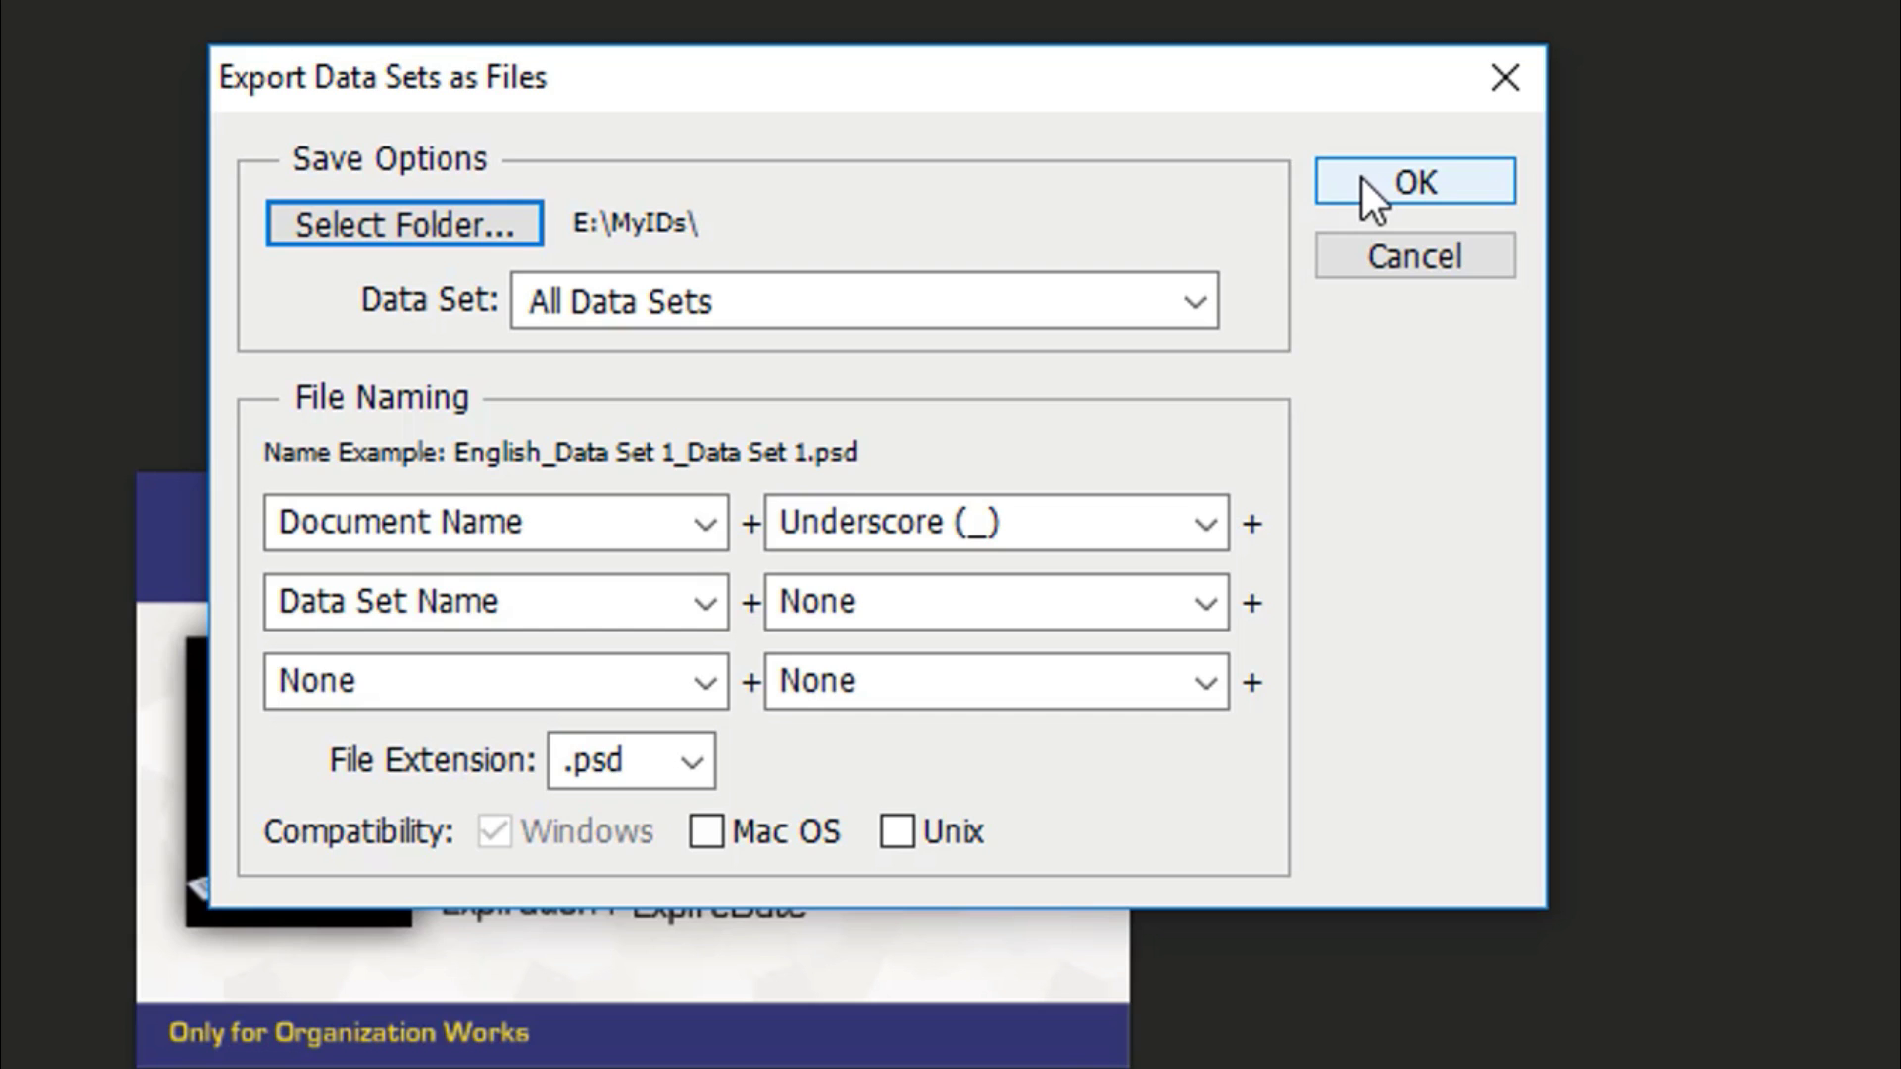
click(1362, 180)
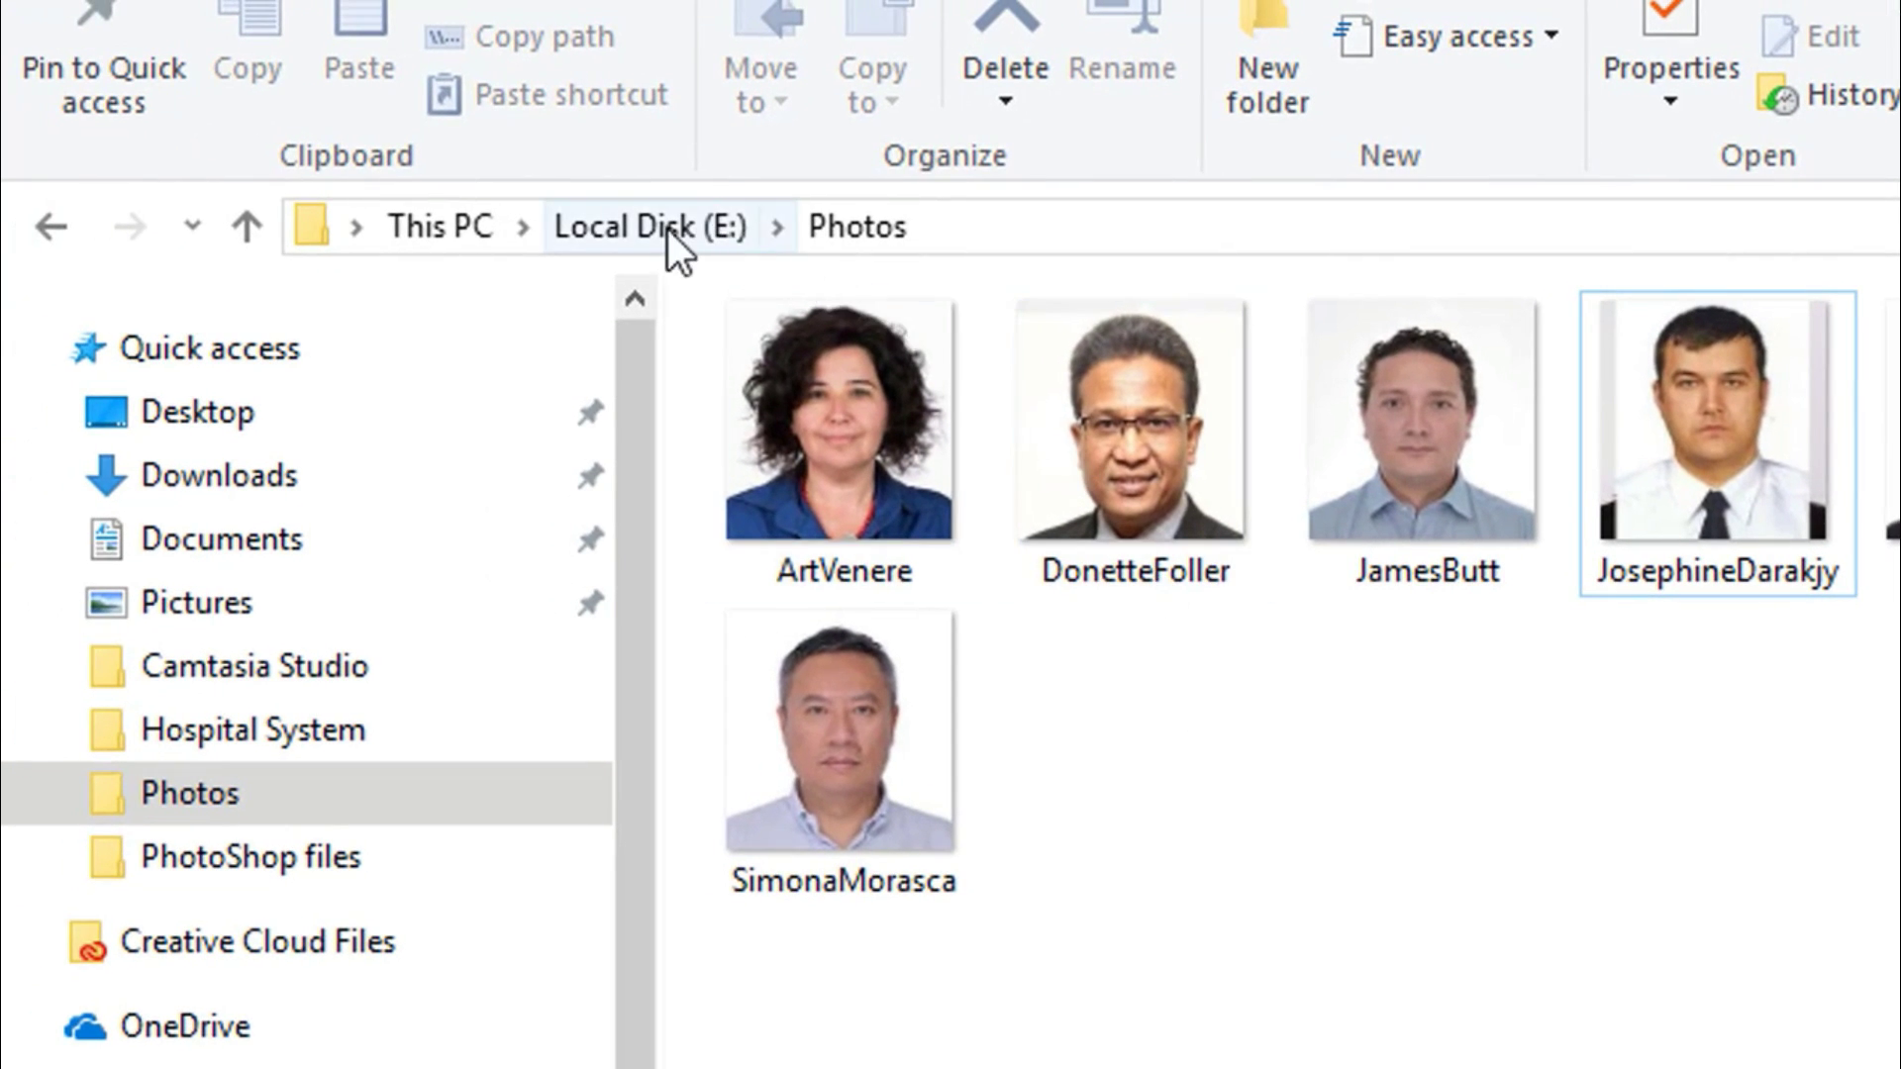
Browse to Local Disk (E:) and open the MyIDs folder to view the nine PSDs
click(651, 229)
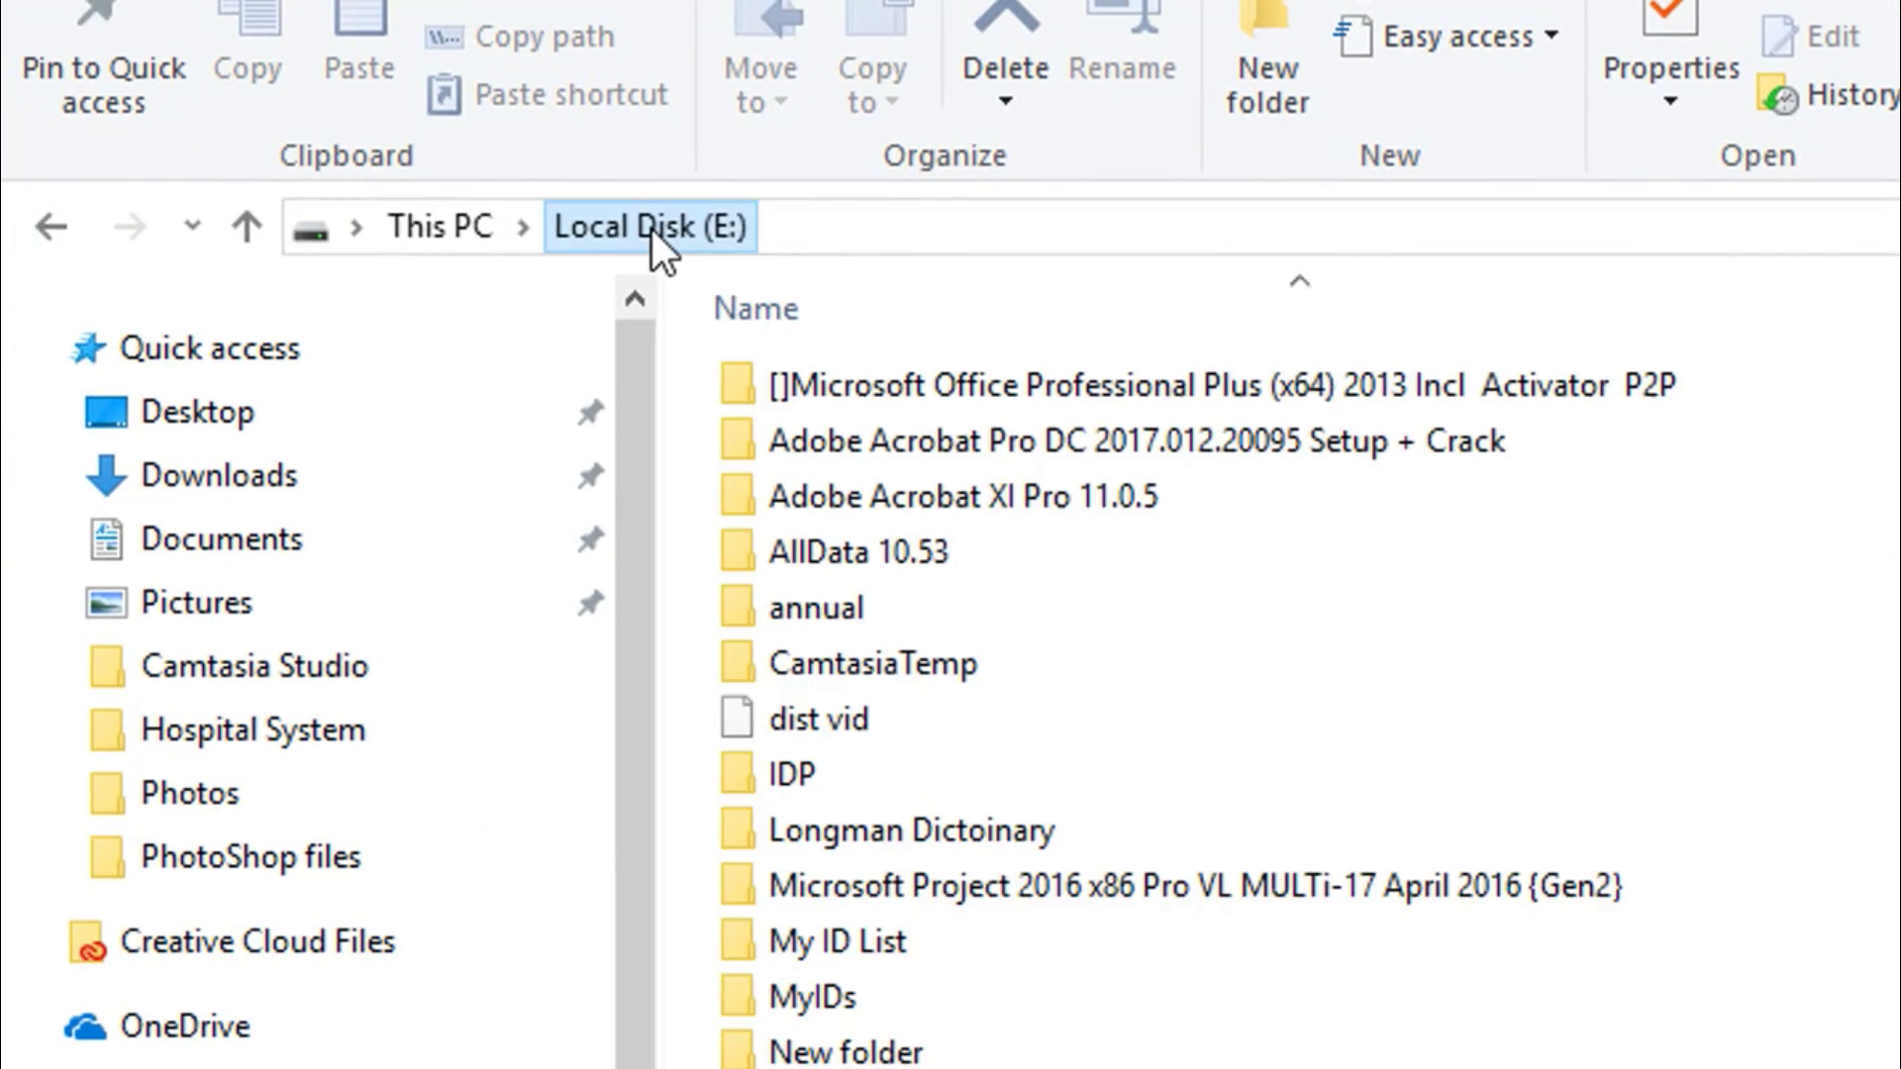
double_click(839, 999)
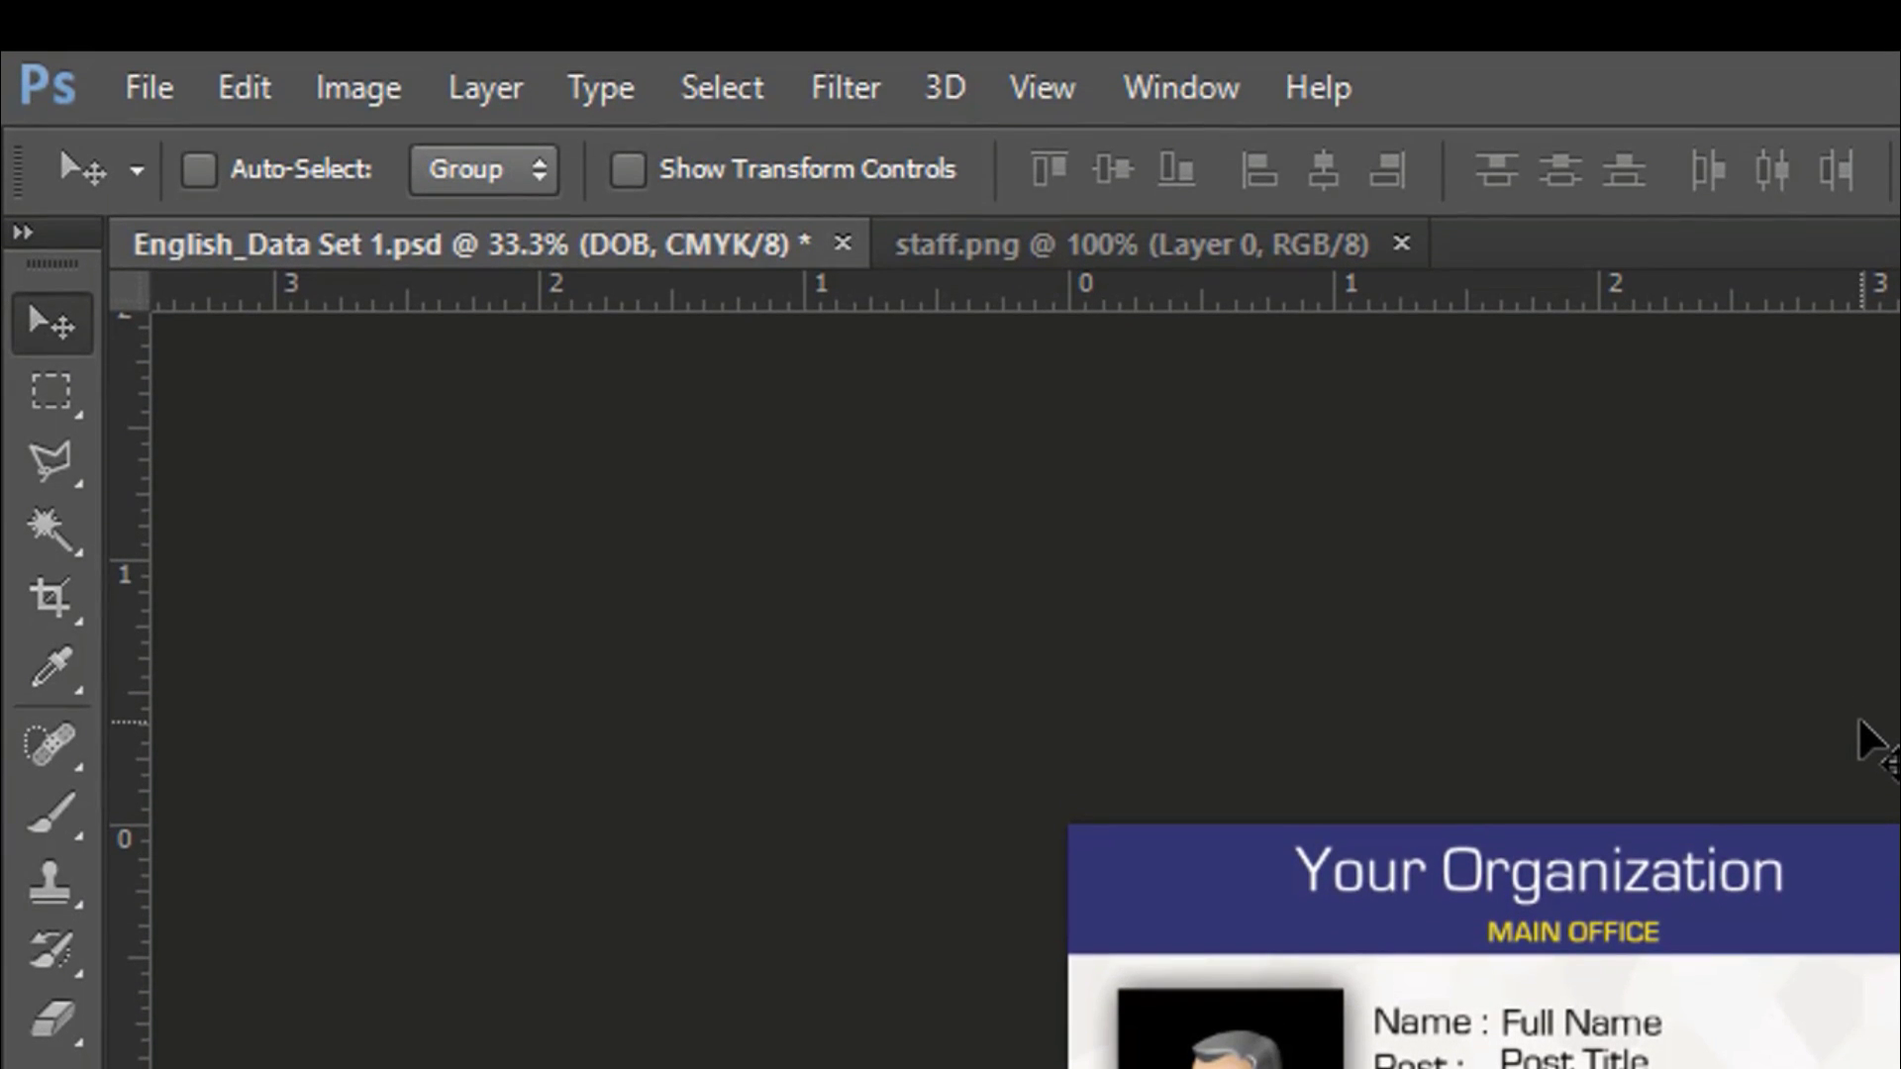
Close staff.png and English_Data Set 1, saving the changes
click(1401, 244)
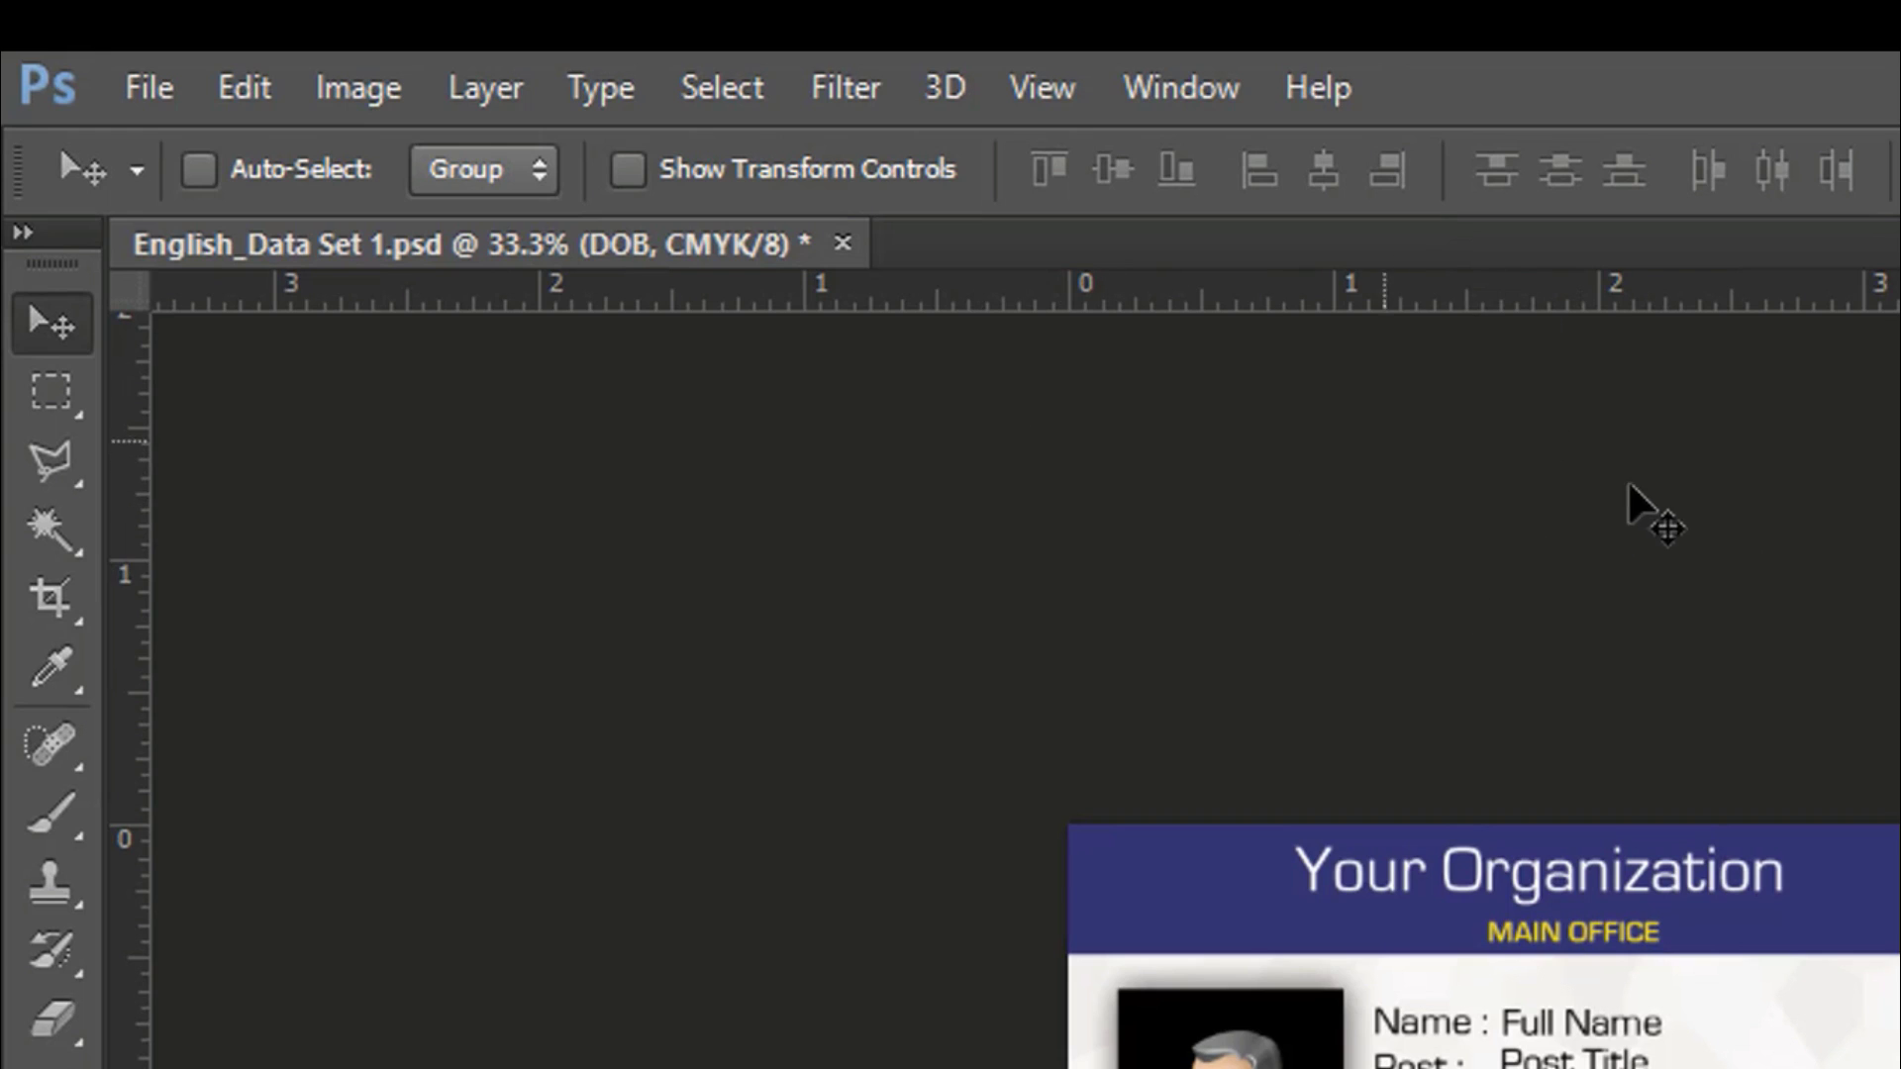
click(844, 248)
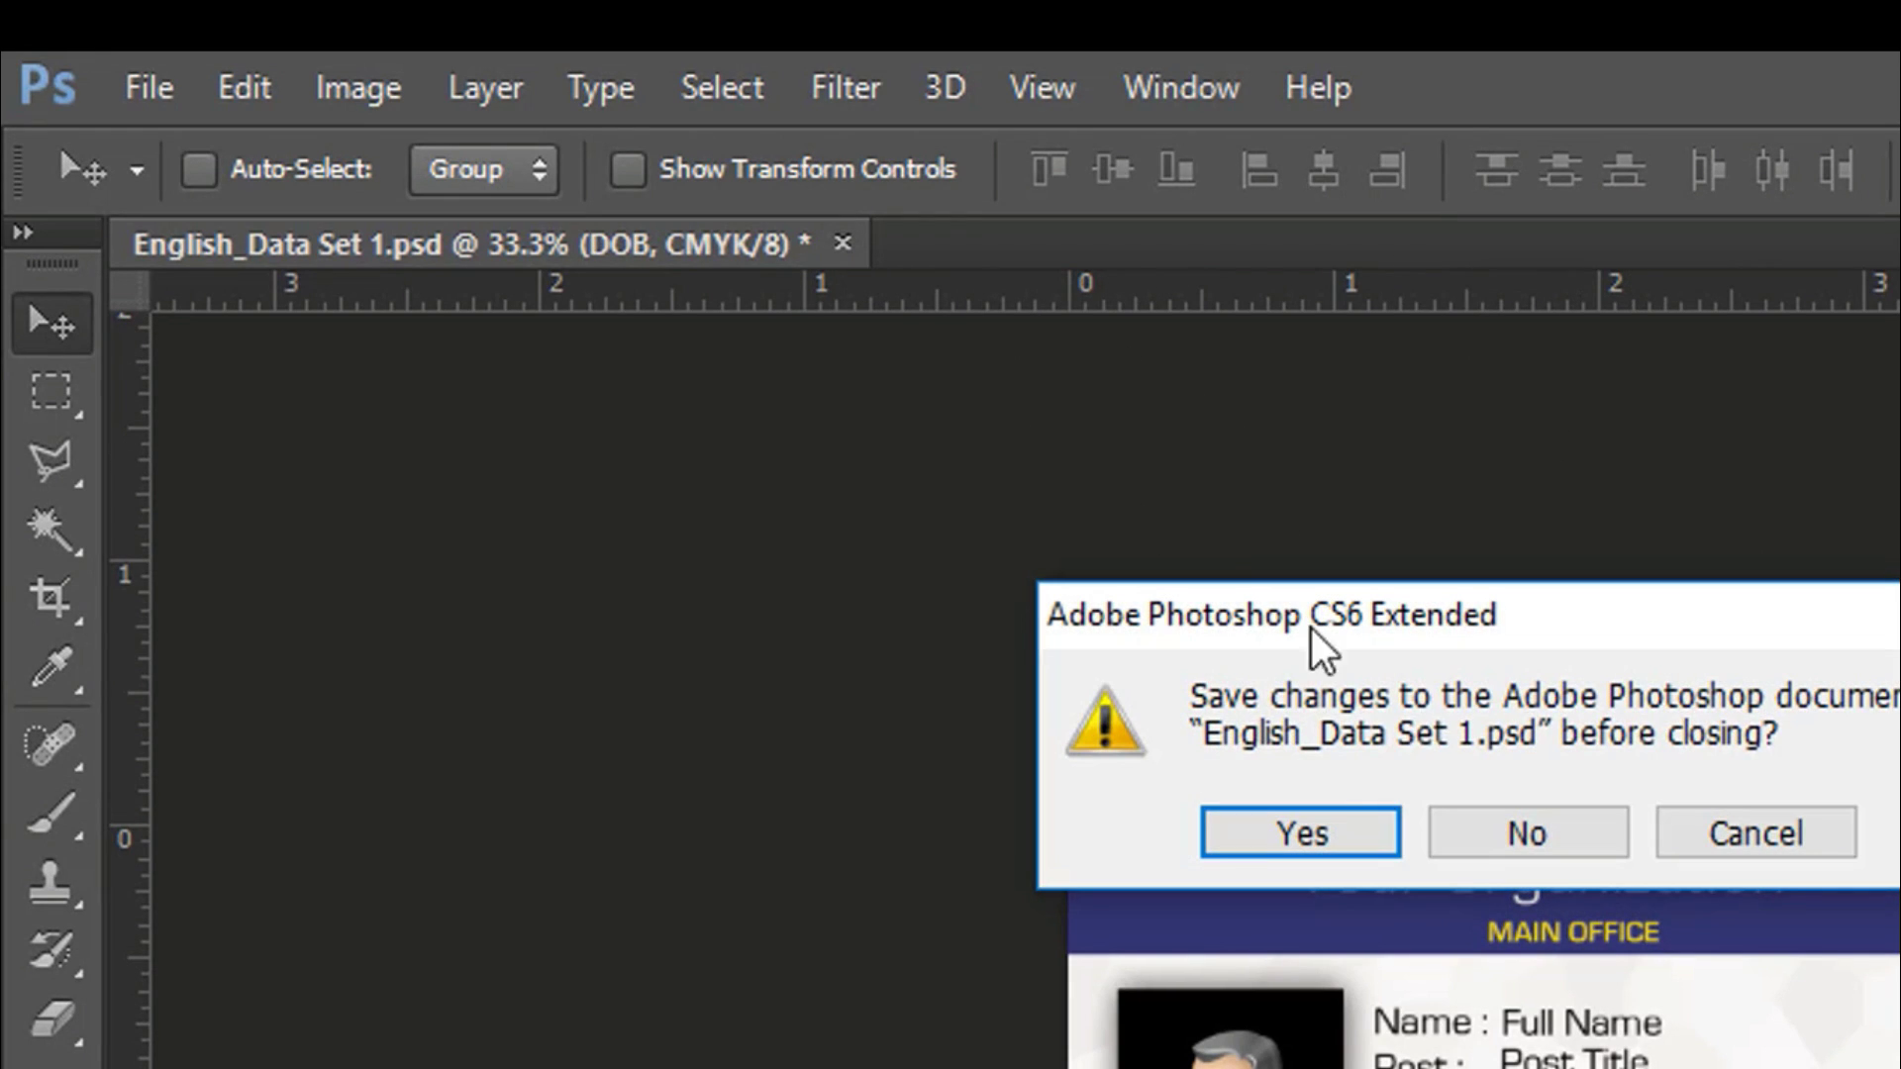
click(1316, 835)
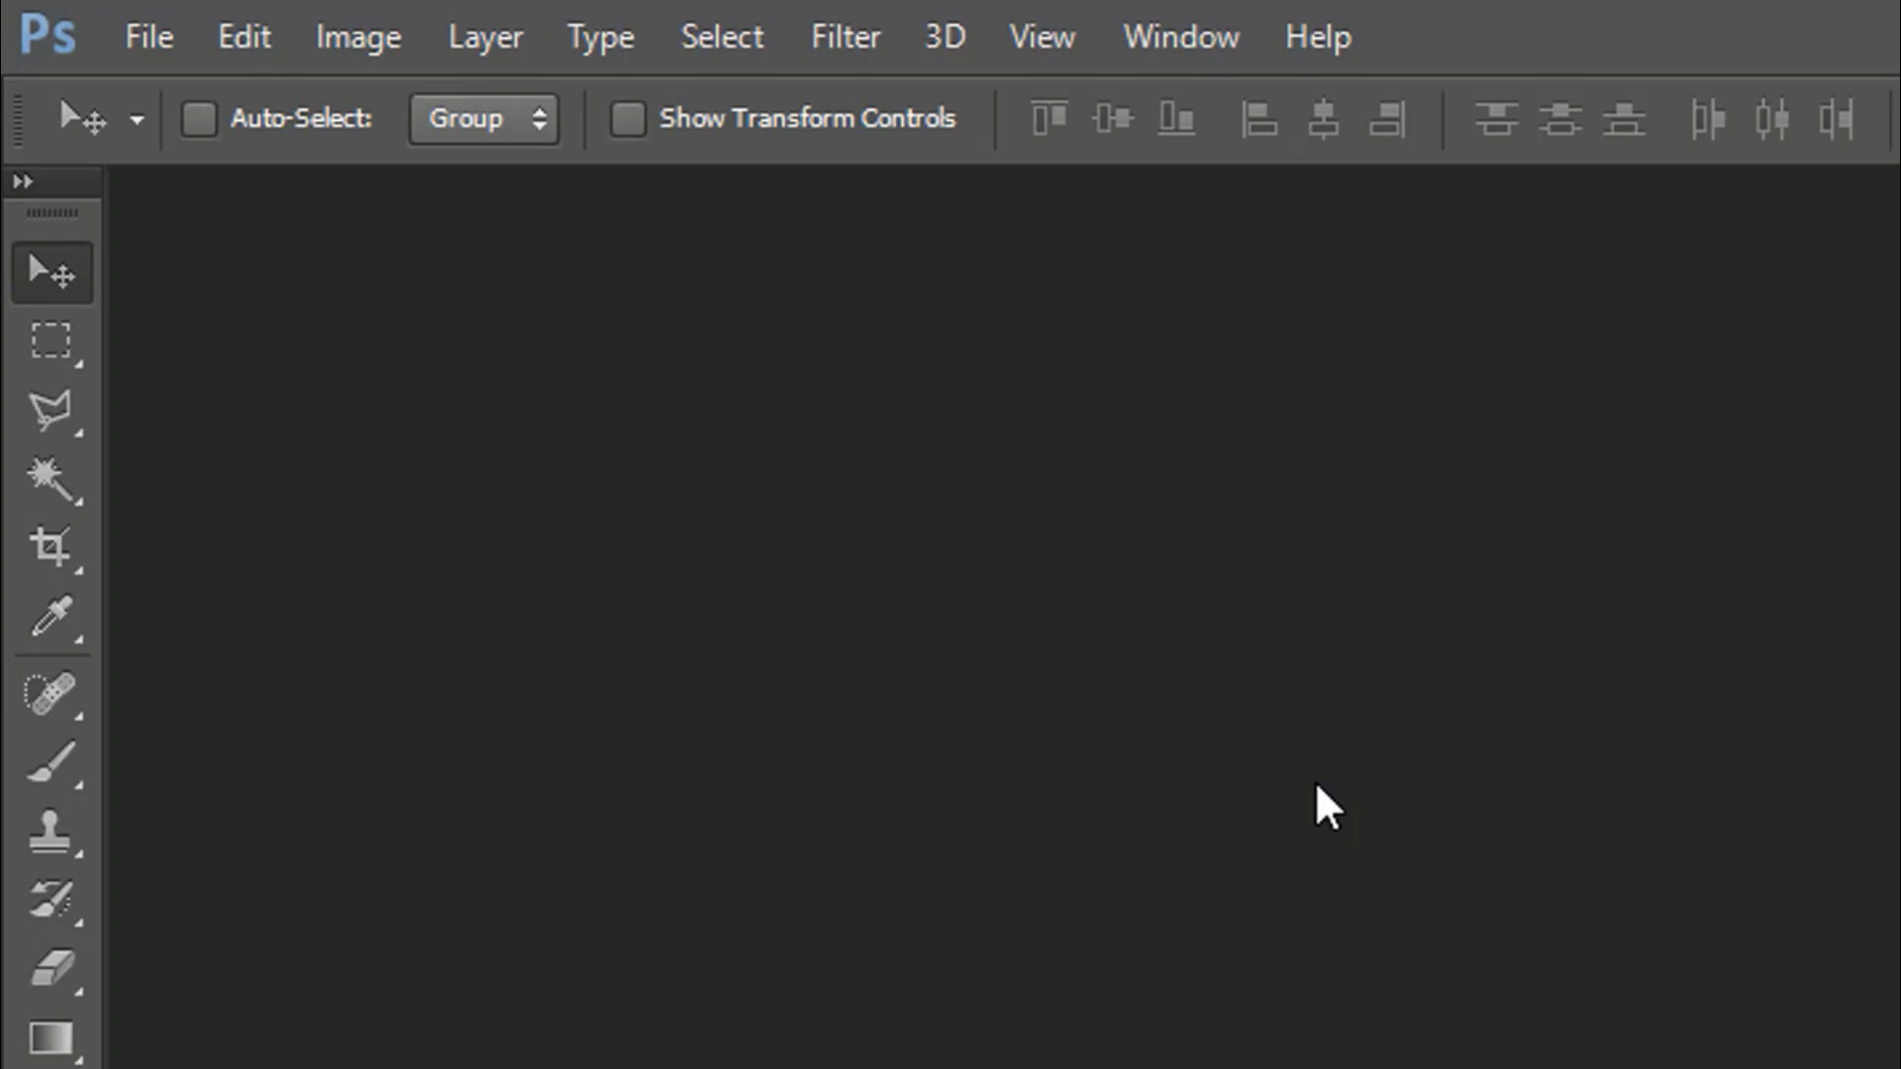
Open all nine PSD files from E:\MyIDs at once
key(ctrl+o)
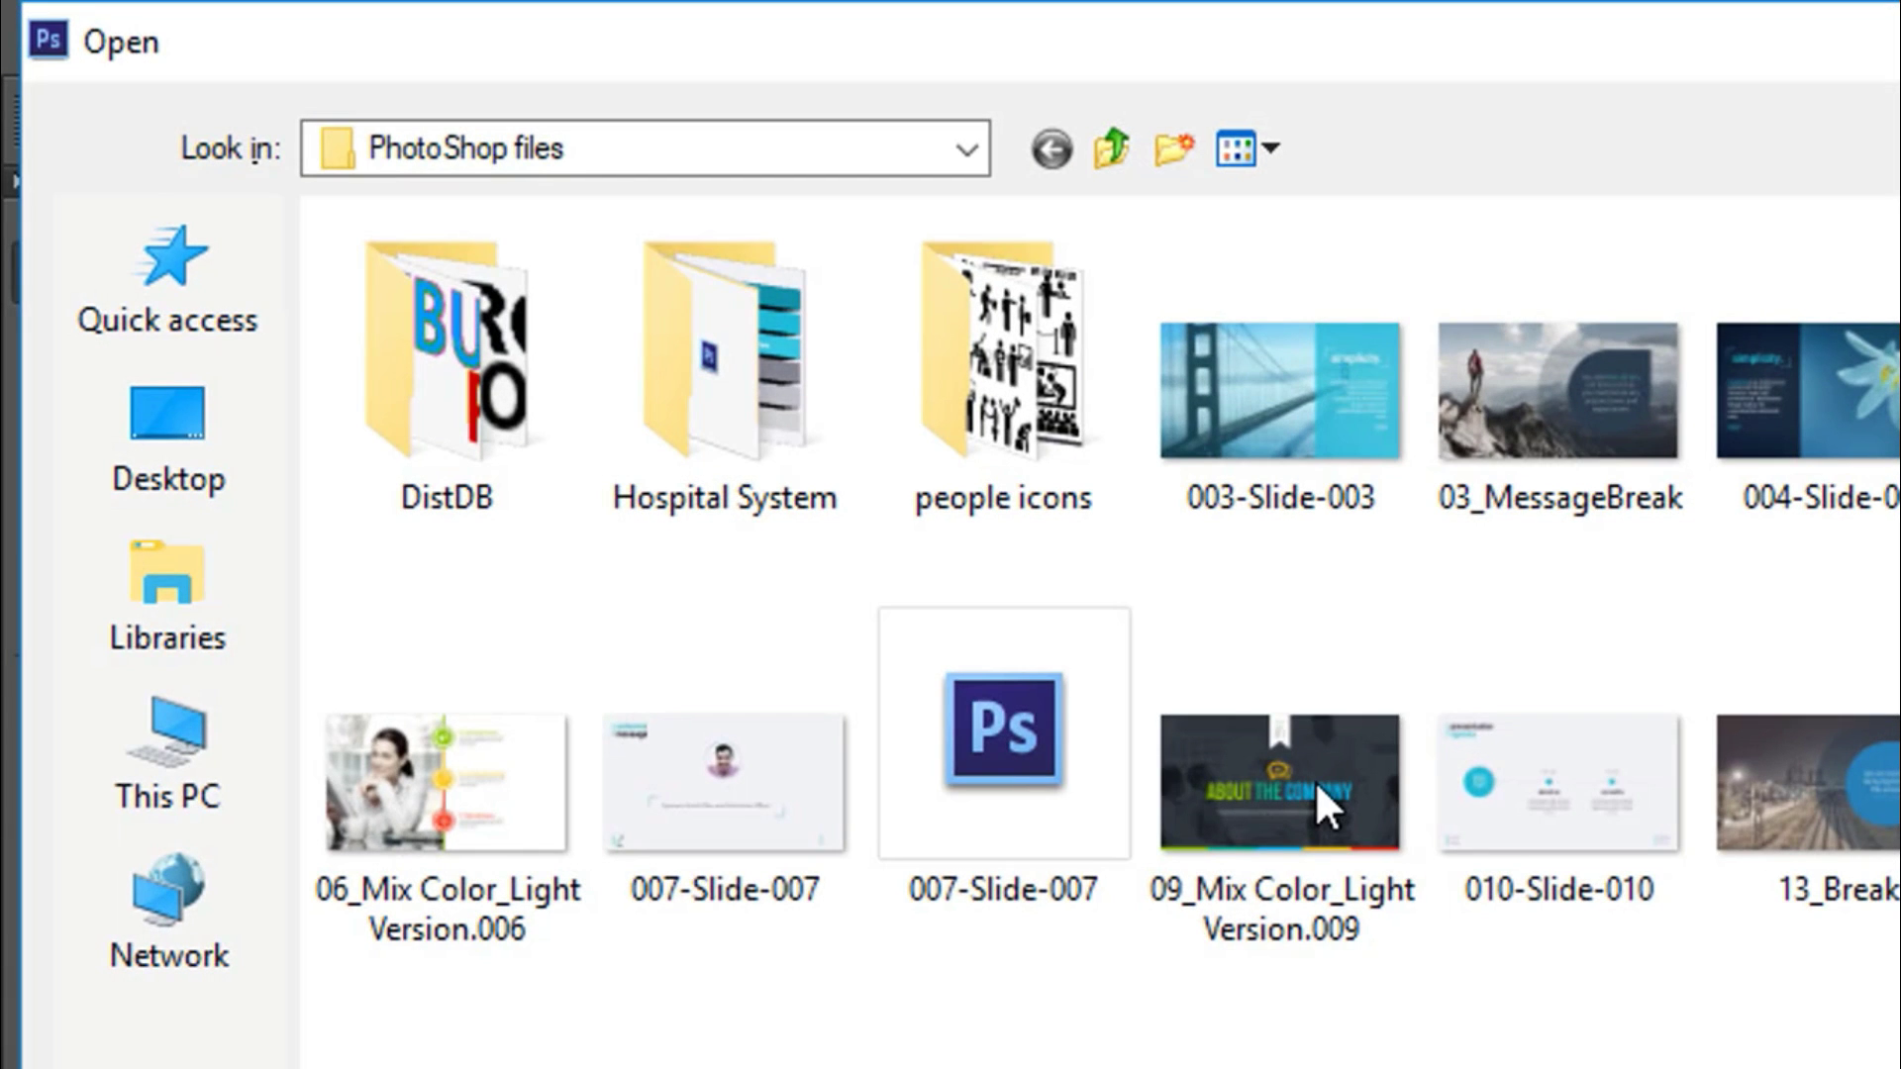
click(180, 721)
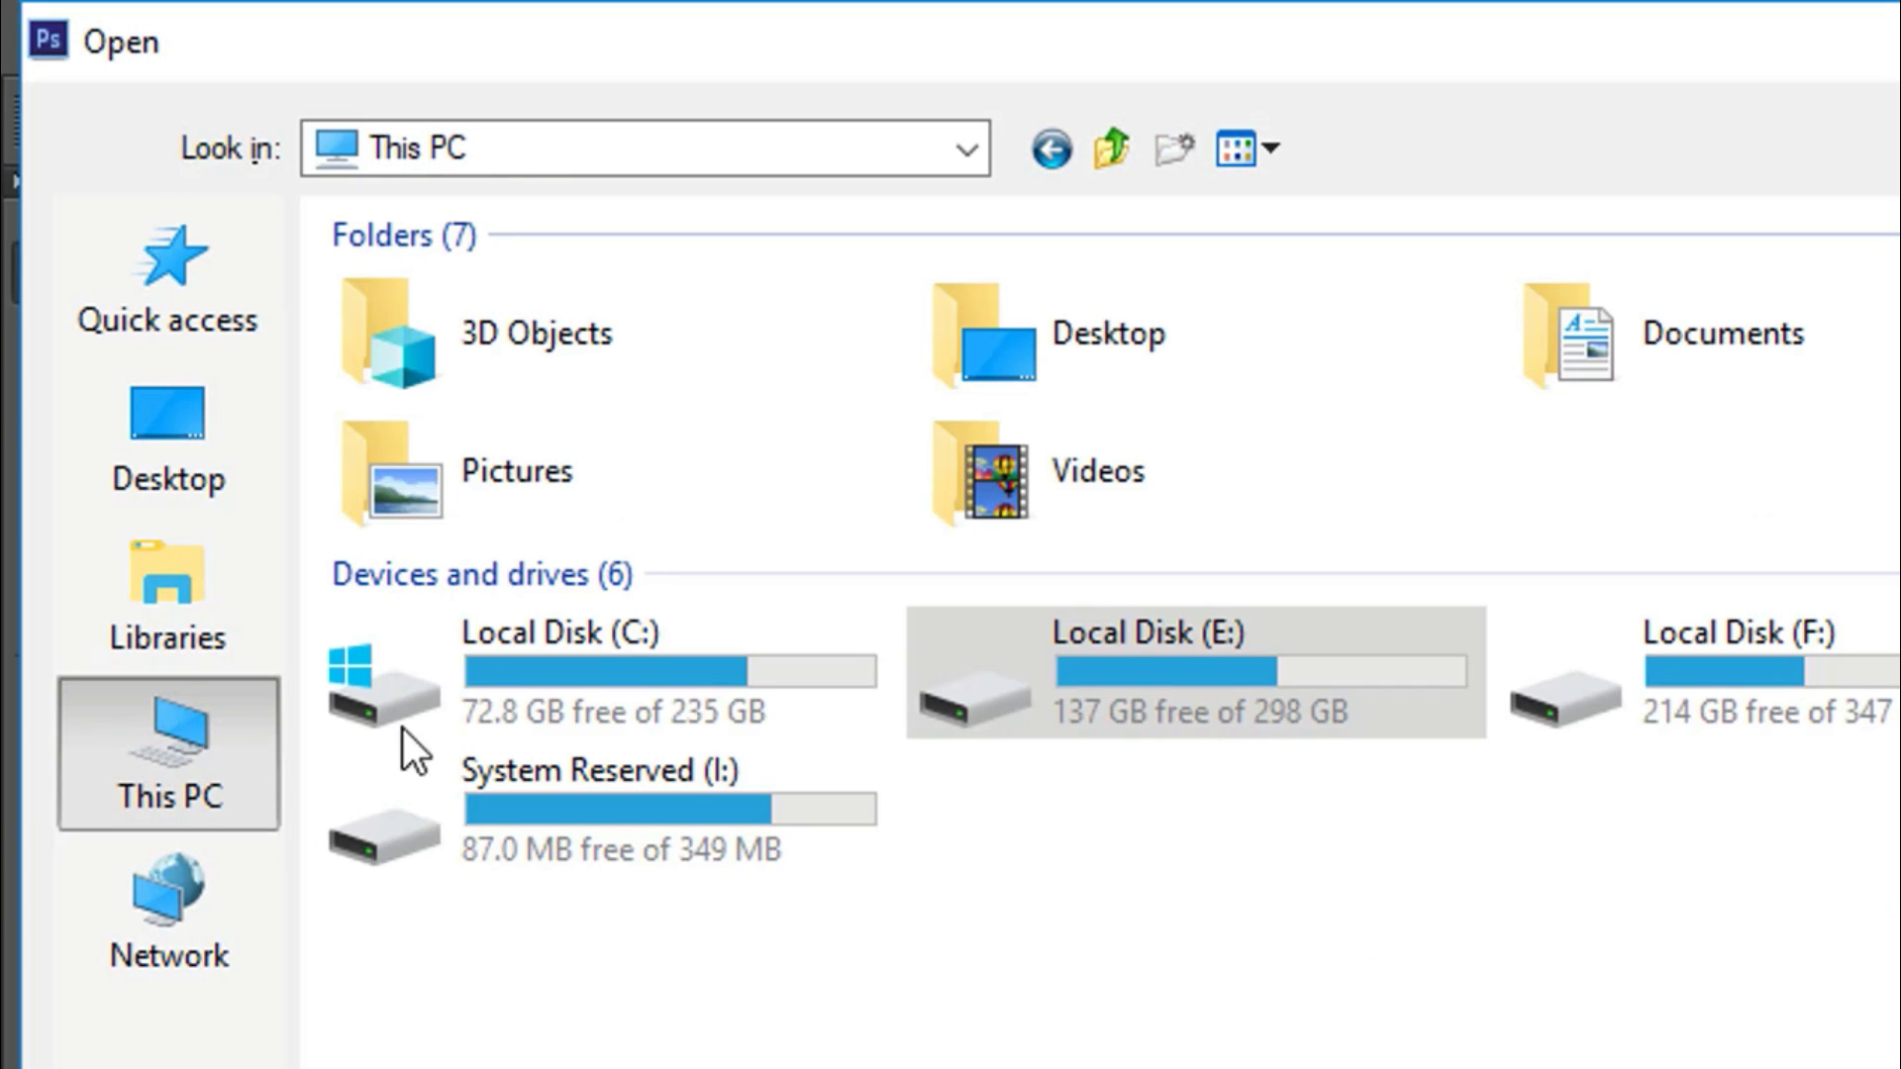
double_click(1190, 714)
double_click(453, 834)
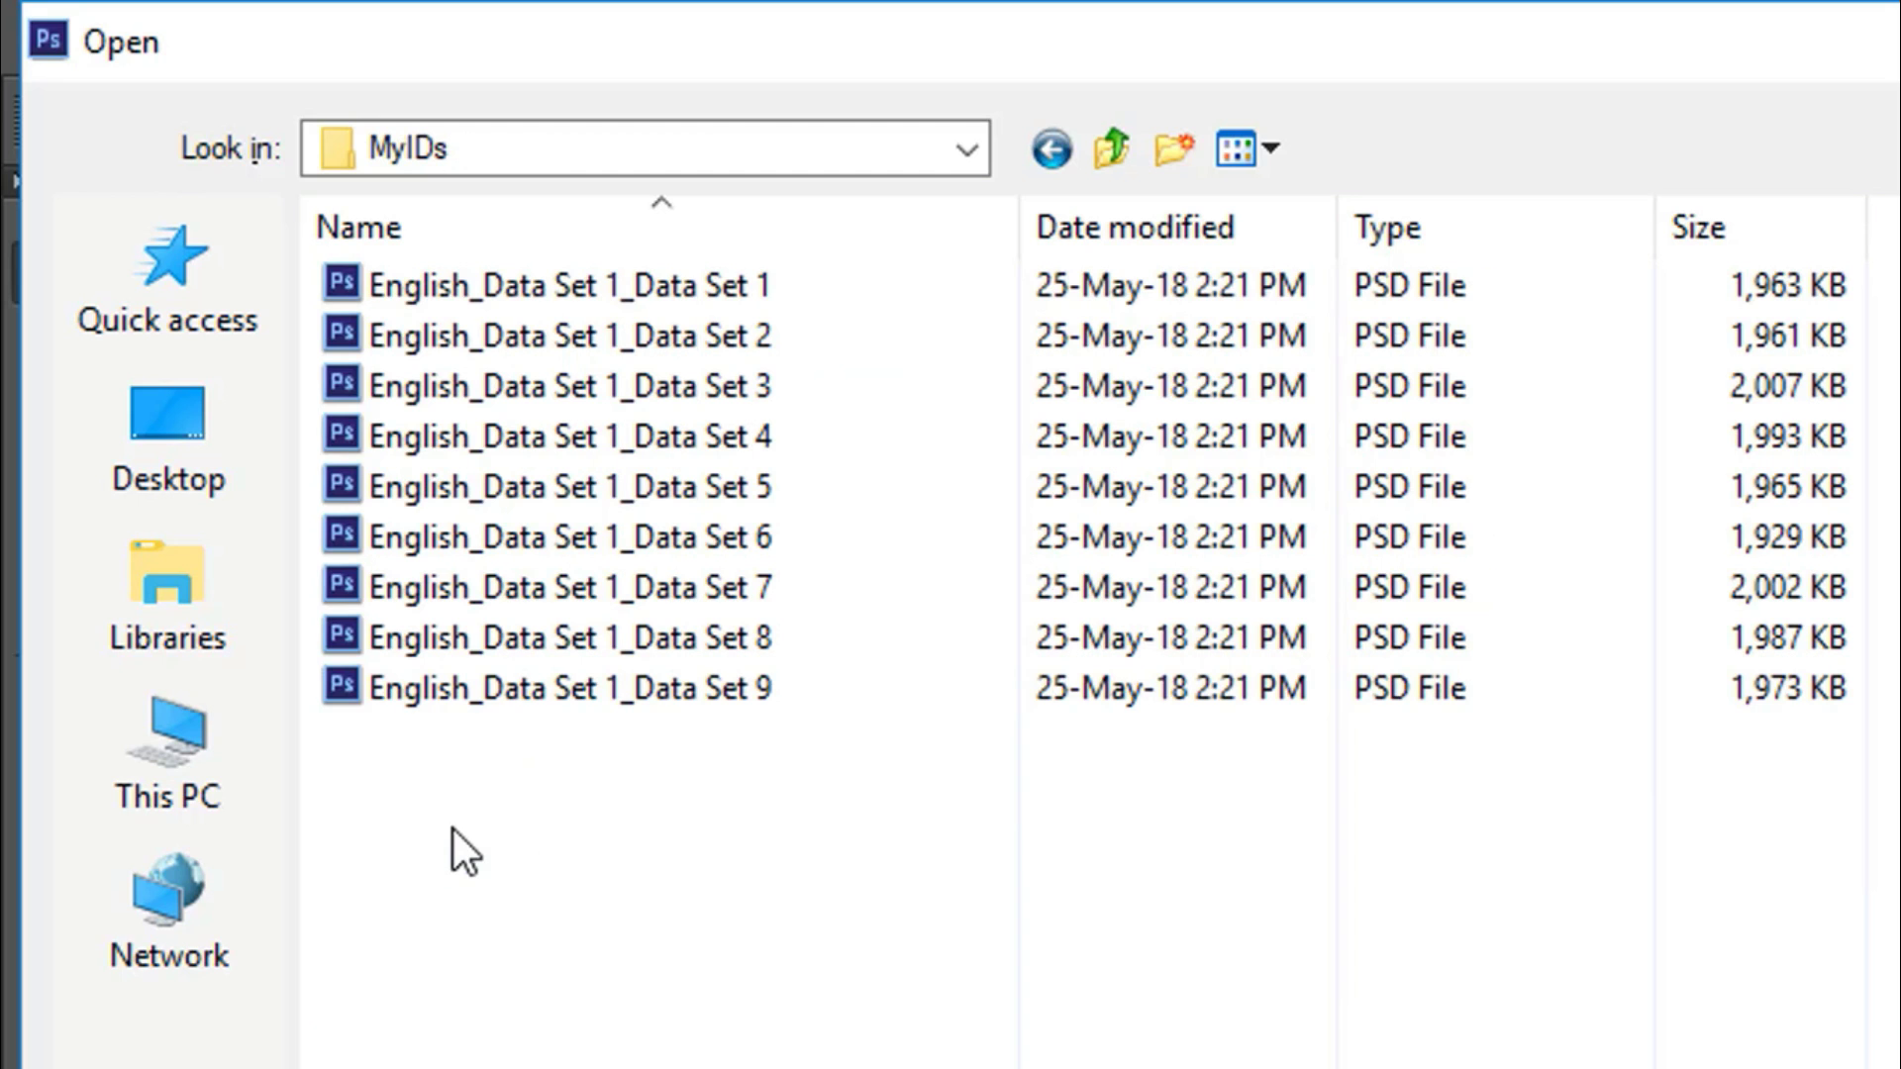
drag(976, 917, 382, 252)
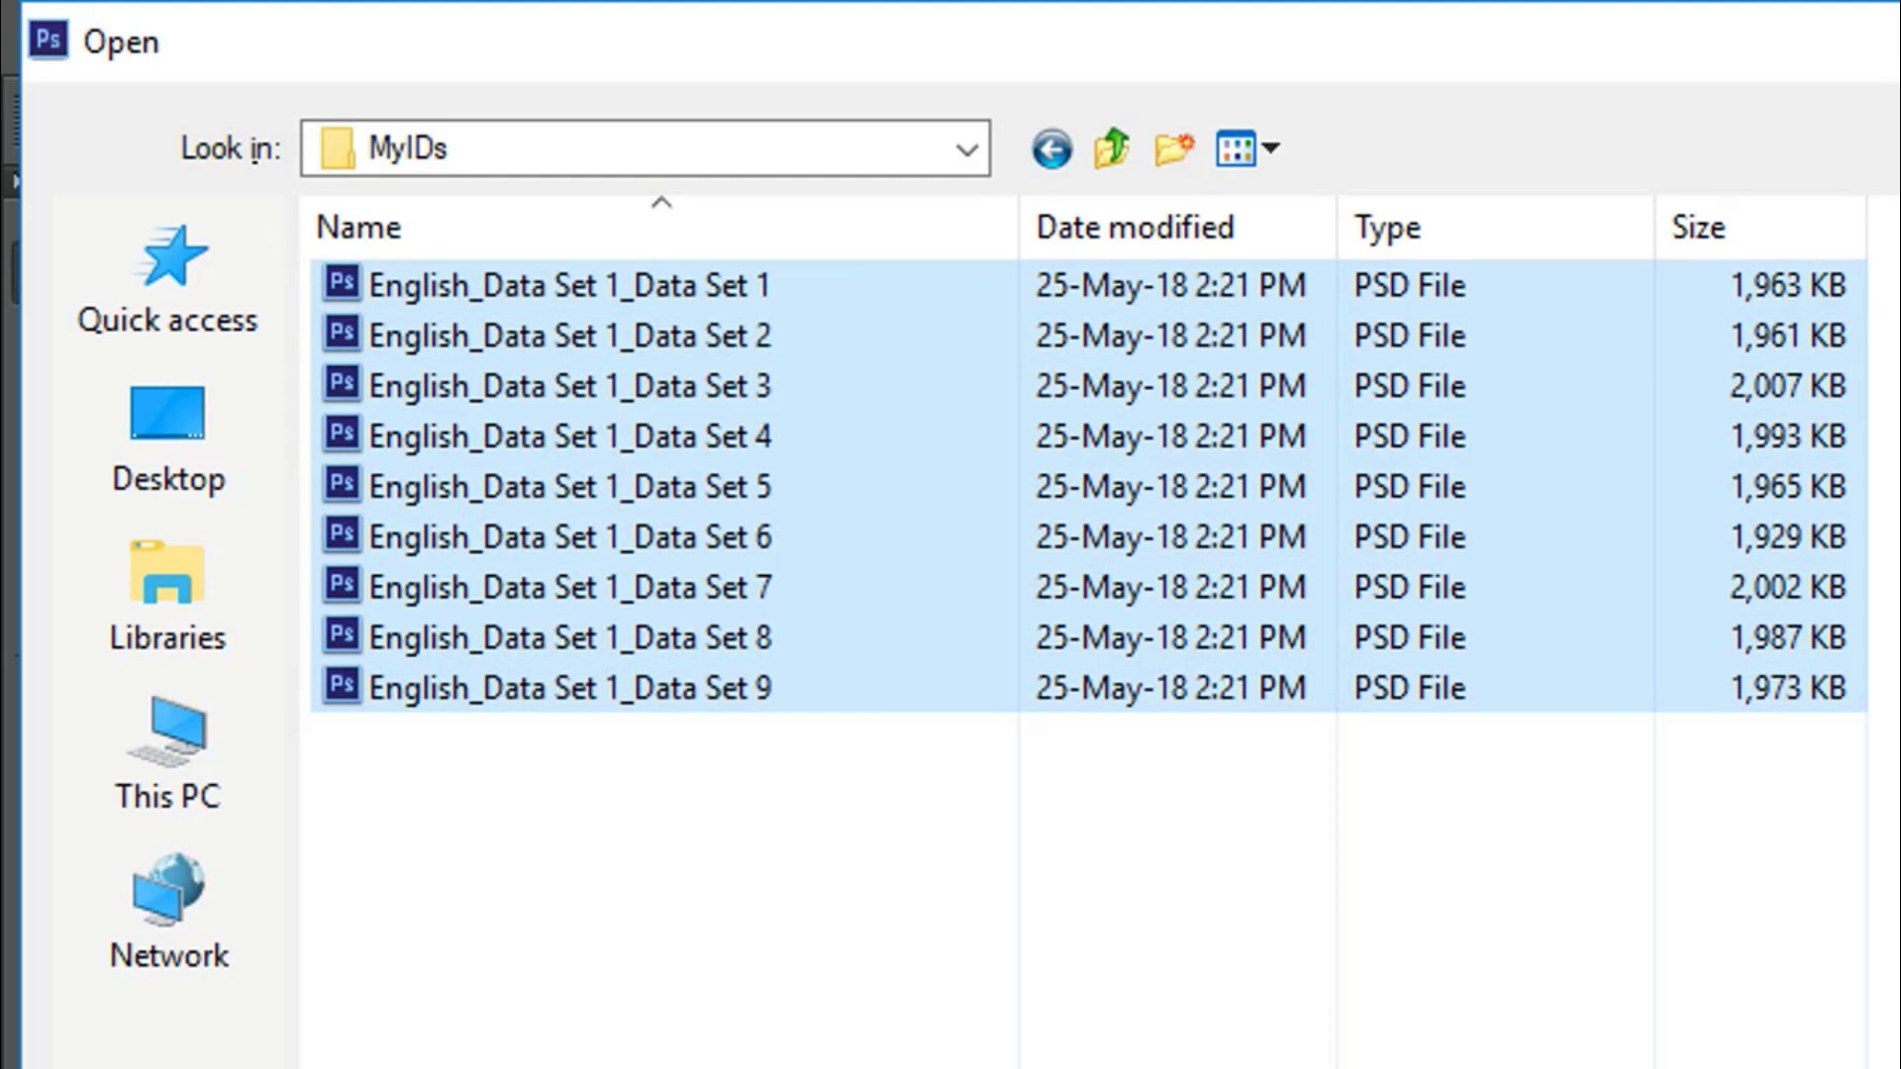
key(Return)
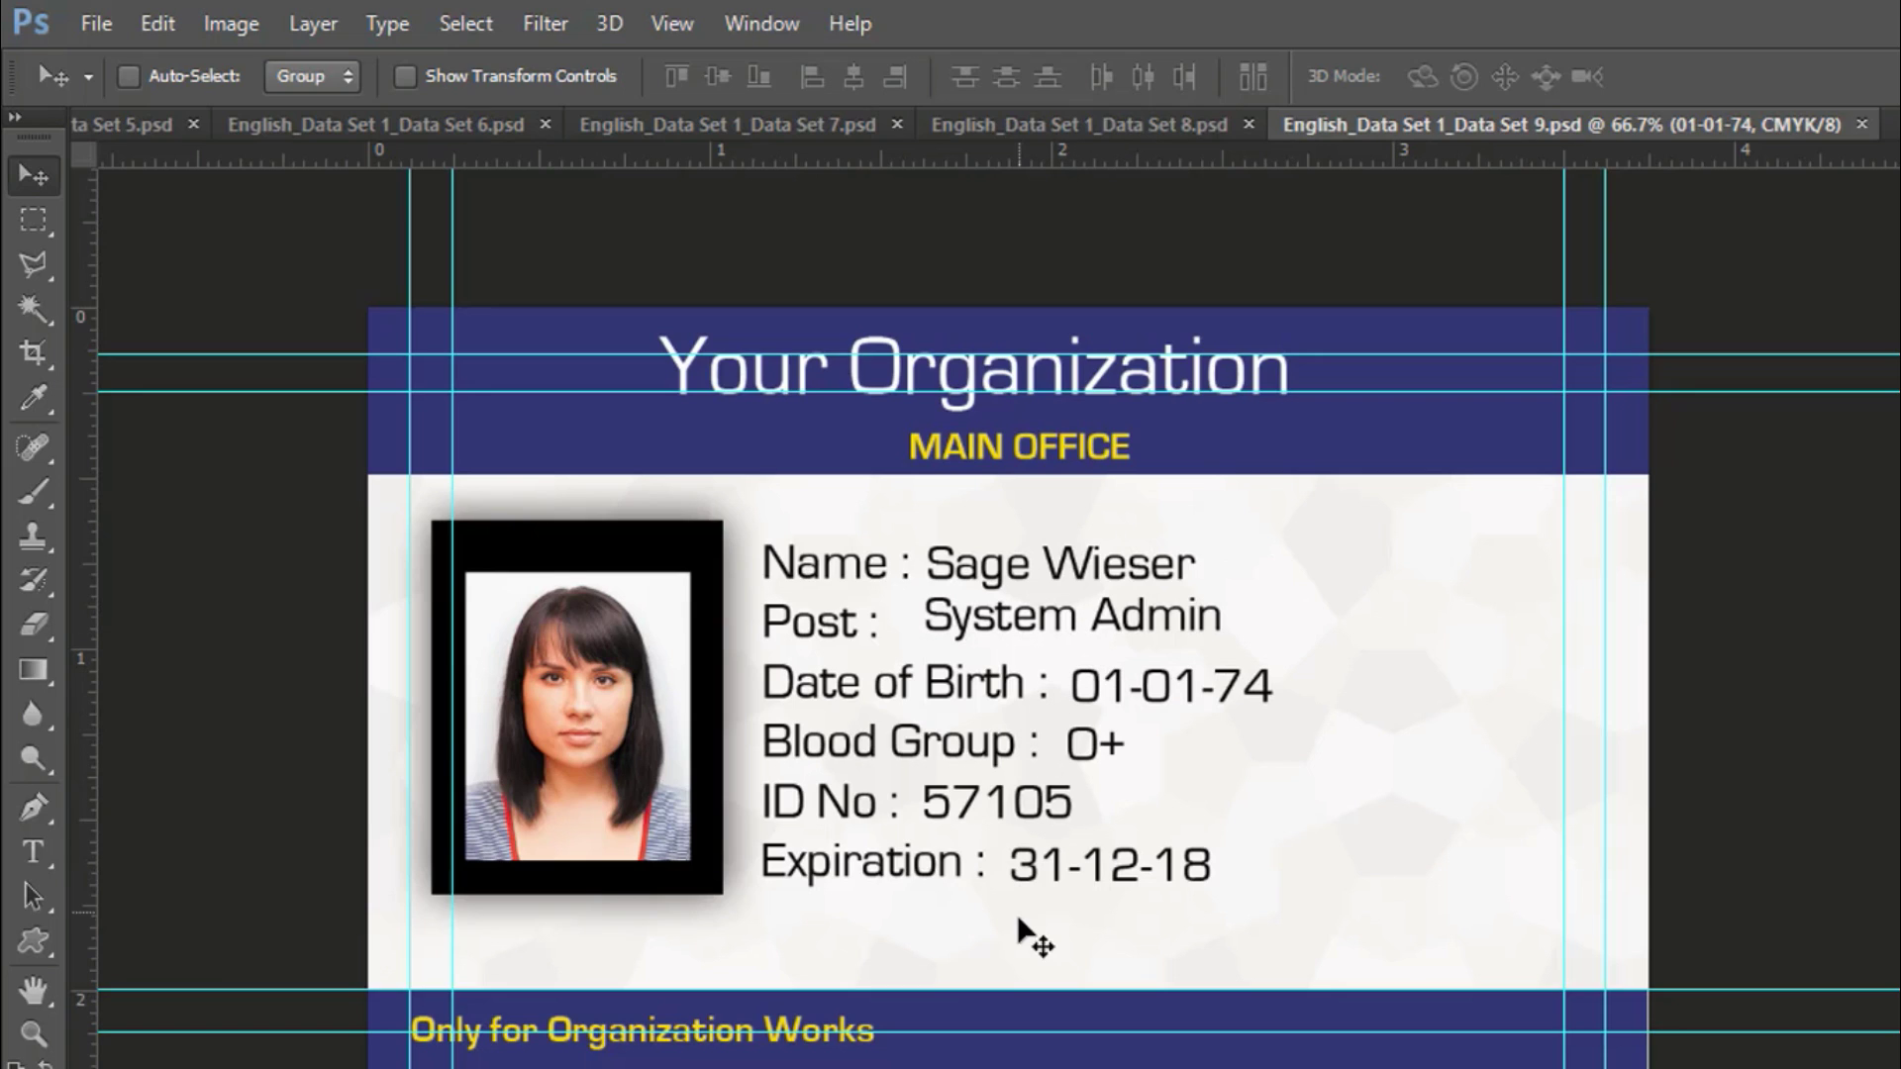
Review the Data Set 8, 6 and 7 cards in their tabs
click(1059, 121)
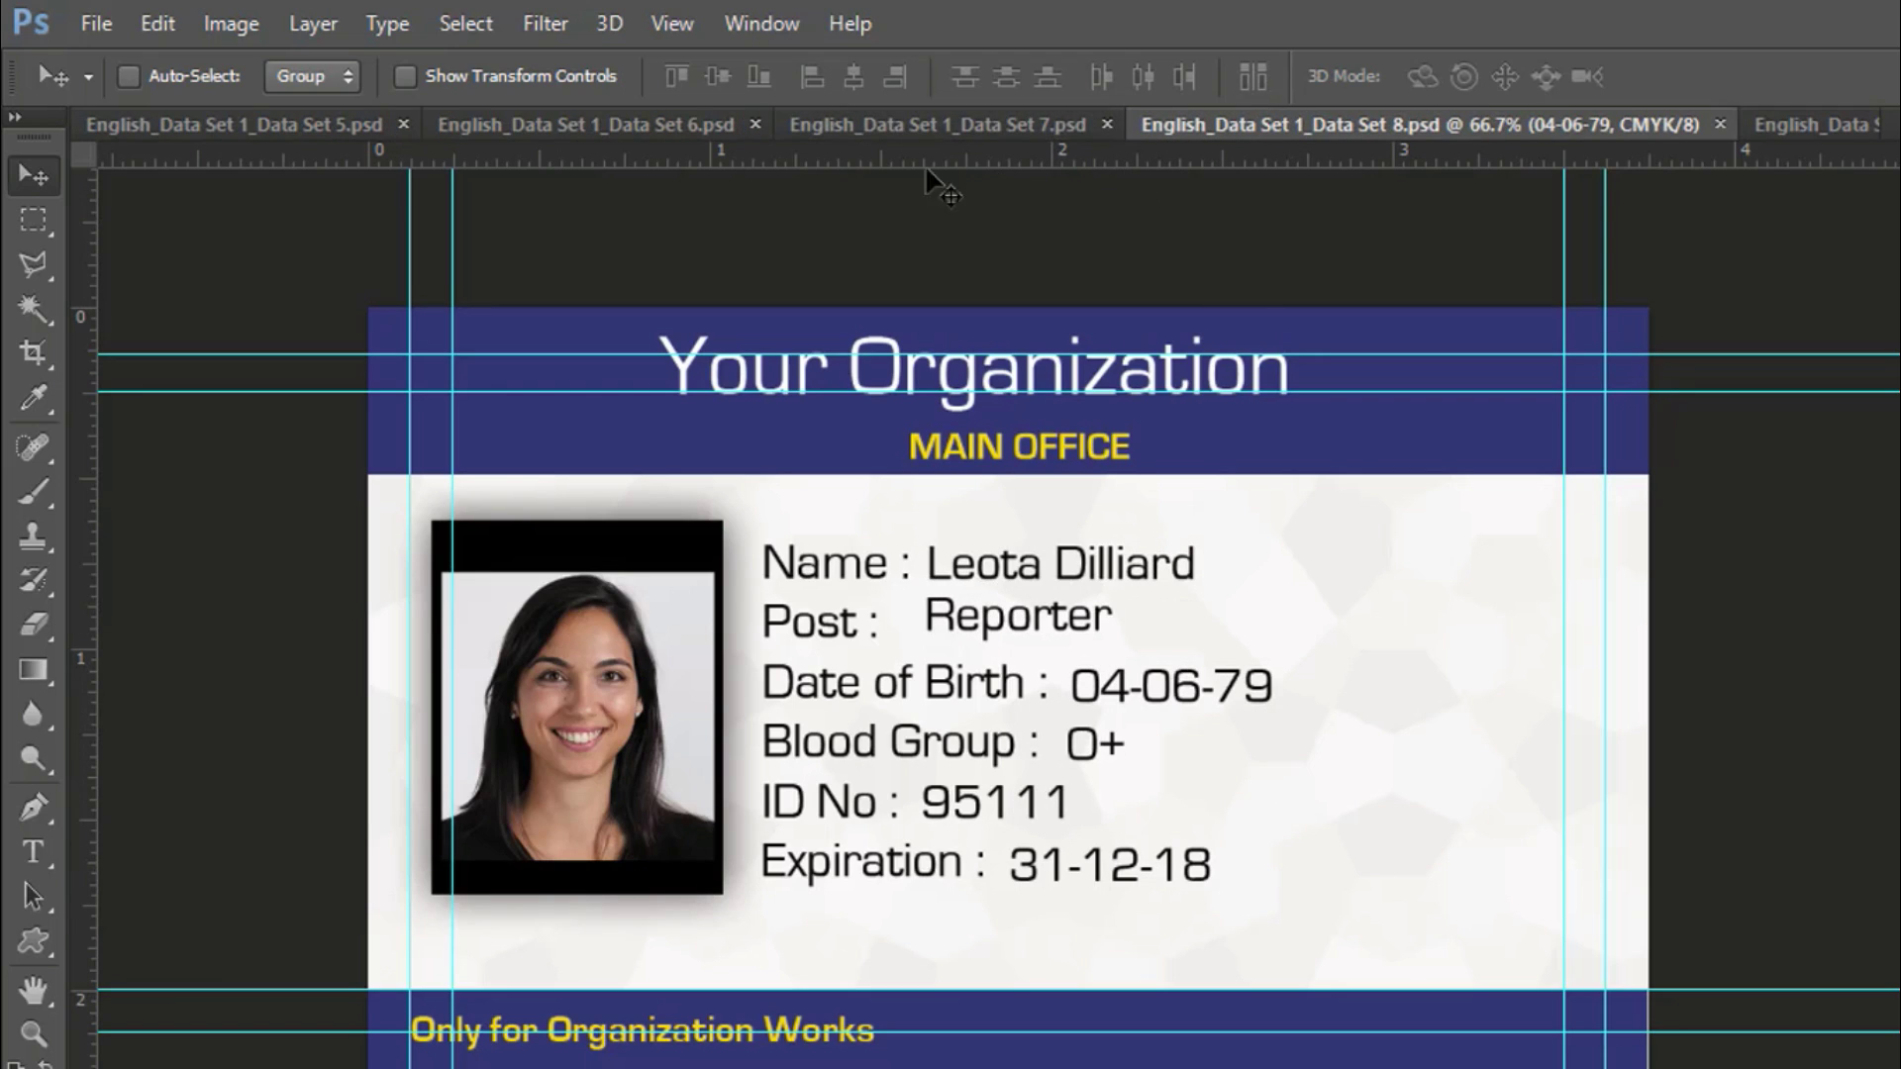
click(656, 125)
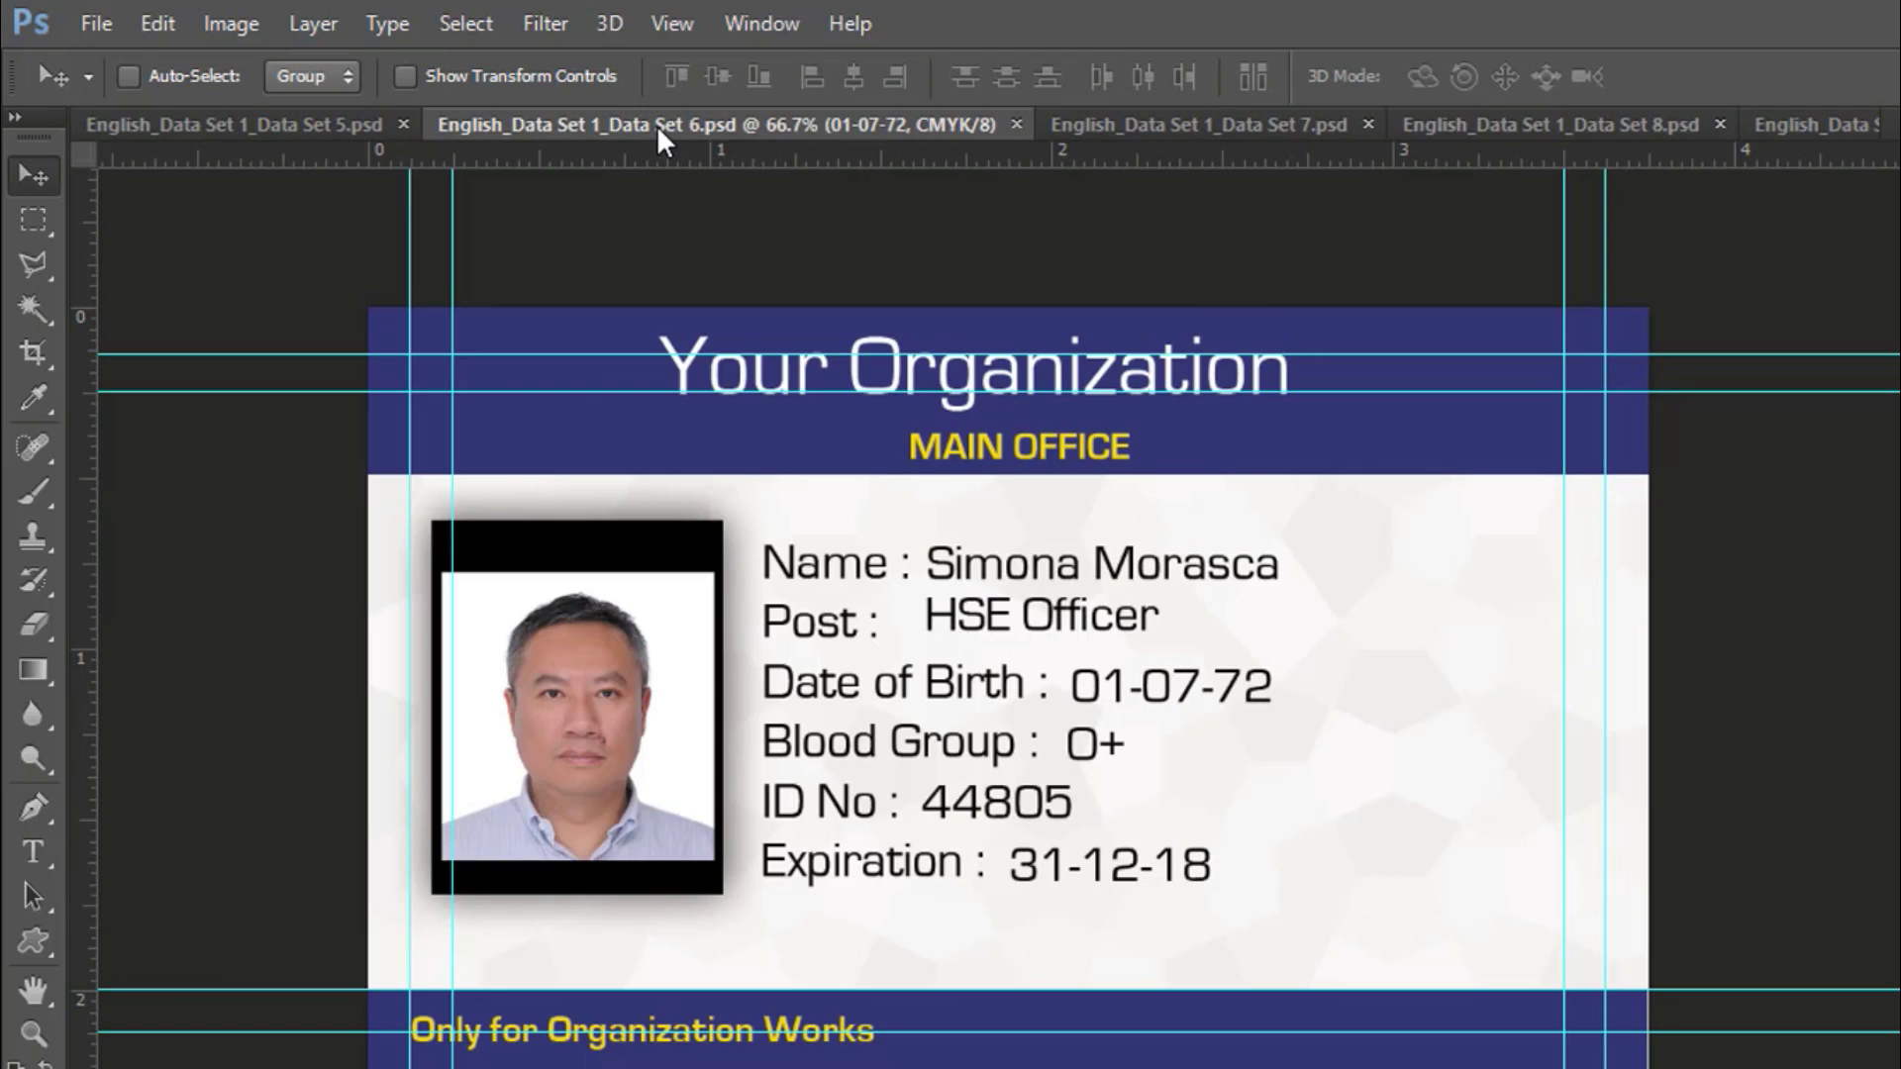
click(1132, 122)
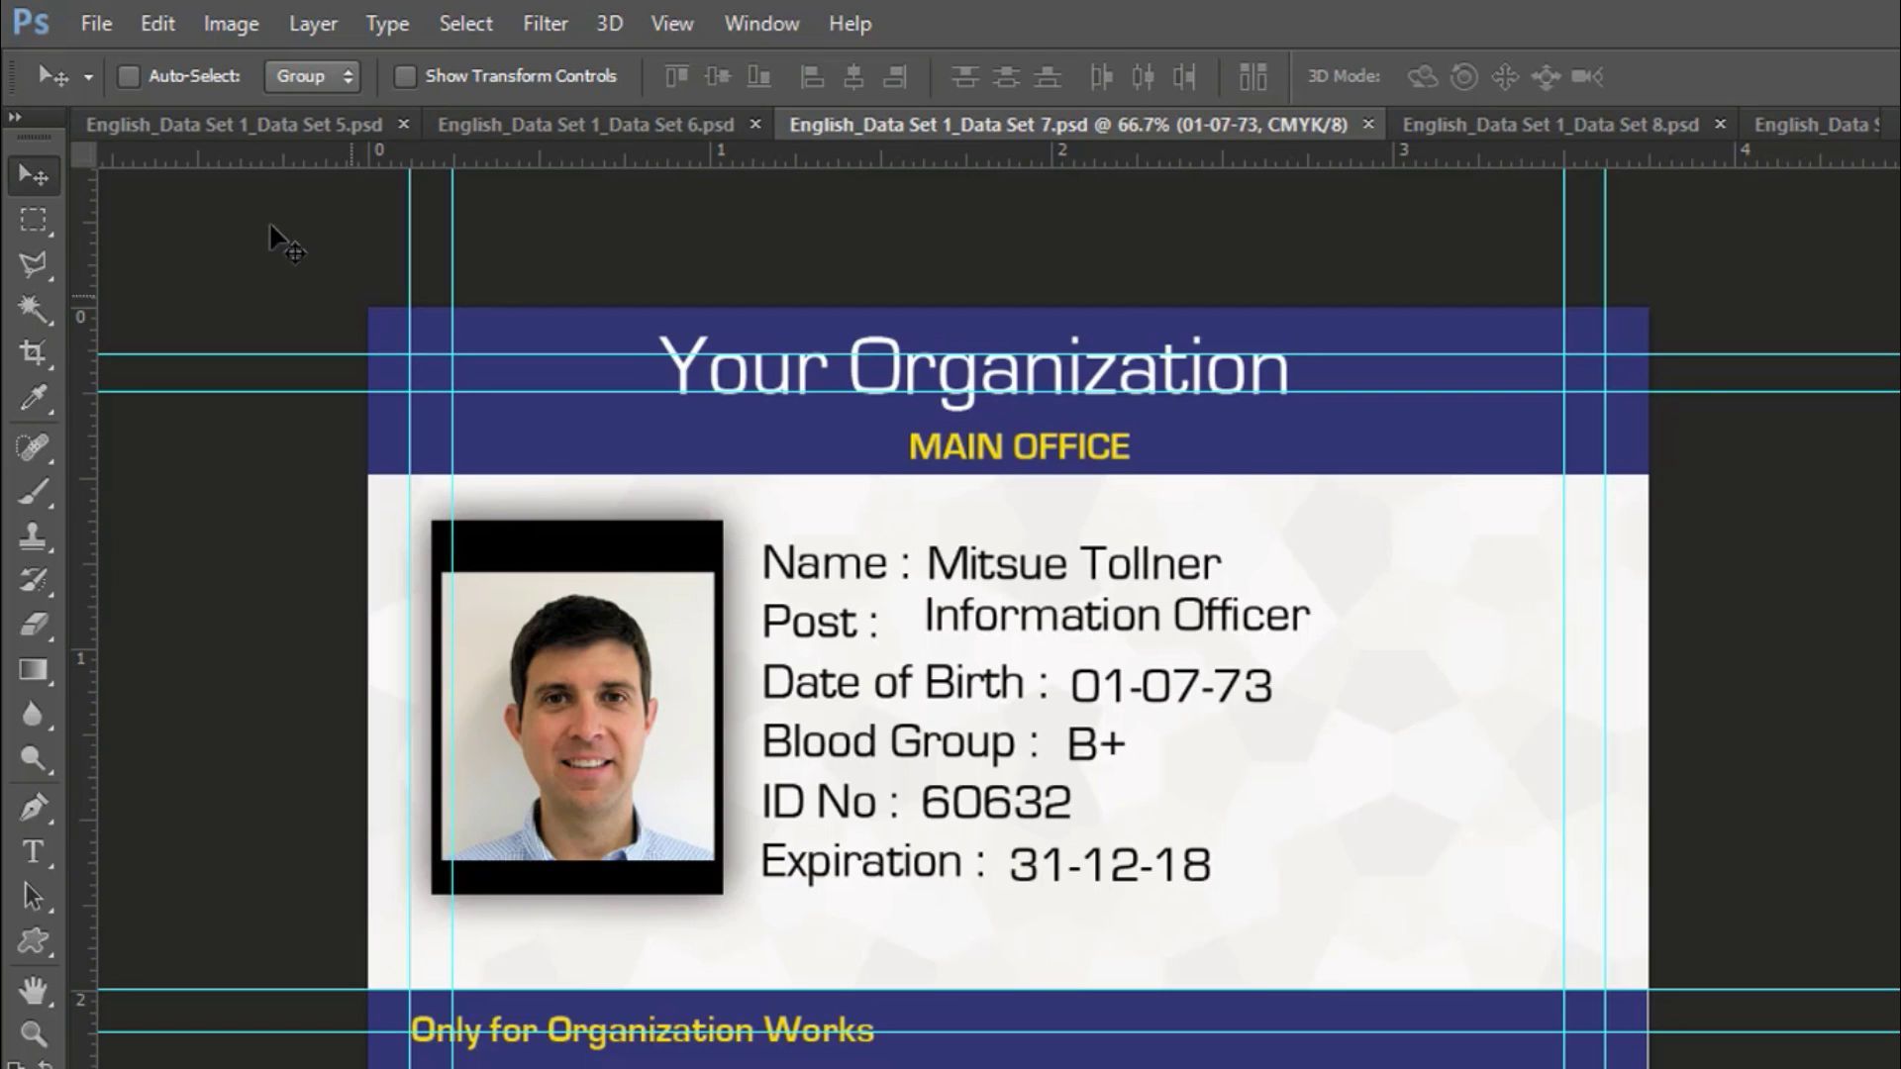
click(98, 18)
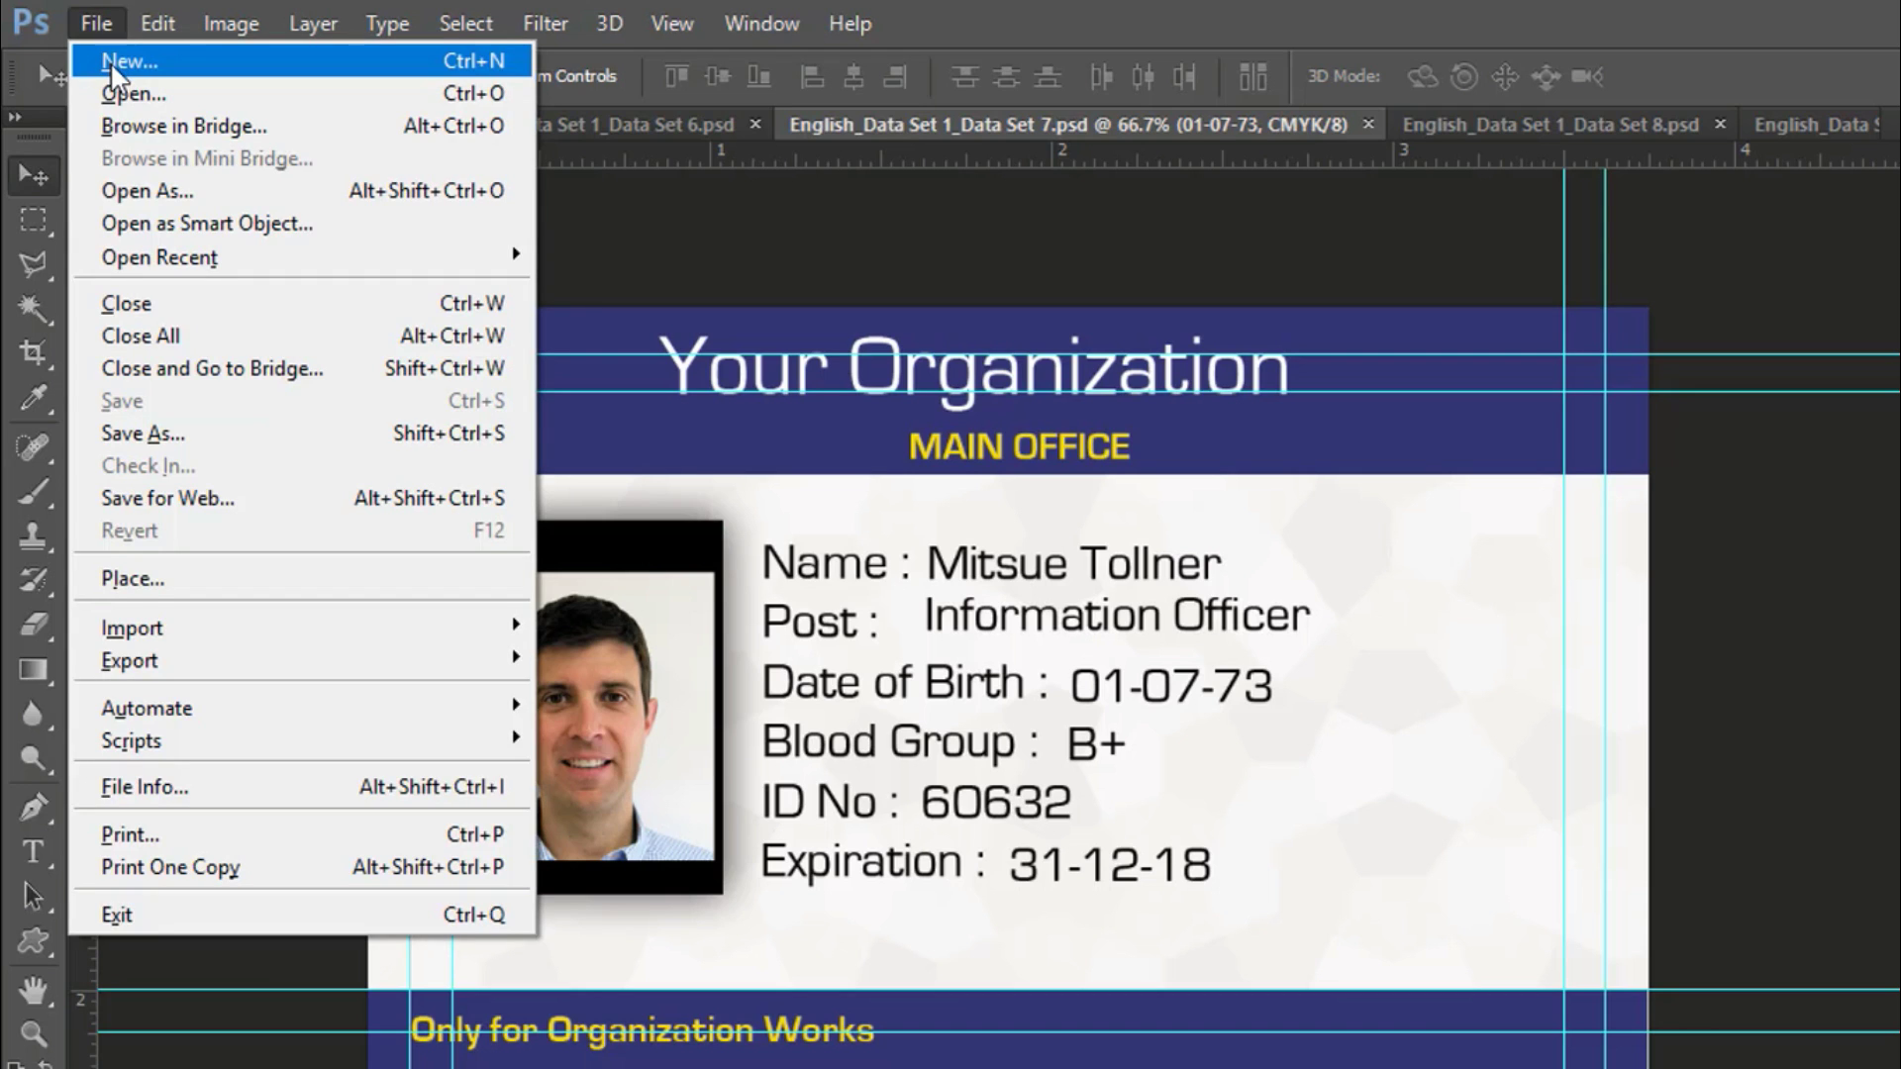
Create a 210×297 mm International Paper A4 document and add a vertical guide near 0.4 in
click(110, 61)
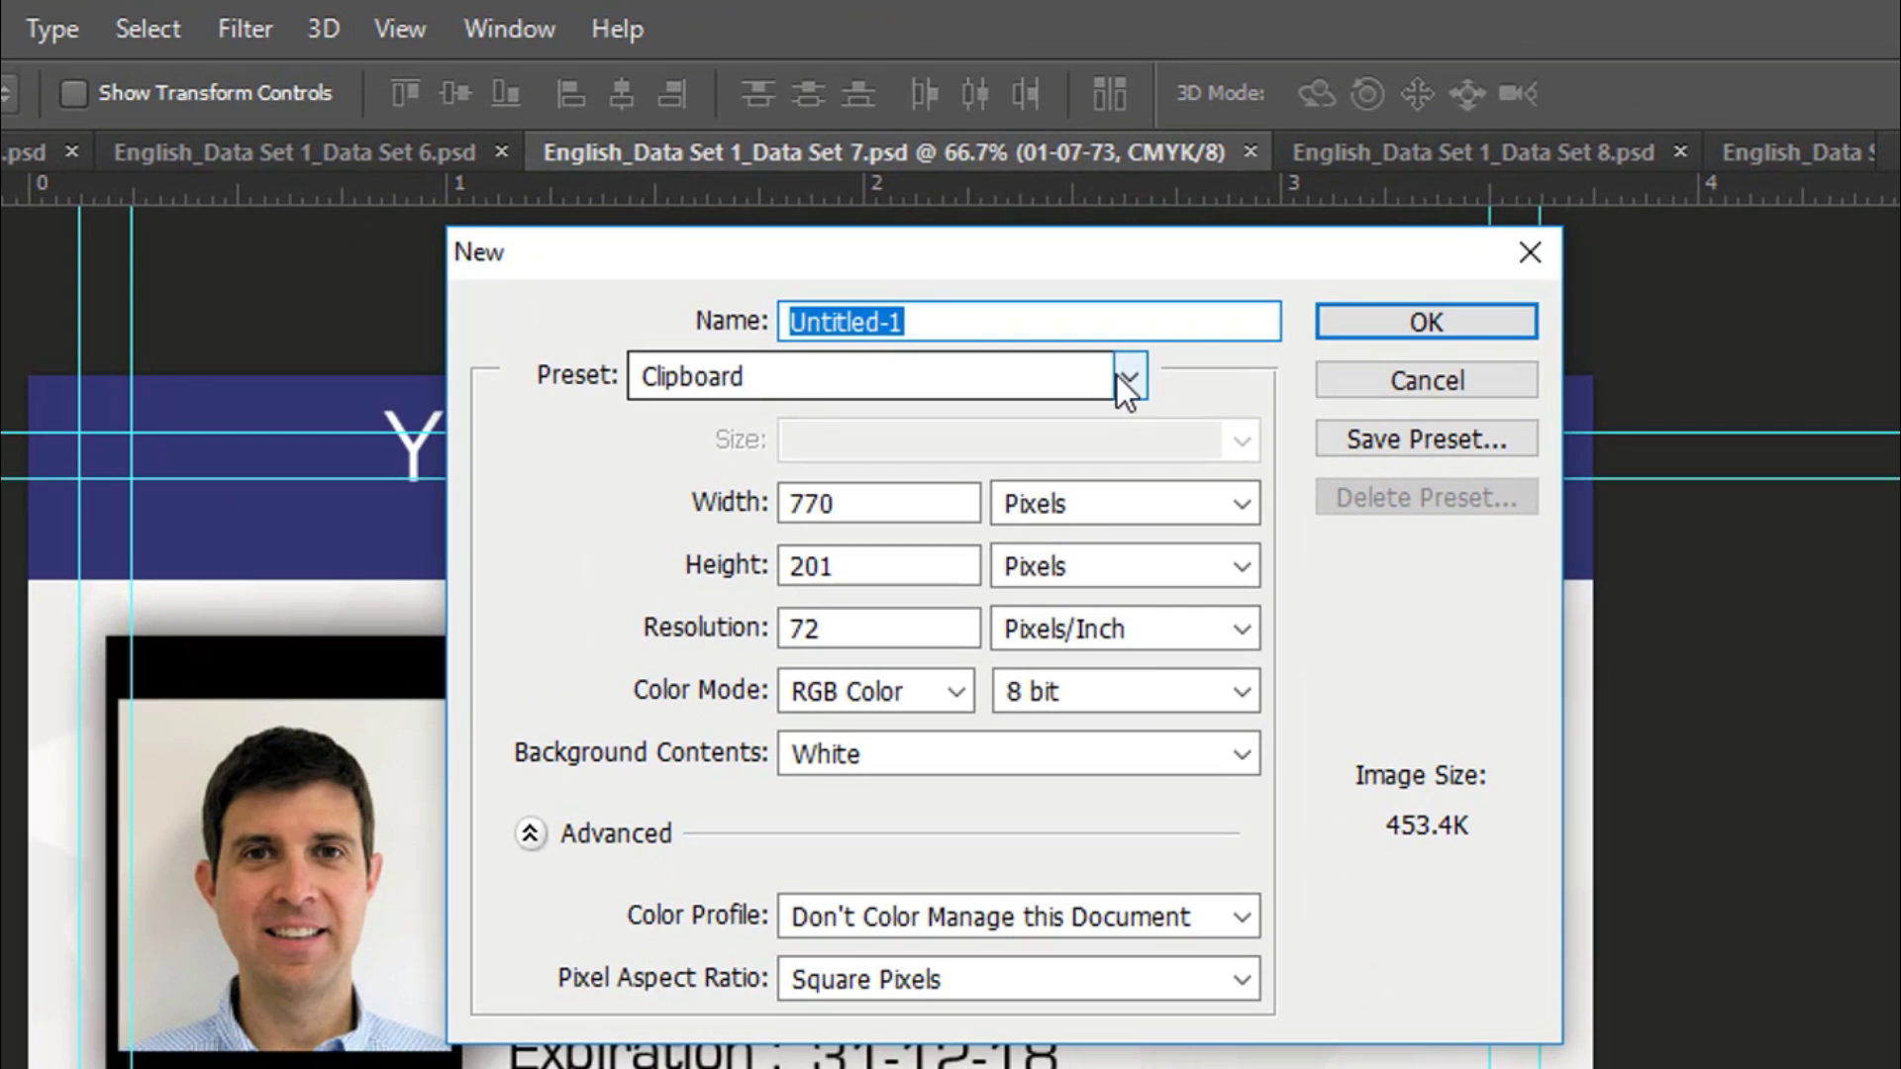
click(1117, 376)
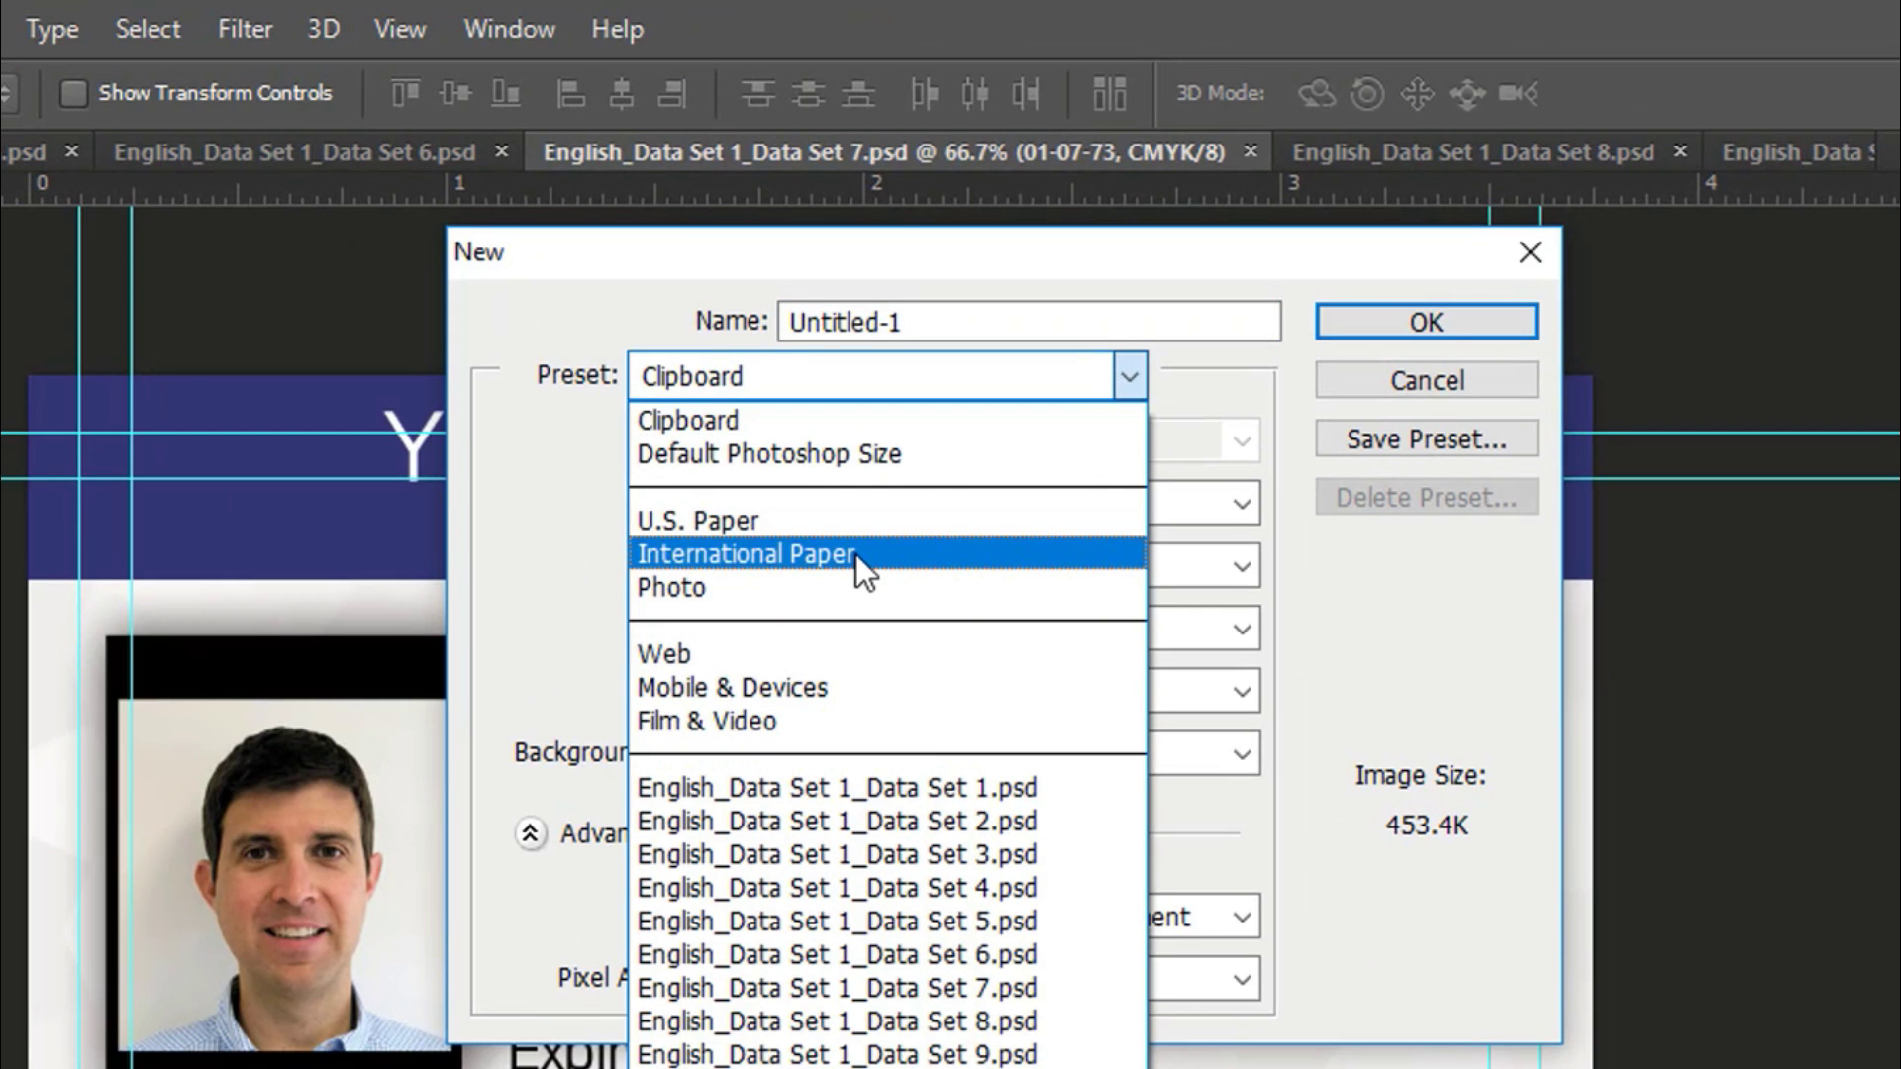
click(853, 554)
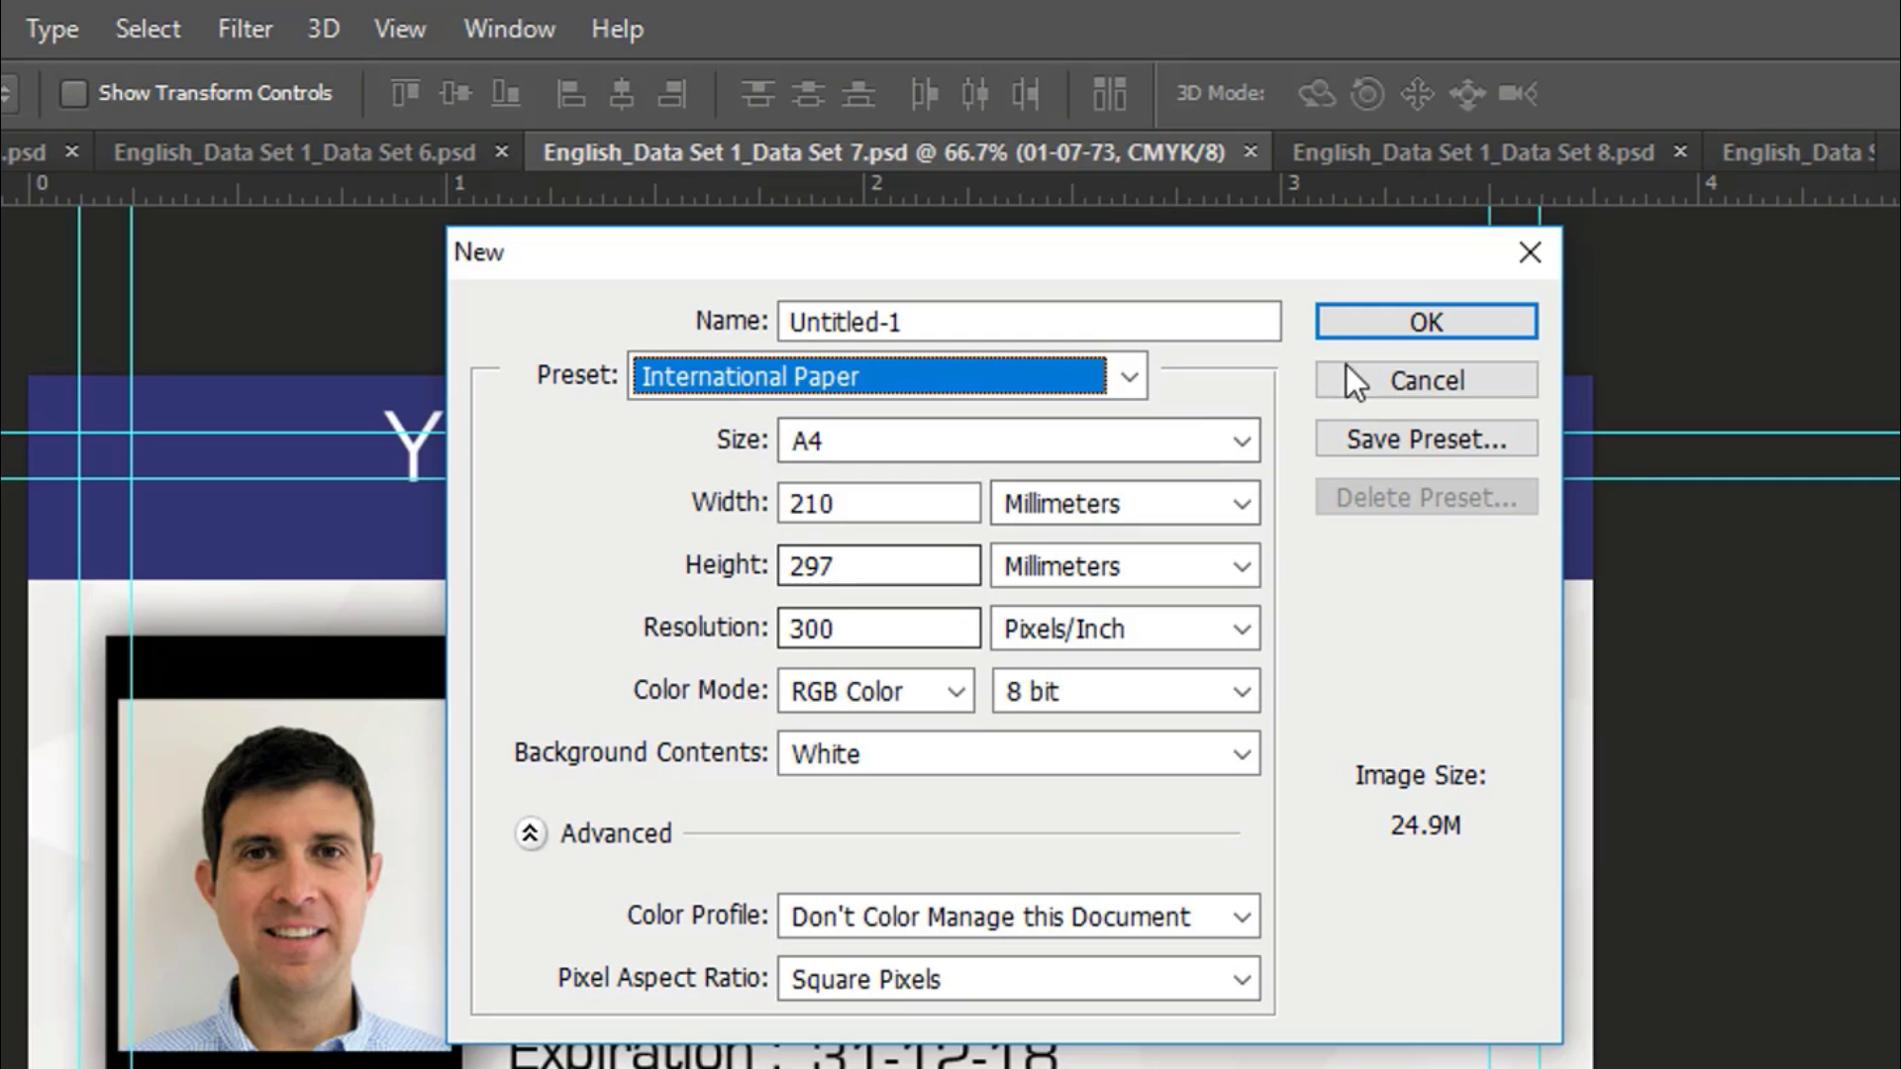
click(1382, 329)
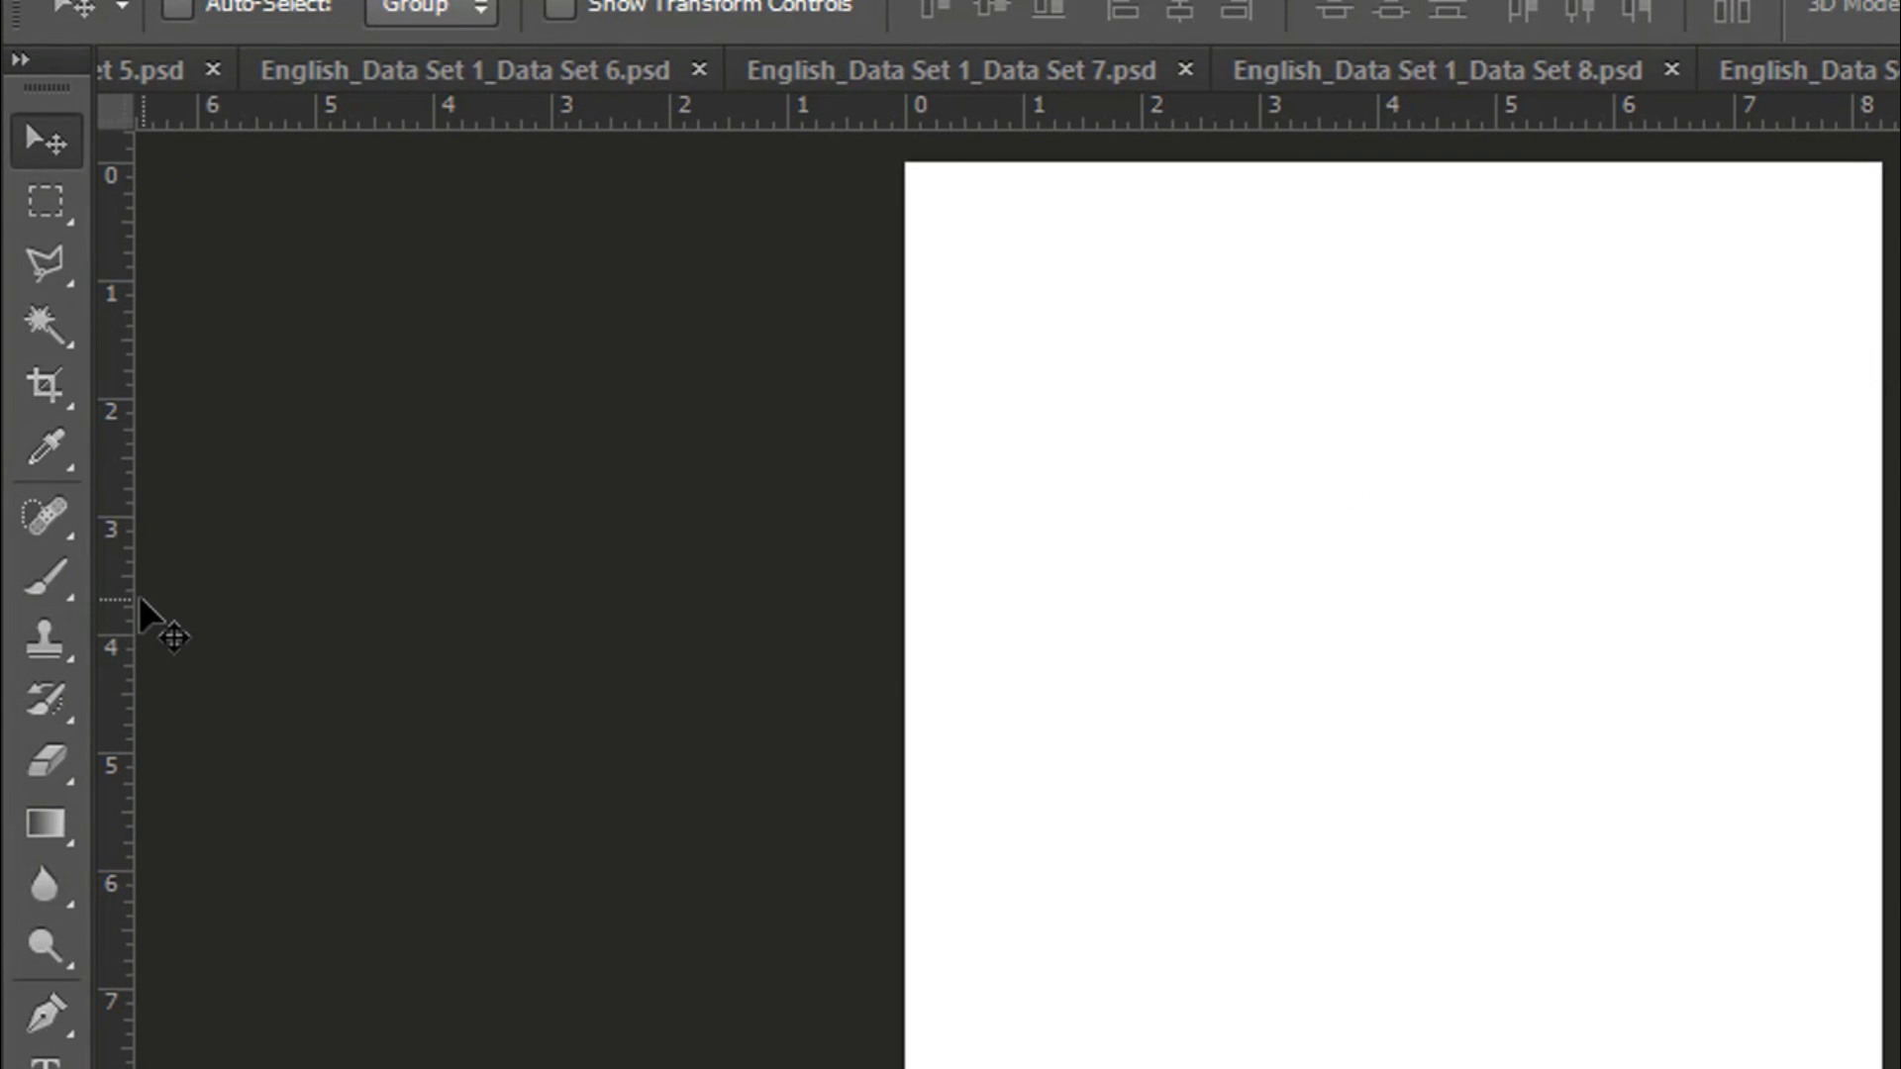
drag(126, 599, 315, 603)
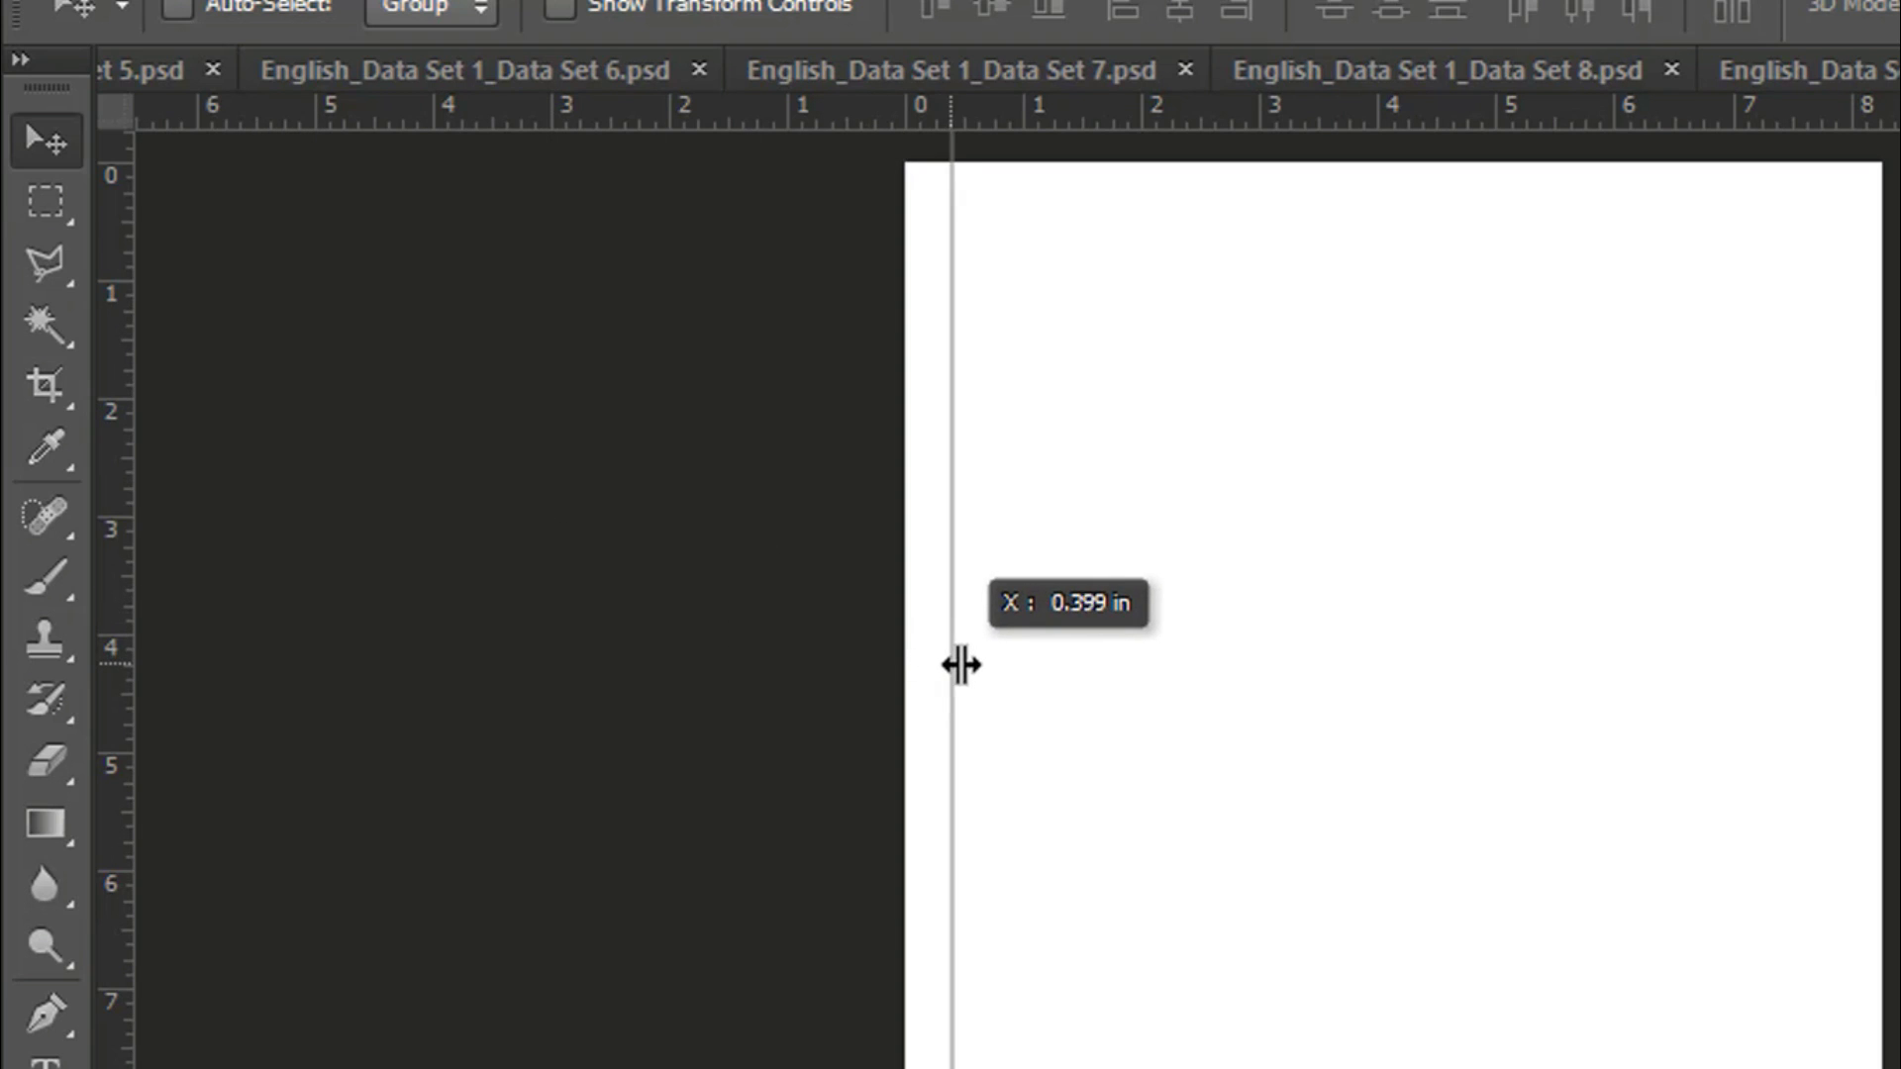
drag(315, 603, 968, 667)
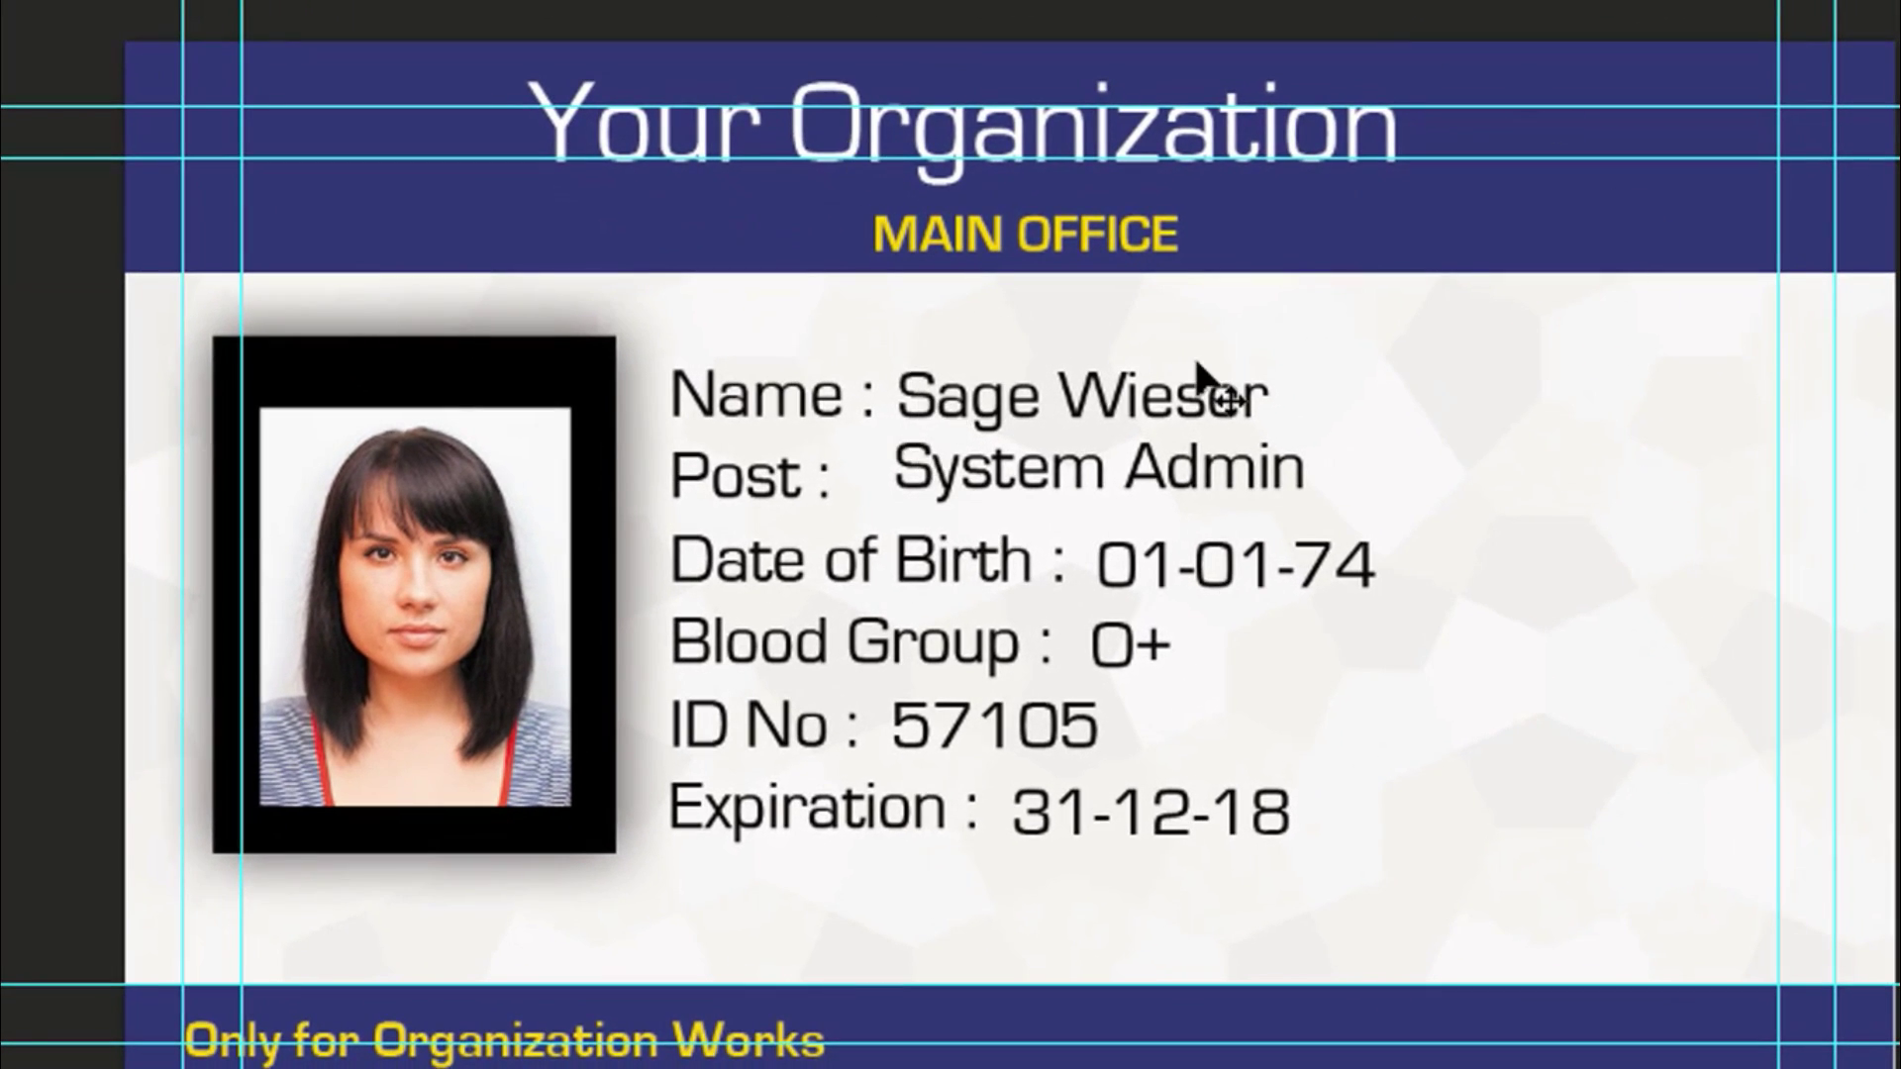
Copy the Data Set 9 card onto Untitled-1 at the top-left against the guide
key(ctrl+a)
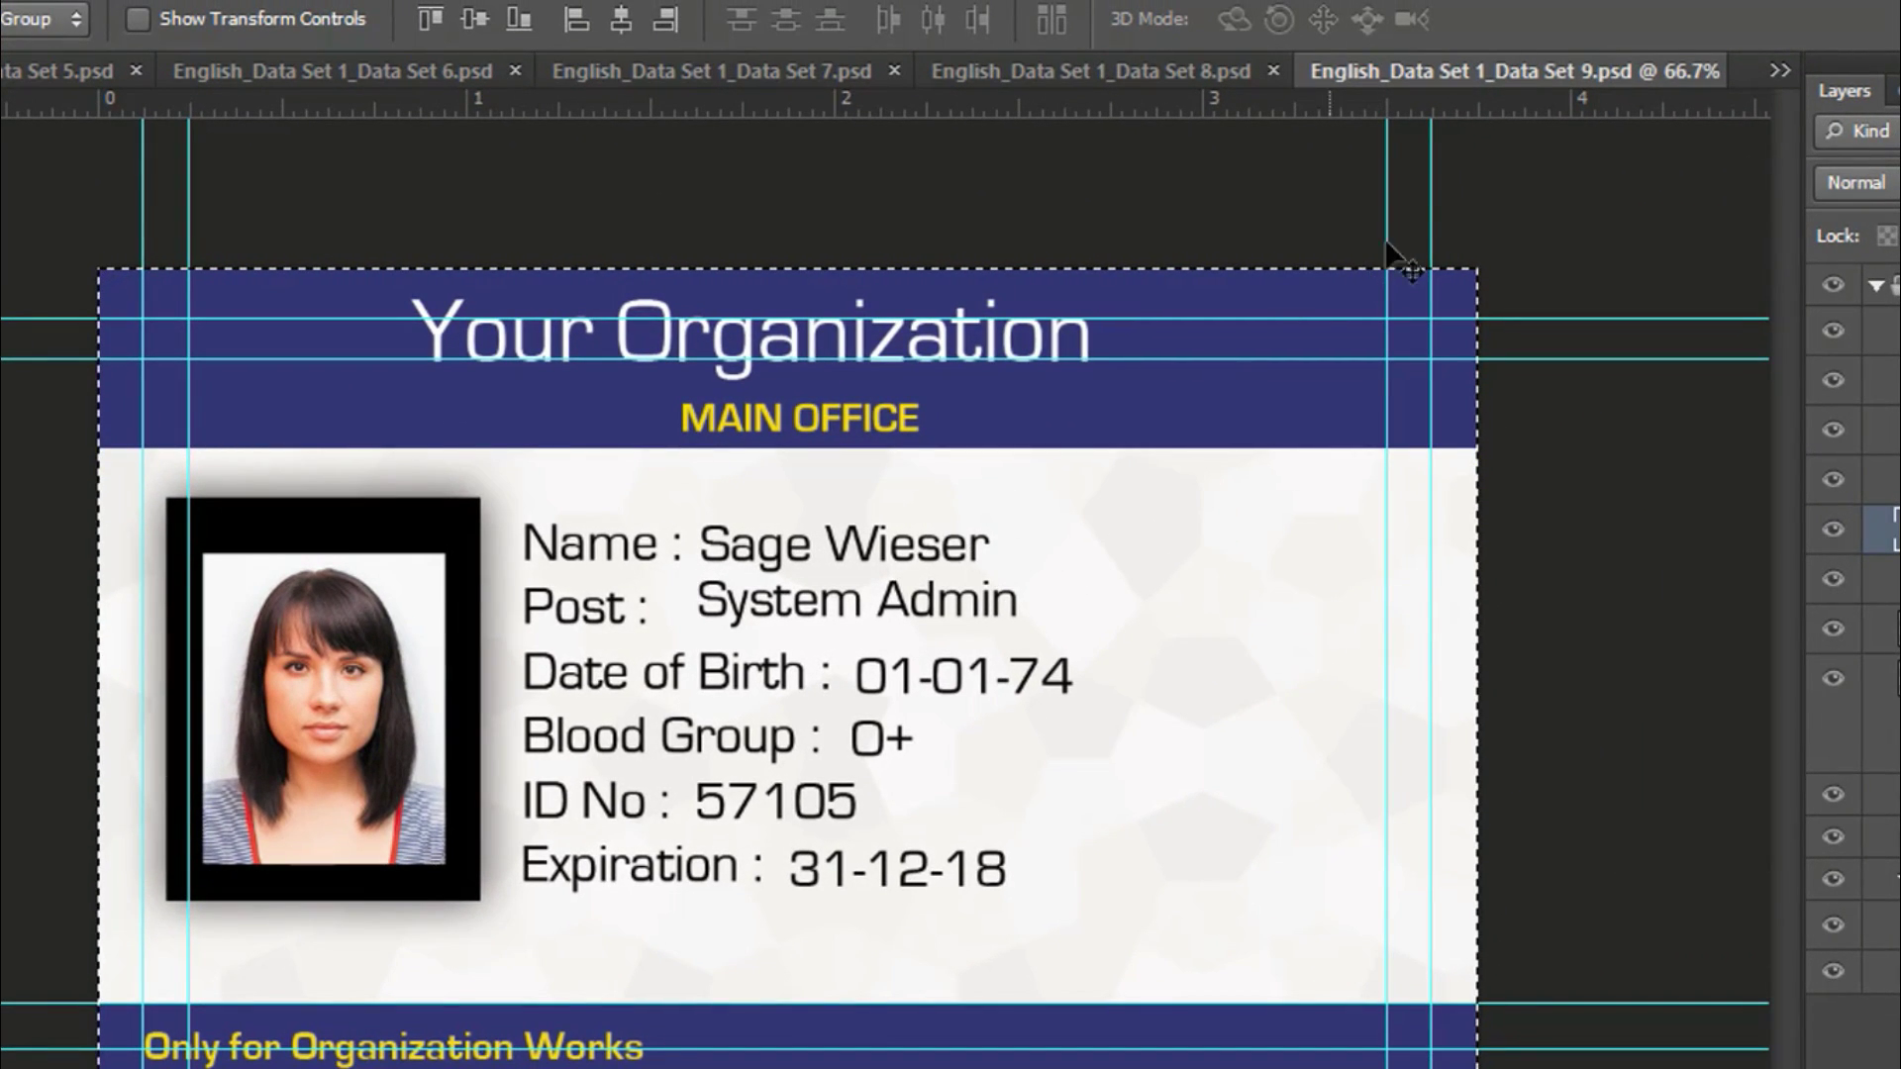
click(1778, 72)
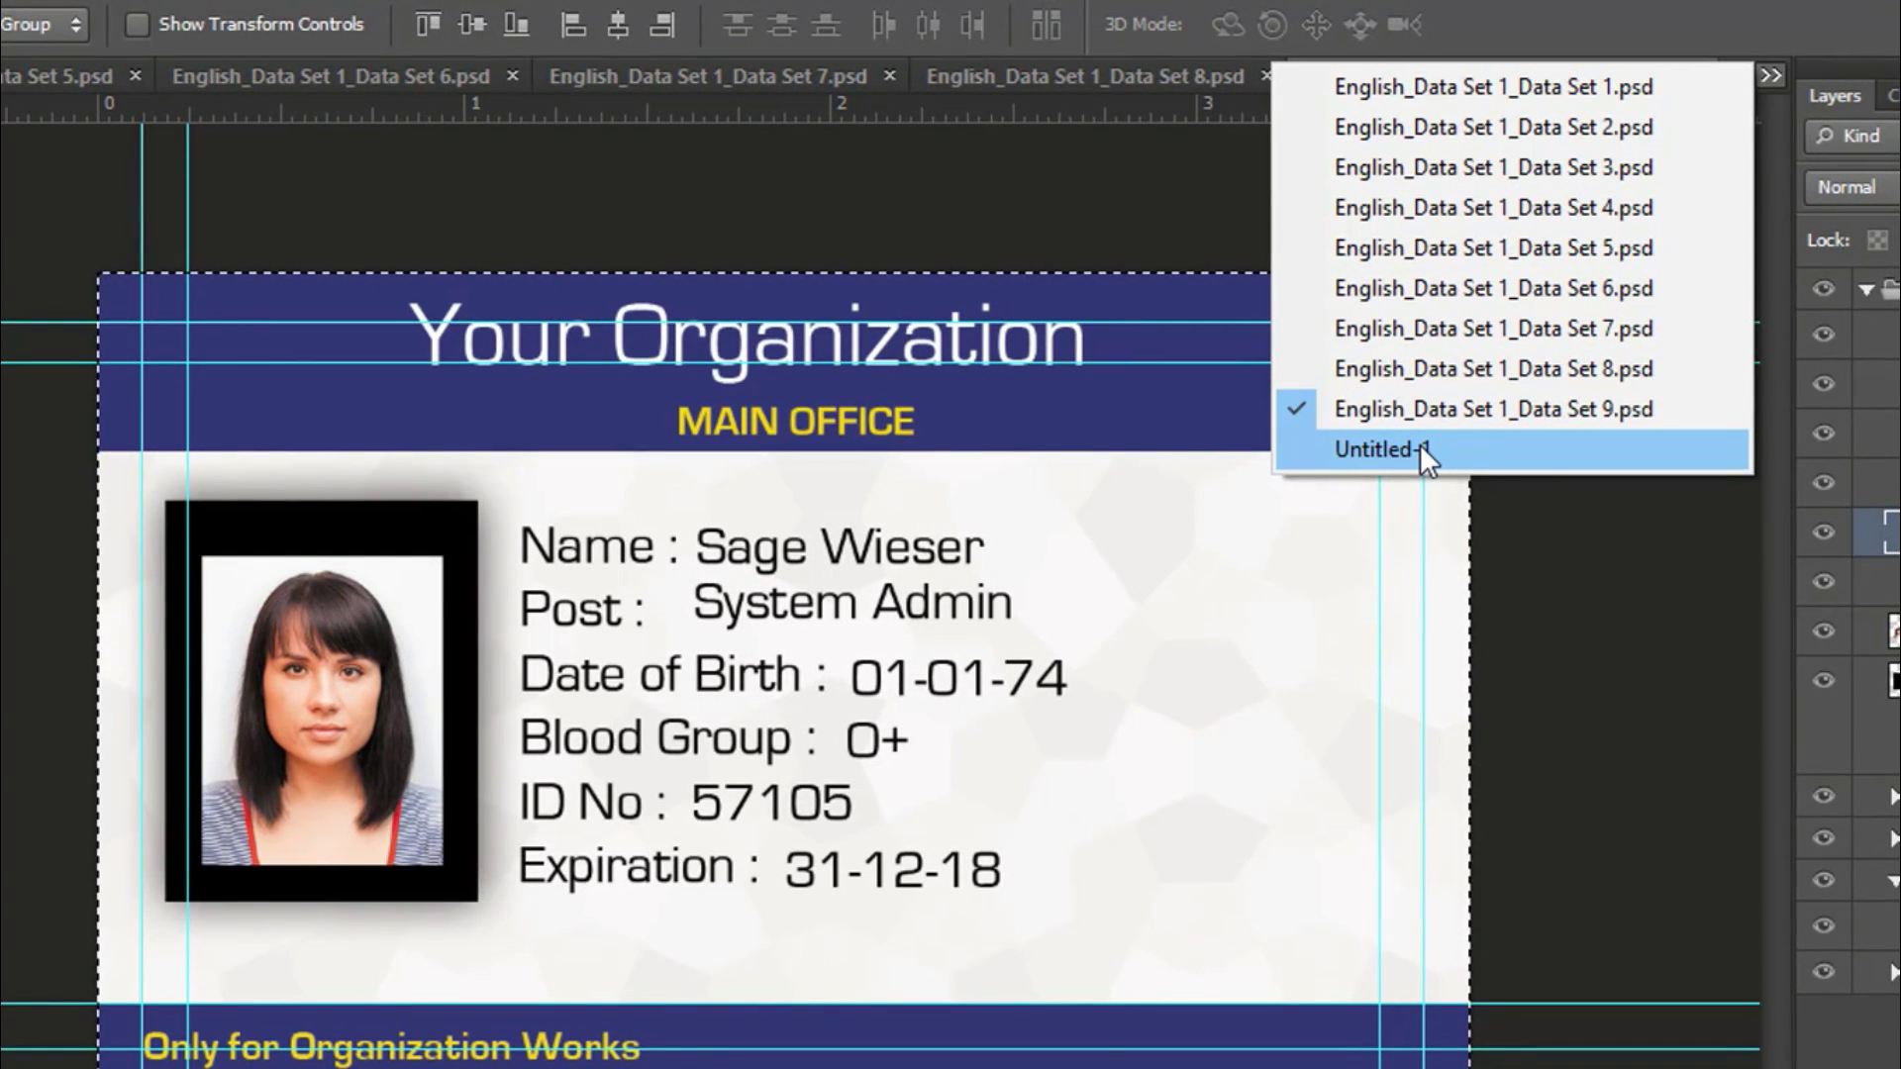
click(1421, 447)
key(ctrl+v)
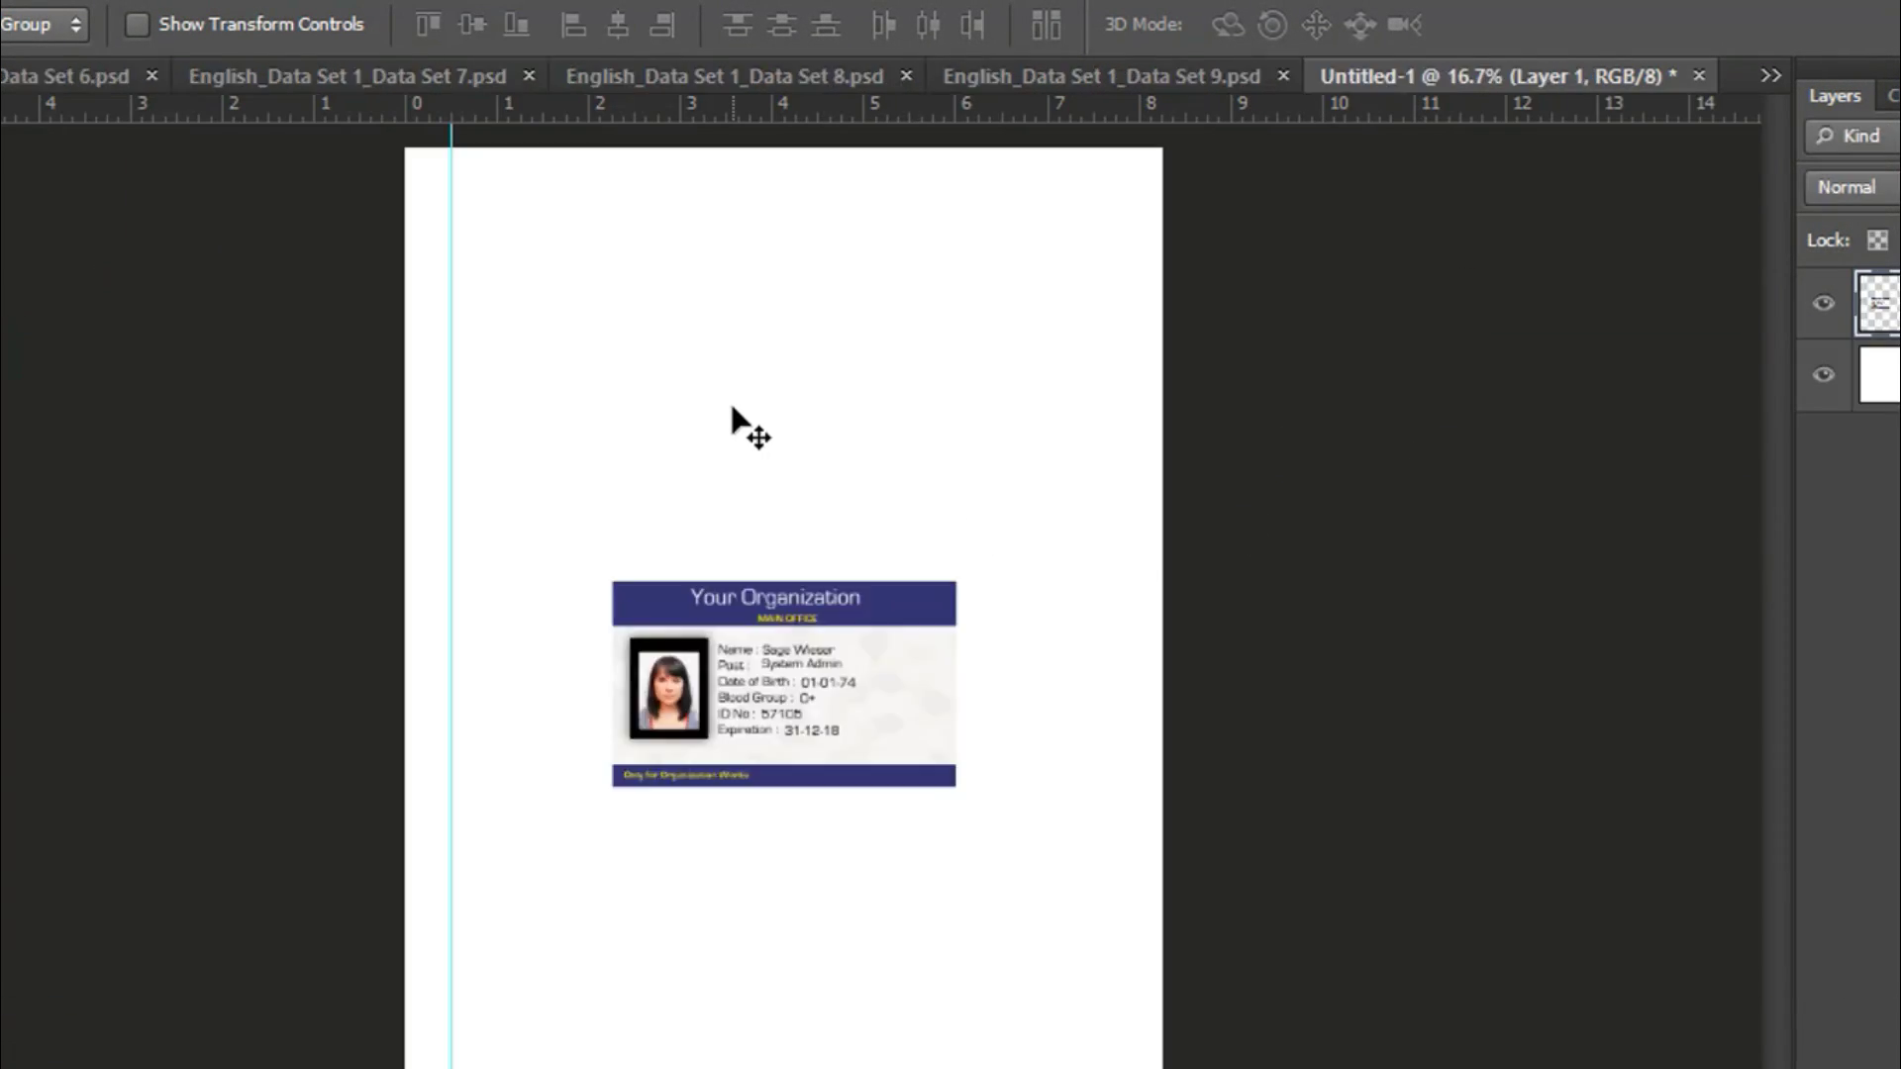
mouse_move(878, 692)
mouse_down()
mouse_move(709, 386)
mouse_move(701, 307)
mouse_up()
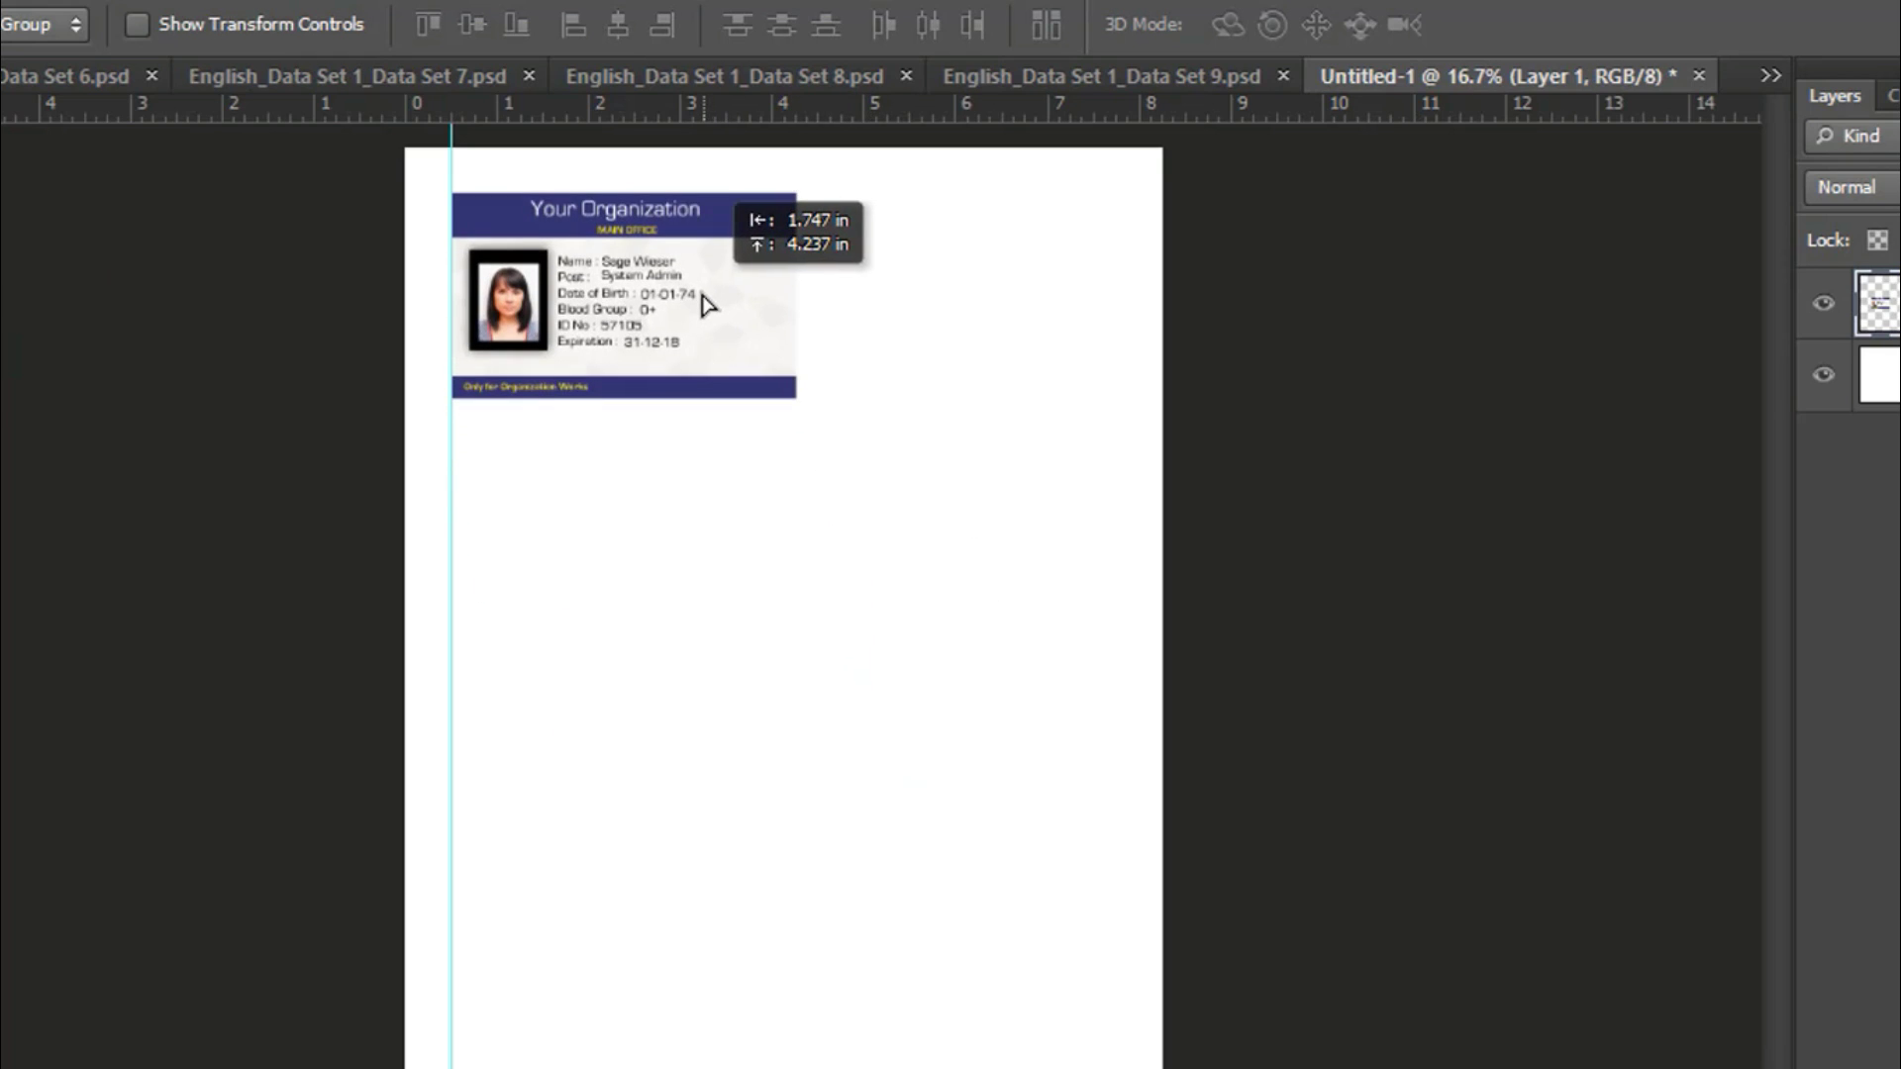
Copy the Data Set 7 card onto Untitled-1 directly below the first card
click(1002, 74)
click(764, 76)
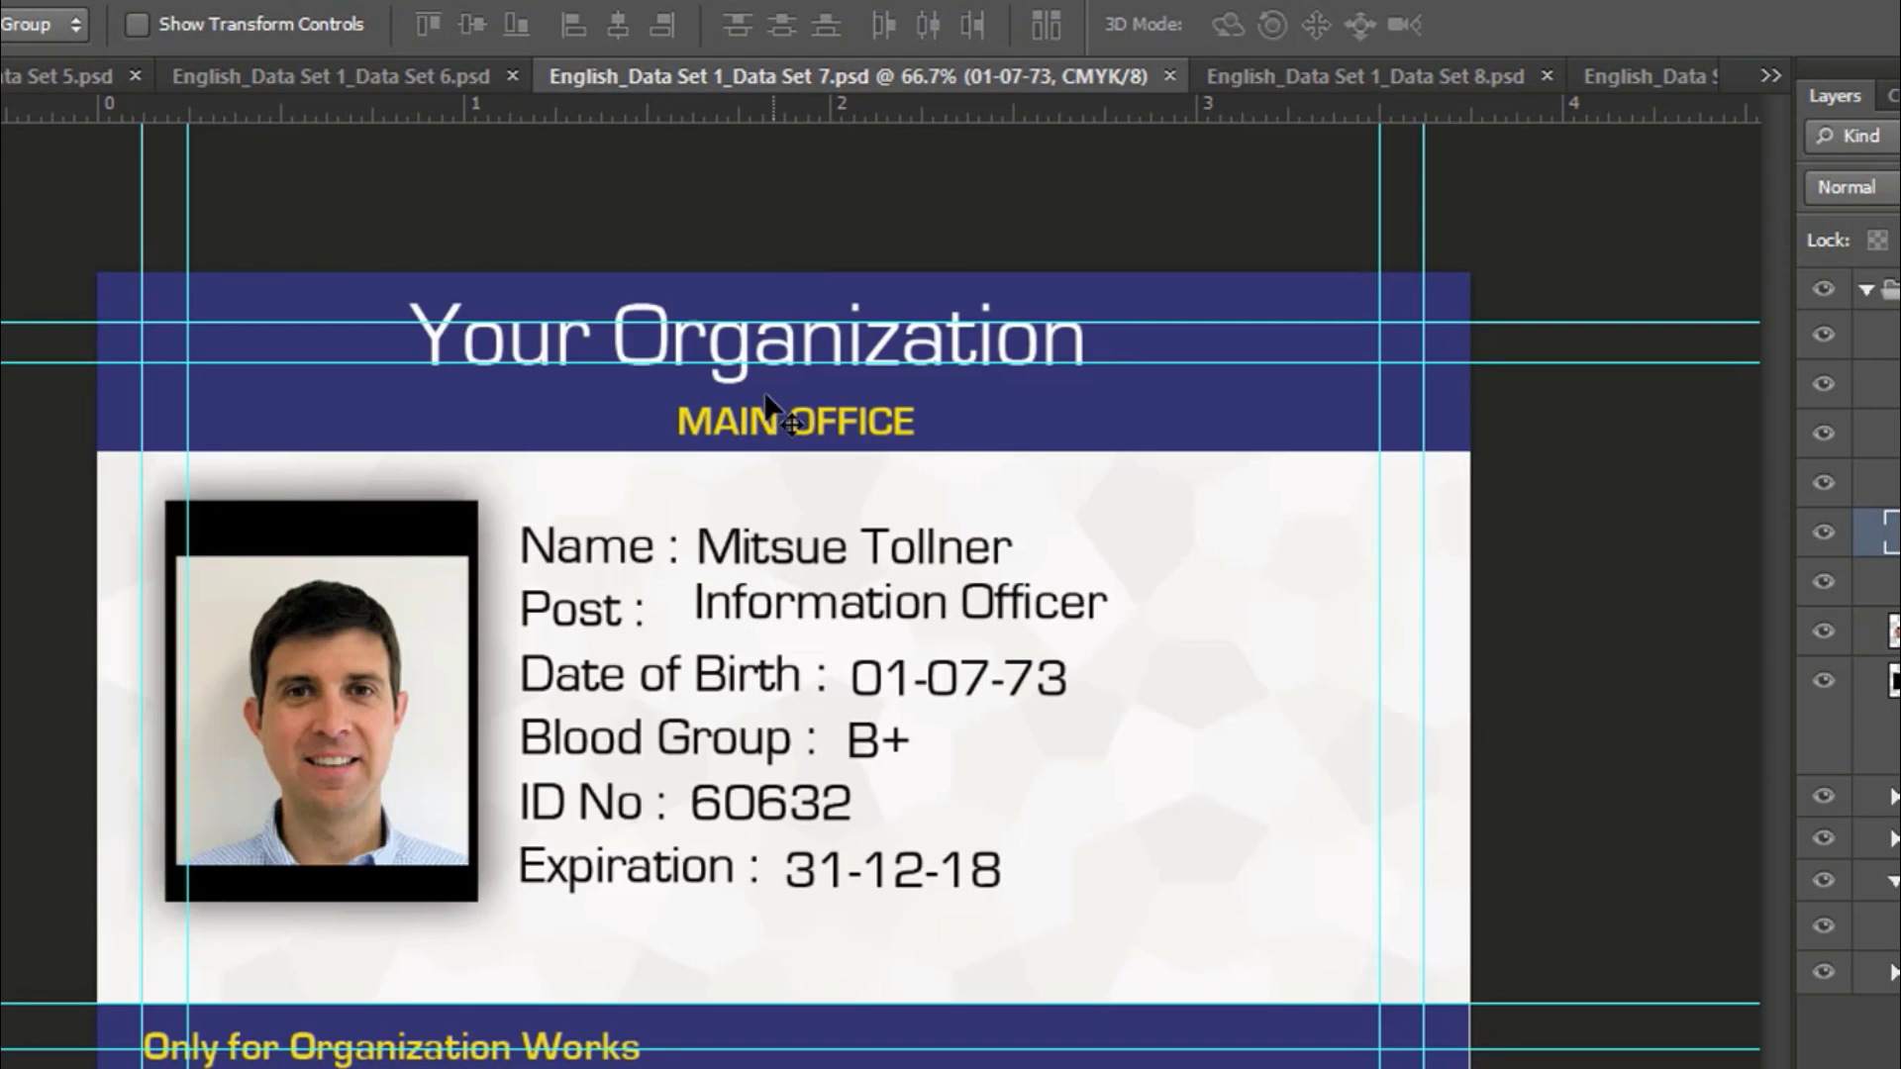
key(ctrl+a)
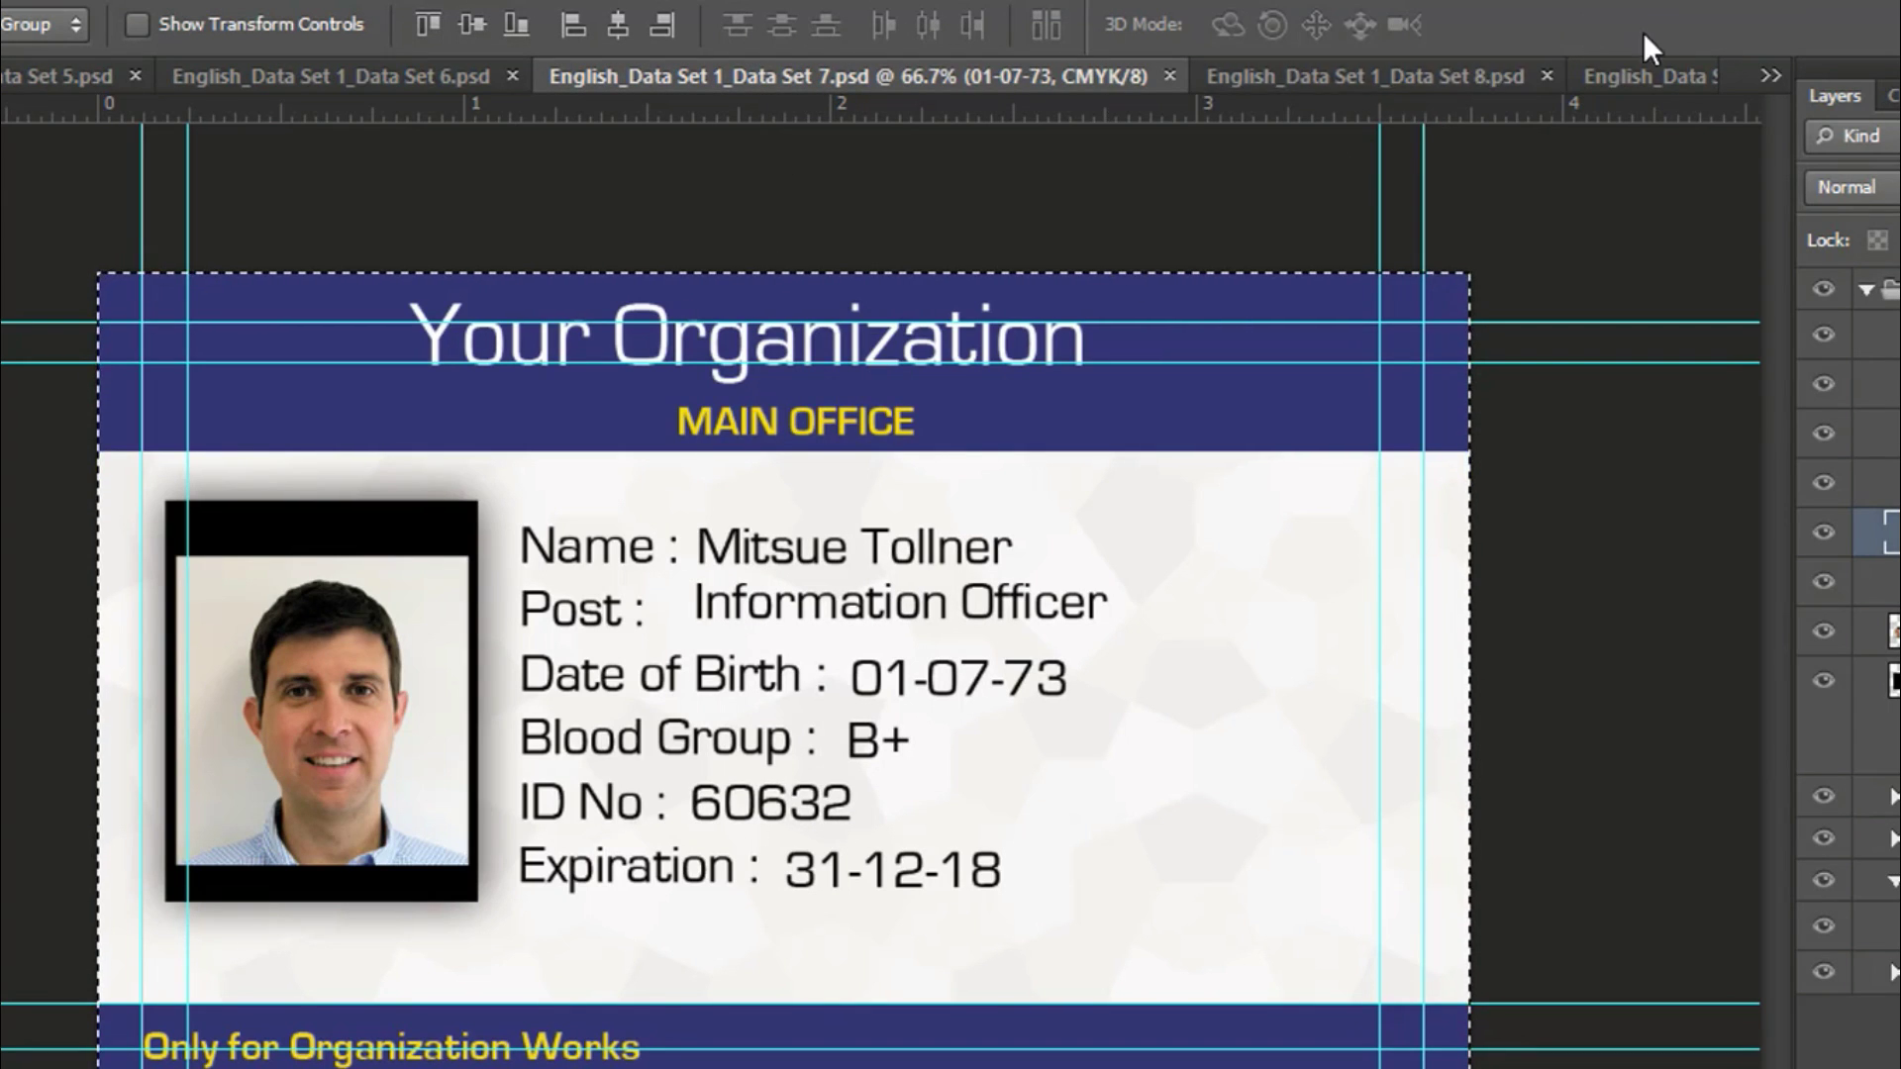
click(1761, 78)
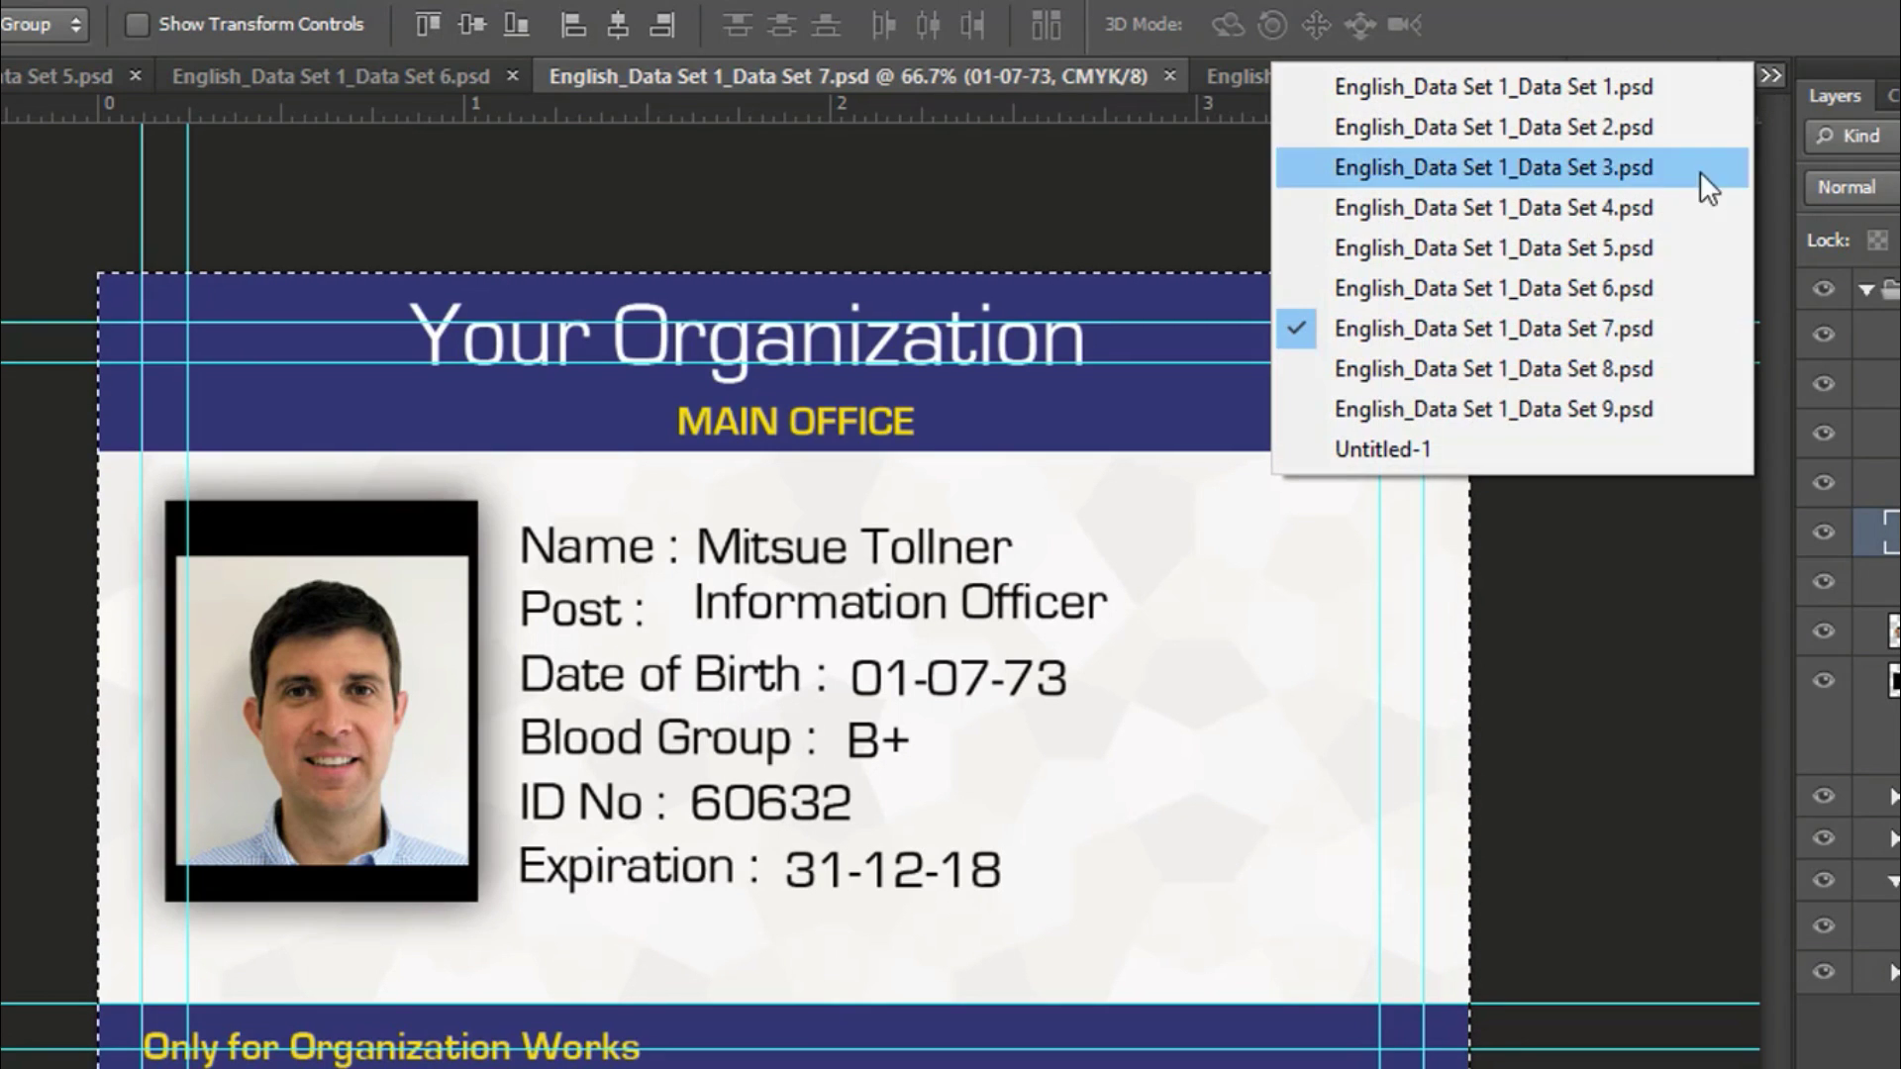
click(1452, 443)
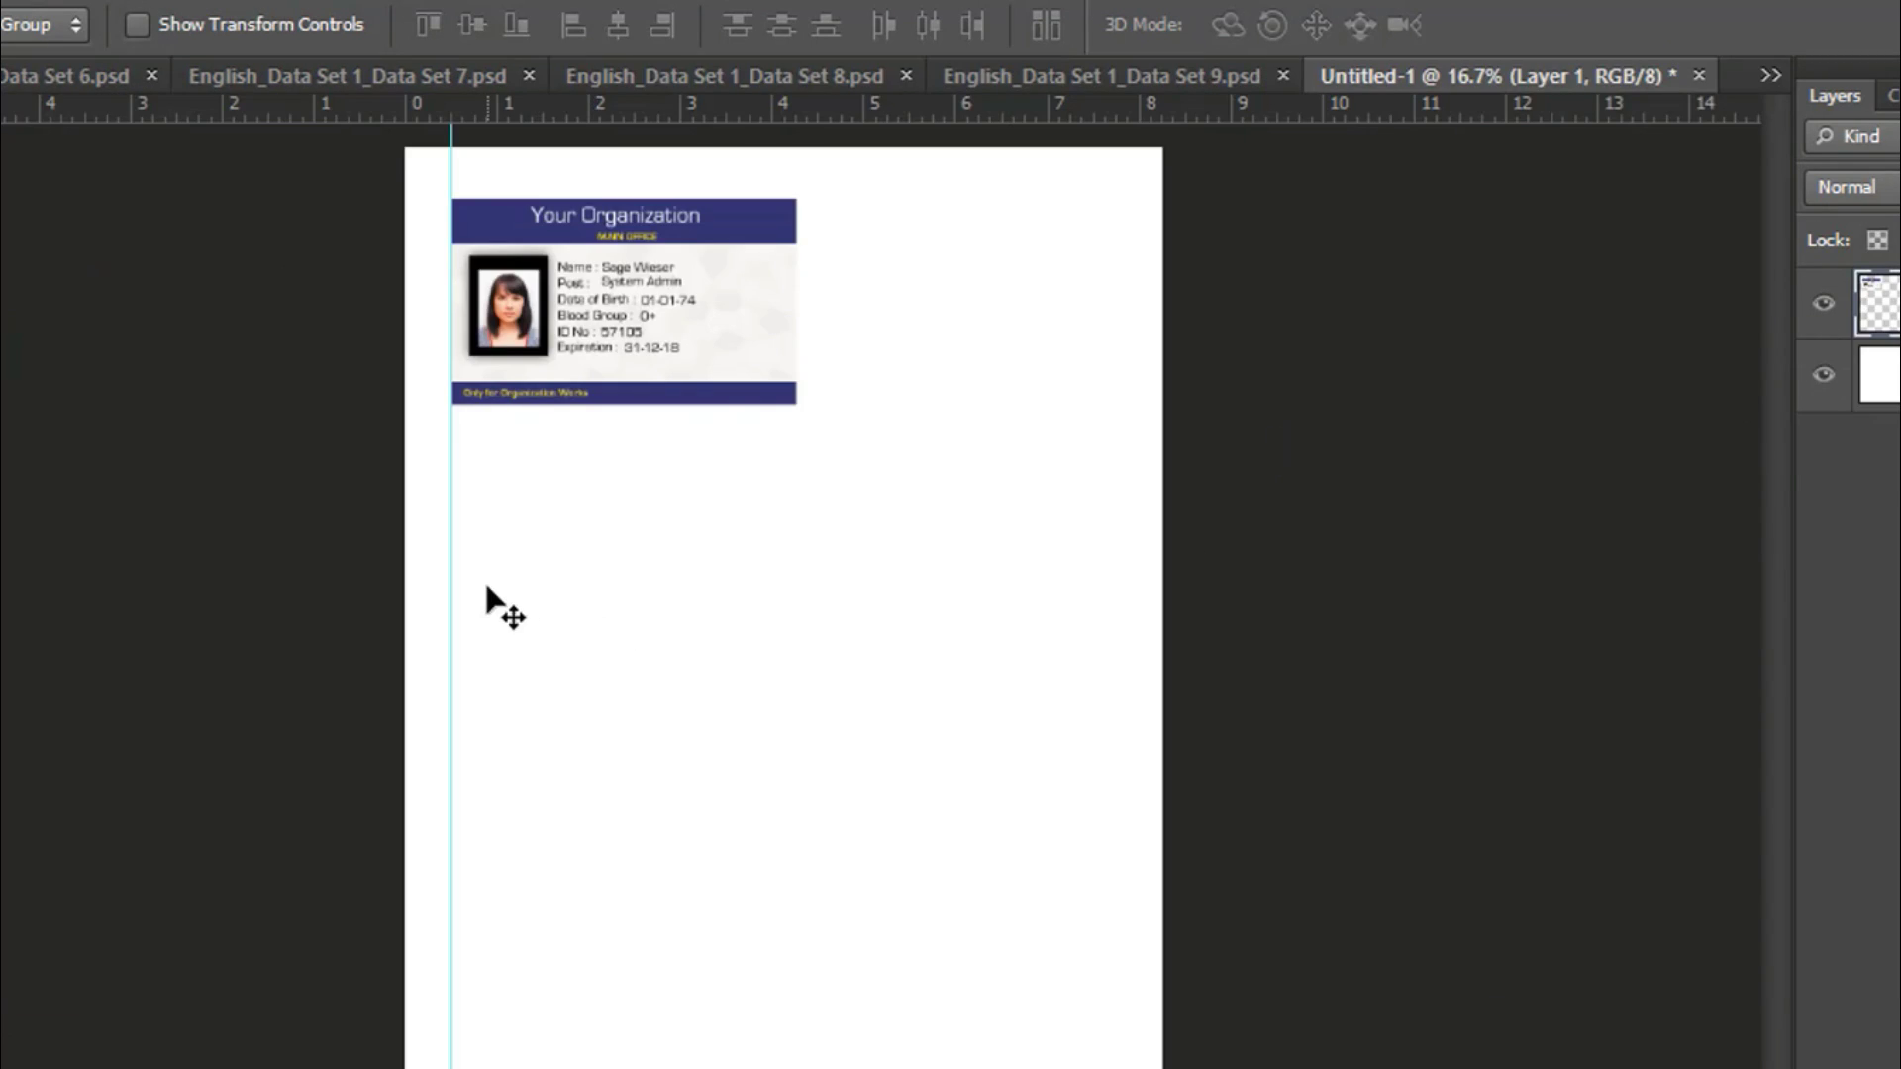
key(ctrl+v)
mouse_move(806, 722)
mouse_down()
mouse_move(626, 601)
mouse_move(625, 571)
mouse_up()
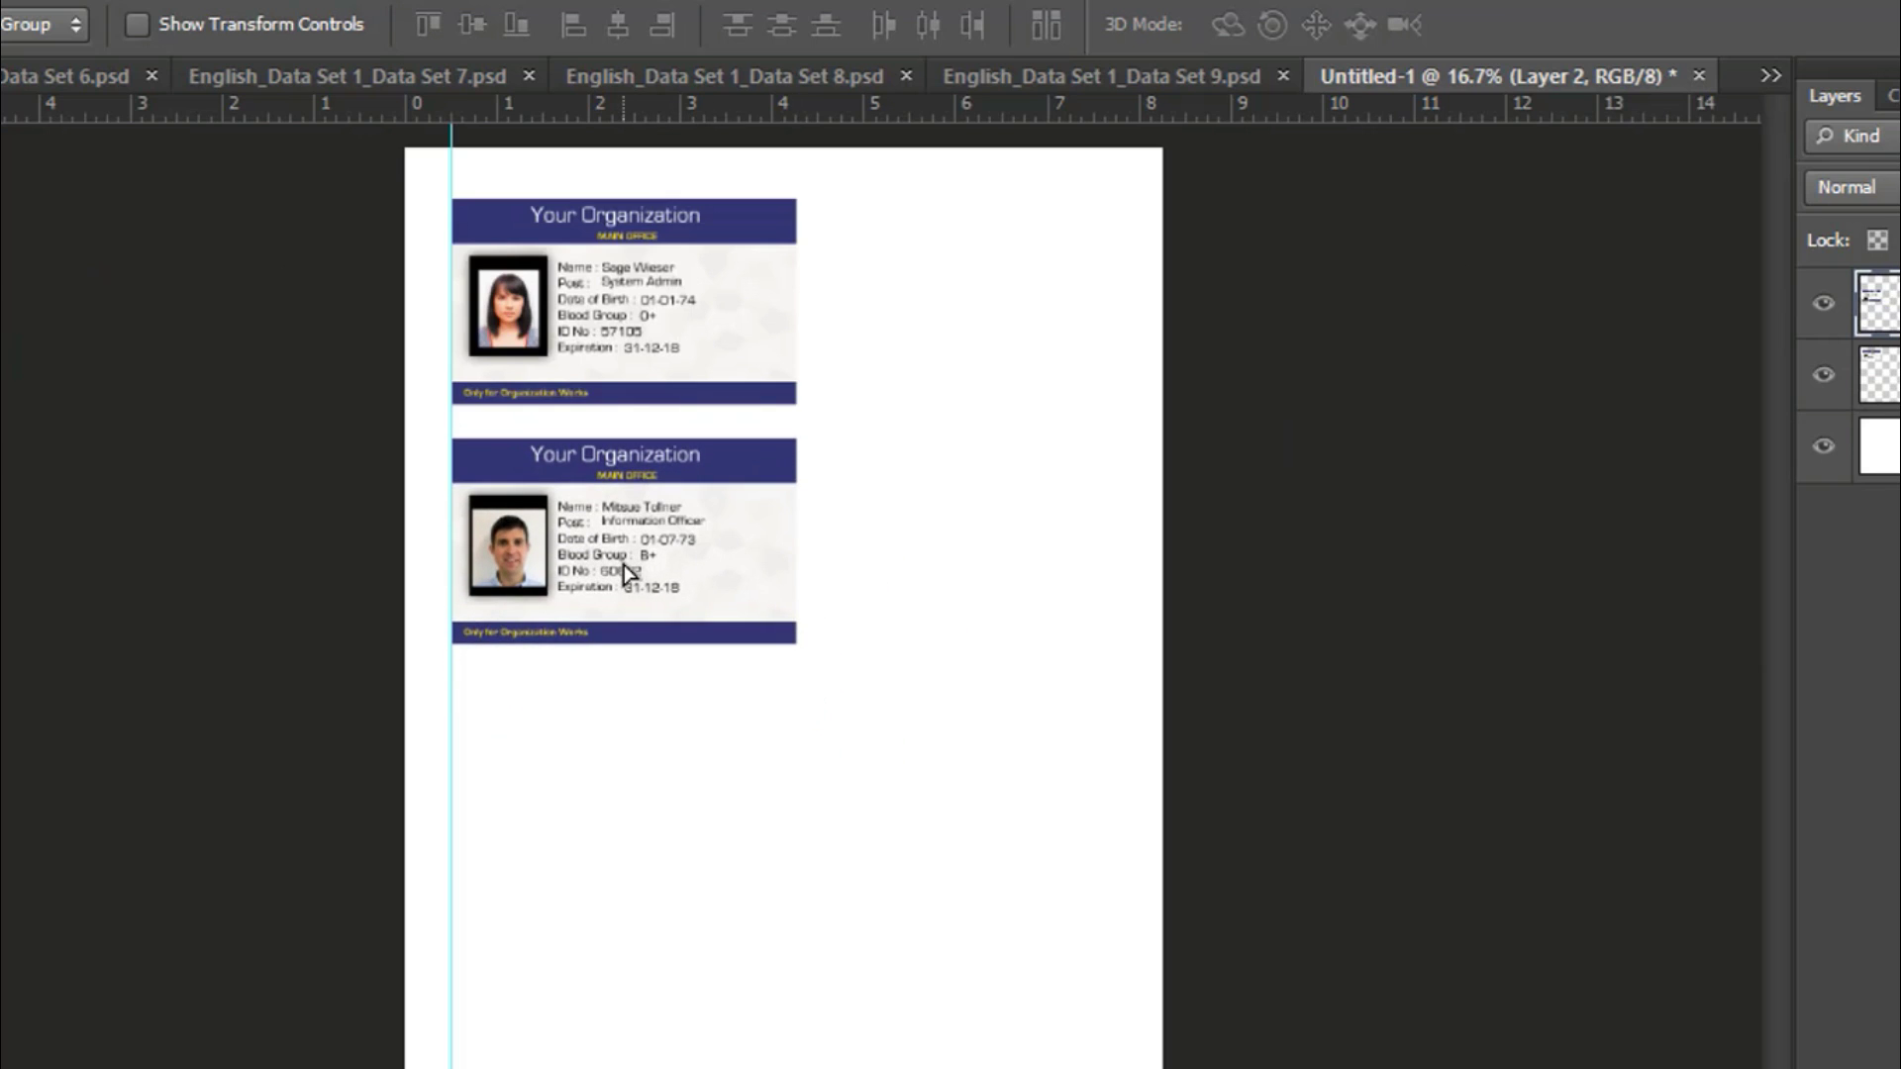
Copy the Data Set 5 card onto Untitled-1 directly below the second card
click(352, 78)
click(29, 73)
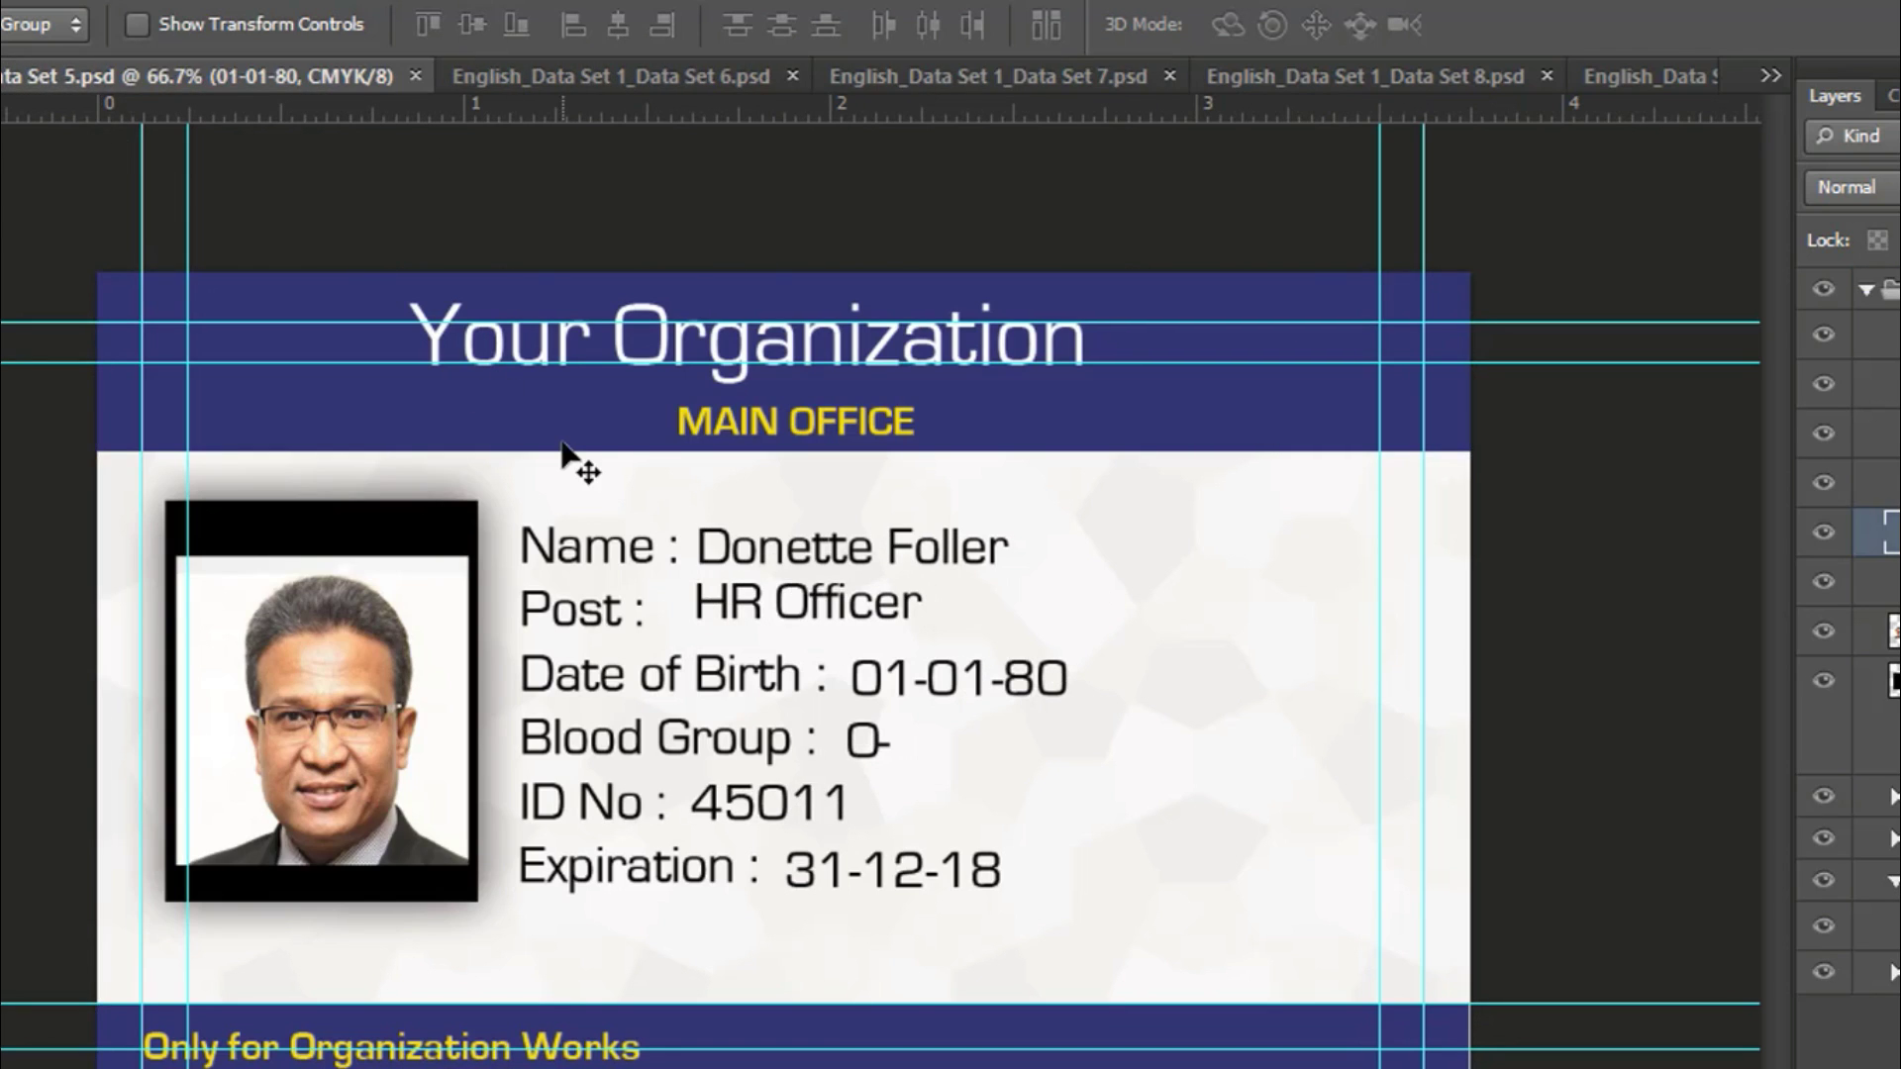
key(ctrl+a)
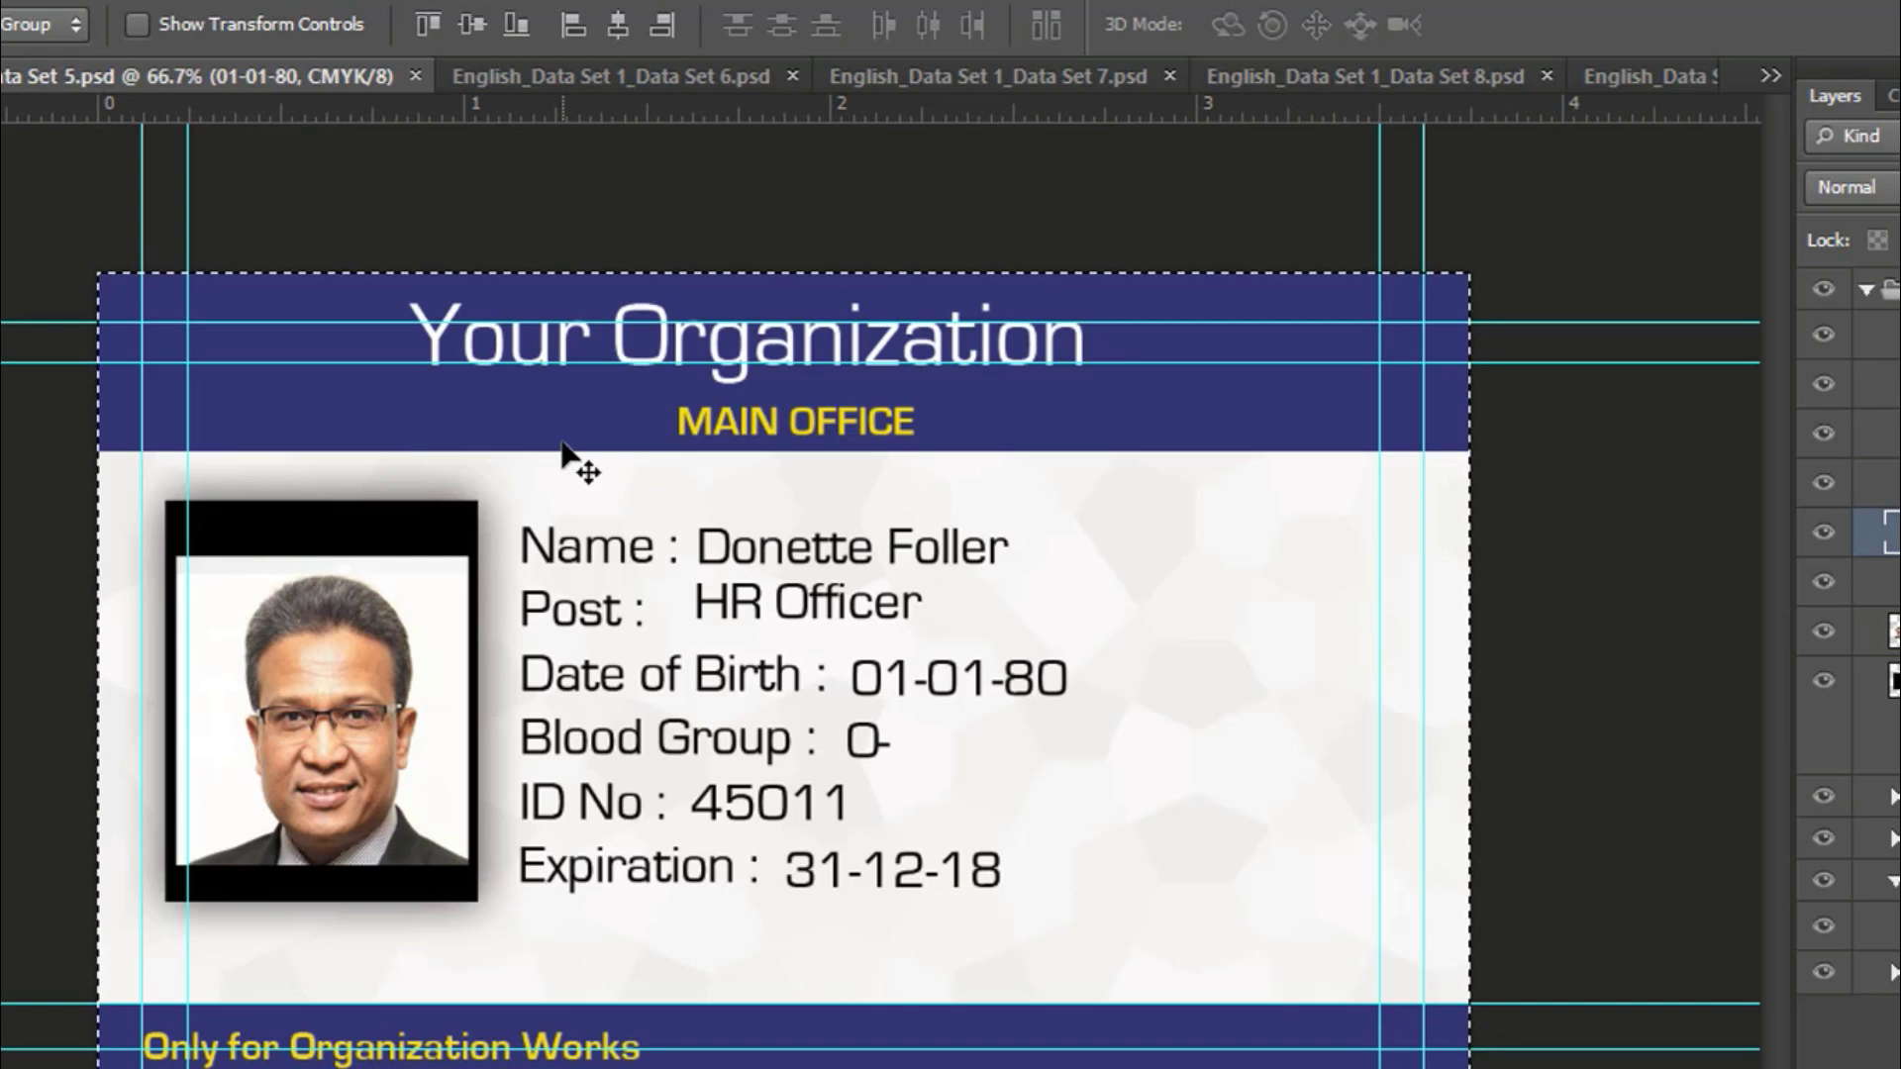
click(1771, 75)
click(1362, 450)
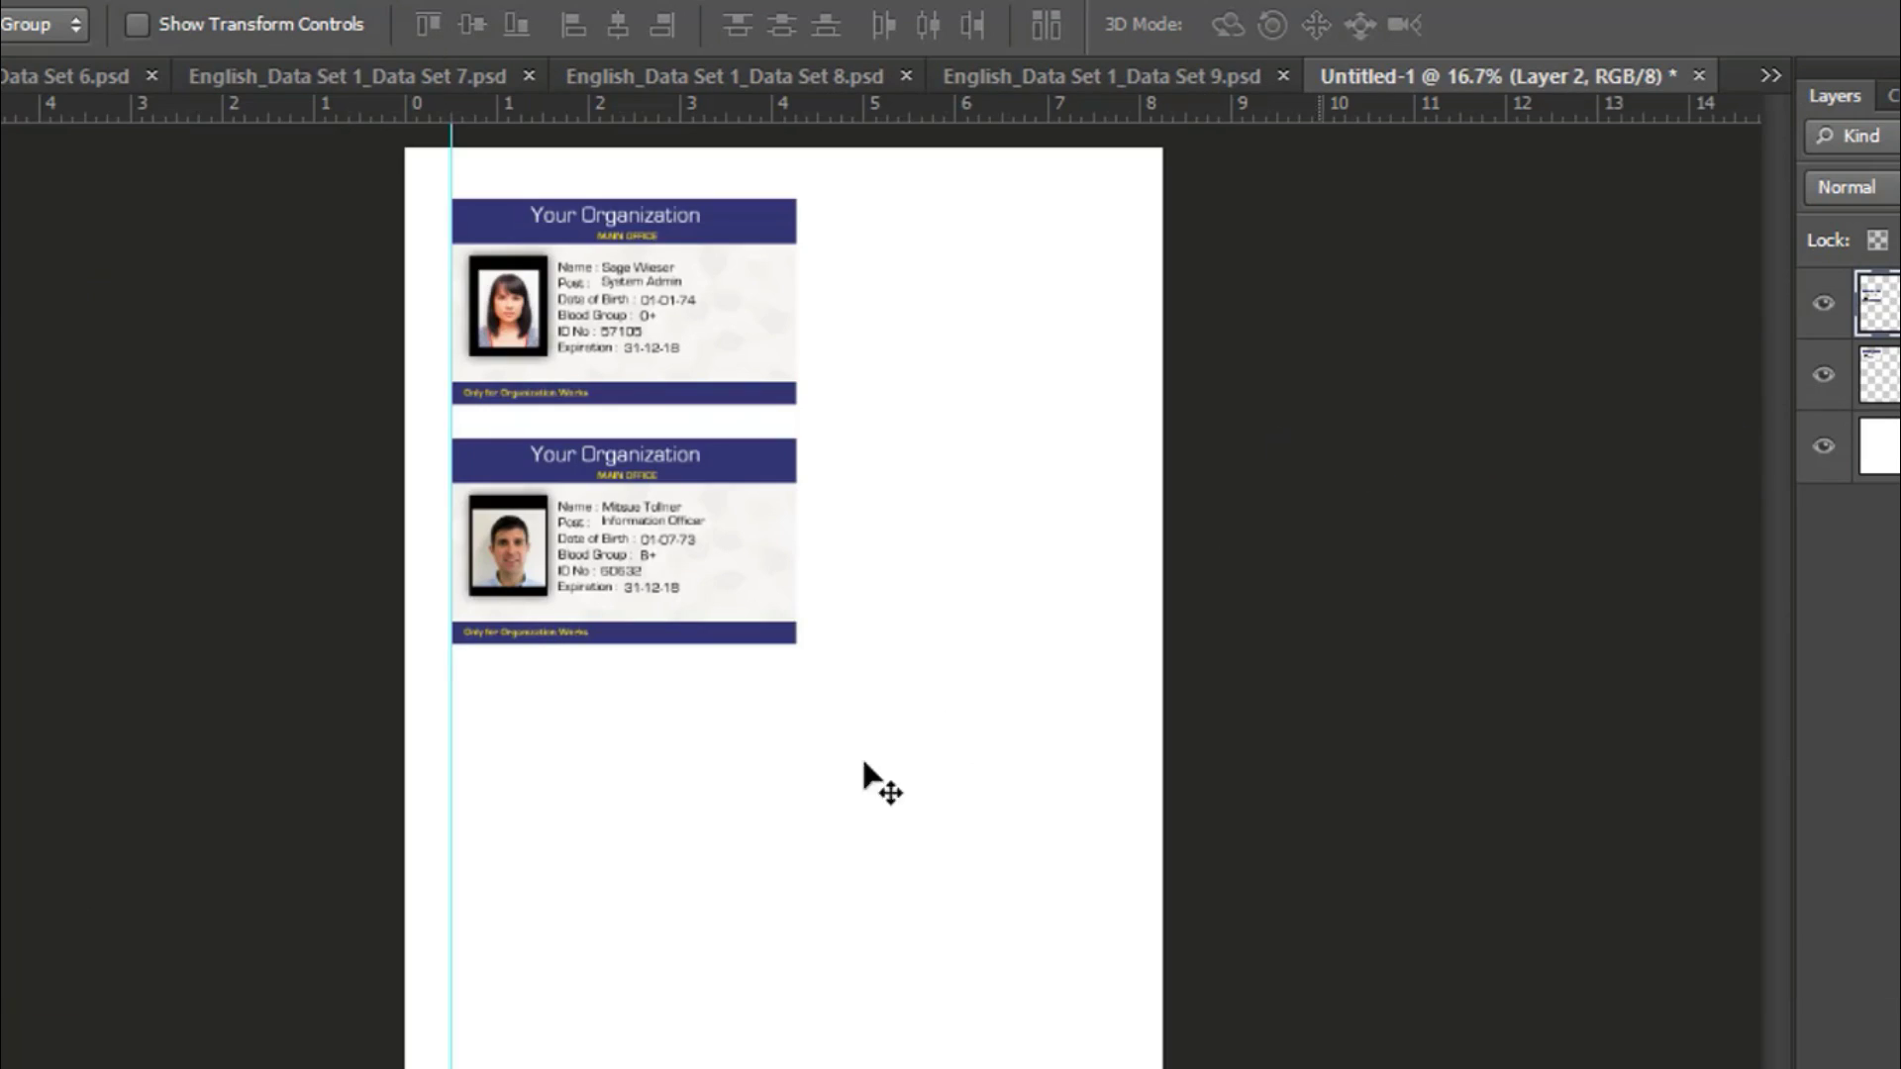
key(ctrl+v)
drag(777, 729, 614, 822)
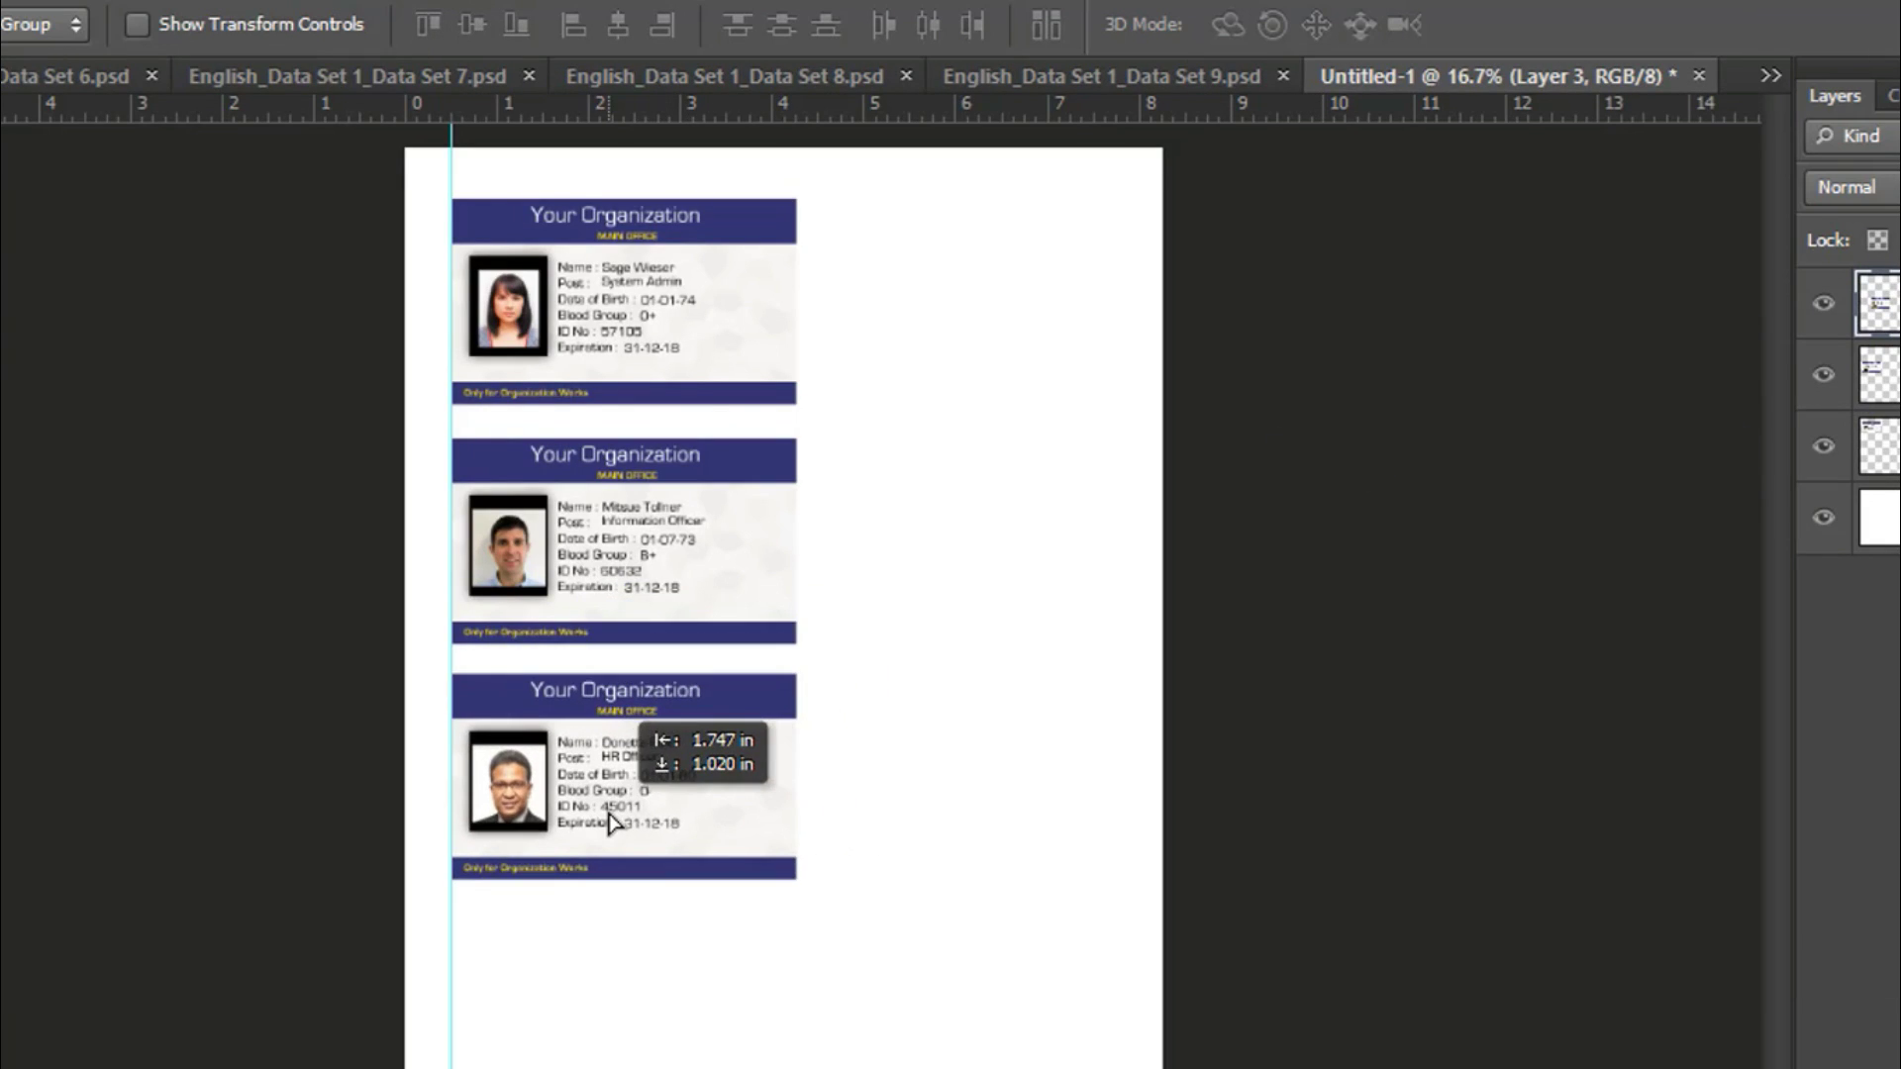